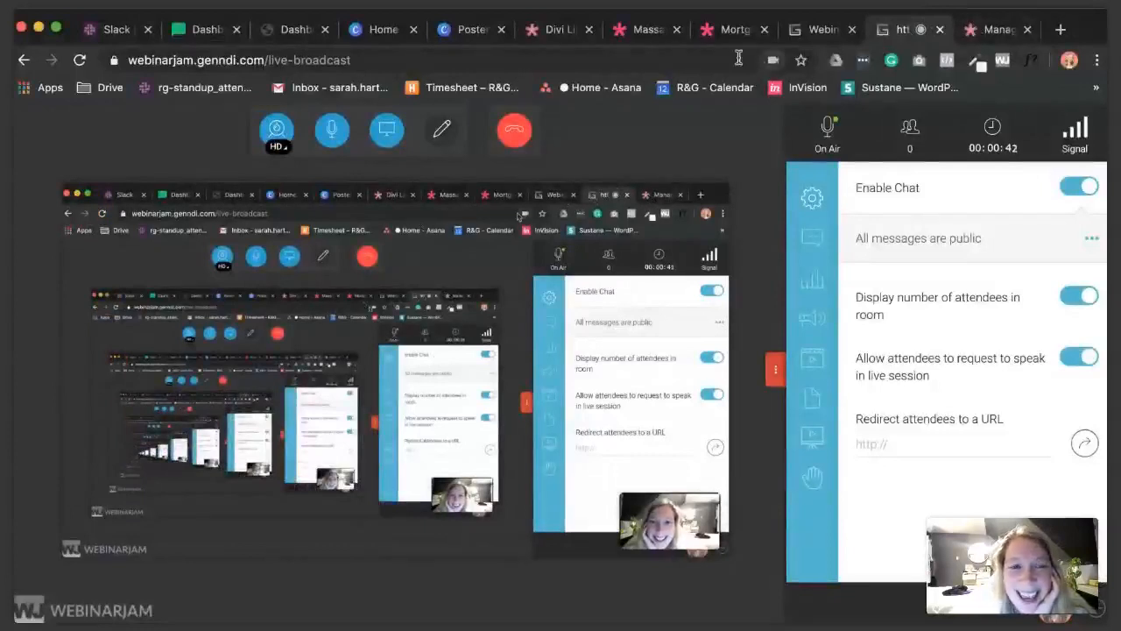
# - Review the heading styles on the Canva poster and examine the hero and services sections of the Massage Therapy Landing live demo
pyautogui.click(296, 36)
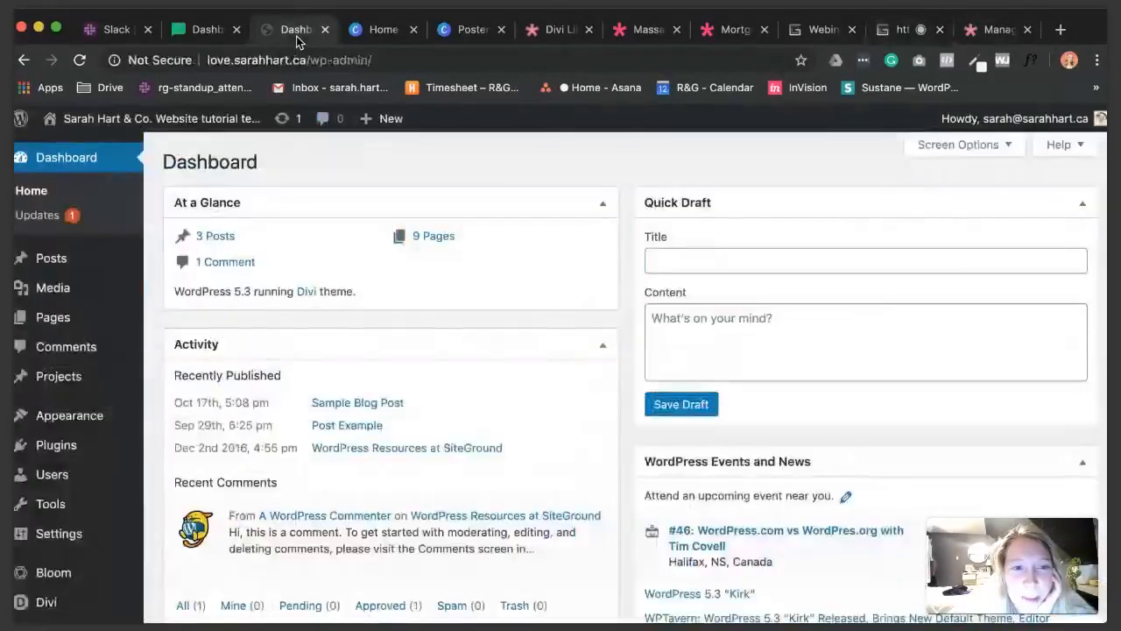
pyautogui.click(456, 32)
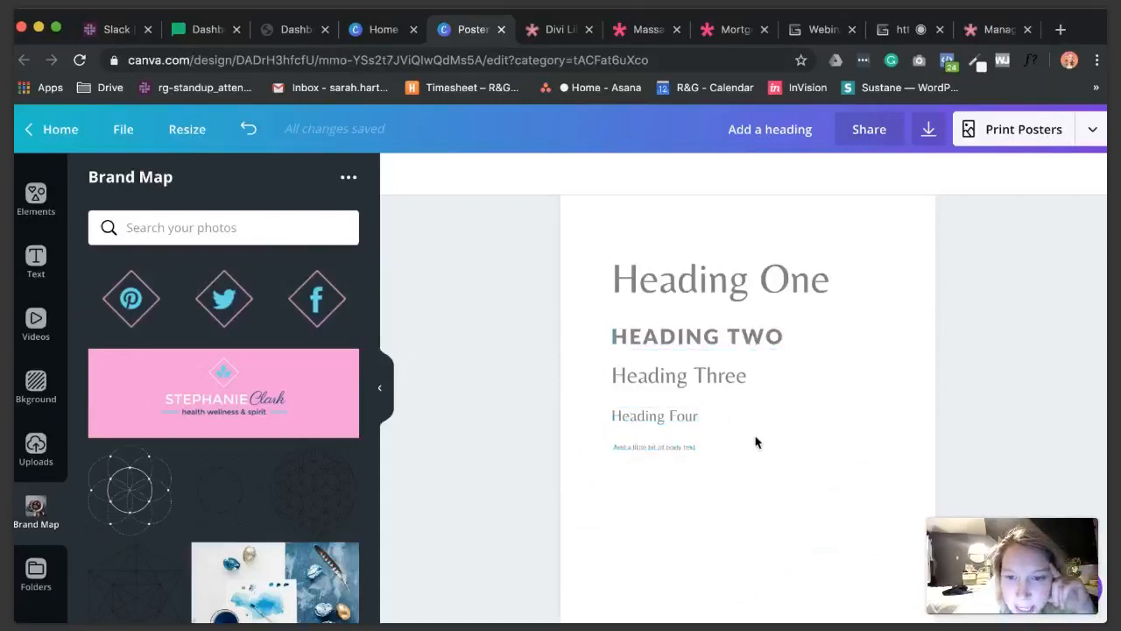
pyautogui.click(564, 34)
pyautogui.click(634, 40)
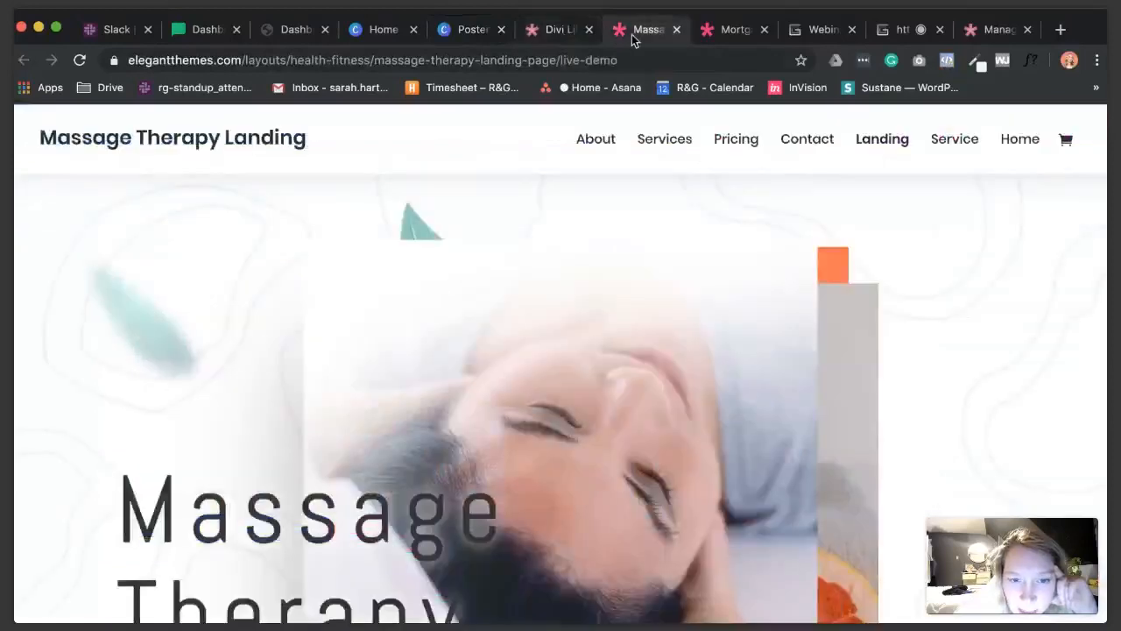
pyautogui.scroll(-7, 711, 307)
pyautogui.scroll(1, 718, 305)
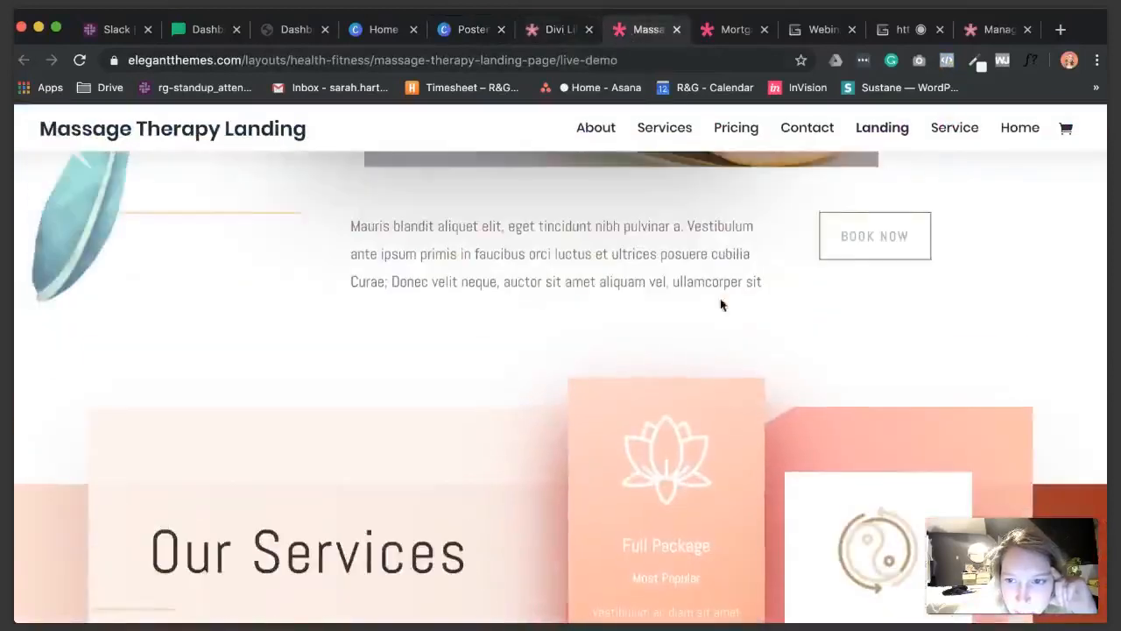
pyautogui.scroll(5, 826, 256)
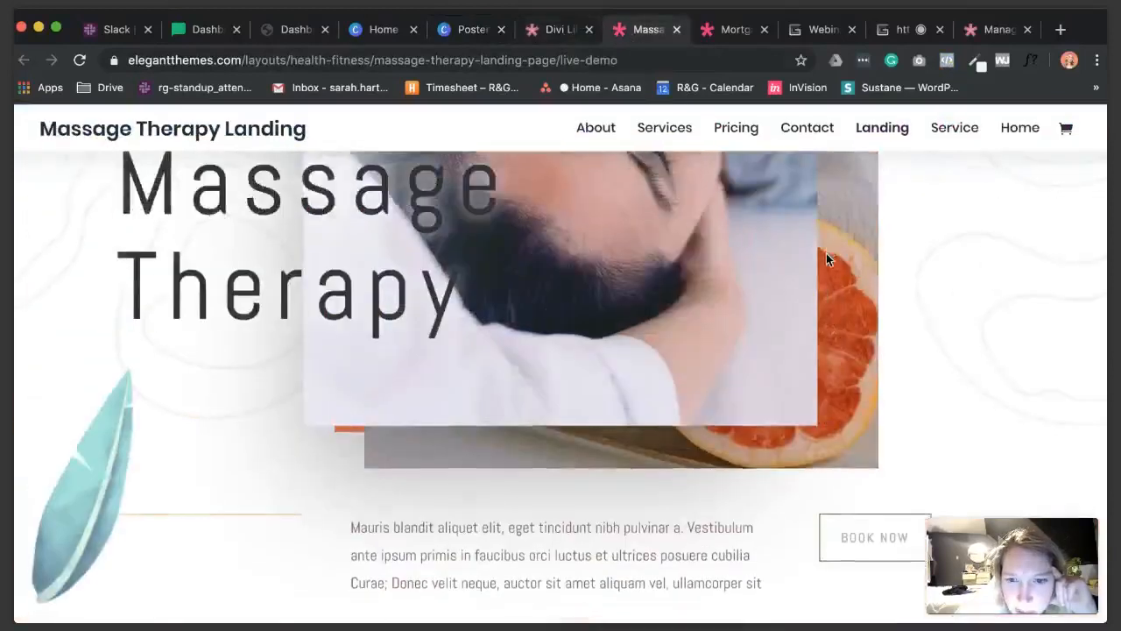
pyautogui.scroll(-3, 819, 355)
pyautogui.scroll(-6, 751, 359)
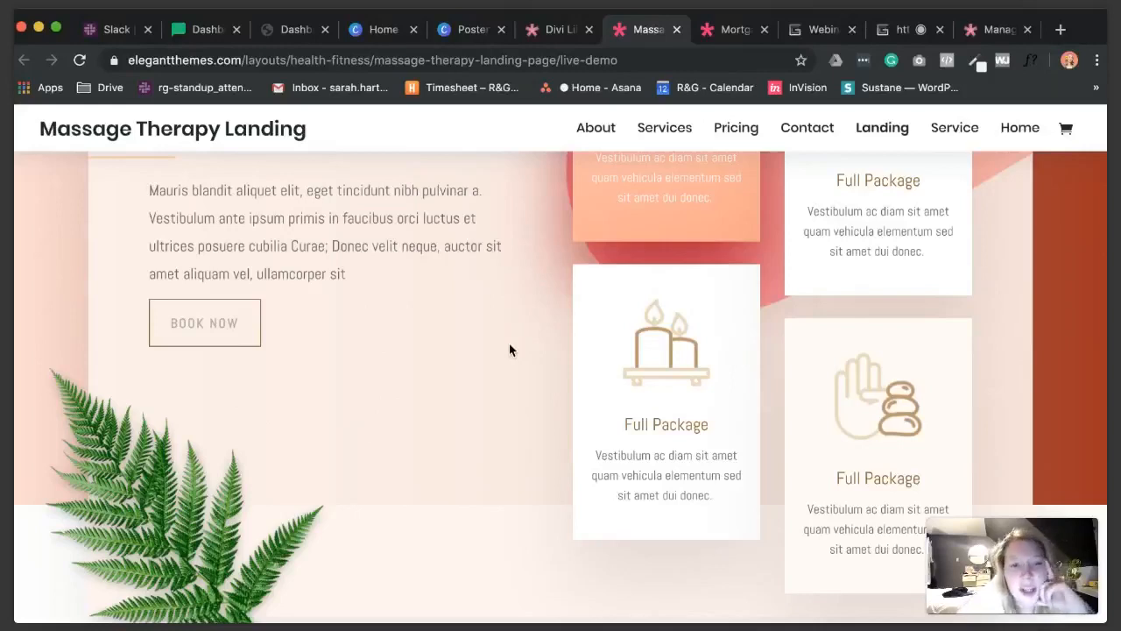
pyautogui.scroll(1, 455, 360)
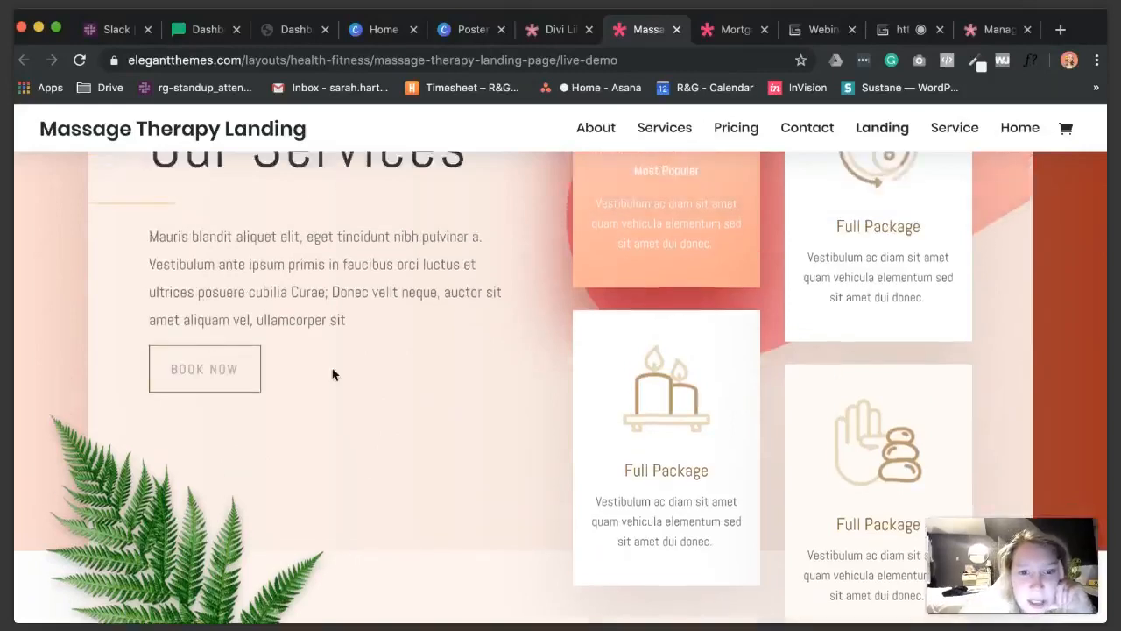
pyautogui.scroll(2, 389, 367)
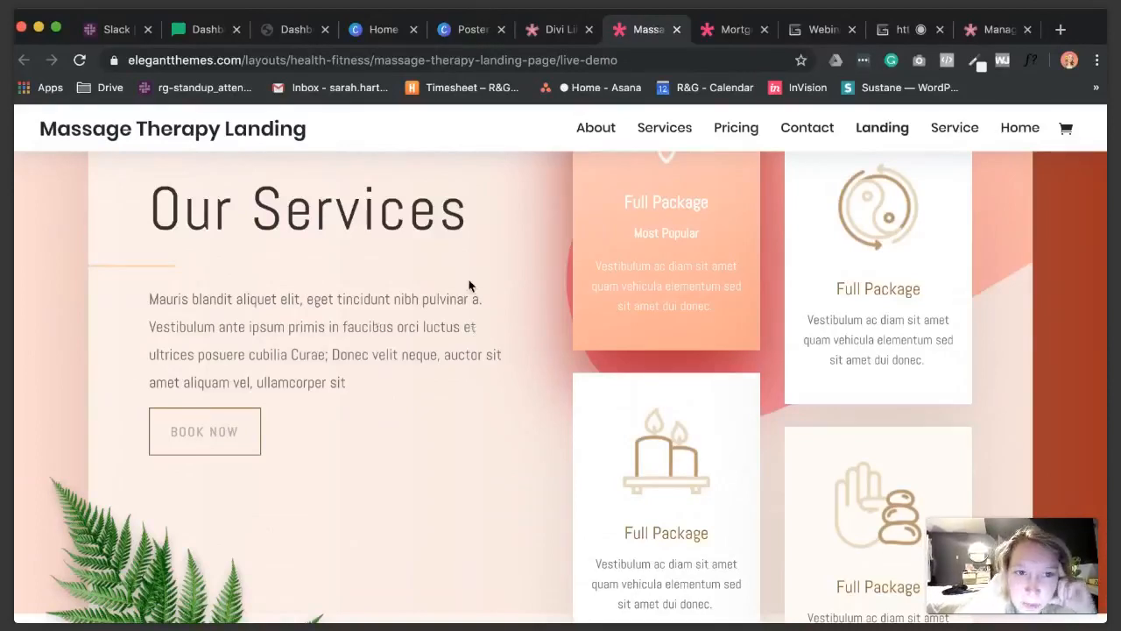
# - Return to the WordPress dashboard and add a new page titled "Global test"
pyautogui.click(289, 32)
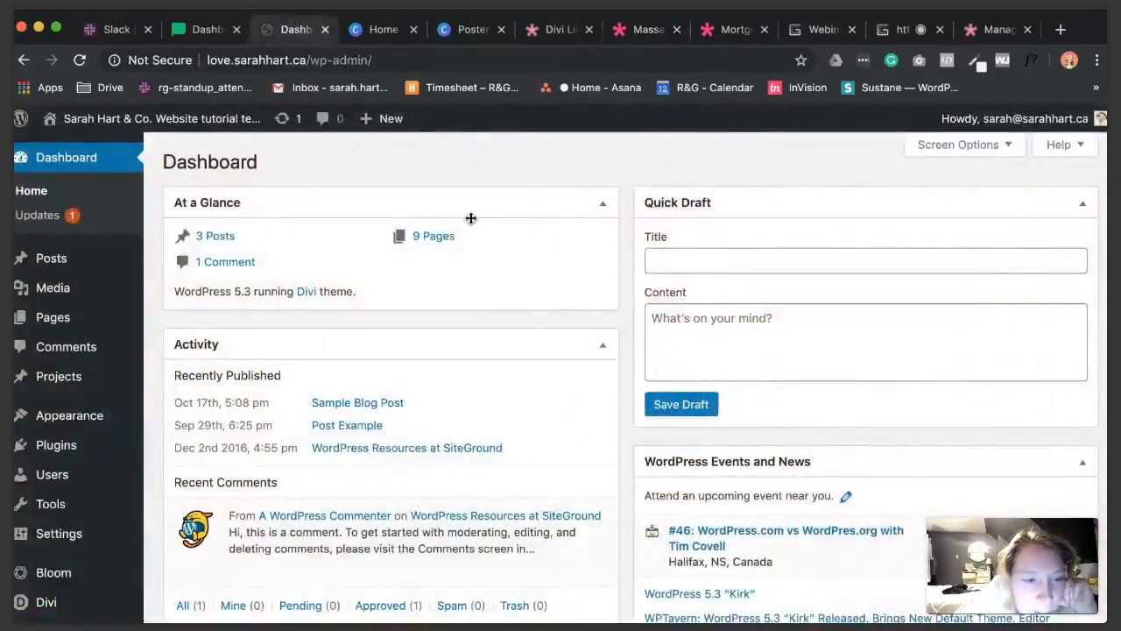
pyautogui.moveTo(101, 327)
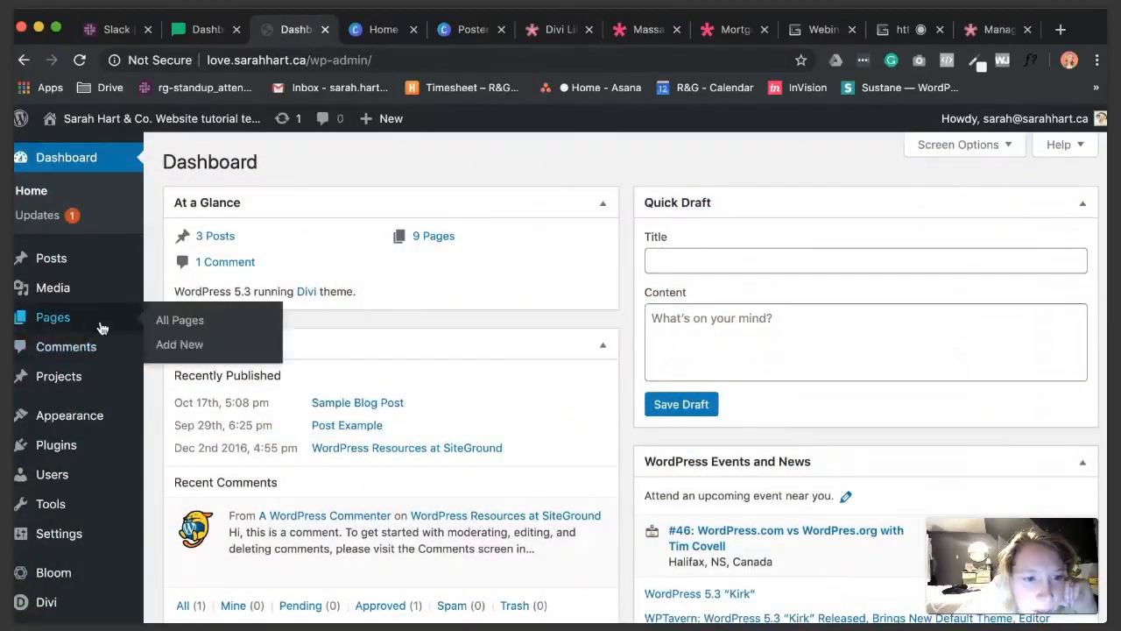
pyautogui.click(171, 346)
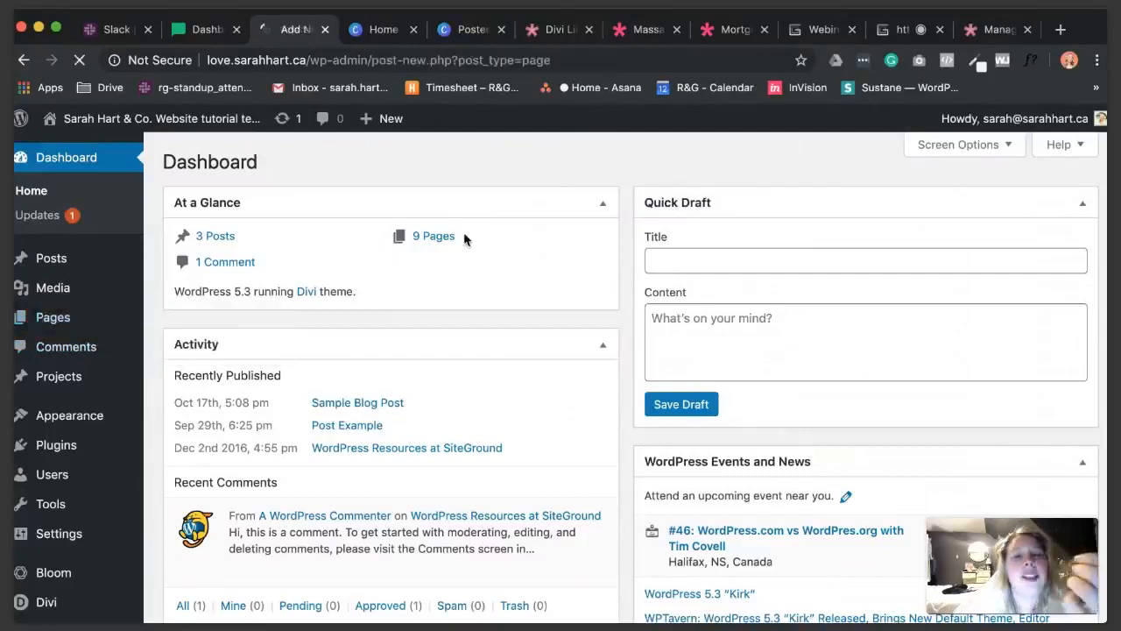
pyautogui.click(558, 35)
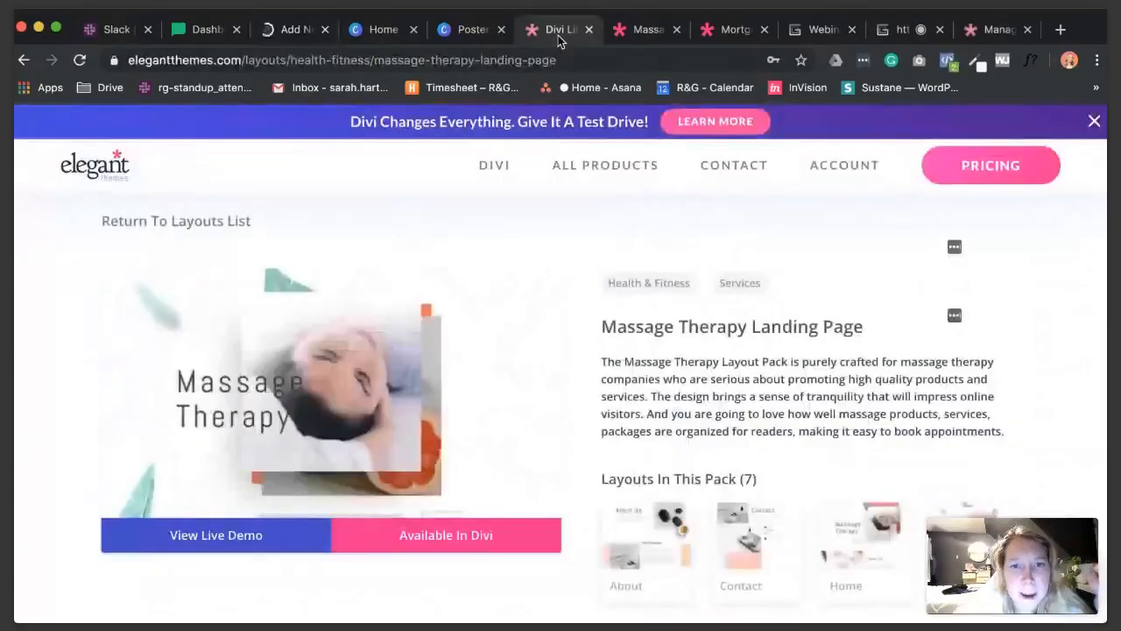
pyautogui.click(298, 33)
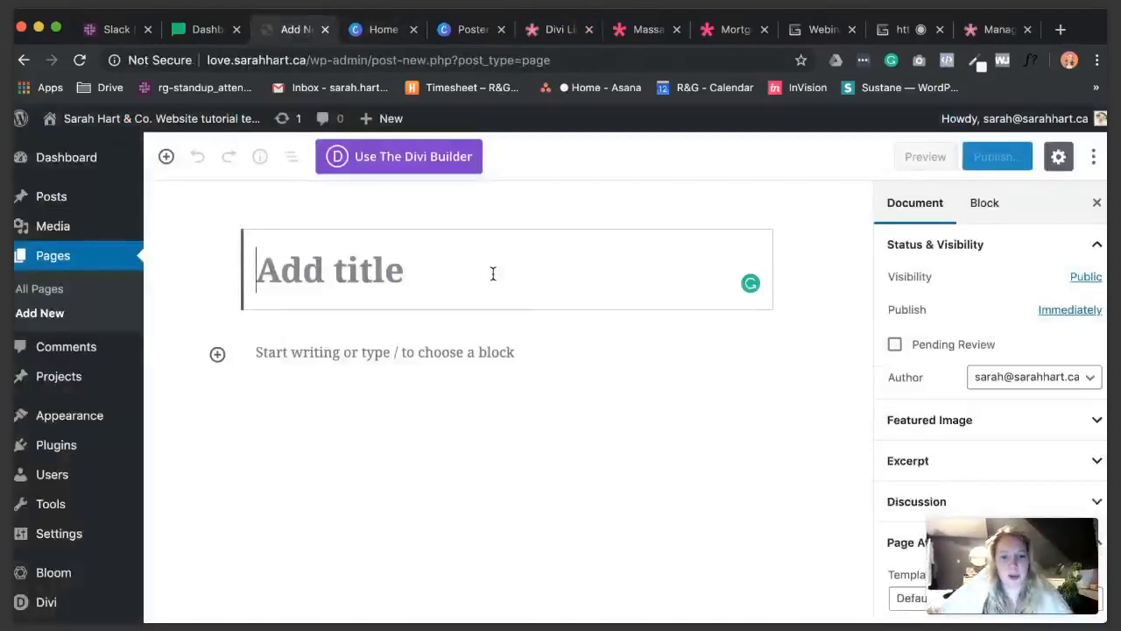
pyautogui.write('Global test')
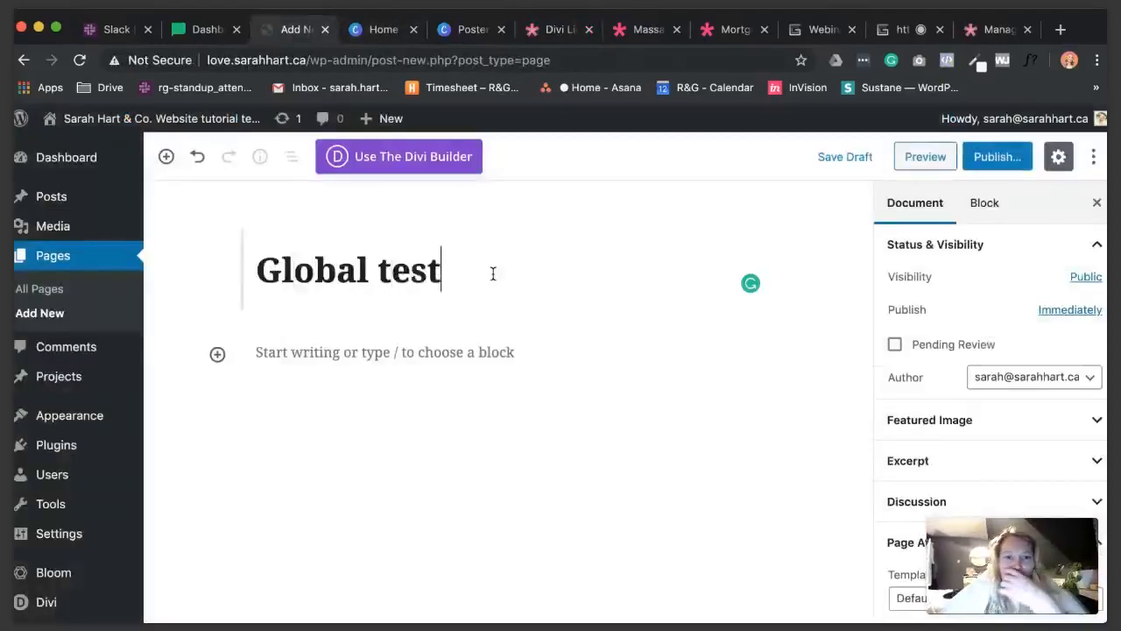
# - Turn on the Divi Builder for the Global test page, launch it and choose to start from a premade layout
pyautogui.click(458, 169)
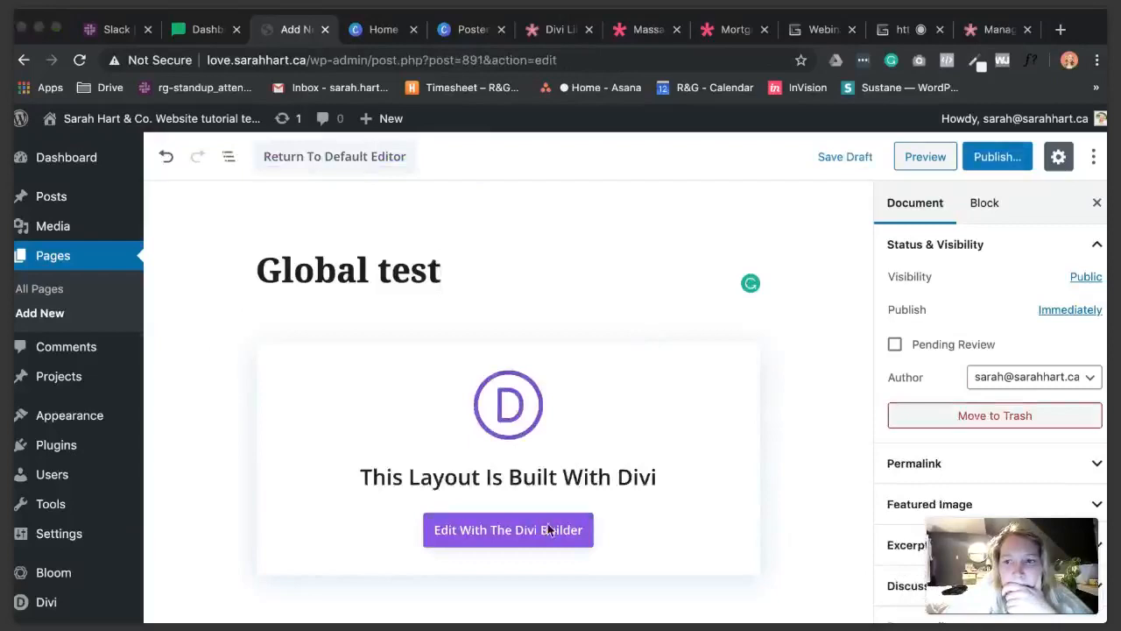
pyautogui.click(636, 325)
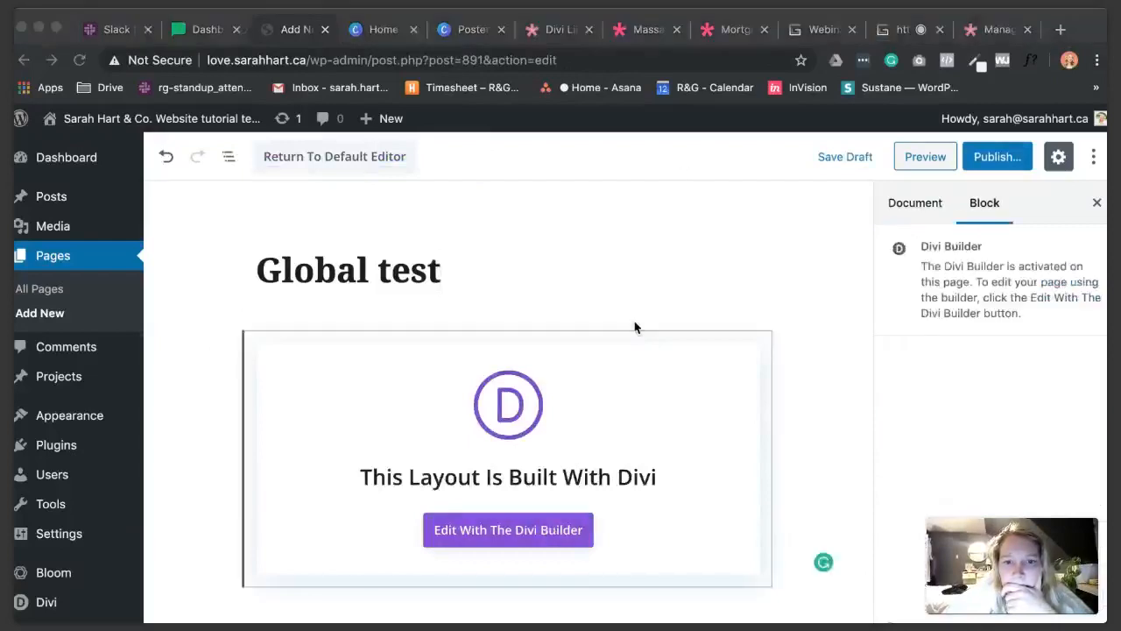
pyautogui.click(572, 532)
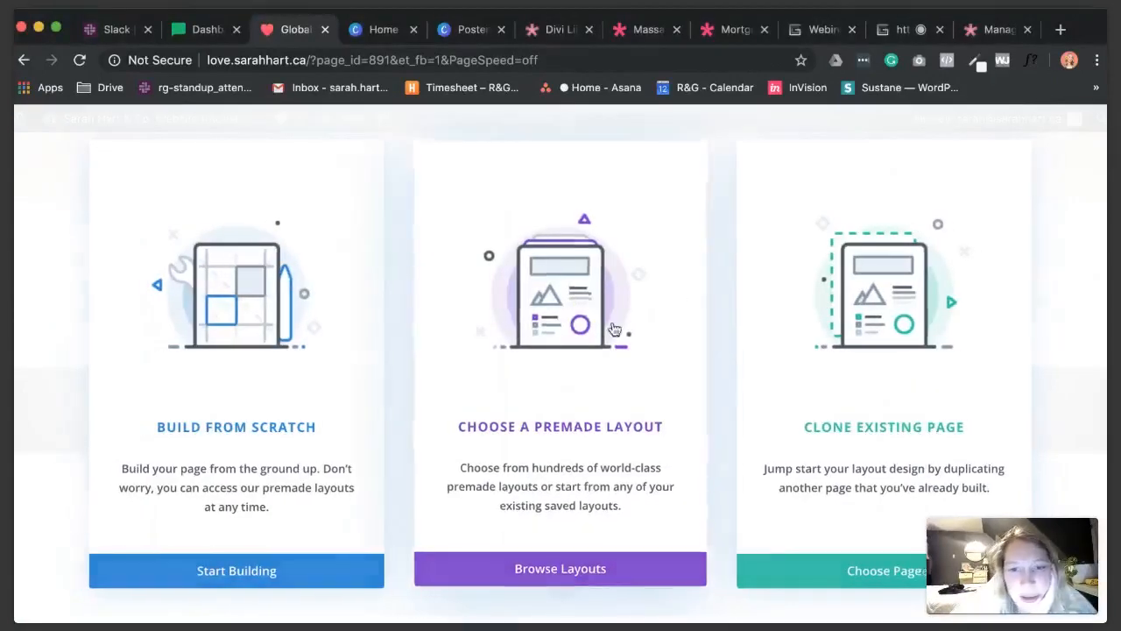
pyautogui.click(614, 329)
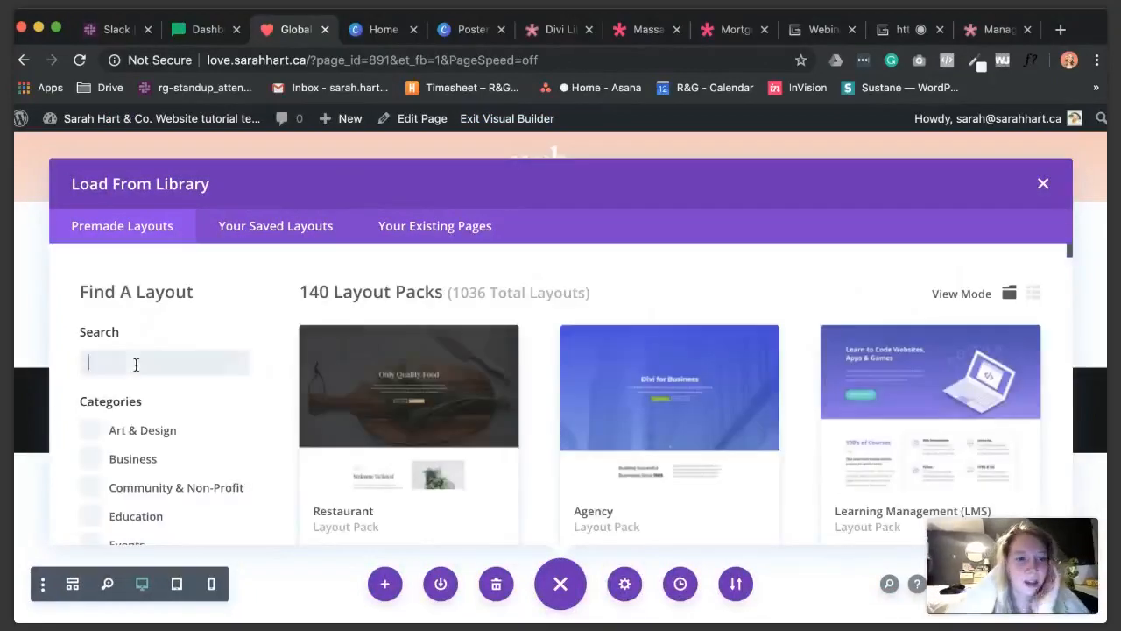
# - Search the premade layouts for "massage" and import the Massage Therapy Landing Page layout into the page
pyautogui.click(135, 365)
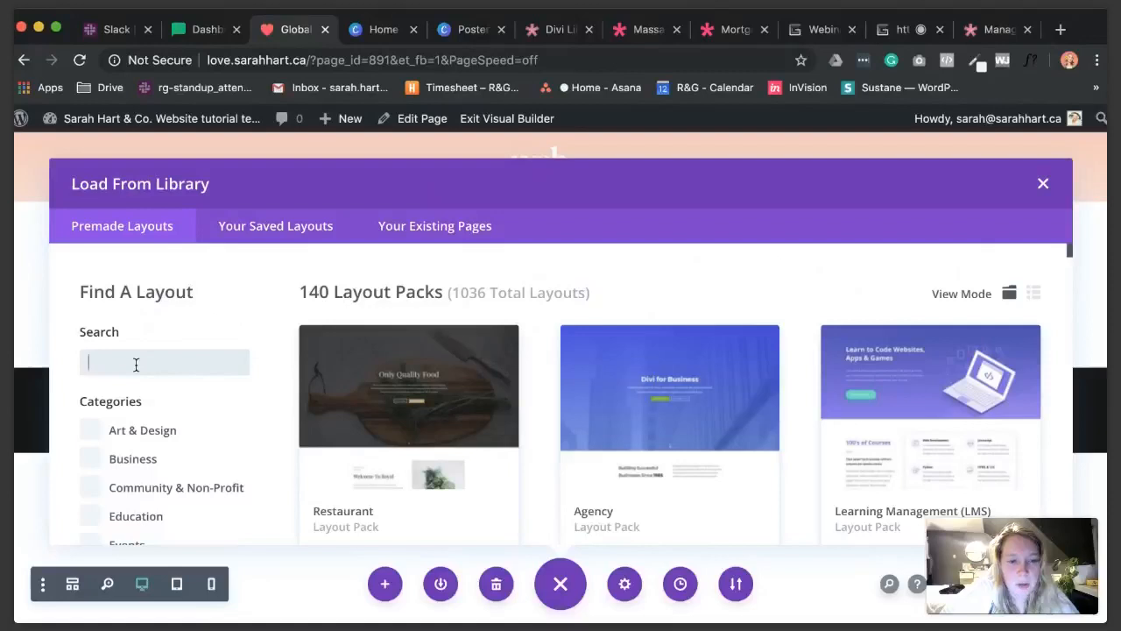
pyautogui.write('massa')
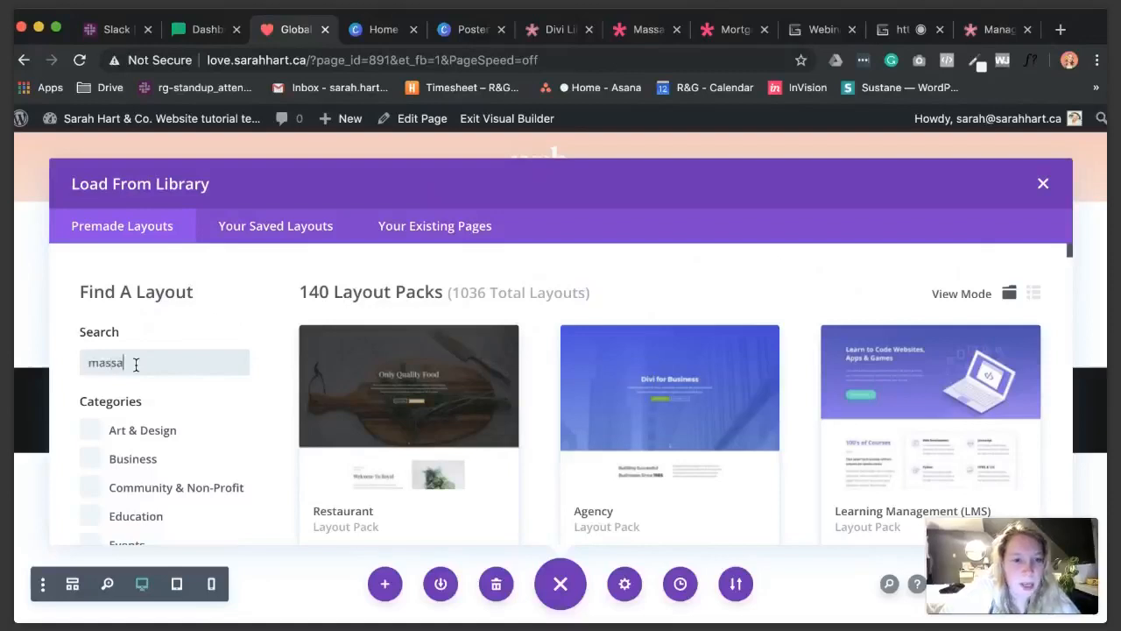
pyautogui.write('ge')
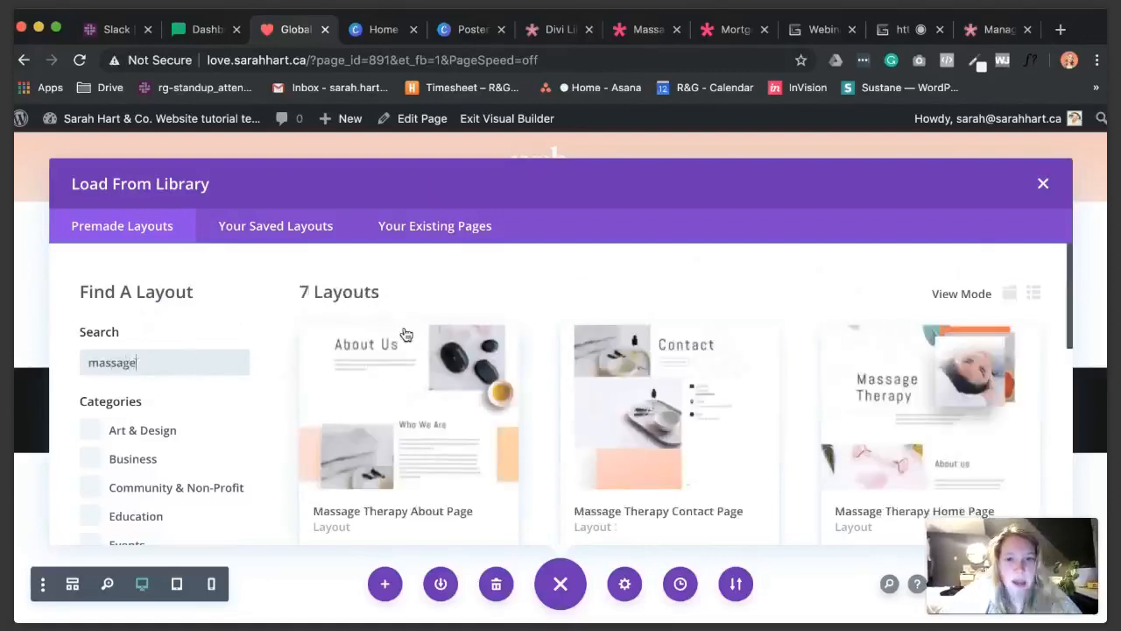
pyautogui.scroll(-5, 403, 333)
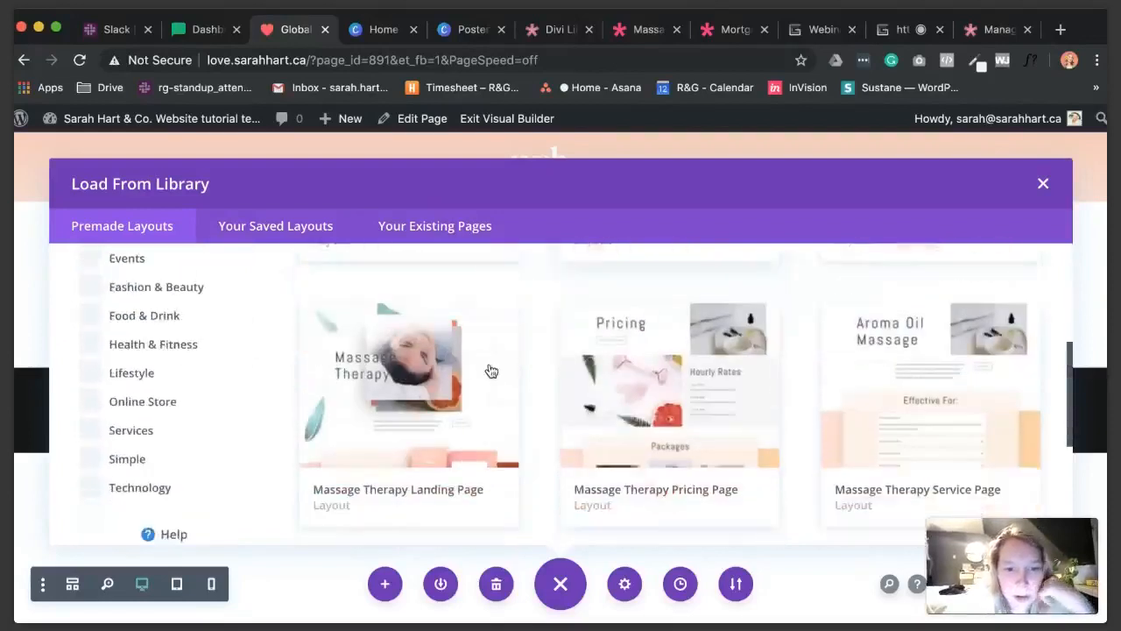
pyautogui.click(420, 438)
pyautogui.click(424, 451)
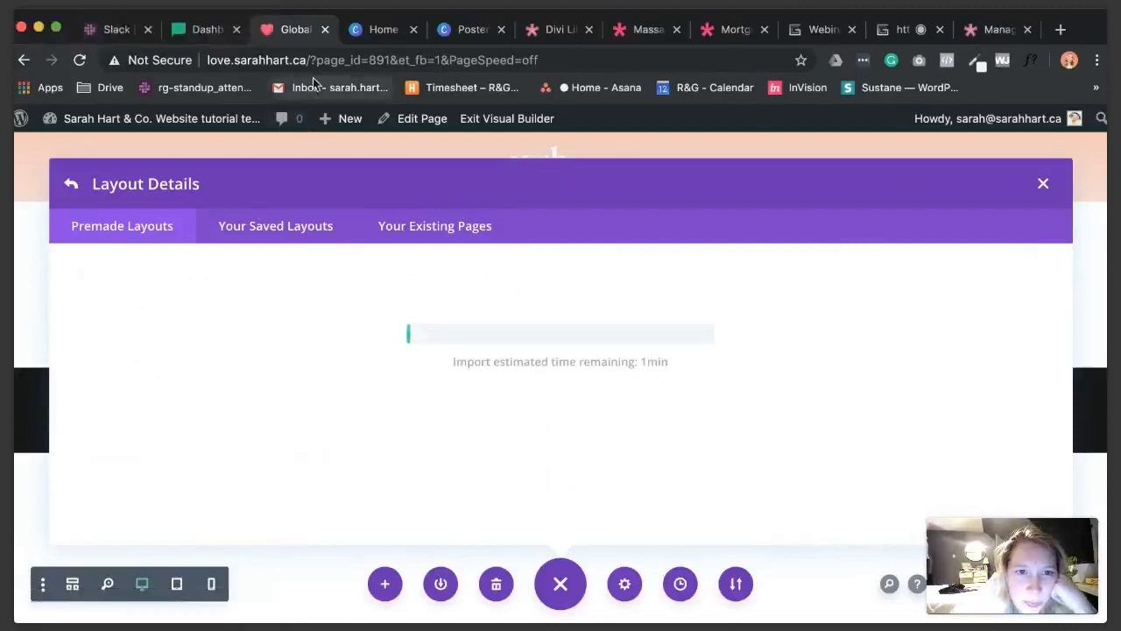
pyautogui.moveTo(311, 61); pyautogui.dragTo(152, 67)
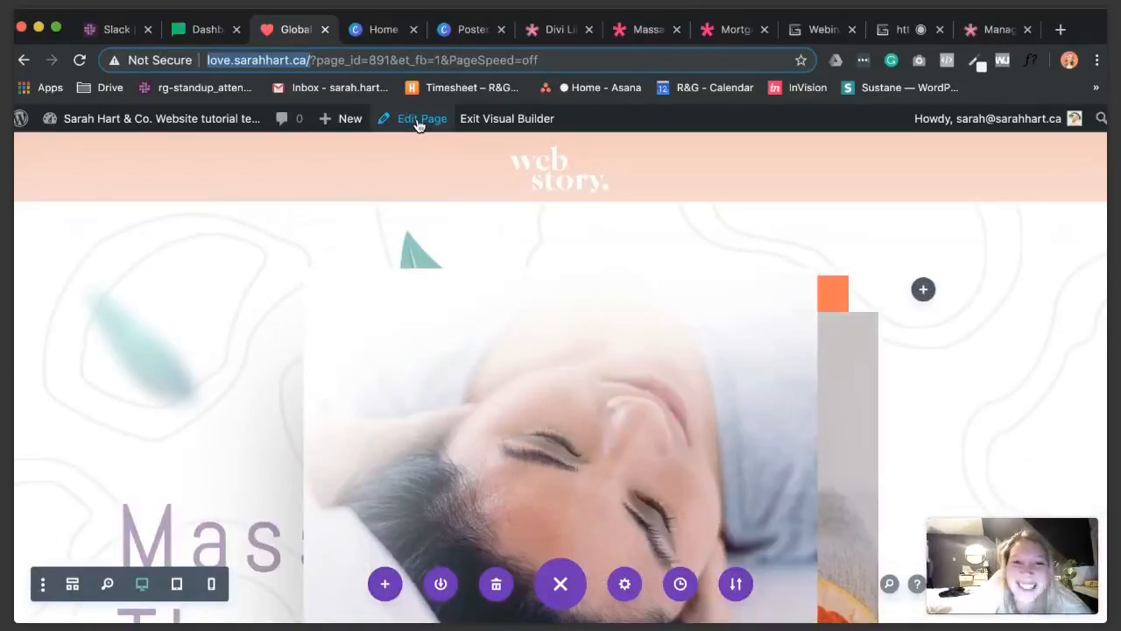
pyautogui.click(418, 123)
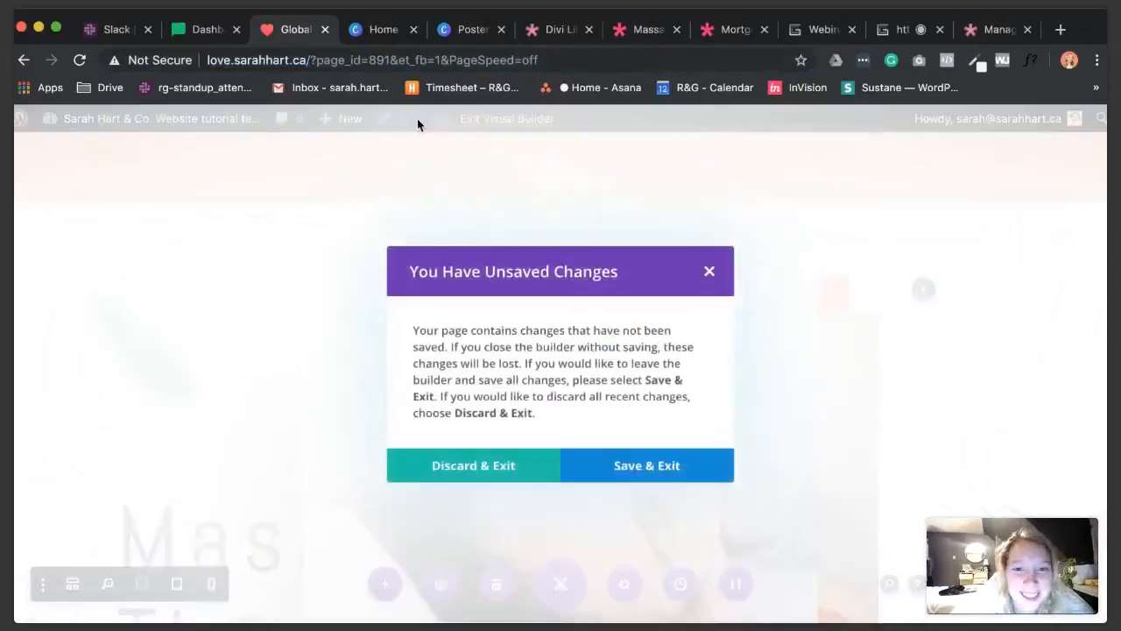
pyautogui.click(709, 272)
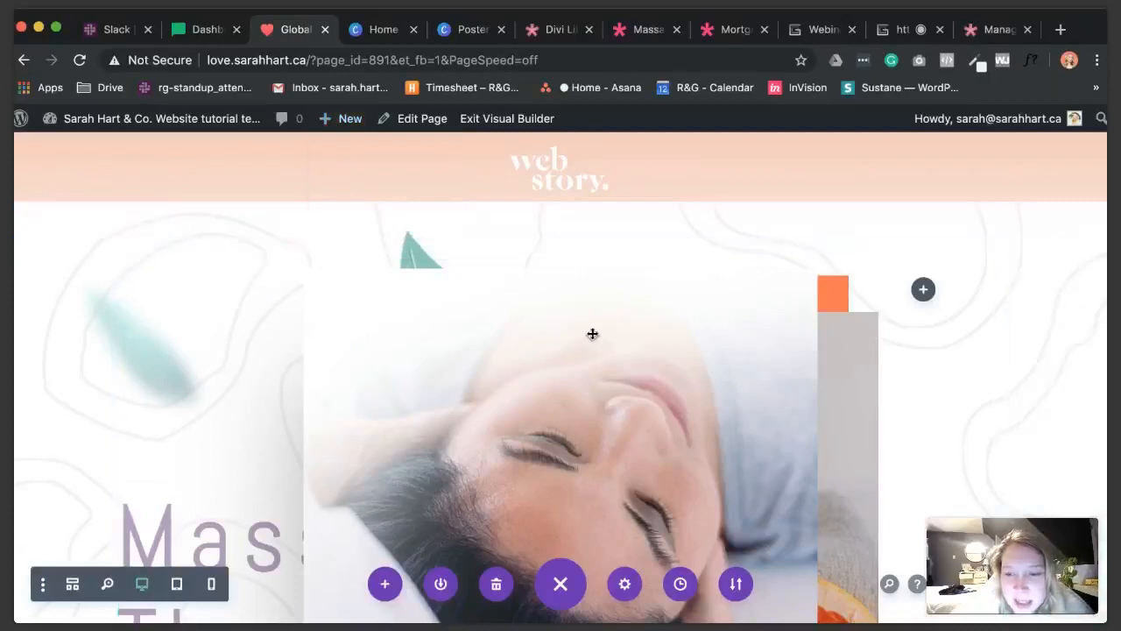
# - Open the Global test page's edit screen in a separate browser tab and switch it to the Divi Builder
pyautogui.keyDown('super'); pyautogui.click(426, 131); pyautogui.keyUp('super')
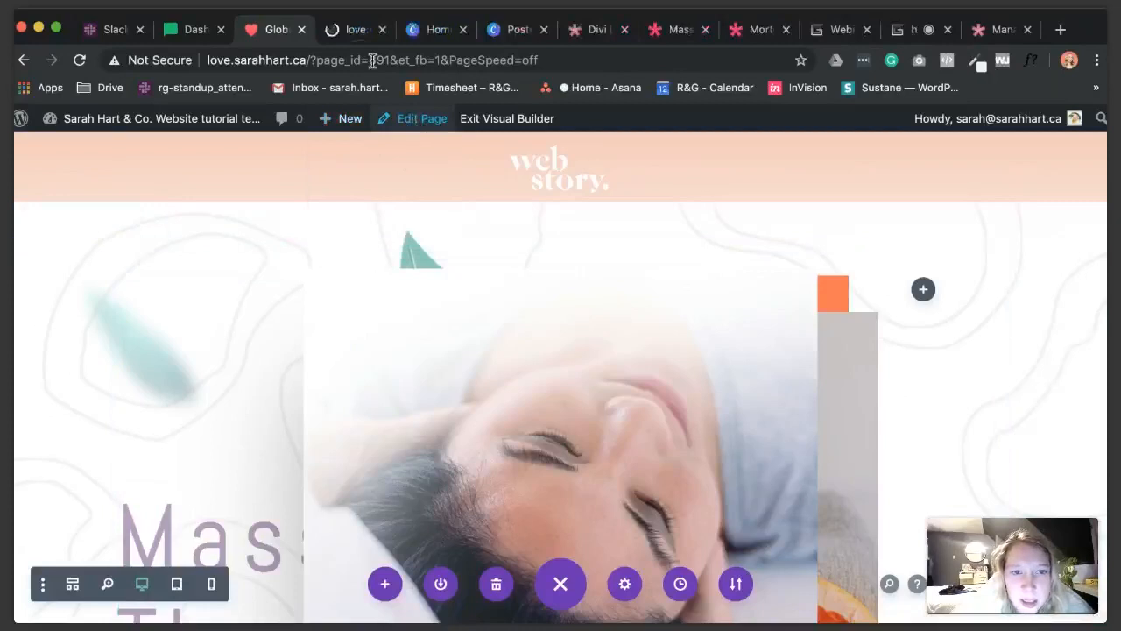
pyautogui.click(356, 32)
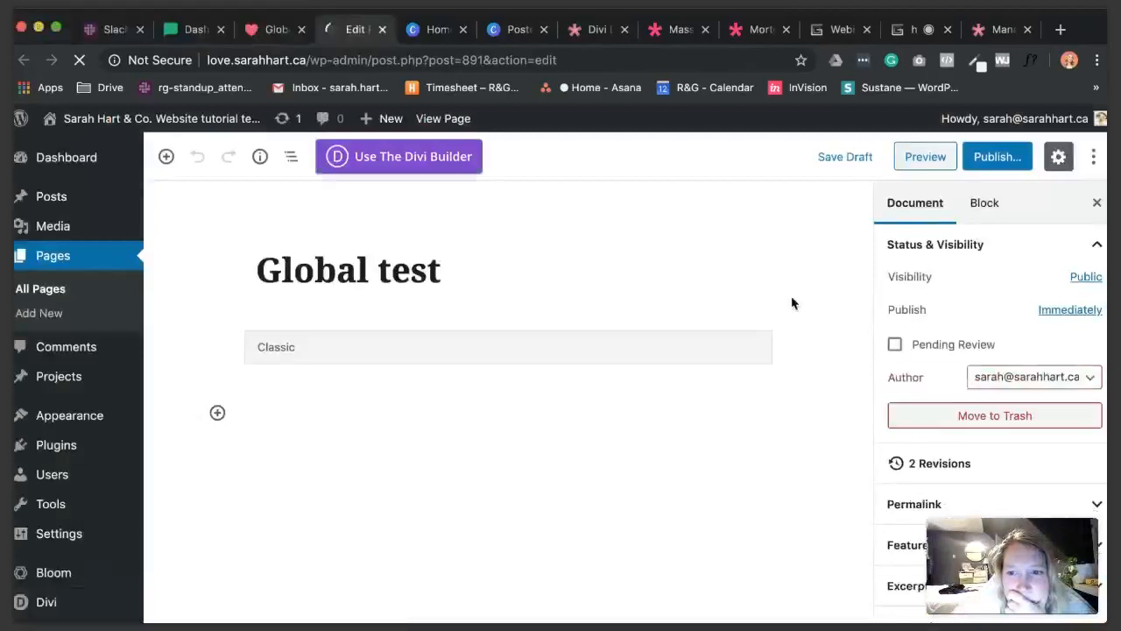
pyautogui.scroll(-1, 964, 300)
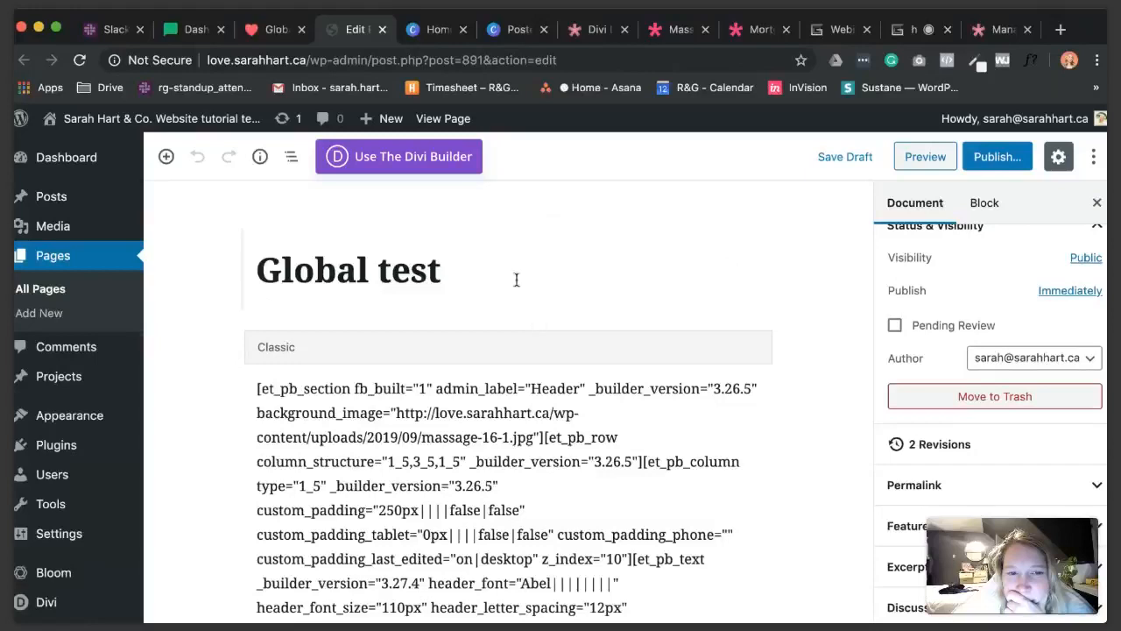
pyautogui.click(459, 175)
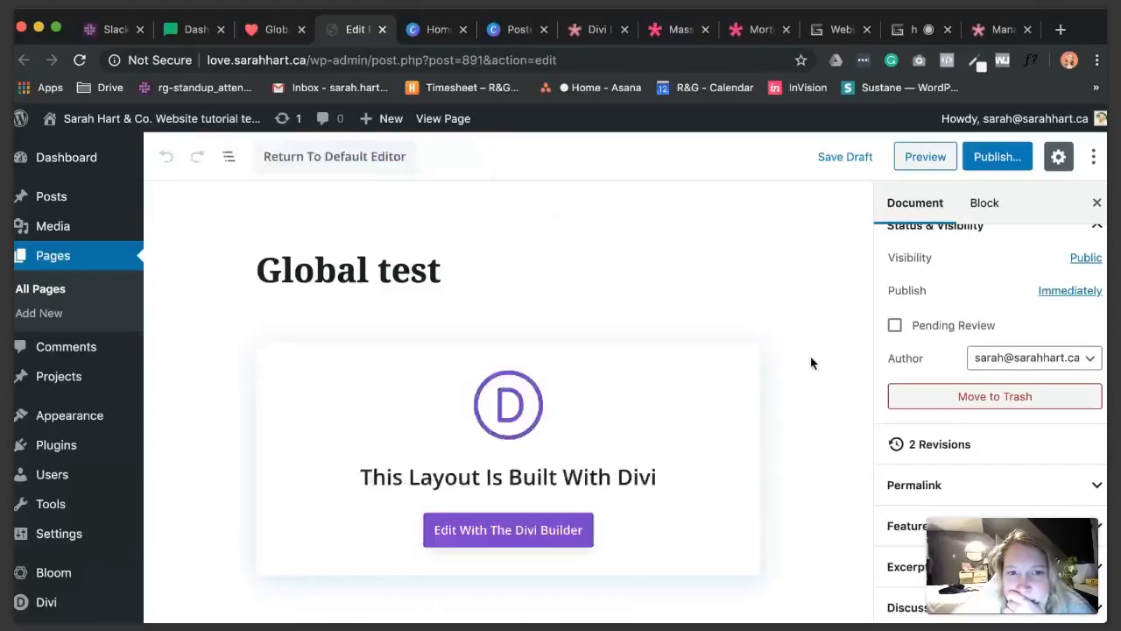
# - Set the Global test page's template to Blank Page in its page attributes
pyautogui.scroll(-5, 963, 406)
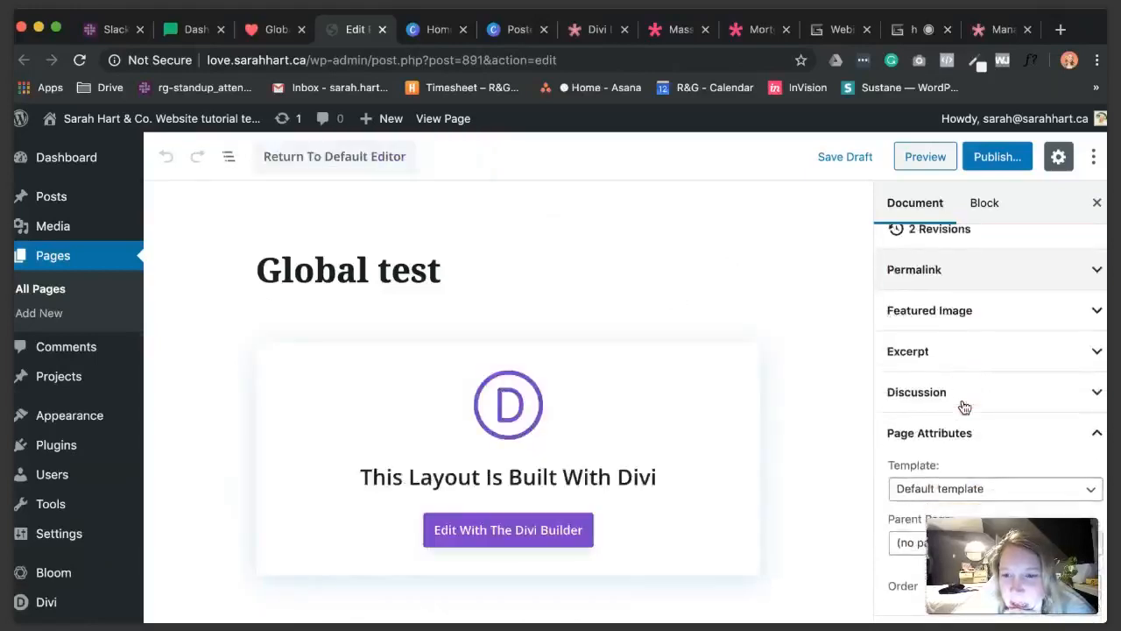
pyautogui.scroll(1, 964, 405)
pyautogui.scroll(-3, 961, 330)
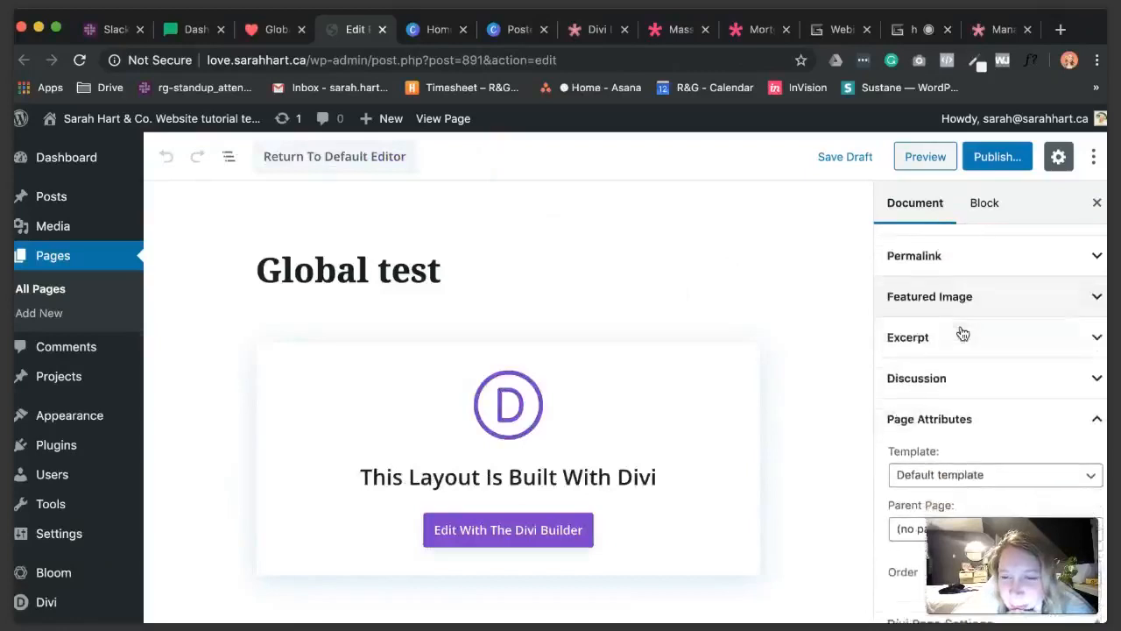
pyautogui.click(918, 408)
pyautogui.click(946, 432)
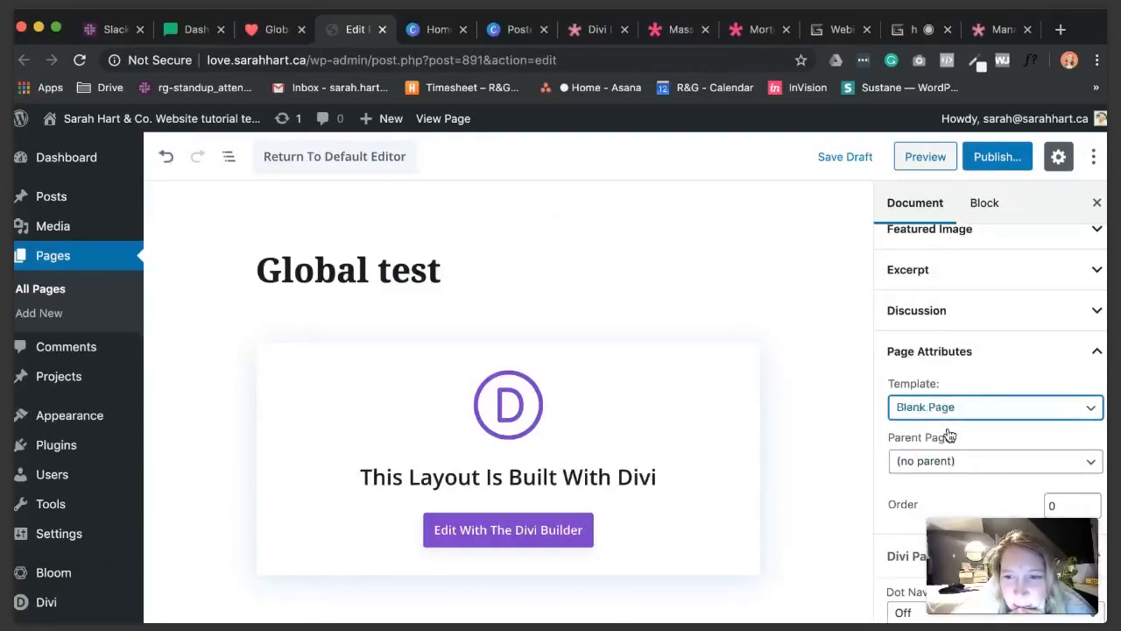
pyautogui.scroll(1, 950, 435)
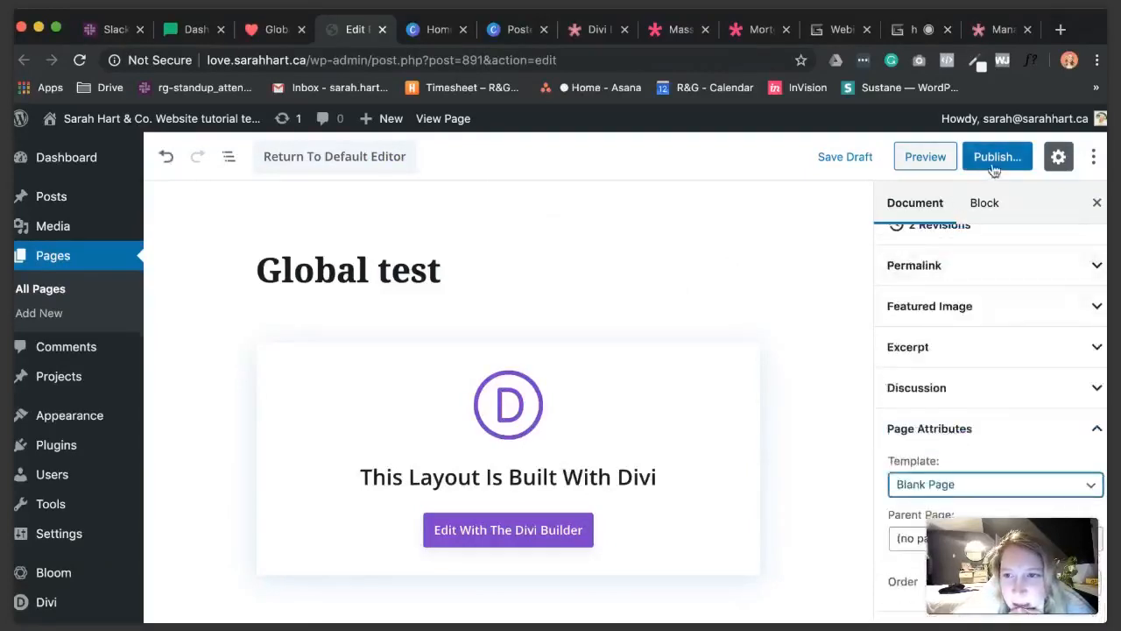
pyautogui.scroll(5, 1003, 342)
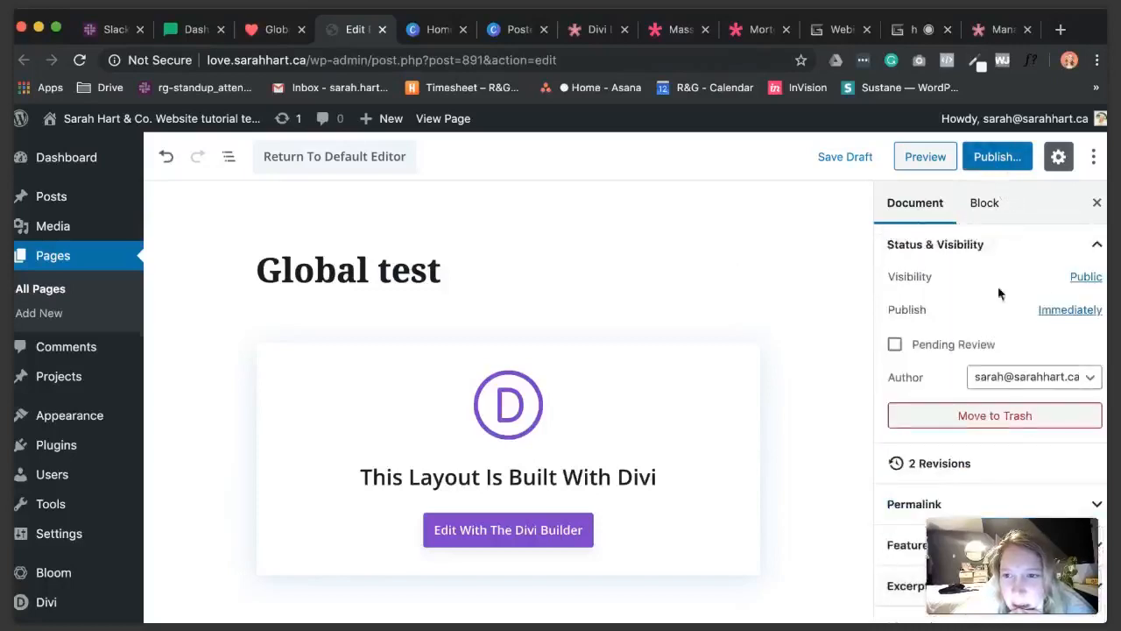
# - Set the Global test page's visibility to Private so it publishes privately, and reload the page in the visual builder
pyautogui.click(1090, 278)
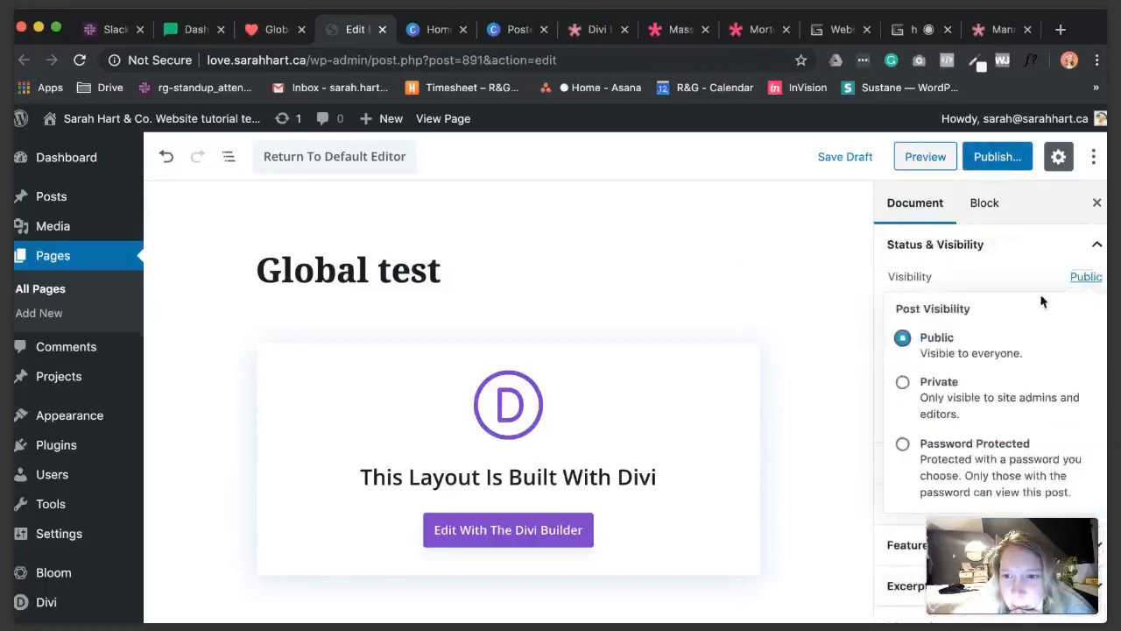
pyautogui.click(903, 382)
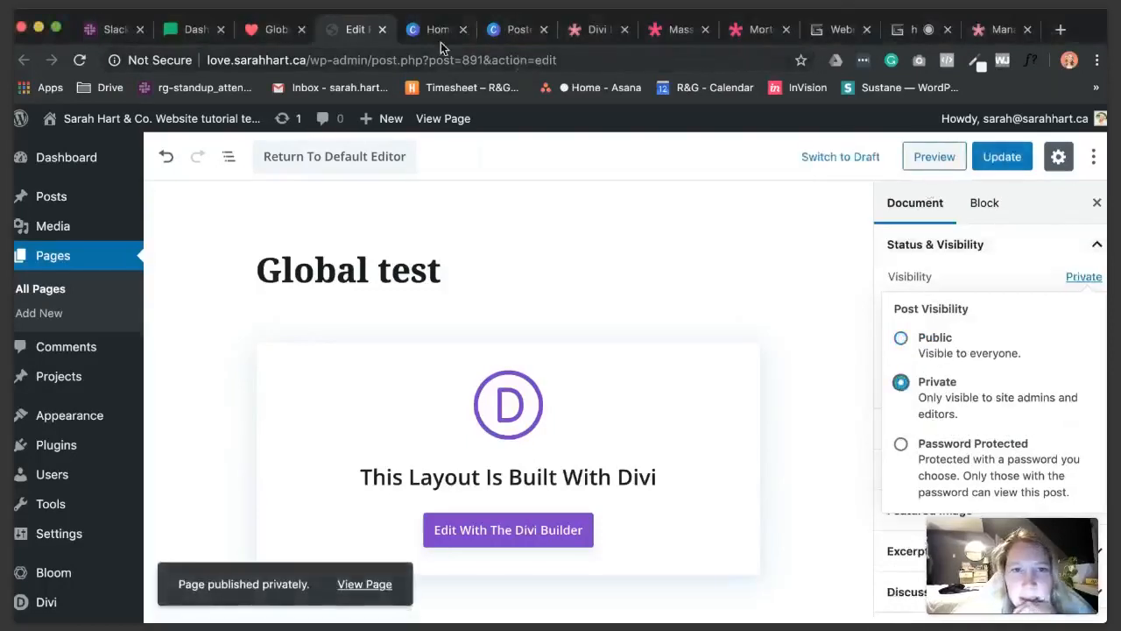
pyautogui.click(276, 28)
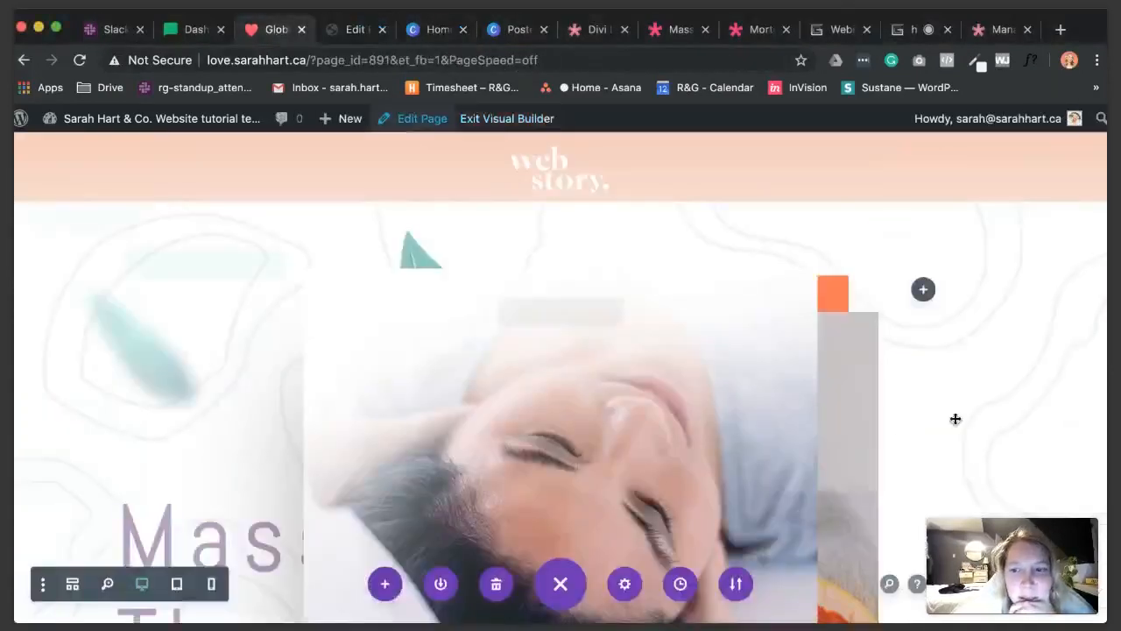
pyautogui.click(79, 60)
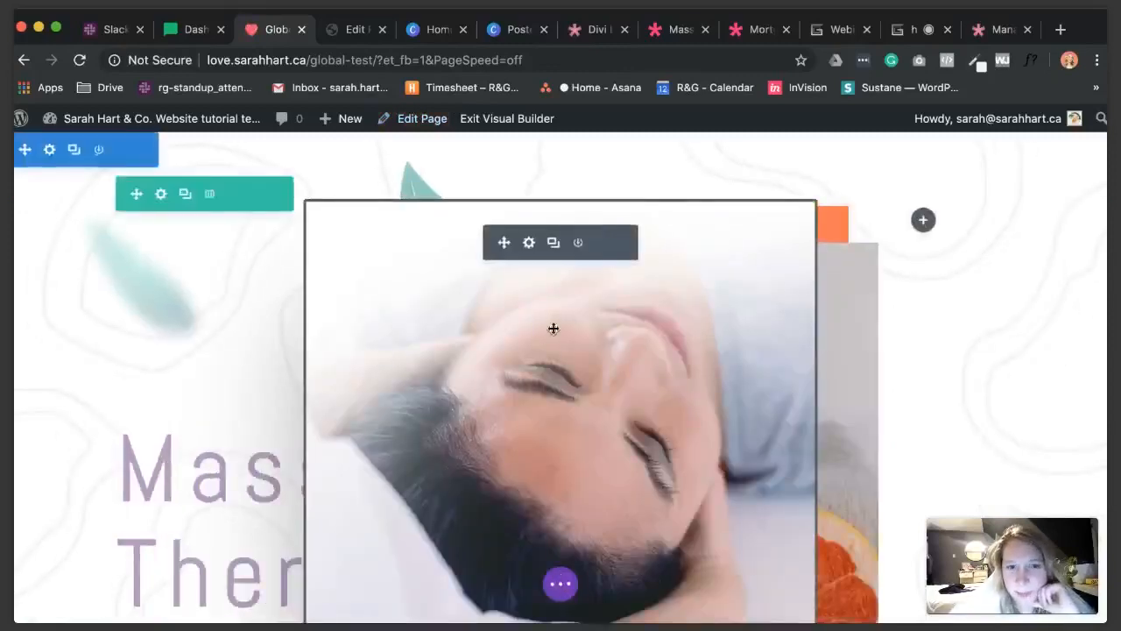
# - Insert a new empty regular section between the Massage Therapy hero section and the Our Services section
pyautogui.scroll(-4, 561, 322)
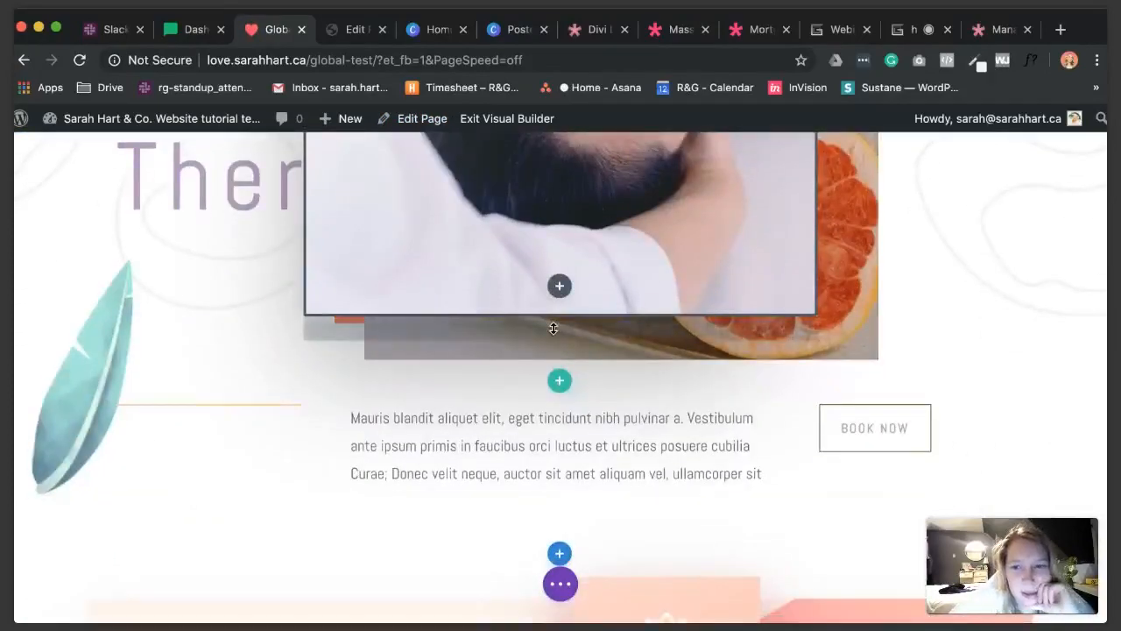
pyautogui.scroll(5, 553, 325)
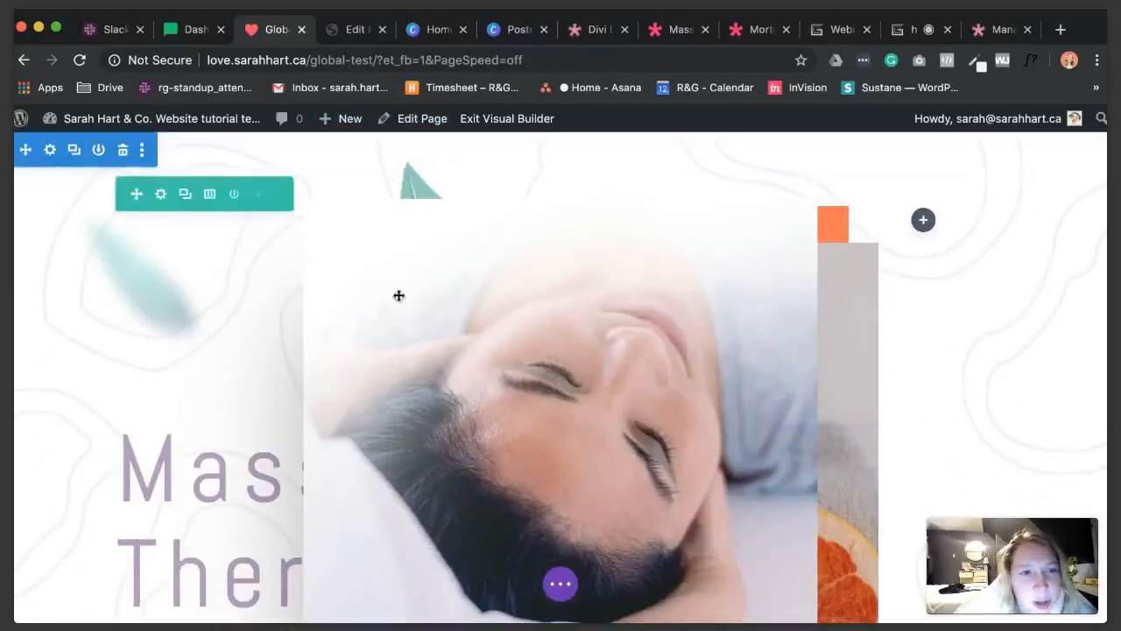
pyautogui.scroll(-5, 432, 320)
pyautogui.scroll(-4, 597, 379)
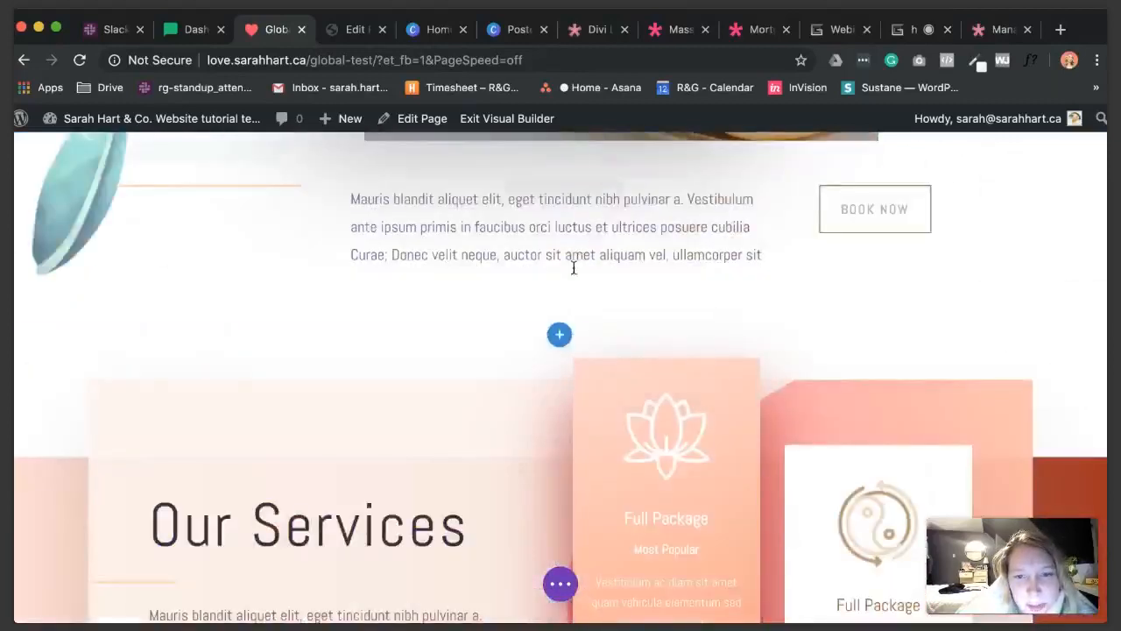
pyautogui.click(559, 334)
pyautogui.click(453, 472)
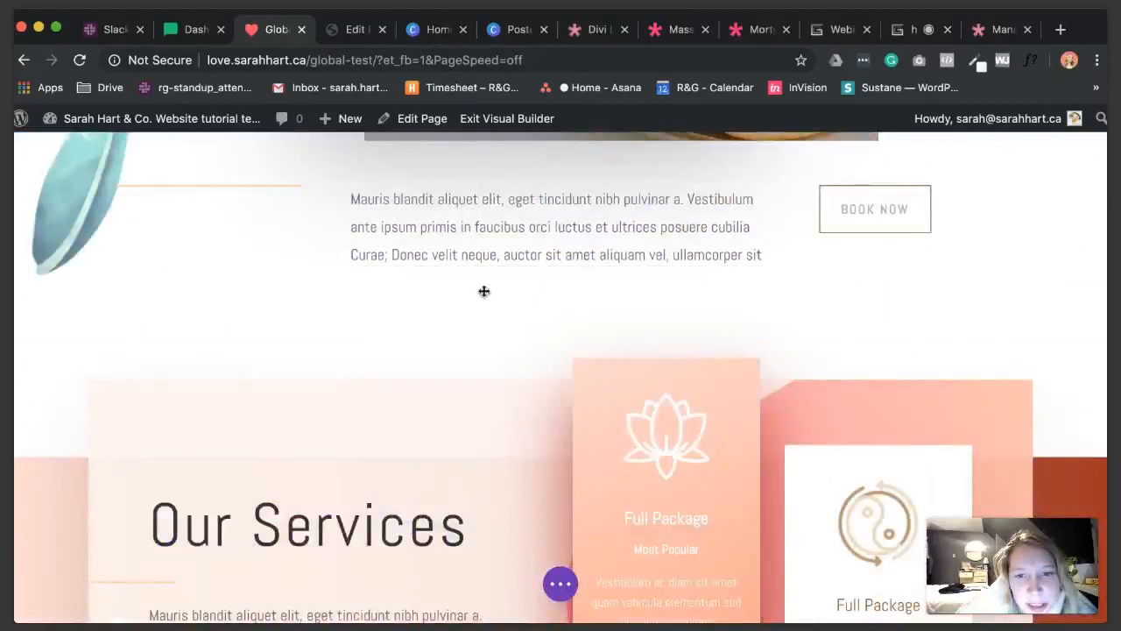
pyautogui.click(706, 185)
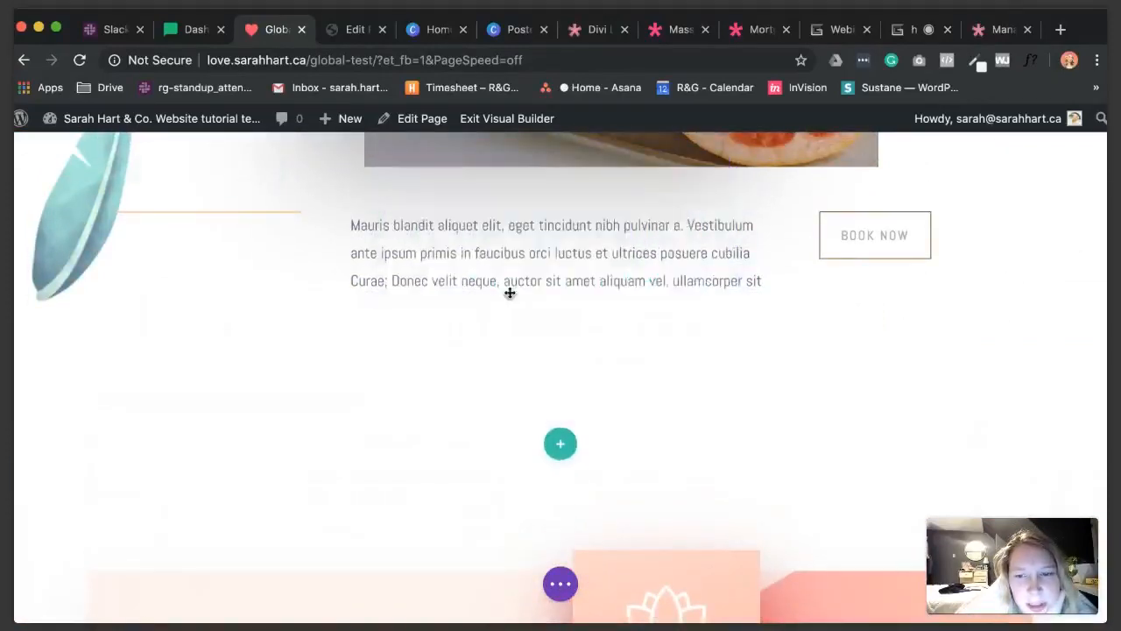
# - Delete the Massage Therapy hero section and the sections below Our Services, including Plan a Visit
pyautogui.scroll(8, 508, 292)
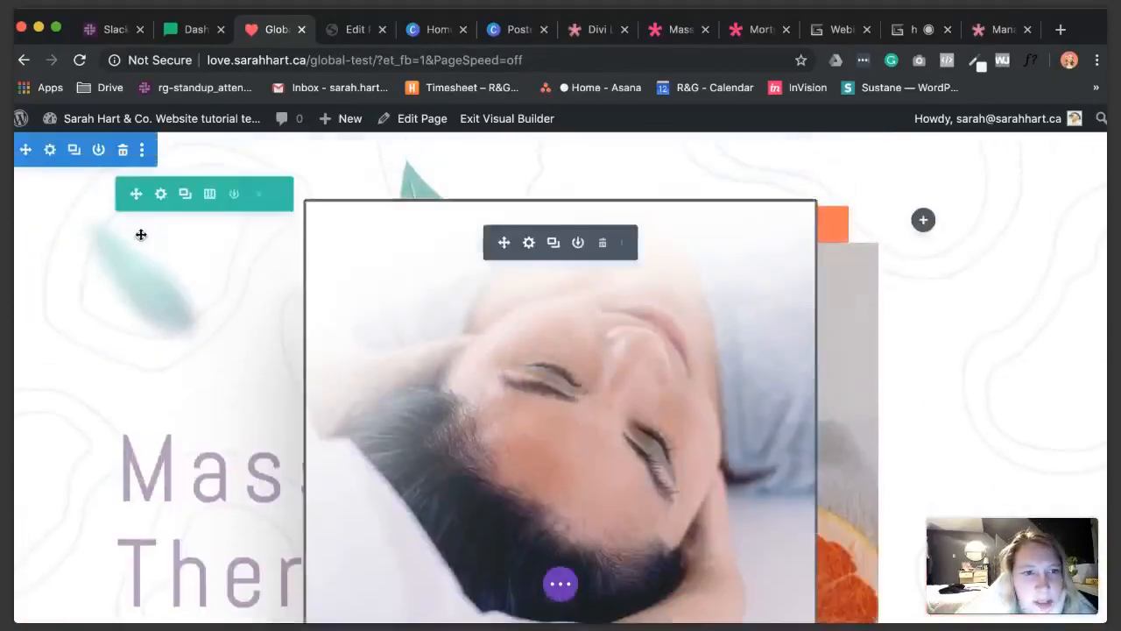
pyautogui.click(123, 150)
pyautogui.scroll(-3, 447, 282)
pyautogui.scroll(-5, 448, 283)
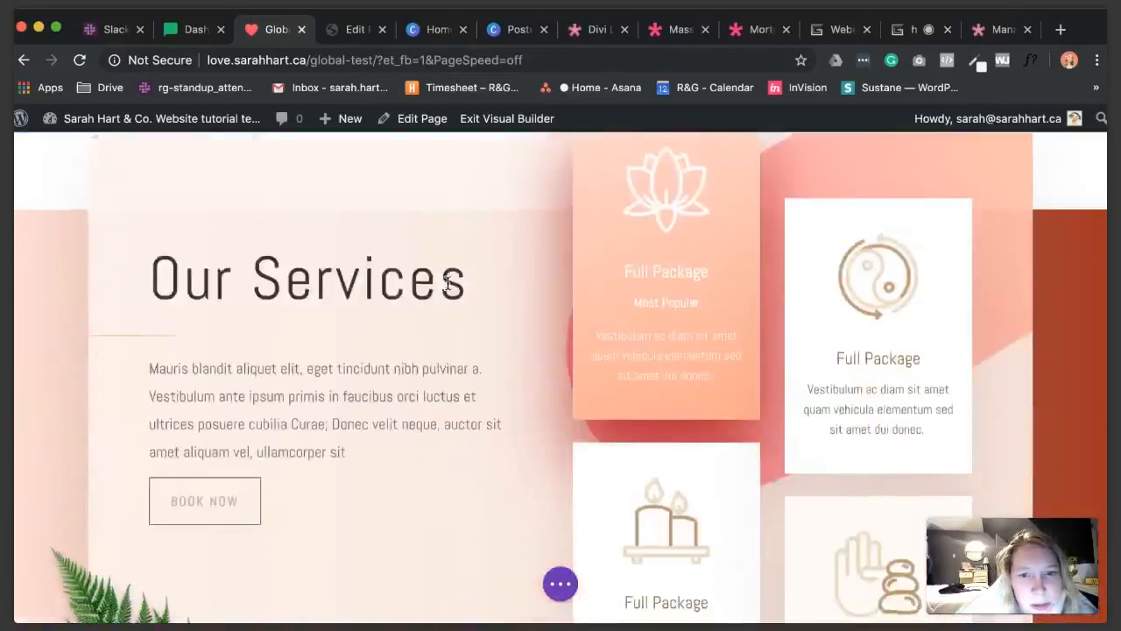
pyautogui.scroll(3, 465, 325)
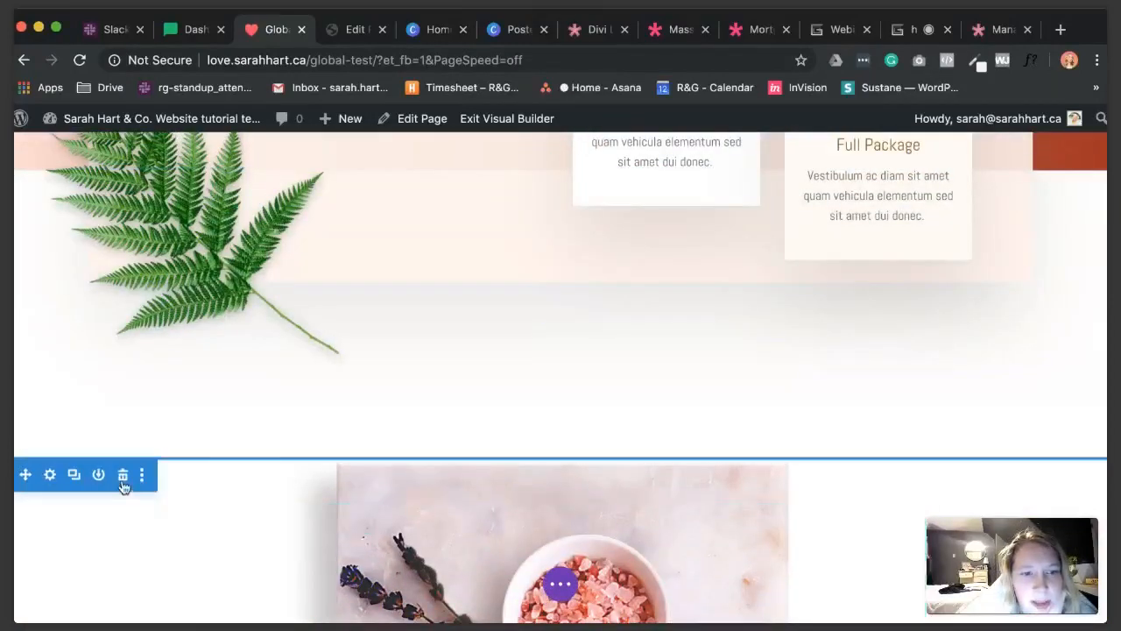
pyautogui.click(123, 475)
pyautogui.click(122, 475)
pyautogui.click(122, 478)
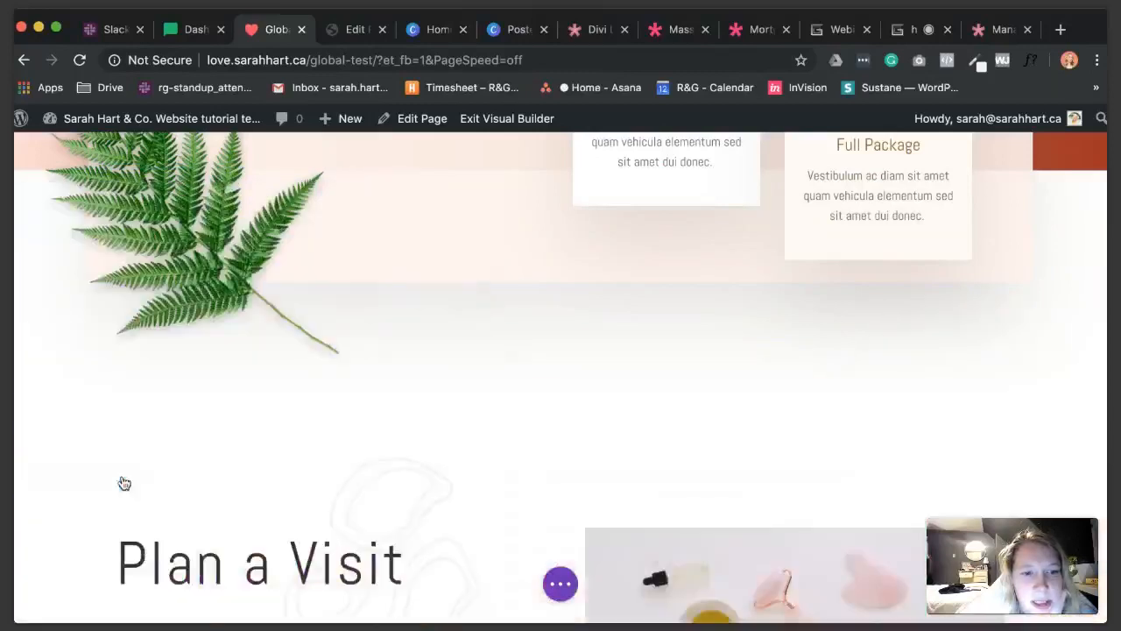
pyautogui.click(126, 479)
pyautogui.click(125, 478)
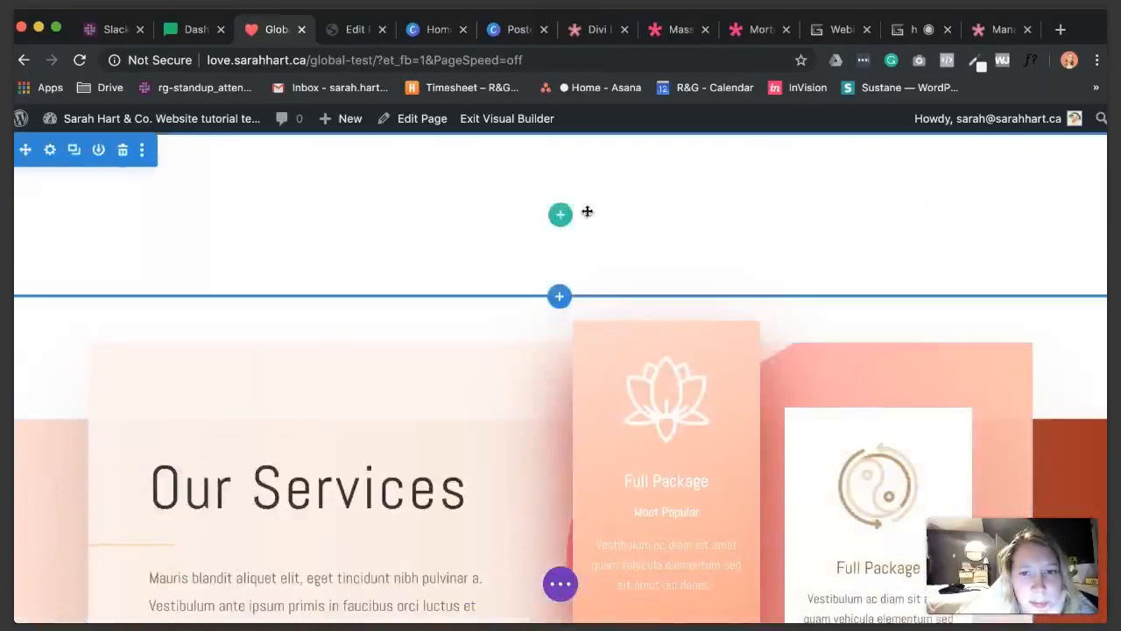
# - Add a single-column row to the empty section above Our Services and insert a Text module in it
pyautogui.click(561, 215)
pyautogui.click(456, 352)
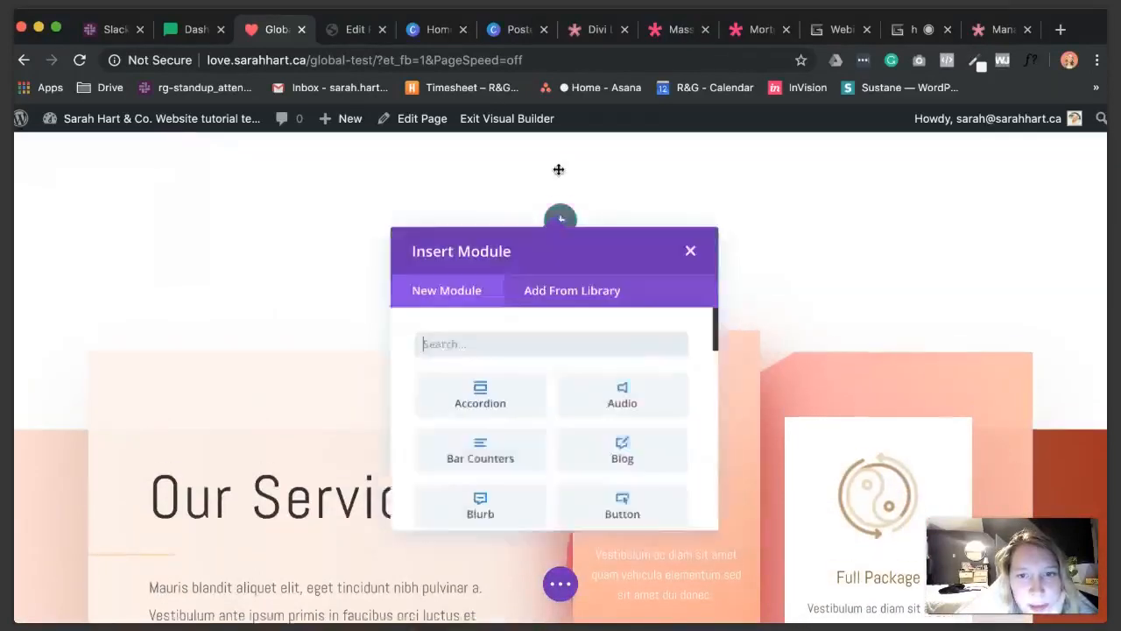
pyautogui.write('tex')
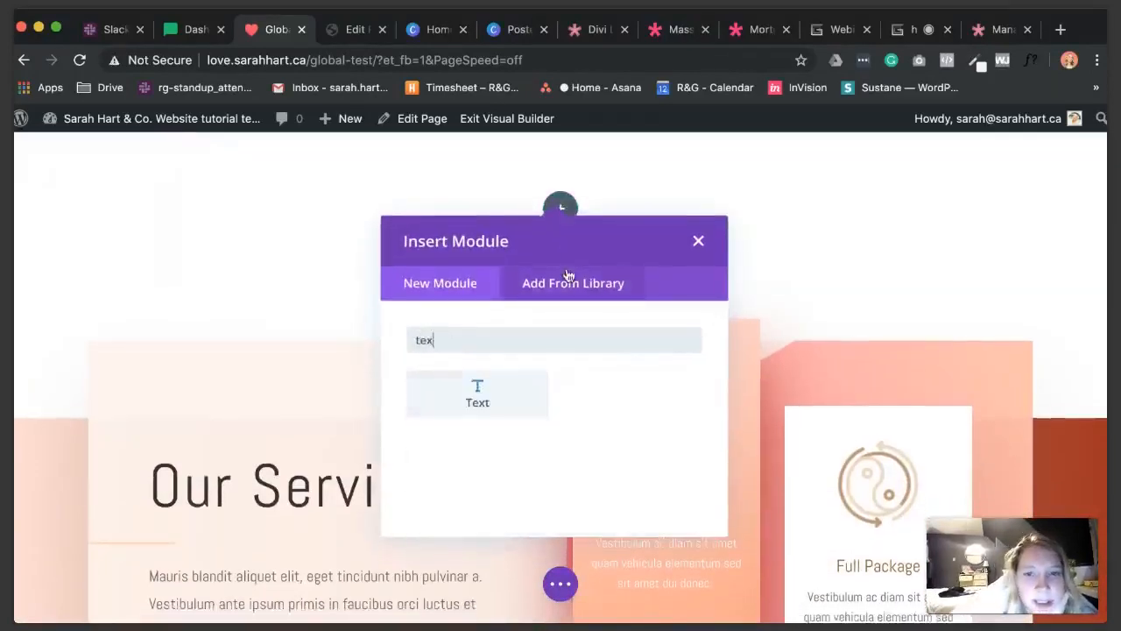
pyautogui.click(512, 394)
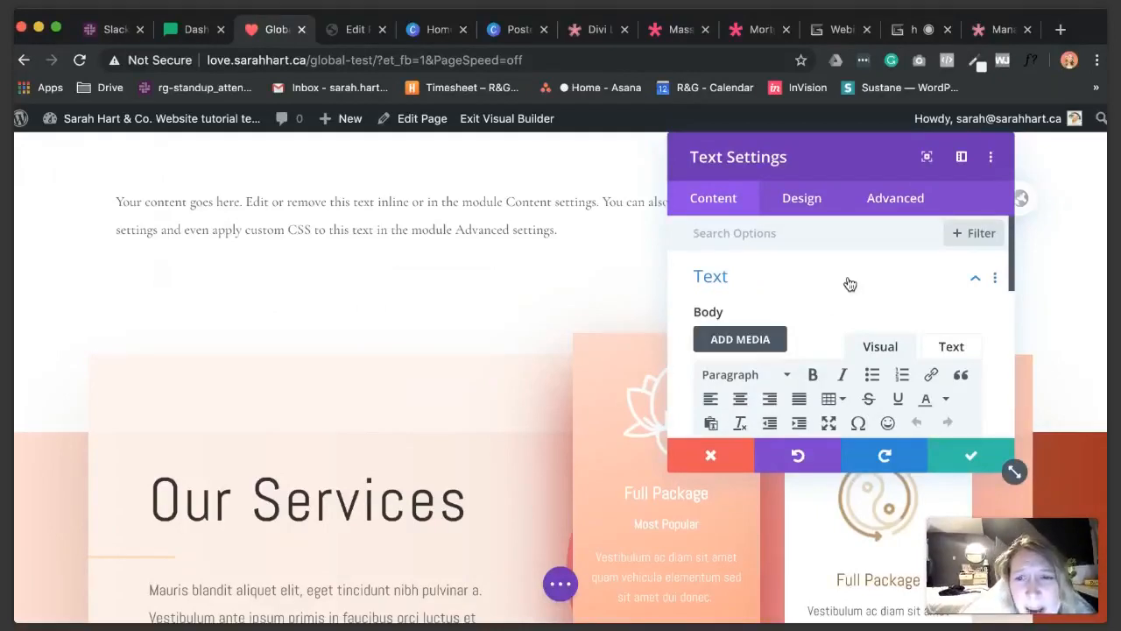
# - Open the global defaults for the Text module and expand the H1 heading text design settings
pyautogui.click(821, 204)
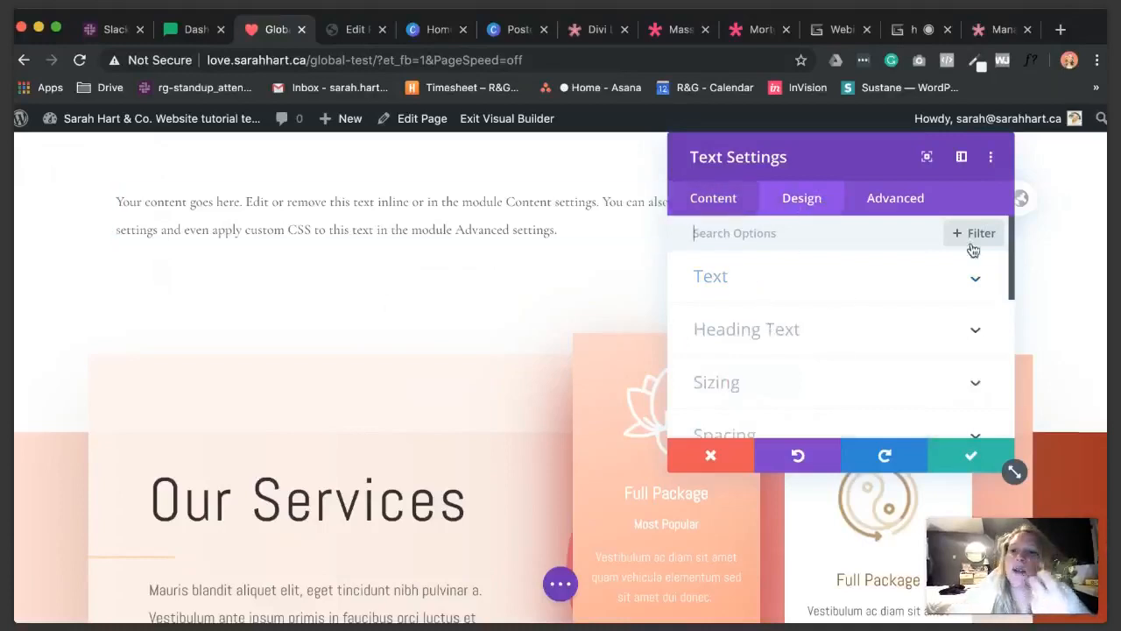
pyautogui.click(1034, 201)
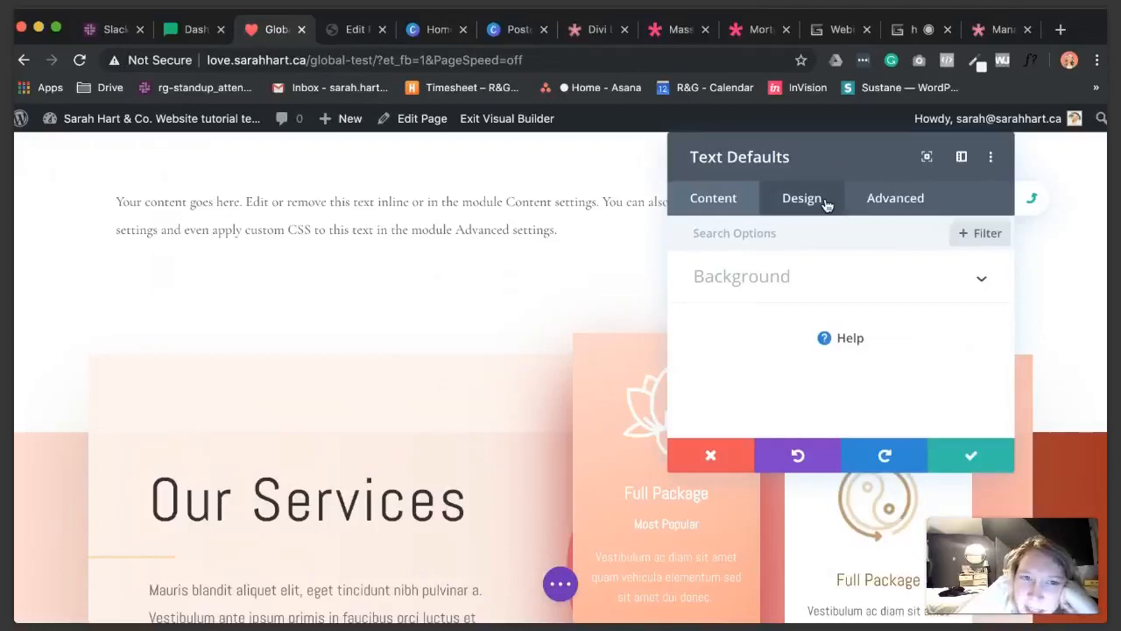
pyautogui.click(826, 204)
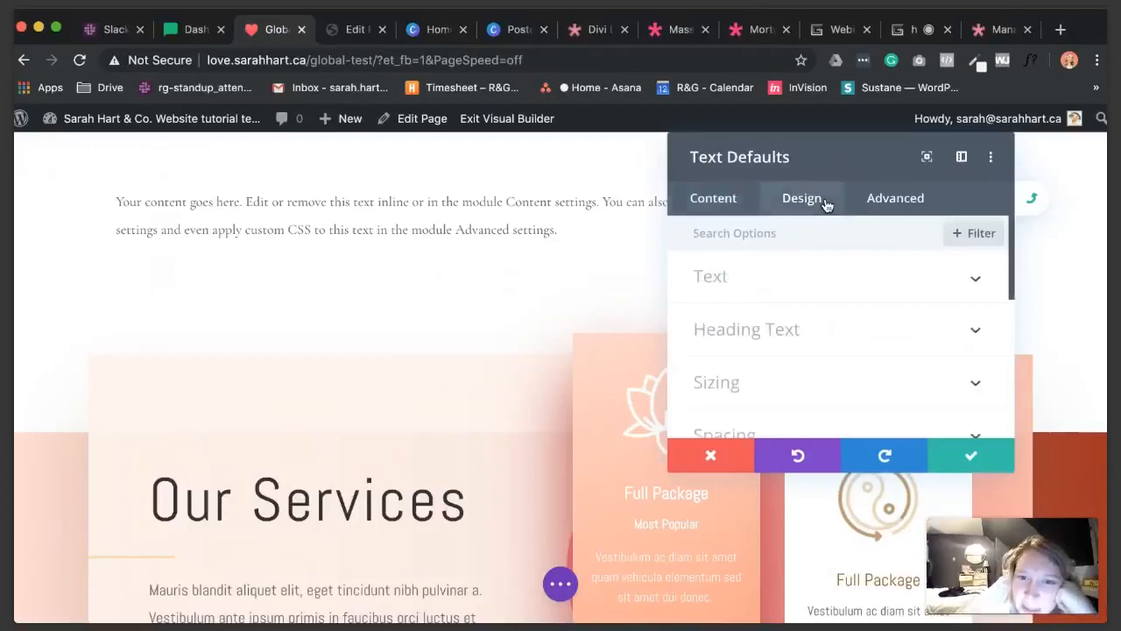
pyautogui.click(807, 337)
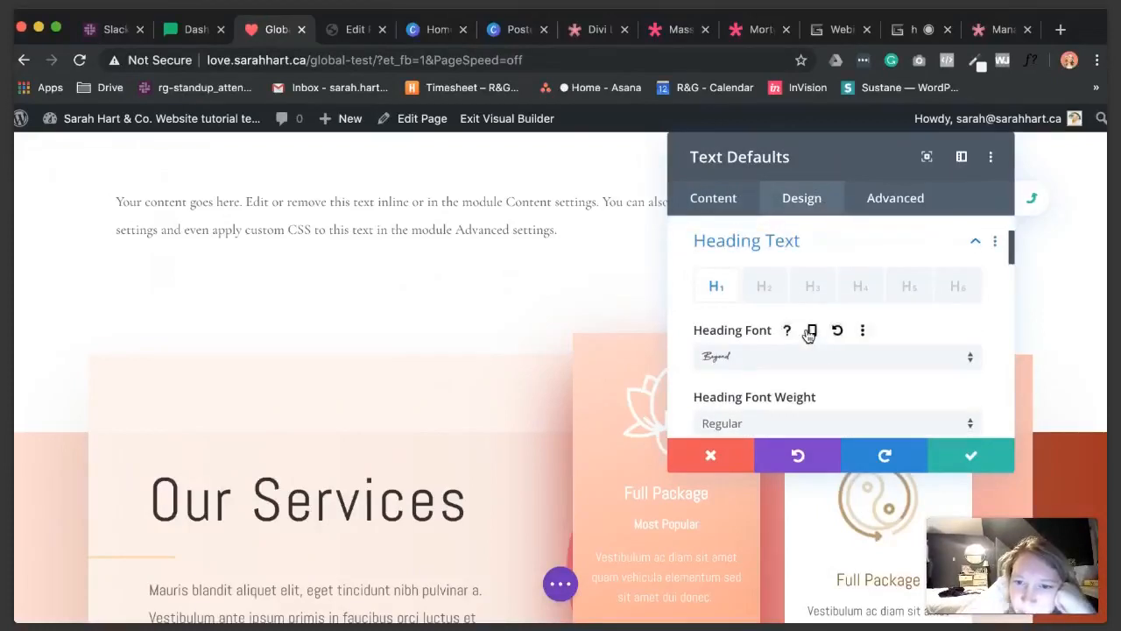
pyautogui.scroll(-1, 686, 288)
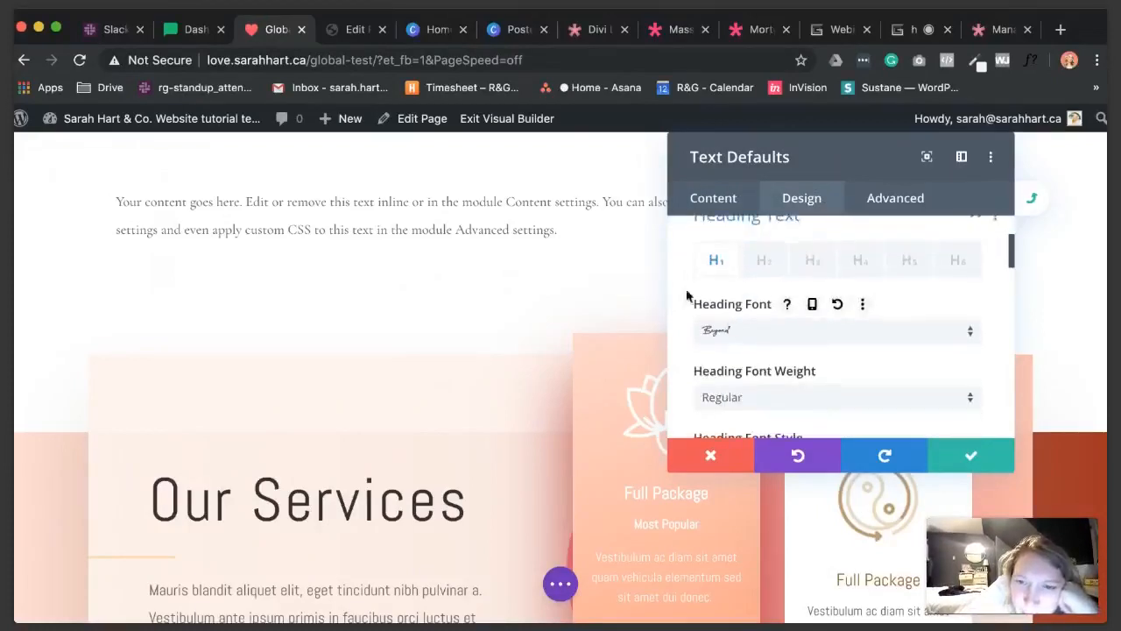
pyautogui.scroll(2, 688, 296)
pyautogui.scroll(-3, 686, 296)
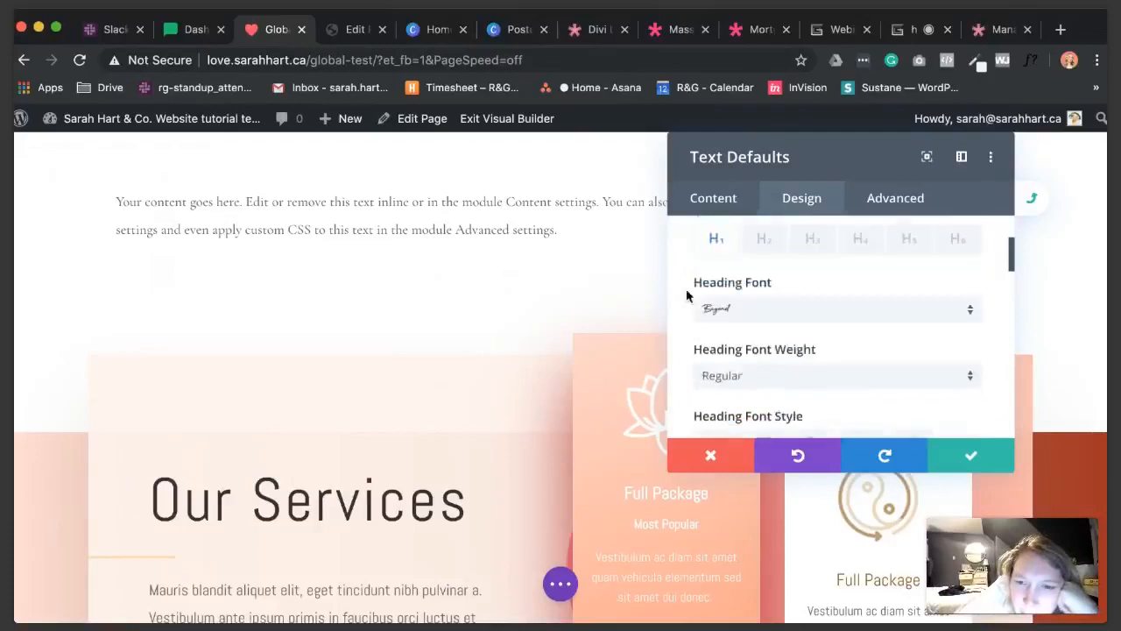
# - Switch to the Canva poster design, closing the spare Canva home tab, and check which font Heading One uses
pyautogui.click(438, 30)
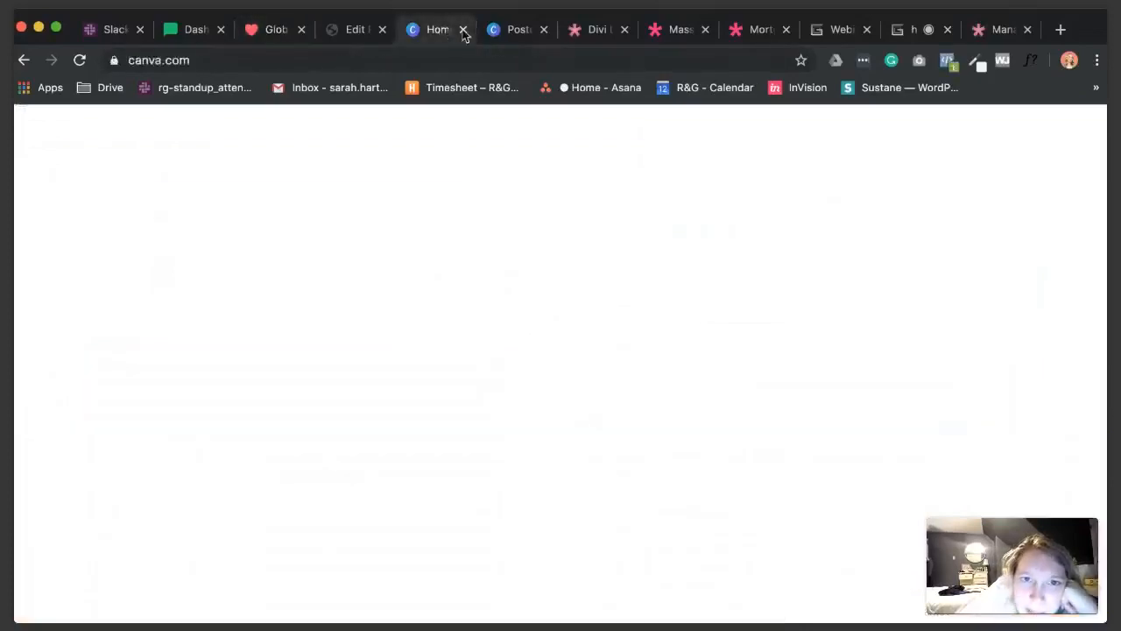
pyautogui.click(514, 31)
pyautogui.click(462, 30)
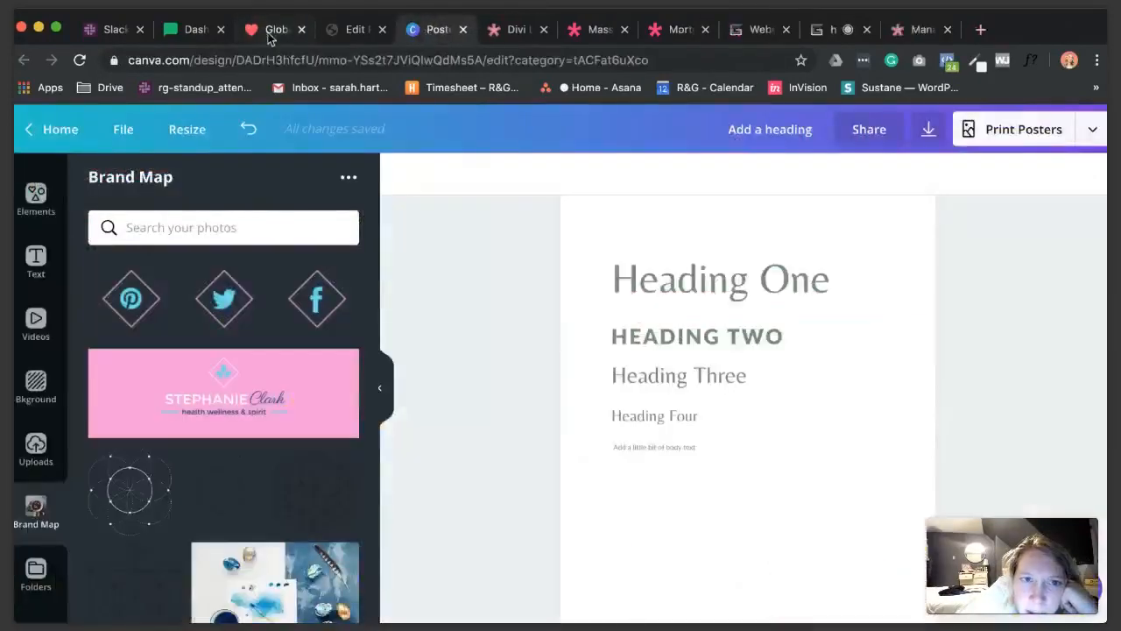
pyautogui.doubleClick(665, 286)
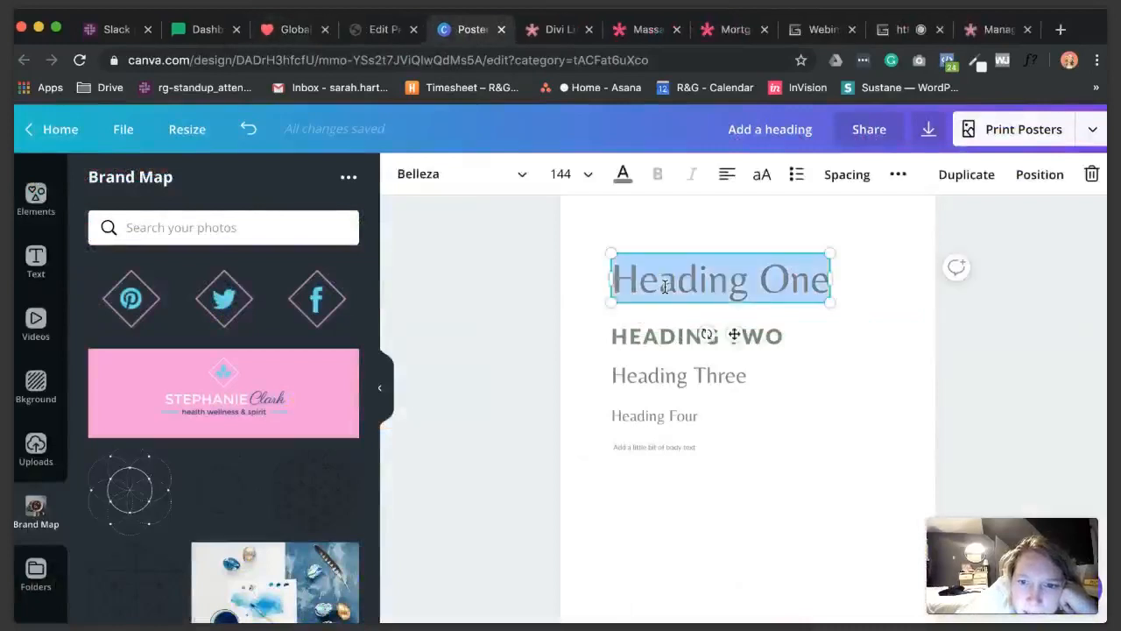
pyautogui.click(573, 289)
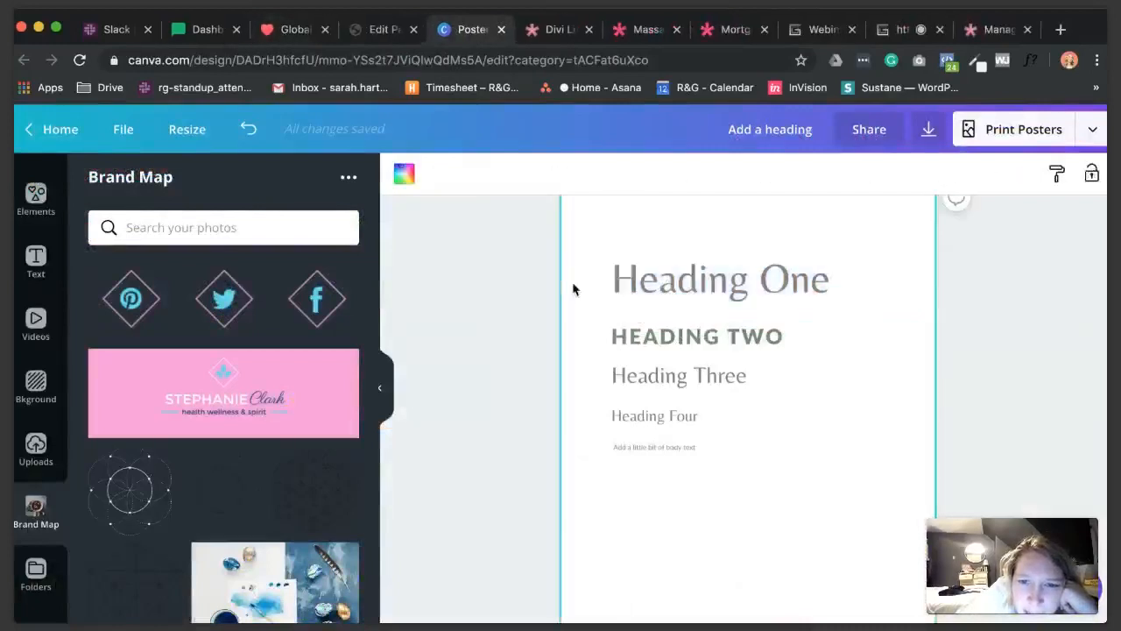
pyautogui.click(695, 287)
pyautogui.click(695, 286)
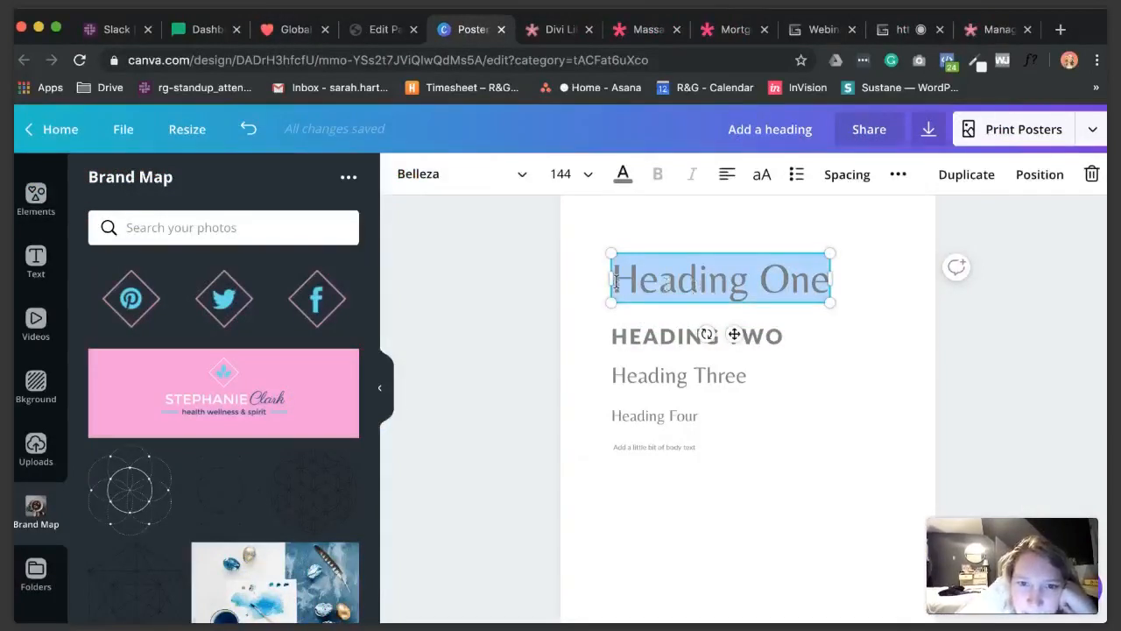
pyautogui.click(676, 276)
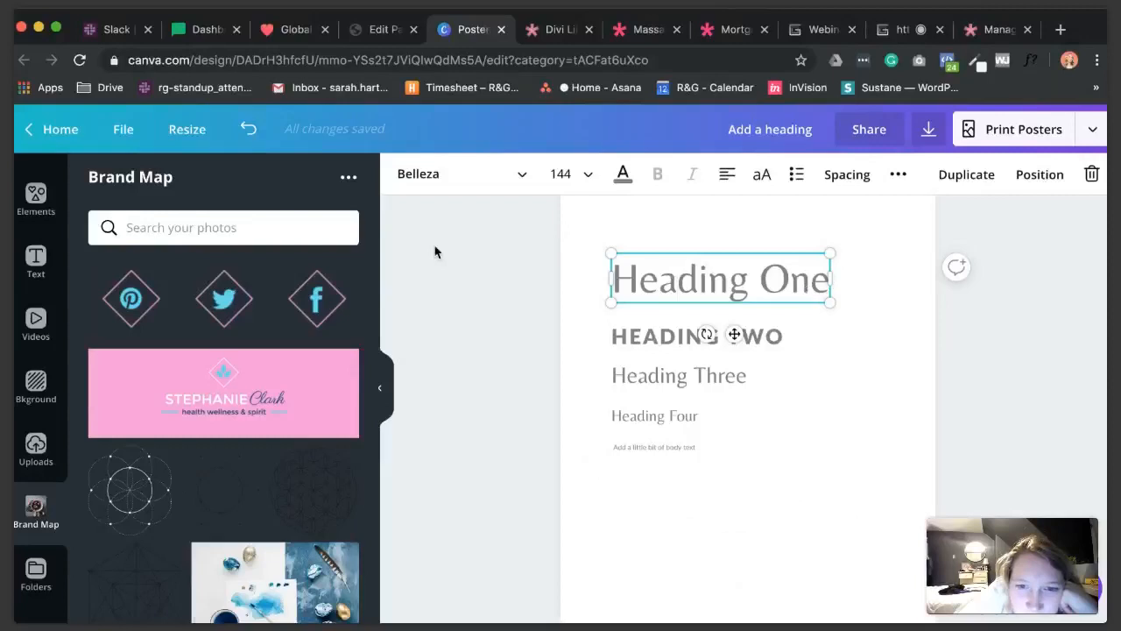
pyautogui.tripleClick(651, 272)
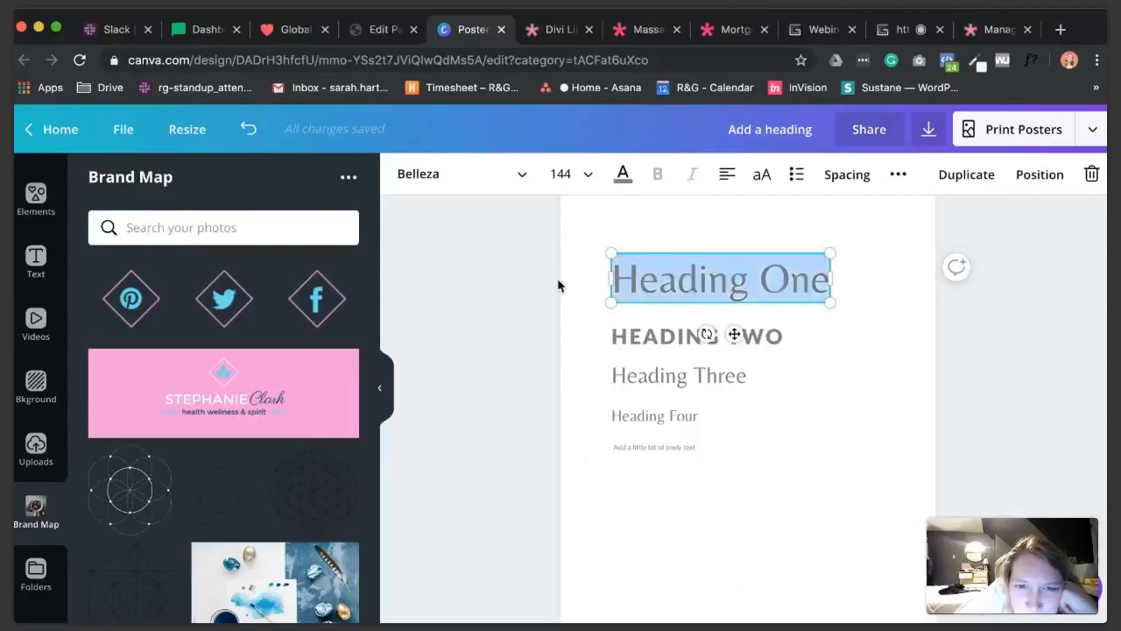
# - Switch back to the Global test page in Divi and set the default H1 heading font to Belleza
pyautogui.click(292, 34)
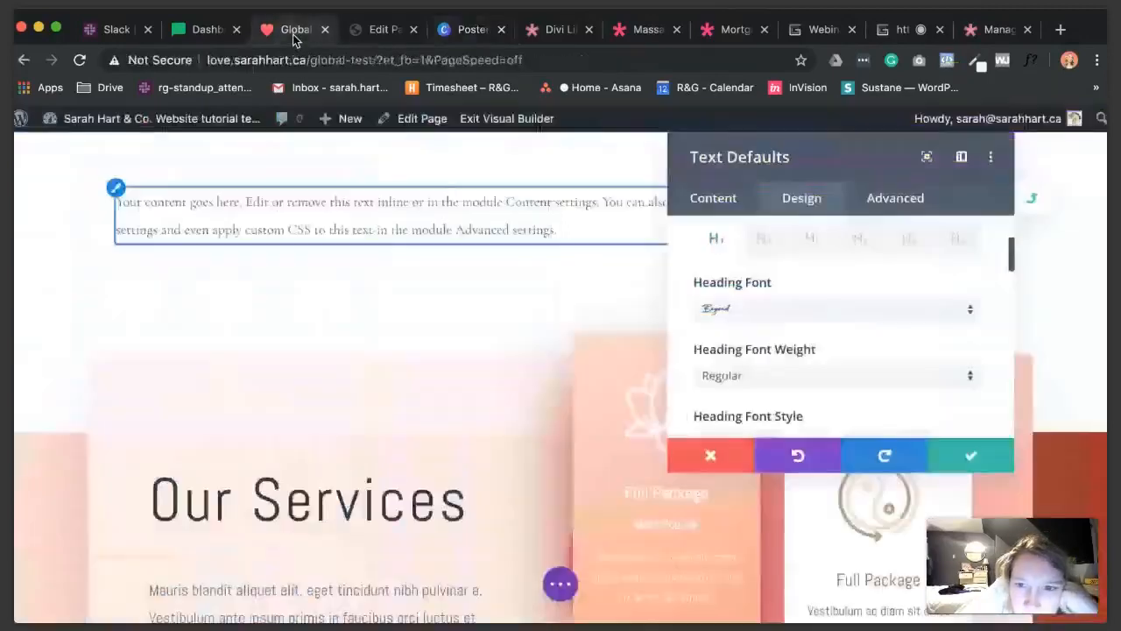
pyautogui.click(767, 317)
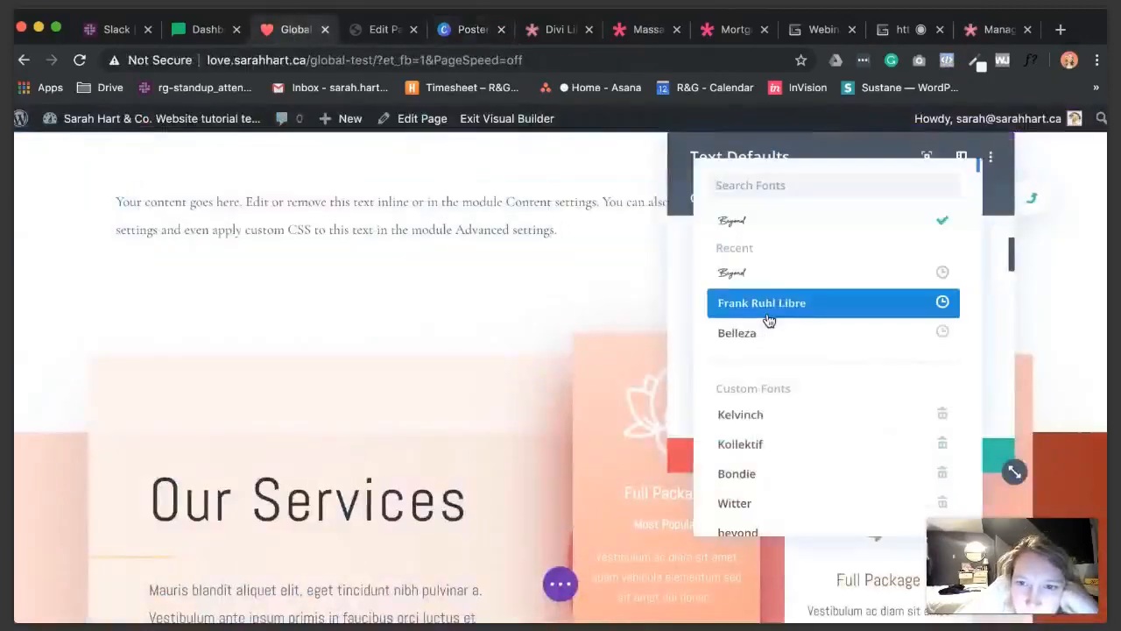
pyautogui.write('bell')
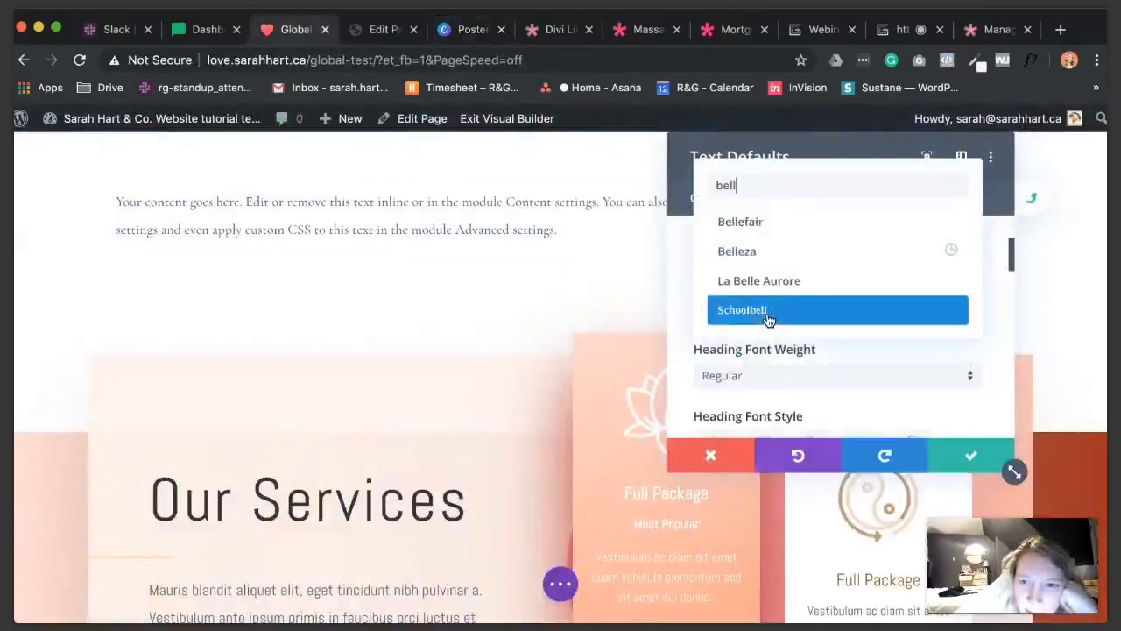
pyautogui.click(785, 255)
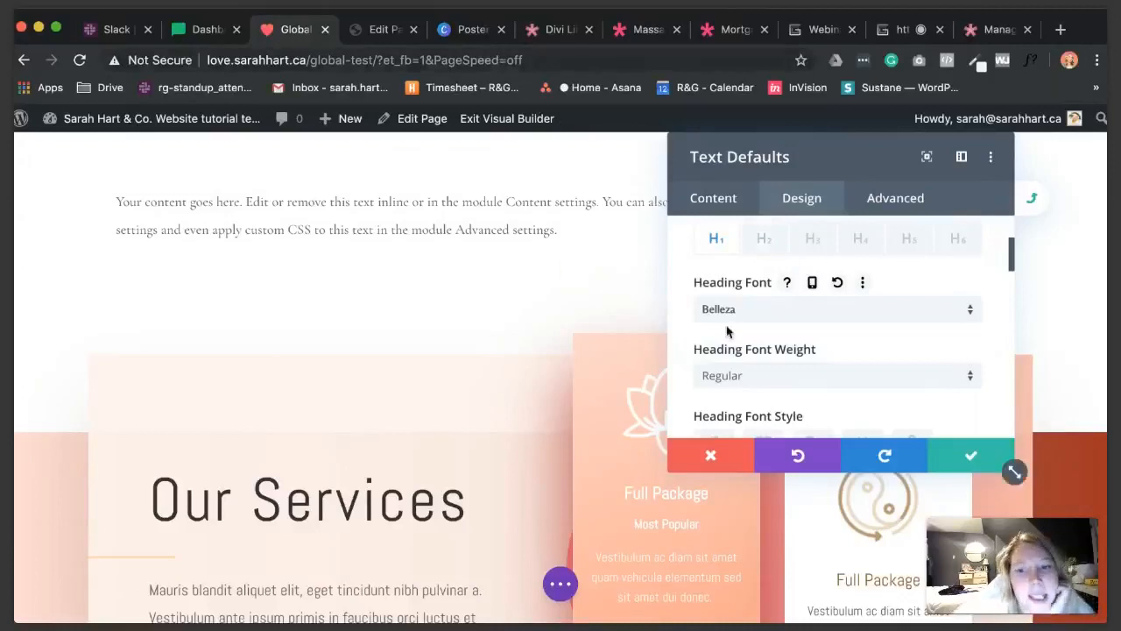
# - Try the Bold weight for the default H1 heading font and return it to Regular
pyautogui.click(708, 374)
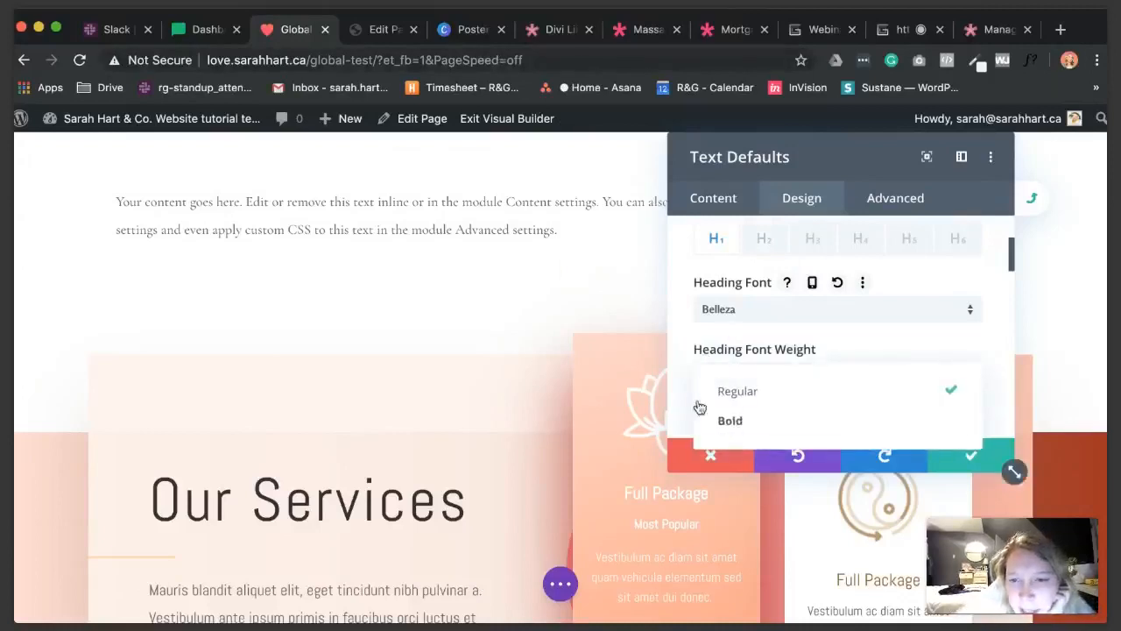
pyautogui.click(722, 421)
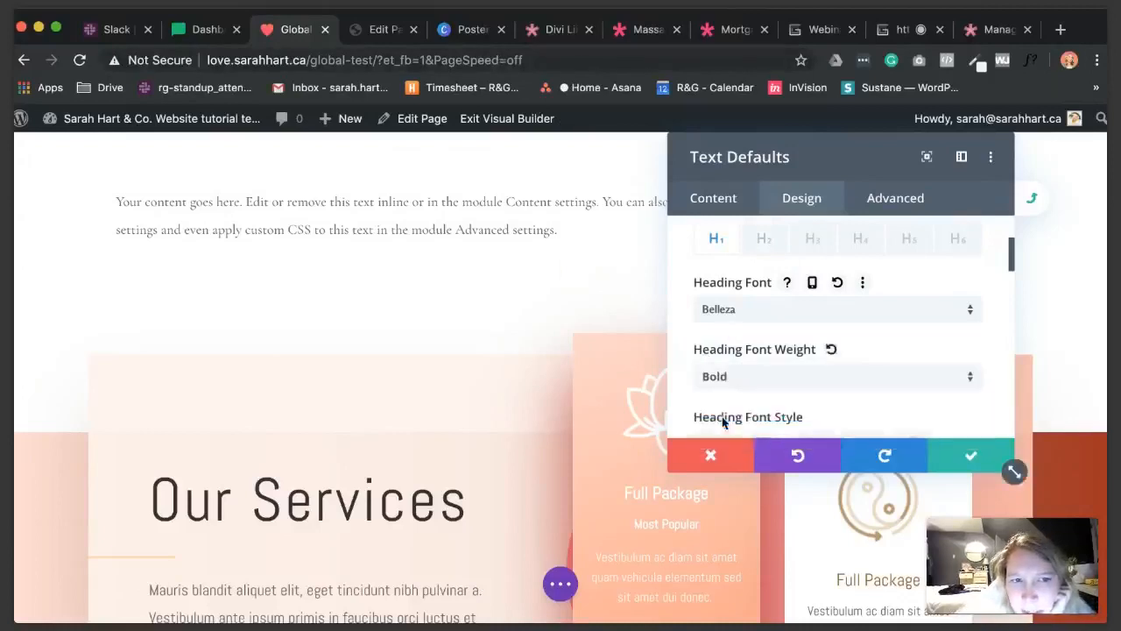
pyautogui.click(727, 376)
pyautogui.click(731, 391)
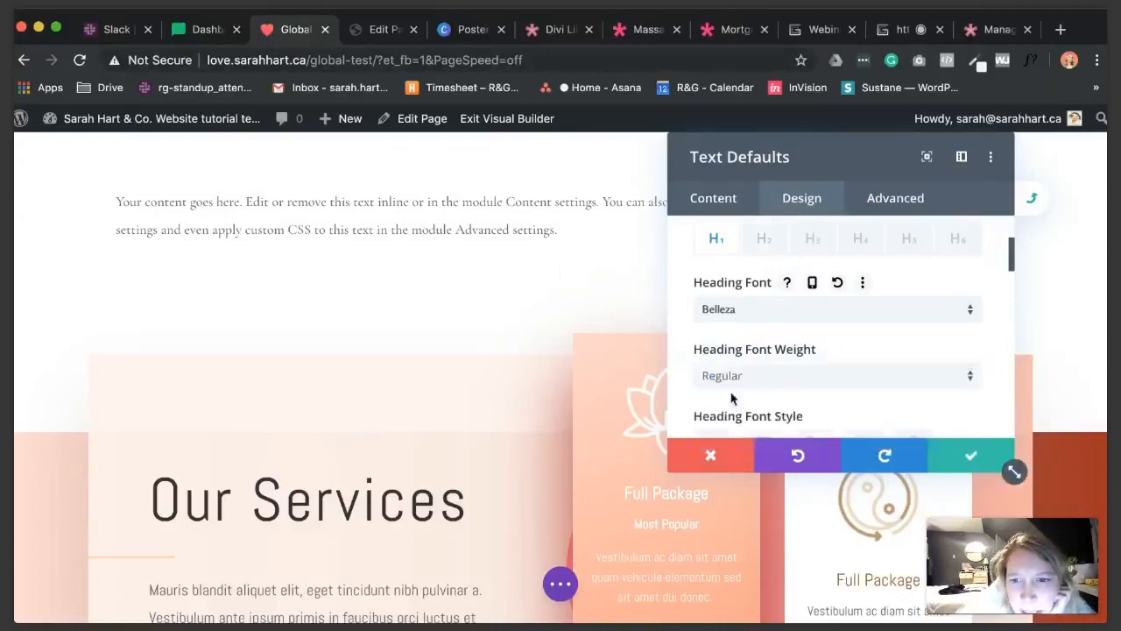
# - Save the Text module defaults and approve applying them to all Text modules across the site
pyautogui.click(722, 209)
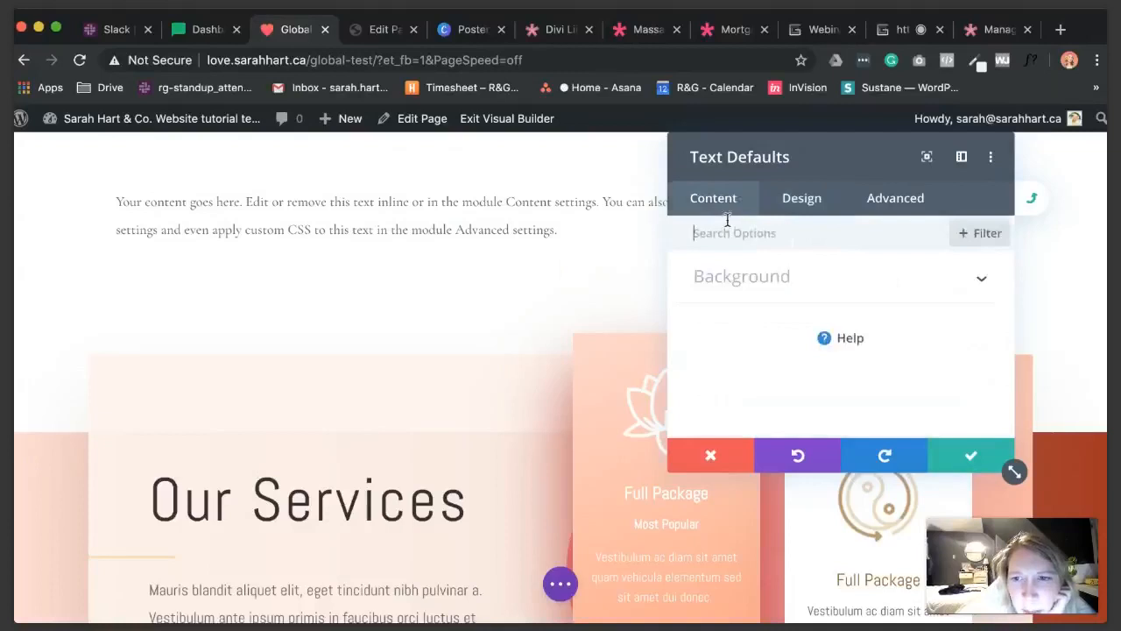
pyautogui.click(933, 466)
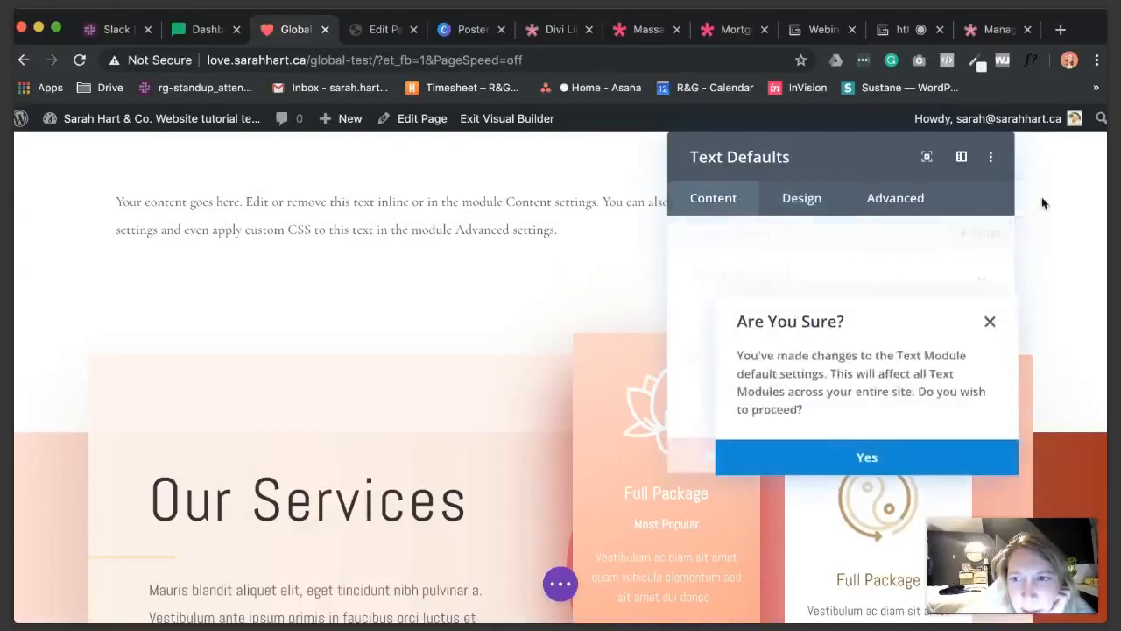
pyautogui.click(931, 464)
# - Add the lines Heading One, Heading Two, Heading Three and Heading Four above the placeholder paragraph in the Text module's body
pyautogui.scroll(-4, 806, 304)
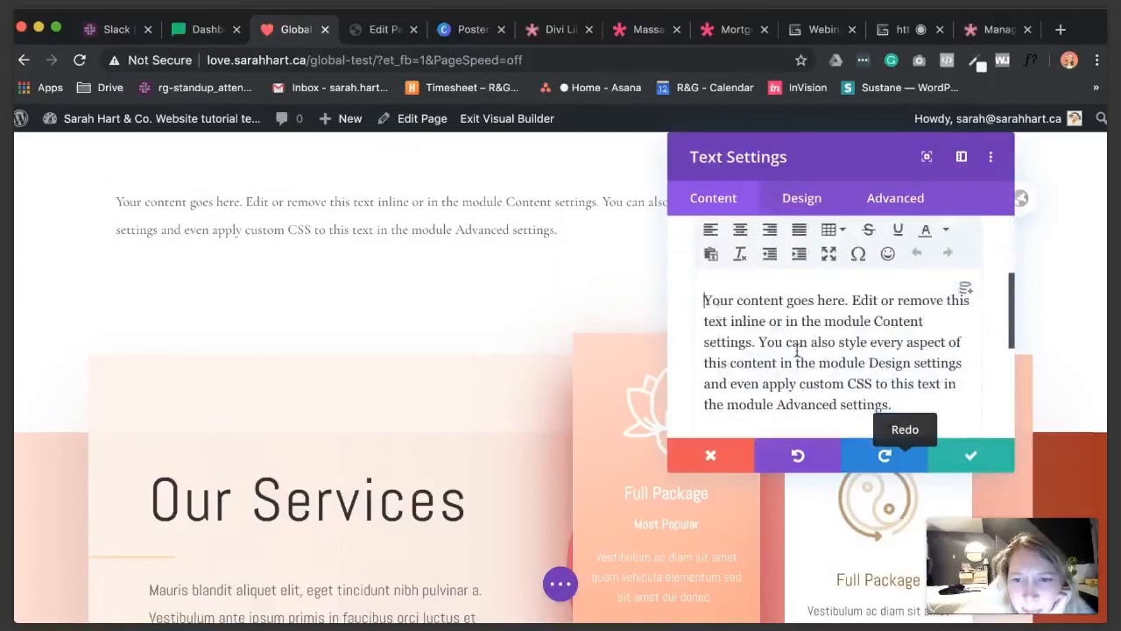
pyautogui.press('Return')
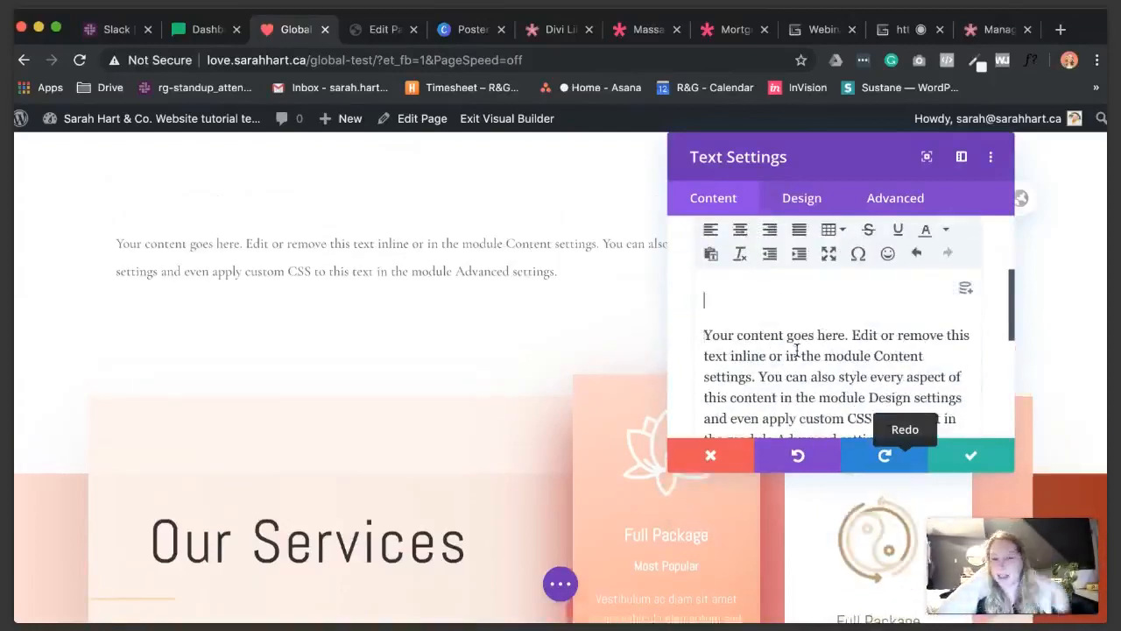
pyautogui.write('Heading One')
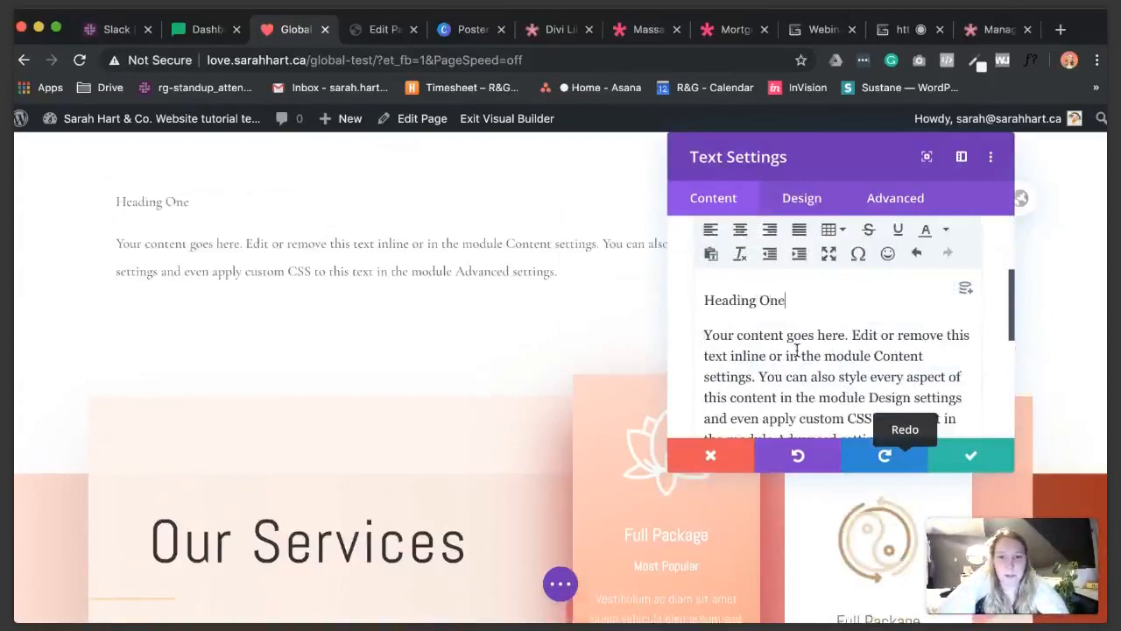
pyautogui.press('Return')
pyautogui.write('Headon')
pyautogui.write('wo')
pyautogui.press('Return')
pyautogui.write('Heading ')
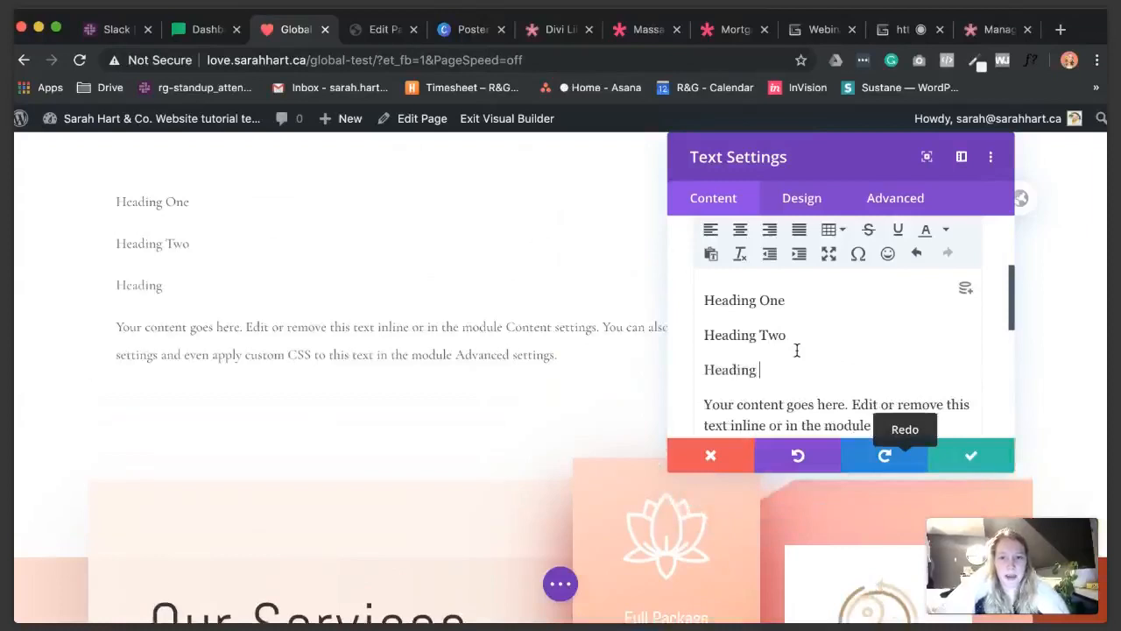
pyautogui.write('Three')
pyautogui.press('Return')
pyautogui.write('Heading Four')
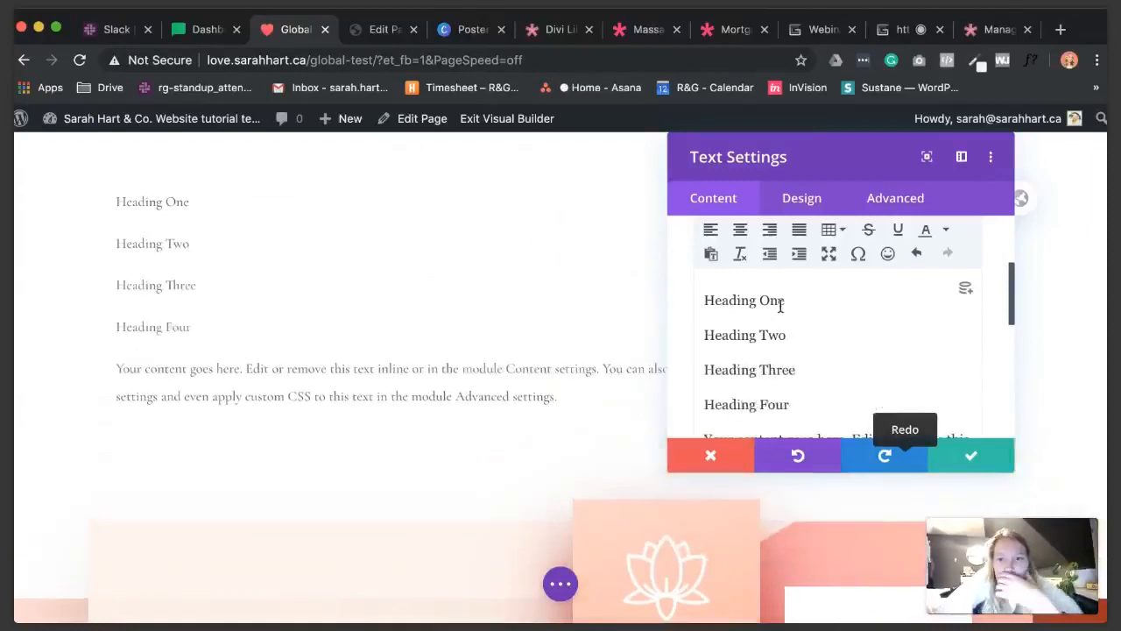
# - Format the Heading One line as Heading 1 and the Heading Two line as Heading 2
pyautogui.moveTo(780, 306); pyautogui.dragTo(646, 290)
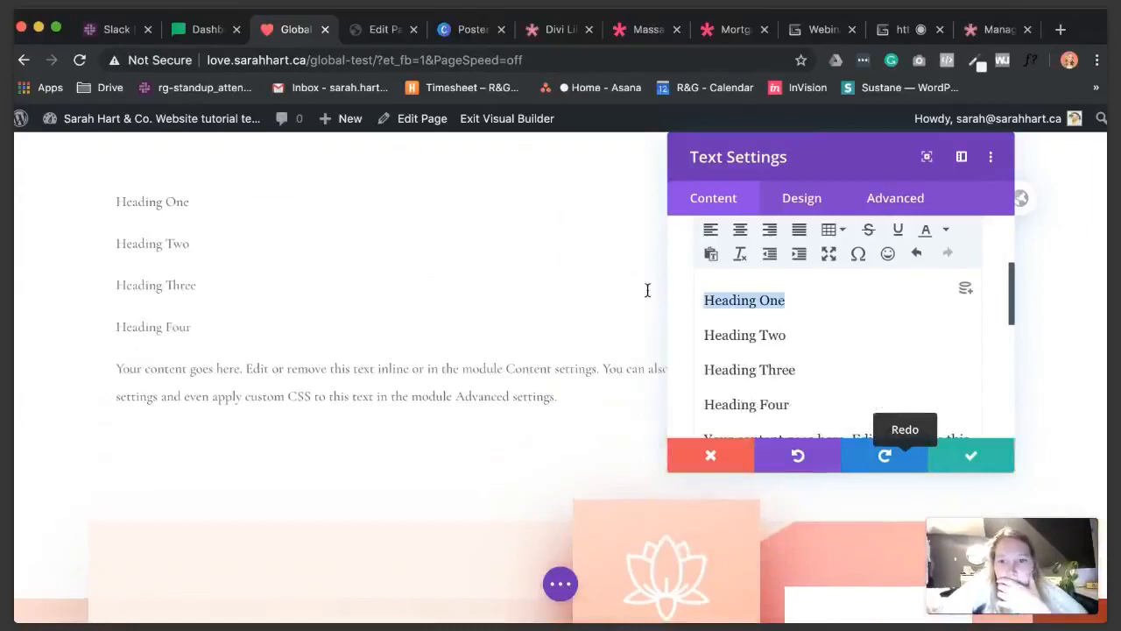
pyautogui.scroll(1, 762, 289)
pyautogui.click(761, 244)
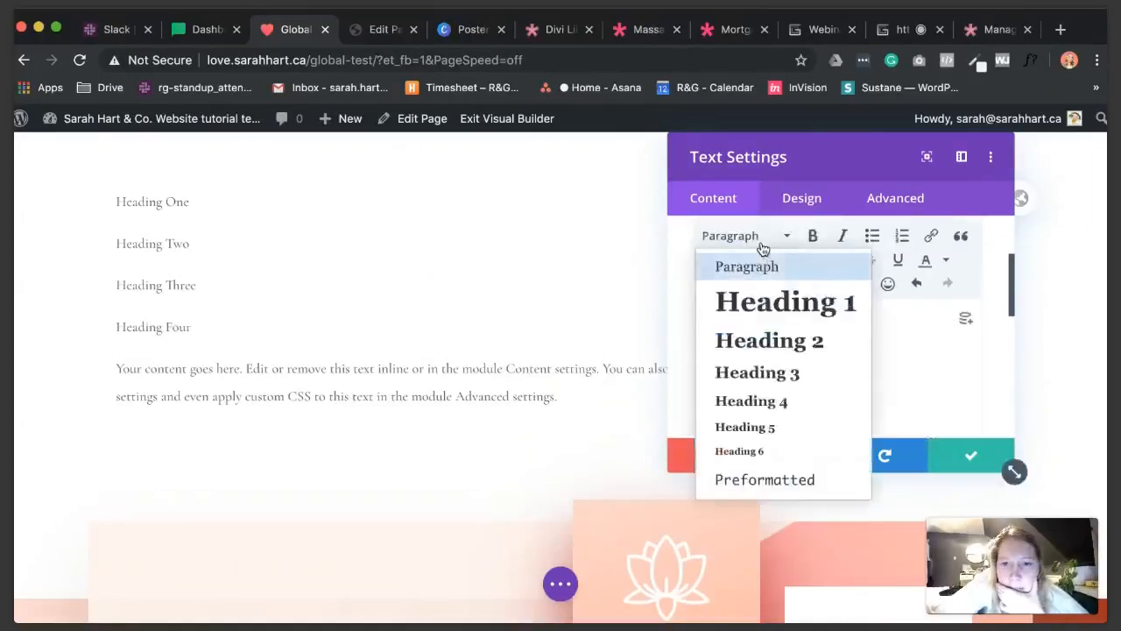
pyautogui.click(750, 301)
pyautogui.moveTo(803, 395); pyautogui.dragTo(703, 395)
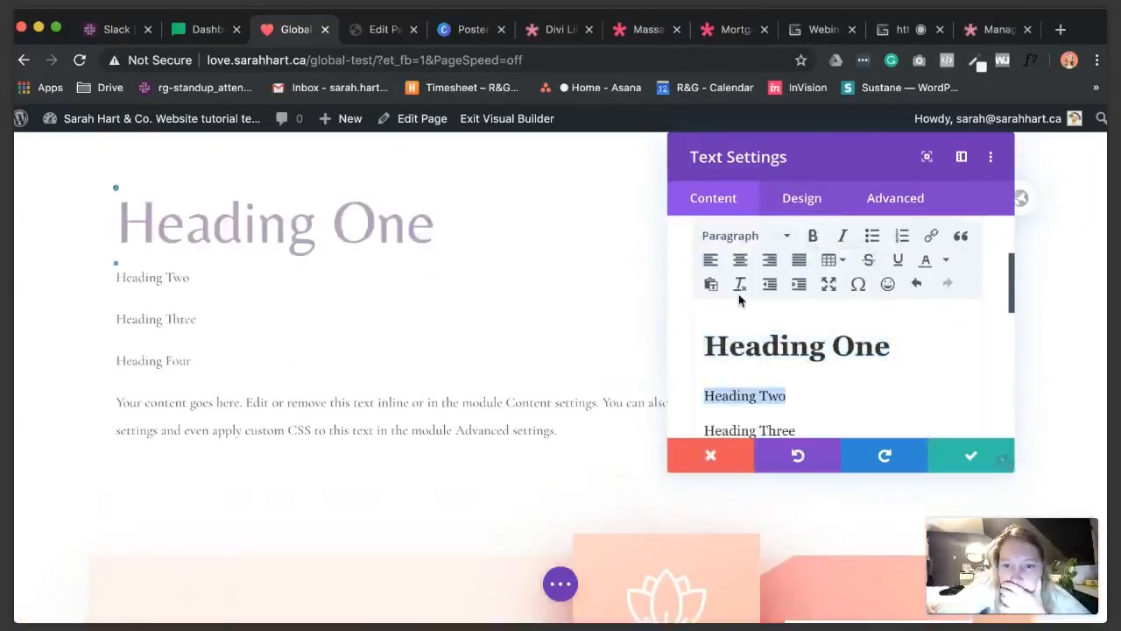
pyautogui.click(772, 238)
pyautogui.click(762, 343)
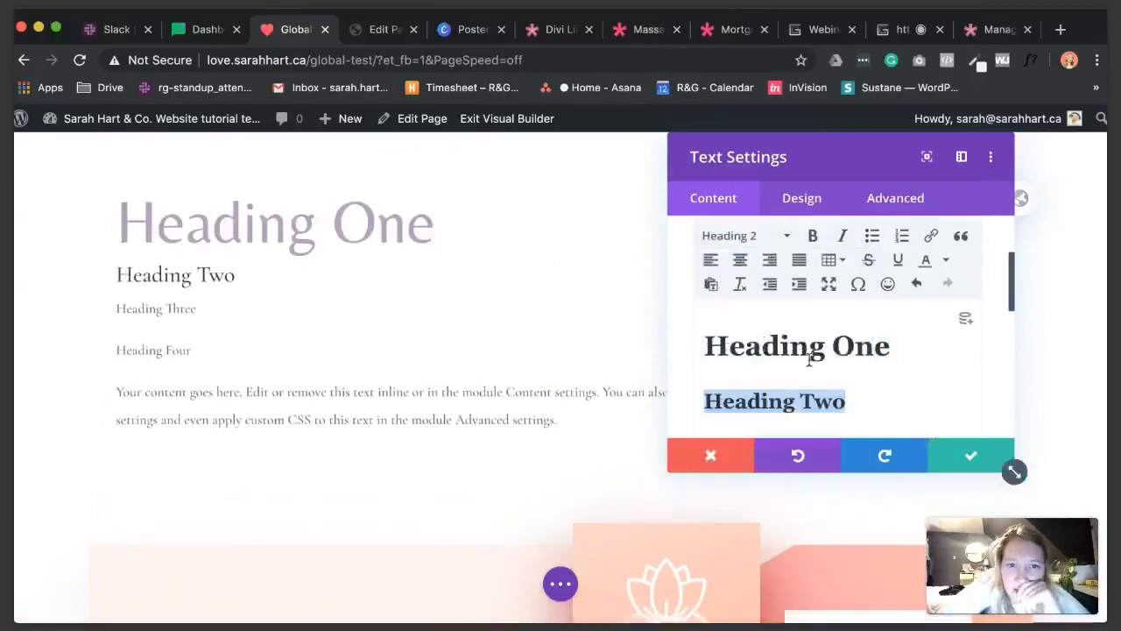
# - Format the Heading Three line as Heading 3 and the Heading Four line as Heading 4
pyautogui.scroll(-3, 806, 358)
pyautogui.moveTo(805, 350); pyautogui.dragTo(699, 353)
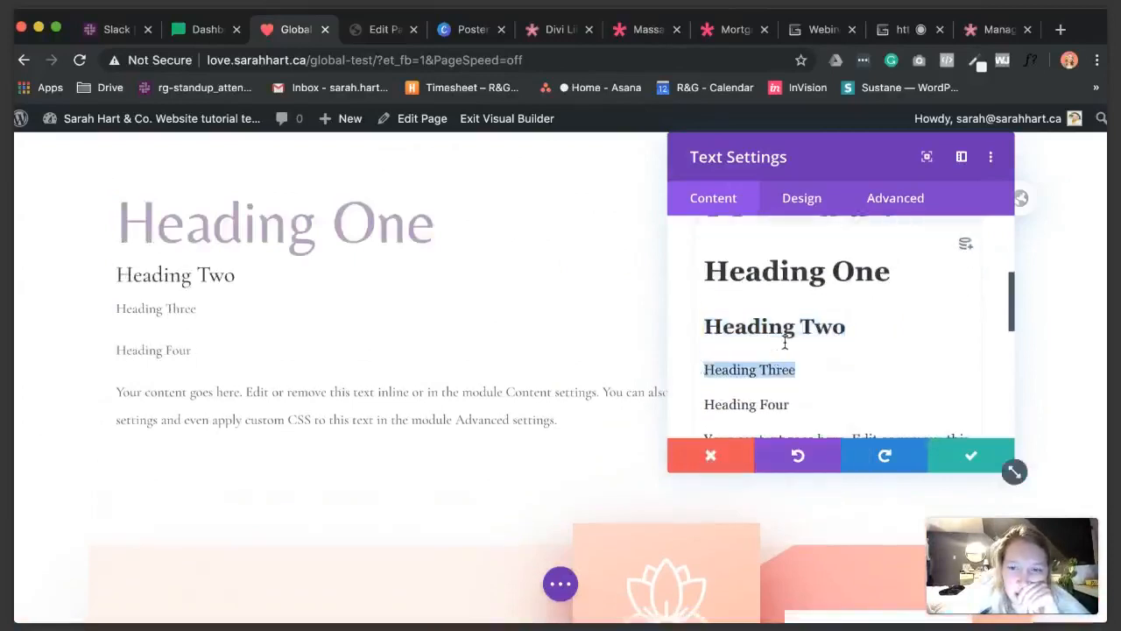
pyautogui.scroll(5, 778, 333)
pyautogui.click(762, 312)
pyautogui.click(769, 445)
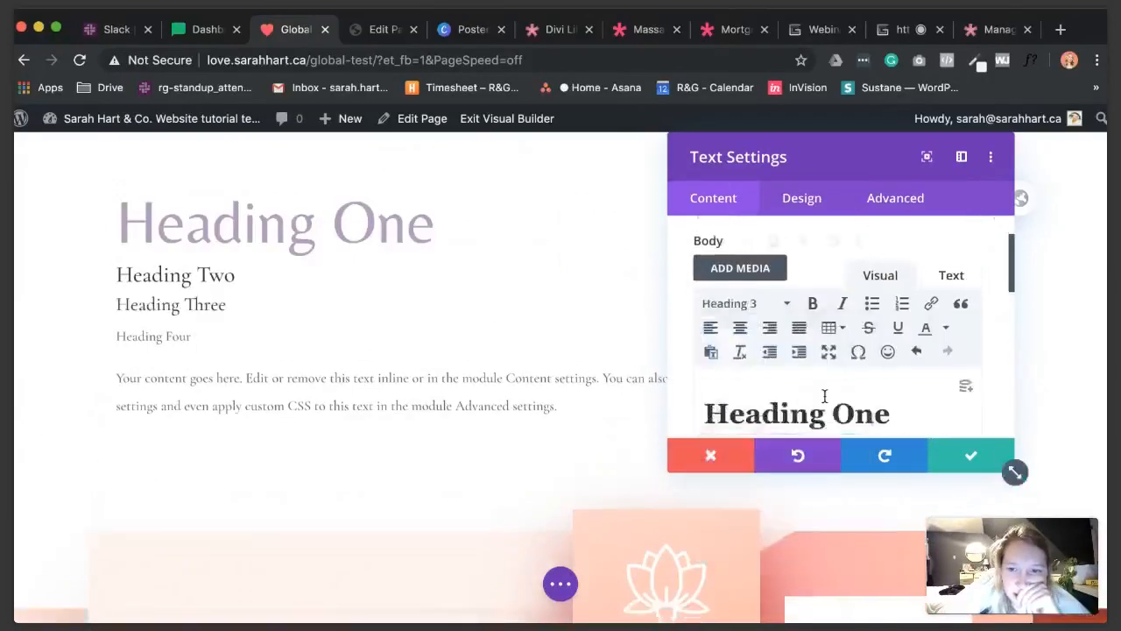
pyautogui.scroll(-3, 826, 393)
pyautogui.moveTo(809, 354); pyautogui.dragTo(703, 350)
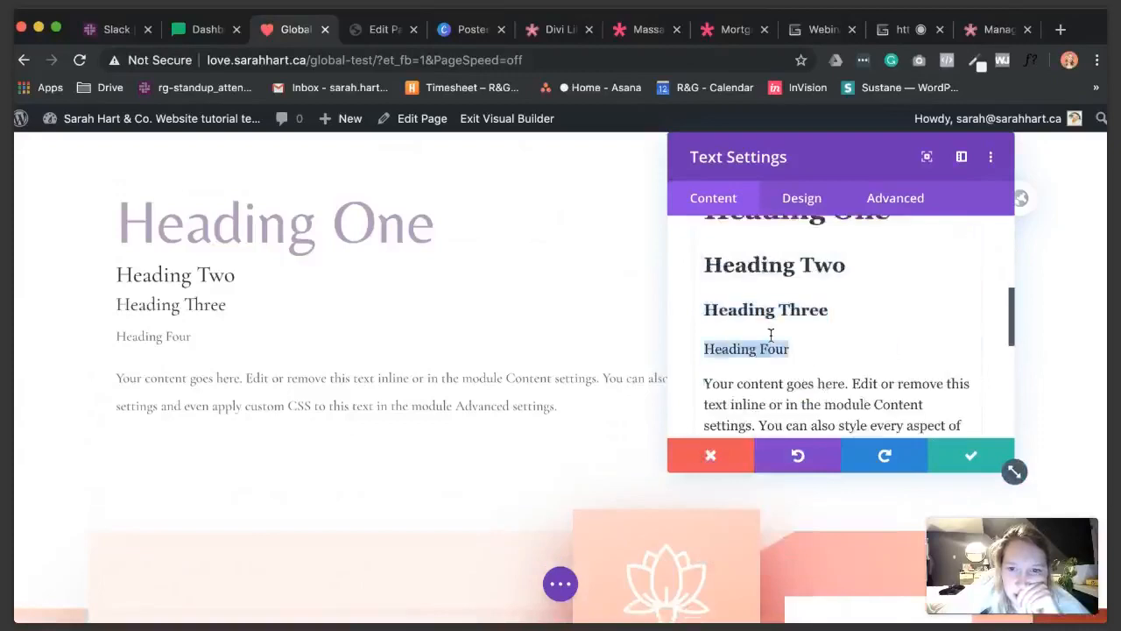
pyautogui.scroll(5, 775, 331)
pyautogui.click(768, 329)
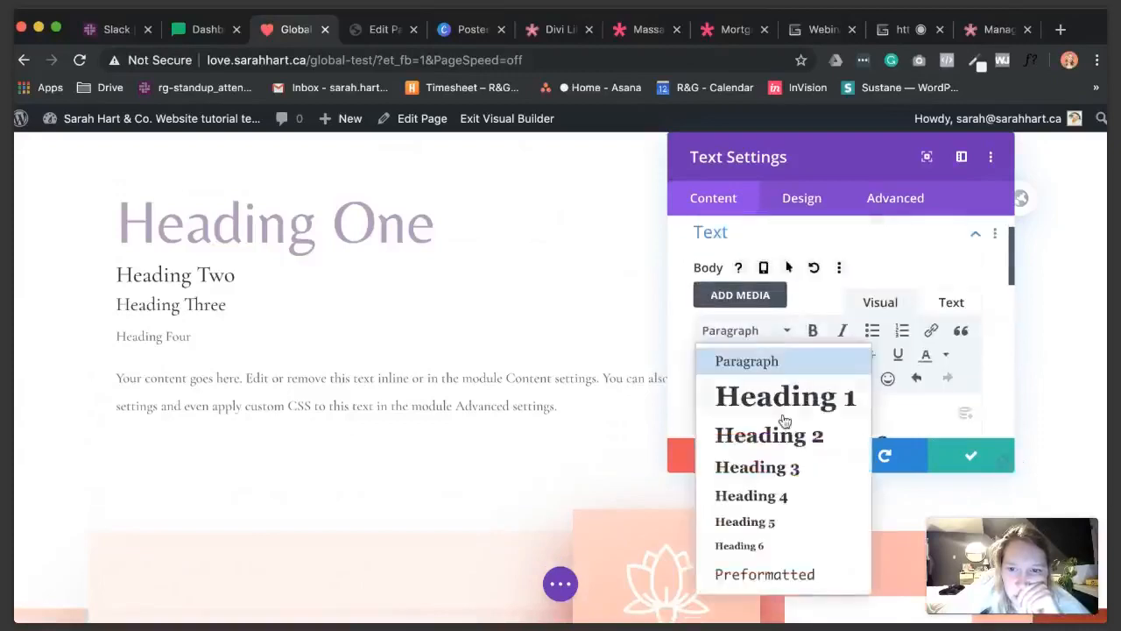
pyautogui.click(779, 496)
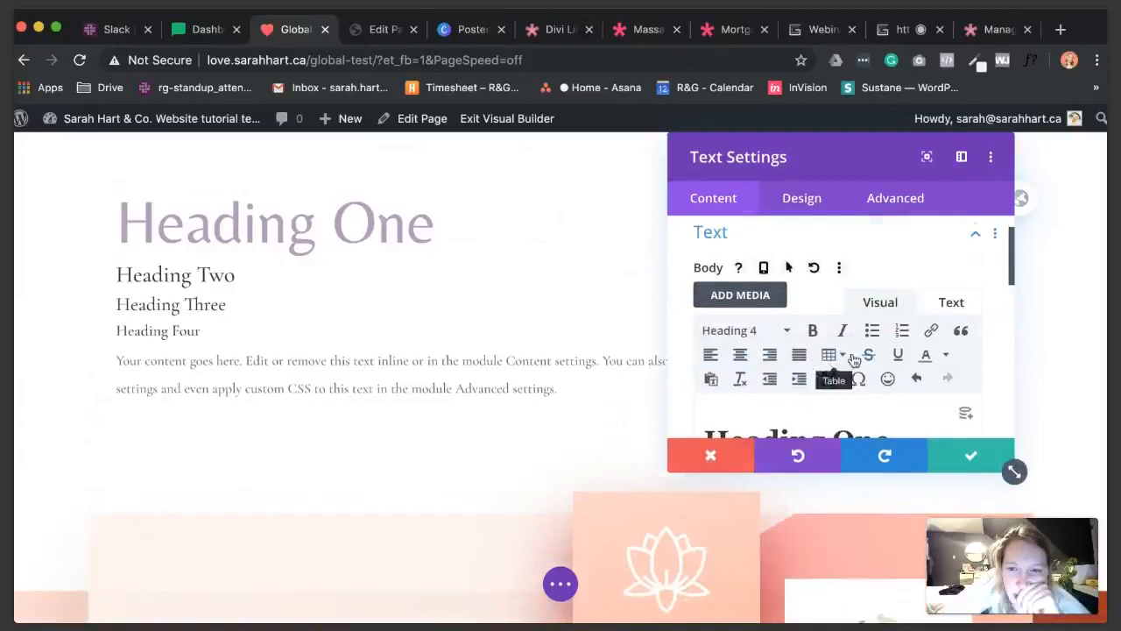
# - Review the available paragraph formats and the four formatted heading lines in the Text module's body
pyautogui.scroll(-3, 845, 355)
pyautogui.scroll(2, 836, 337)
pyautogui.click(780, 298)
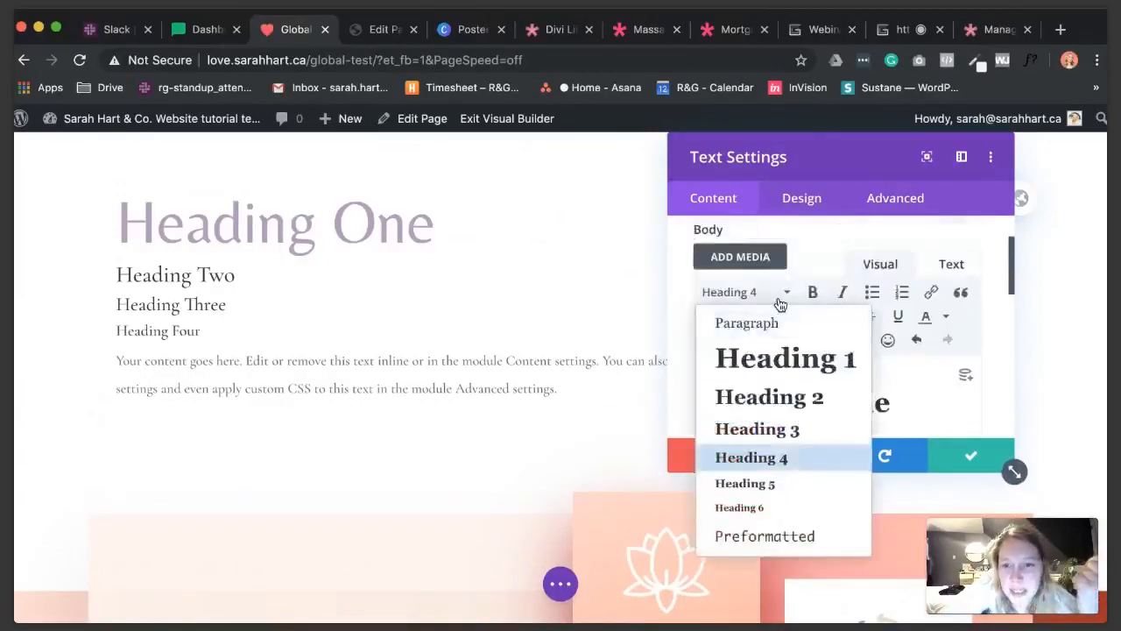
pyautogui.click(916, 383)
pyautogui.scroll(-1, 913, 385)
pyautogui.scroll(-2, 913, 385)
pyautogui.scroll(1, 870, 353)
pyautogui.scroll(-1, 870, 354)
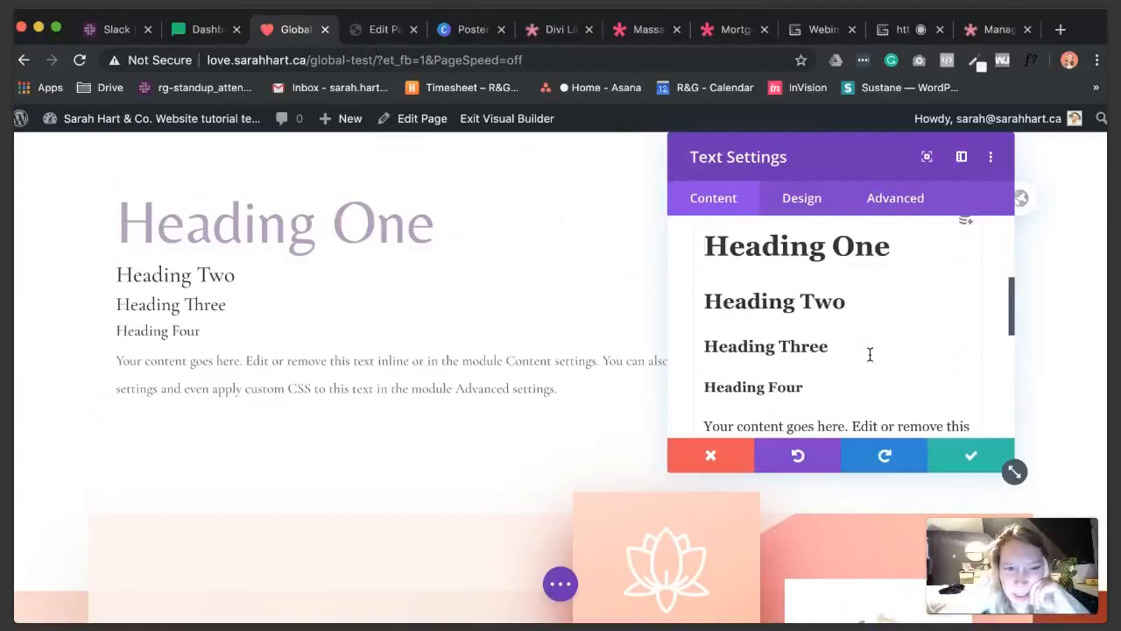
pyautogui.scroll(-1, 870, 354)
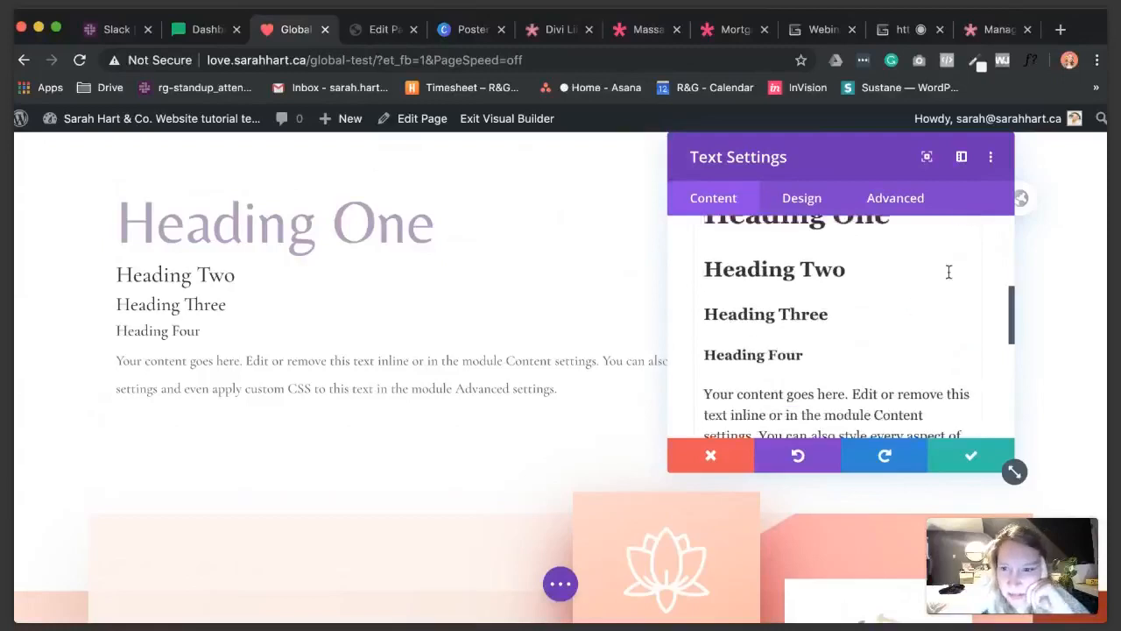
pyautogui.scroll(6, 949, 272)
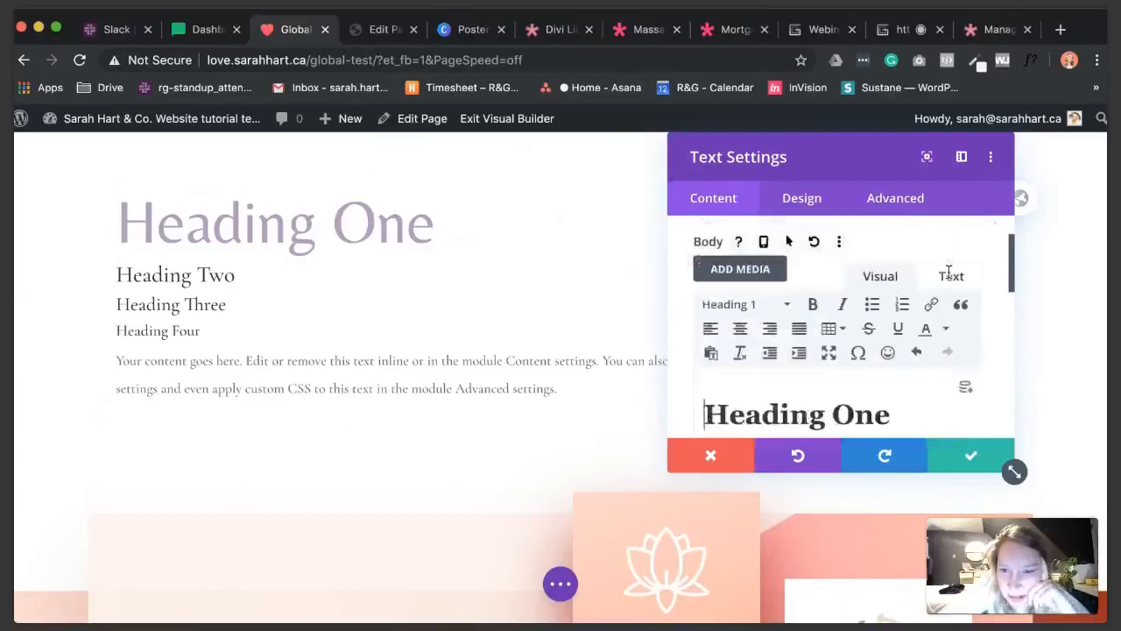
# - Reopen the global defaults for the Text module and expand the H1 heading text design settings
pyautogui.click(1029, 205)
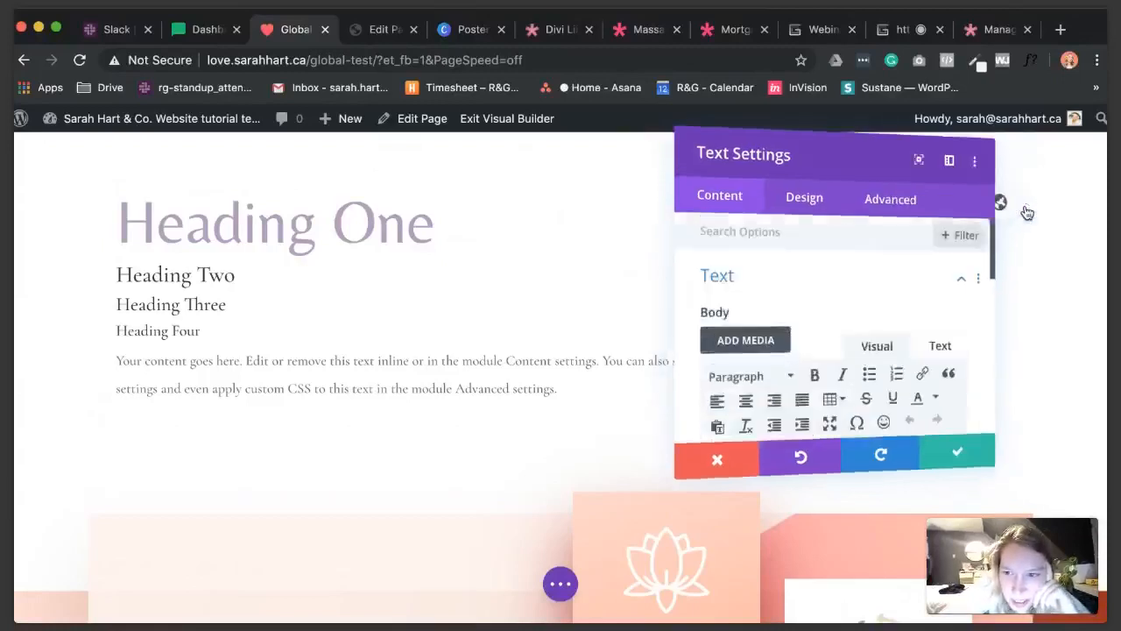
pyautogui.click(813, 209)
pyautogui.click(782, 320)
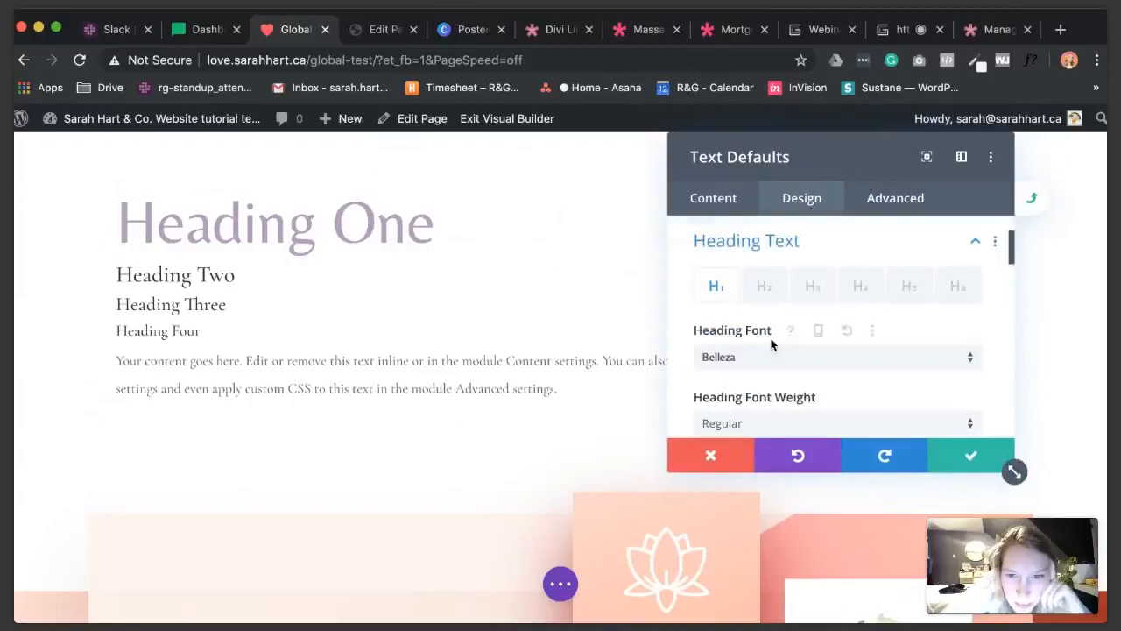
# - Preview the Bold weight on the default H1 heading and restore the Regular weight
pyautogui.scroll(-2, 770, 344)
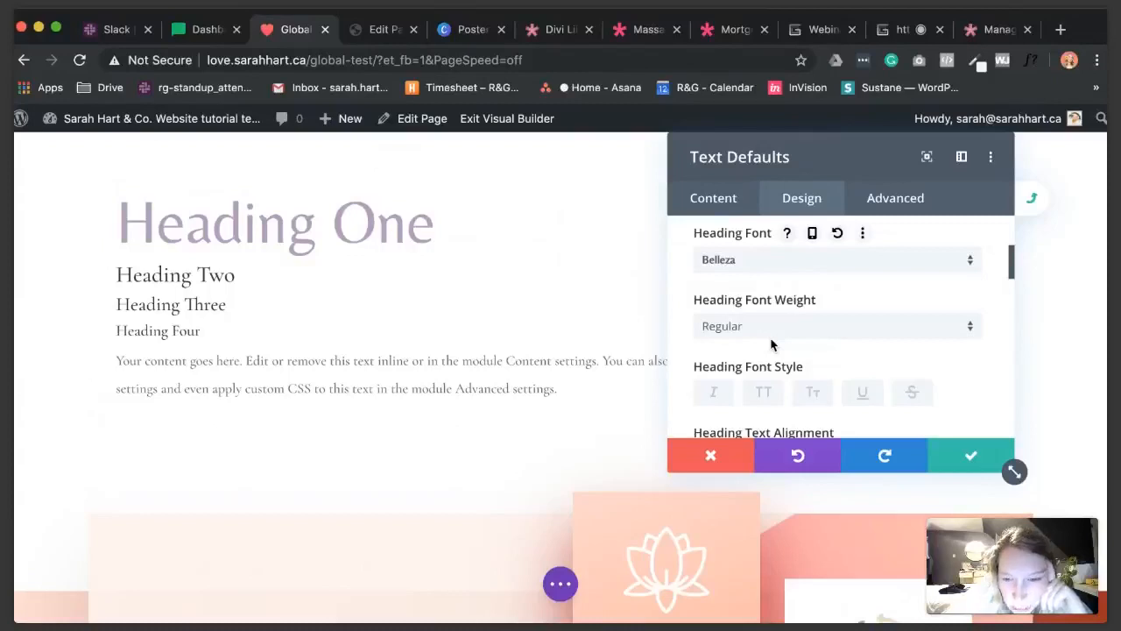
pyautogui.click(758, 331)
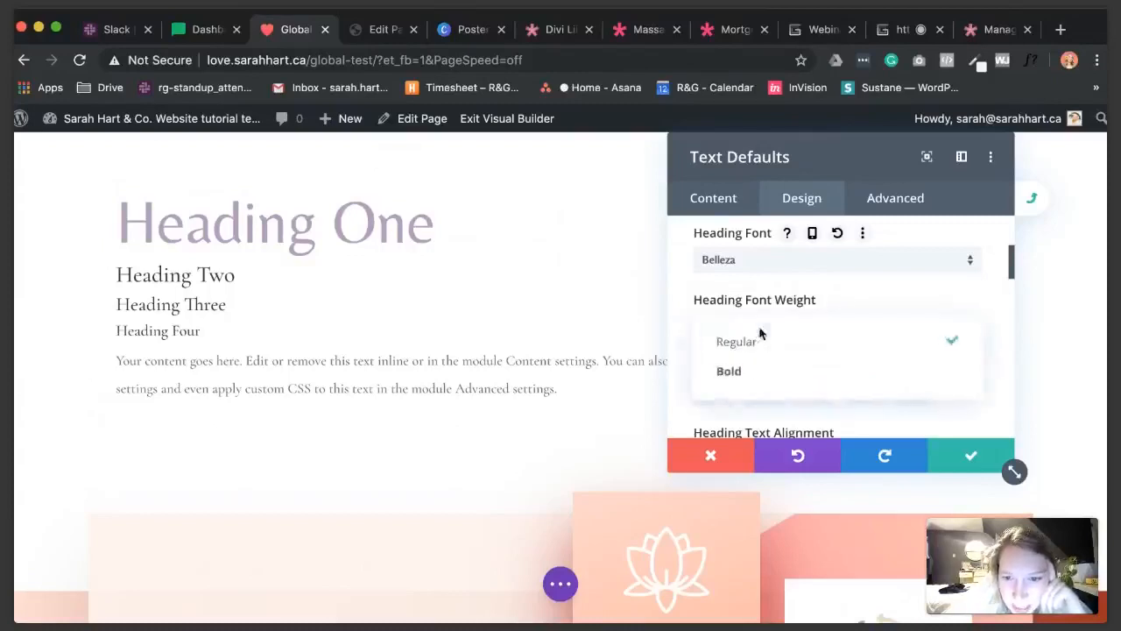
pyautogui.click(749, 379)
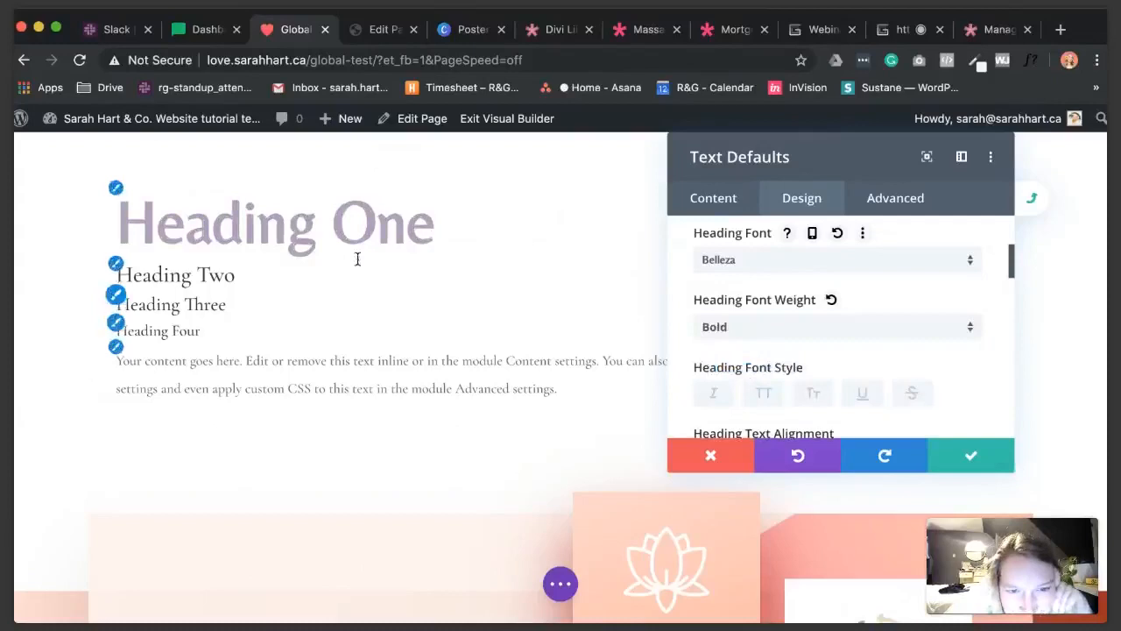
pyautogui.click(771, 338)
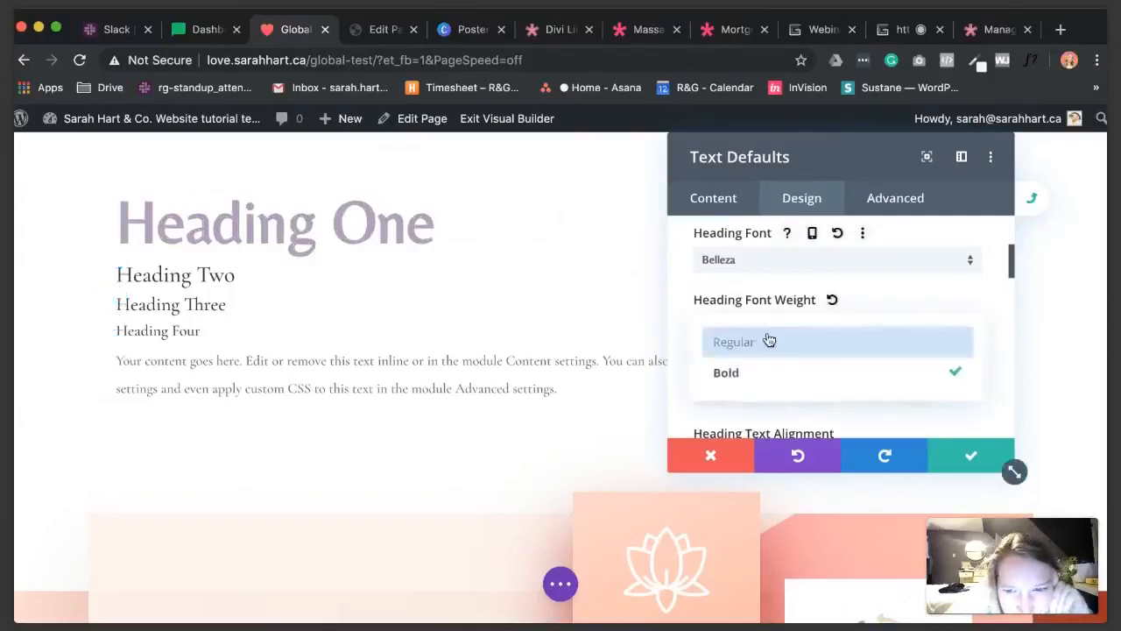
pyautogui.click(762, 342)
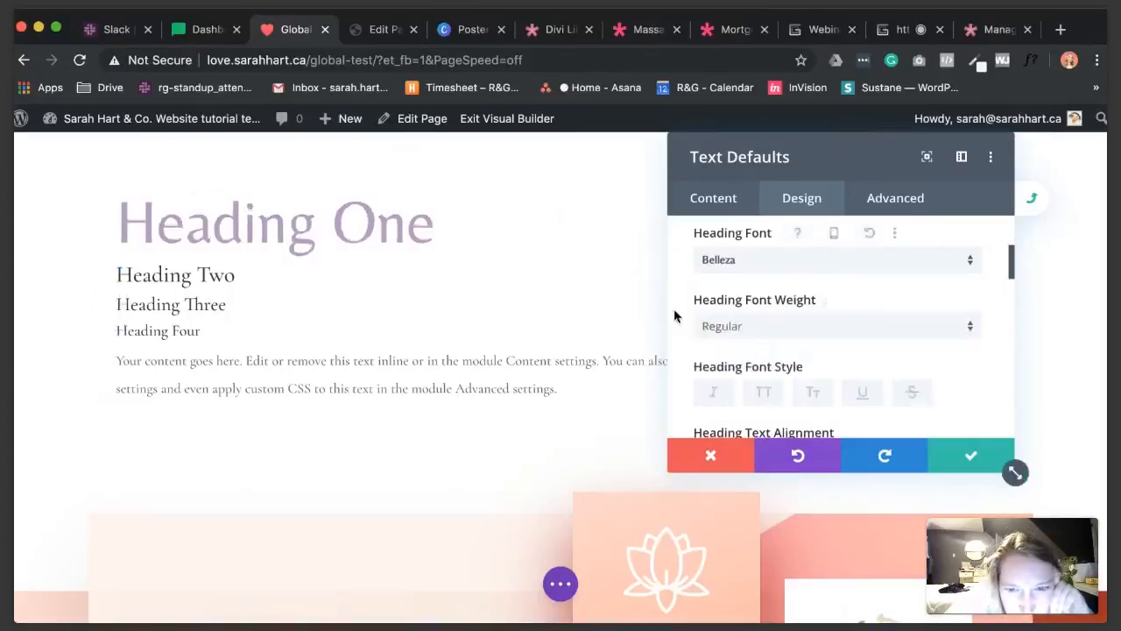
pyautogui.scroll(-1, 686, 315)
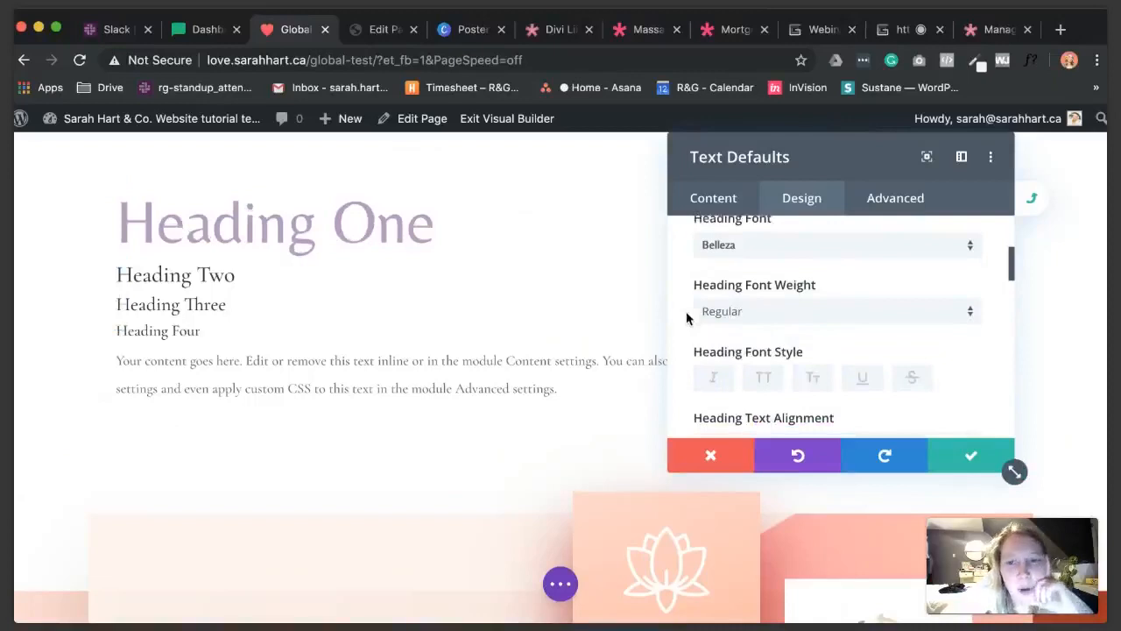
# - Compare the default H1 font, weight, style and alignment settings with the heading design in the Canva poster
pyautogui.scroll(-1, 685, 318)
pyautogui.scroll(2, 686, 318)
pyautogui.scroll(-1, 686, 318)
pyautogui.scroll(2, 686, 318)
pyautogui.scroll(-5, 679, 317)
pyautogui.scroll(2, 677, 317)
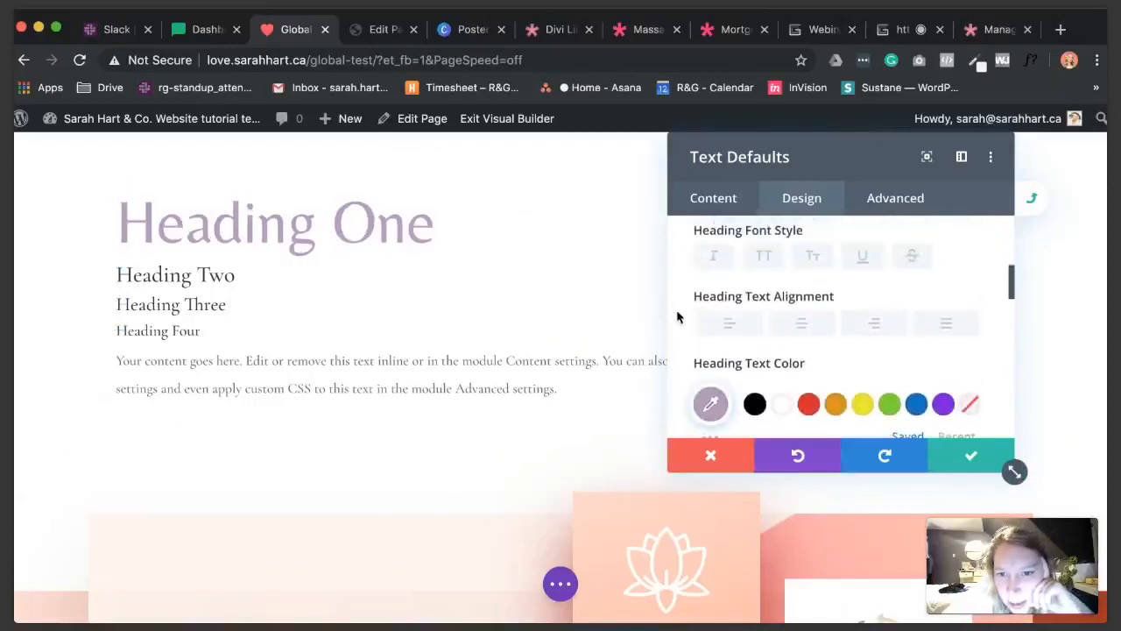
pyautogui.click(468, 32)
pyautogui.click(303, 32)
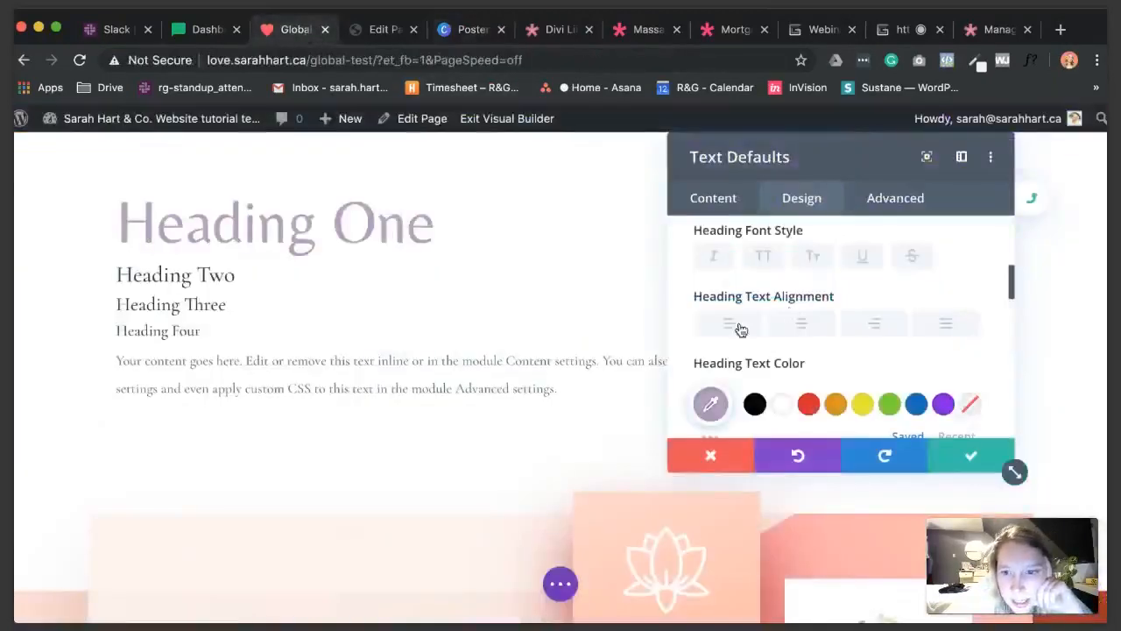
pyautogui.scroll(-1, 685, 313)
pyautogui.scroll(2, 685, 313)
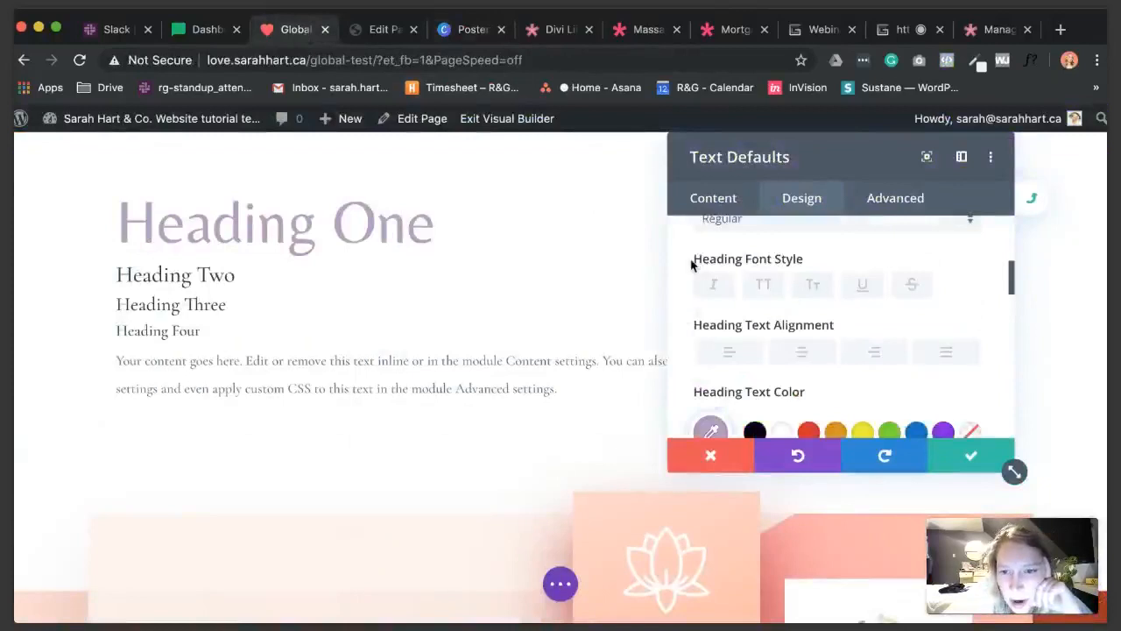
# - Try a desktop text size of 120px for the default H1 heading
pyautogui.scroll(-1, 691, 260)
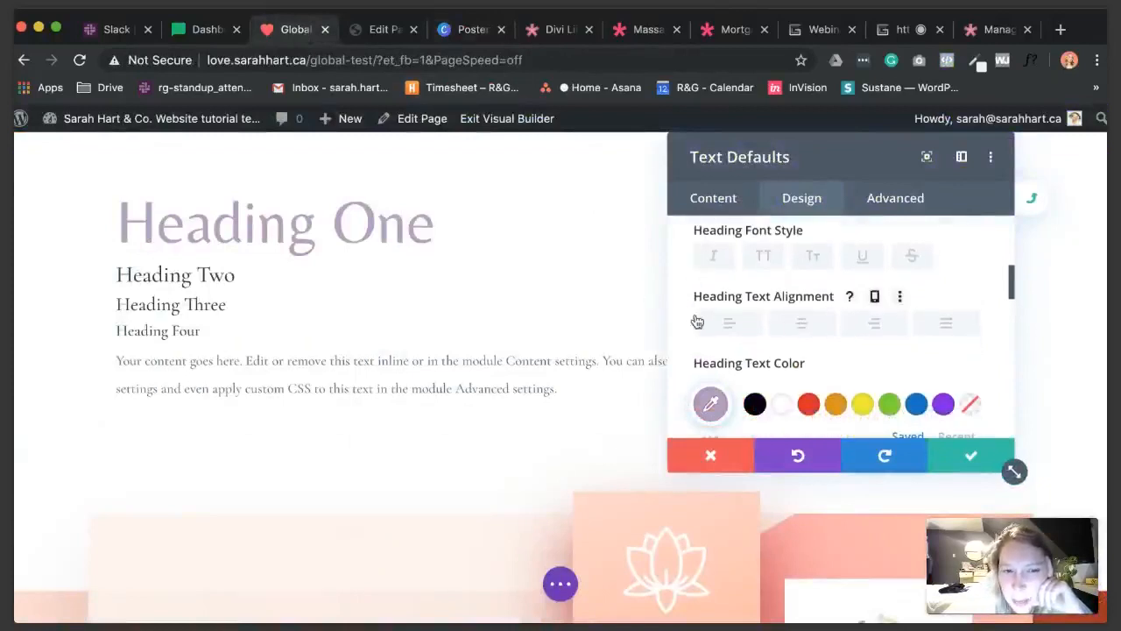
pyautogui.scroll(-1, 697, 321)
pyautogui.scroll(-3, 697, 322)
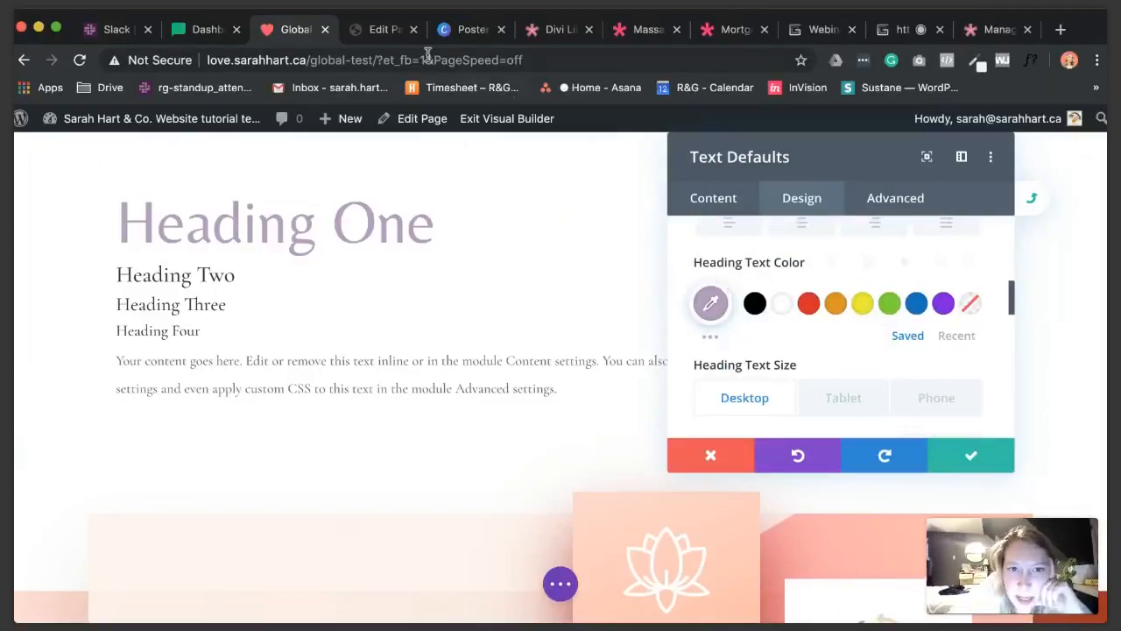
pyautogui.scroll(-1, 678, 267)
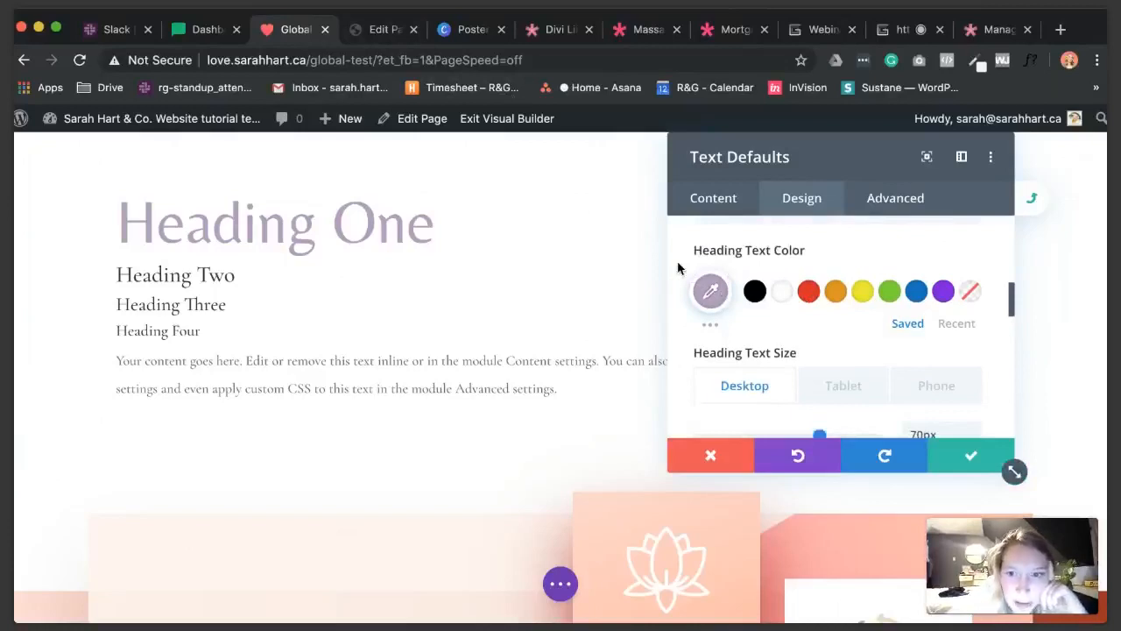
pyautogui.scroll(-3, 679, 267)
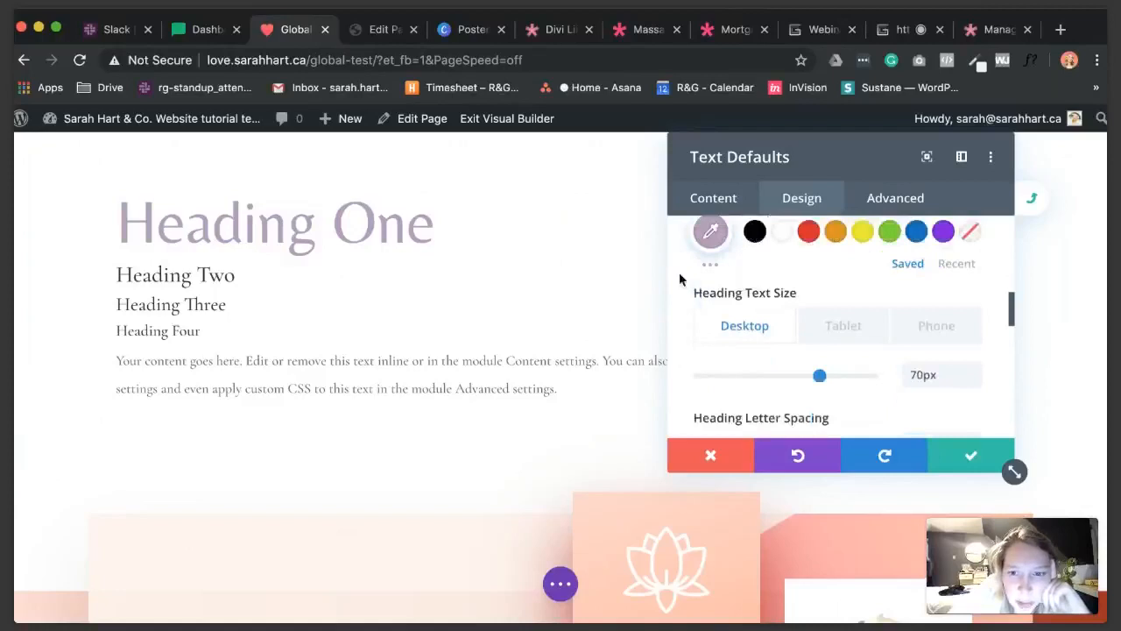
pyautogui.scroll(-3, 678, 263)
pyautogui.scroll(4, 680, 258)
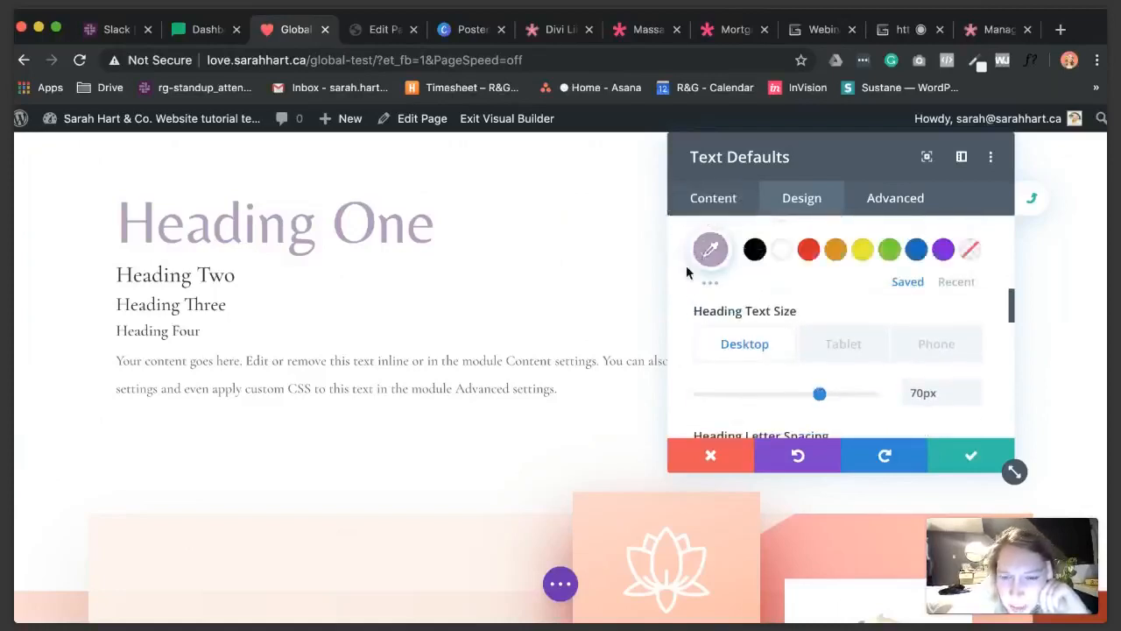
pyautogui.scroll(-3, 685, 266)
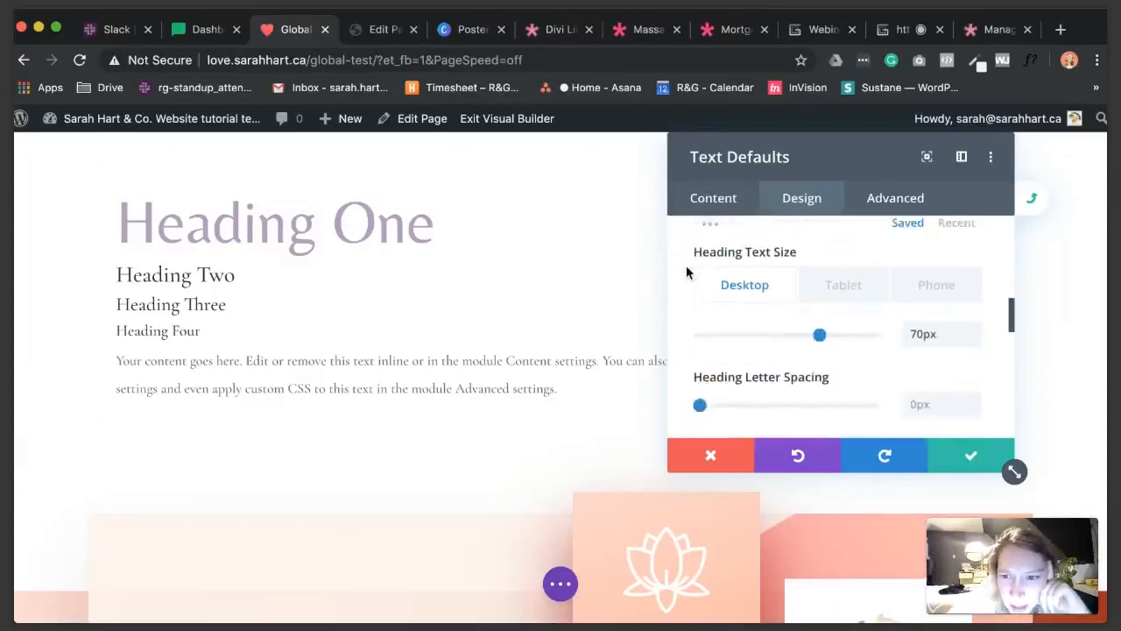
pyautogui.scroll(1, 686, 264)
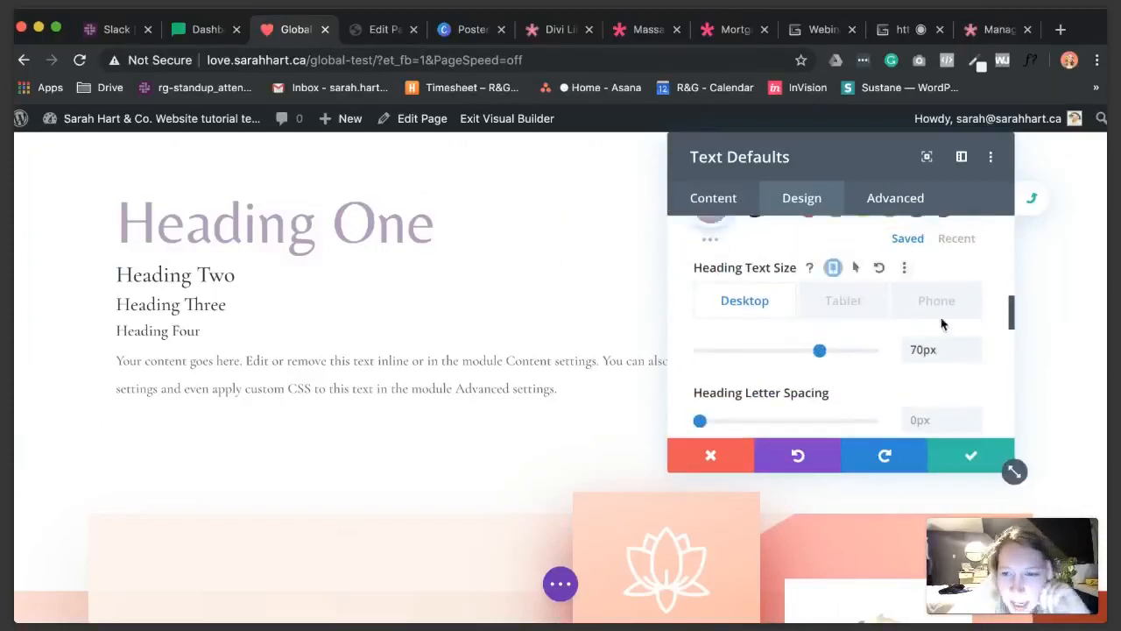
pyautogui.moveTo(926, 350); pyautogui.dragTo(899, 354)
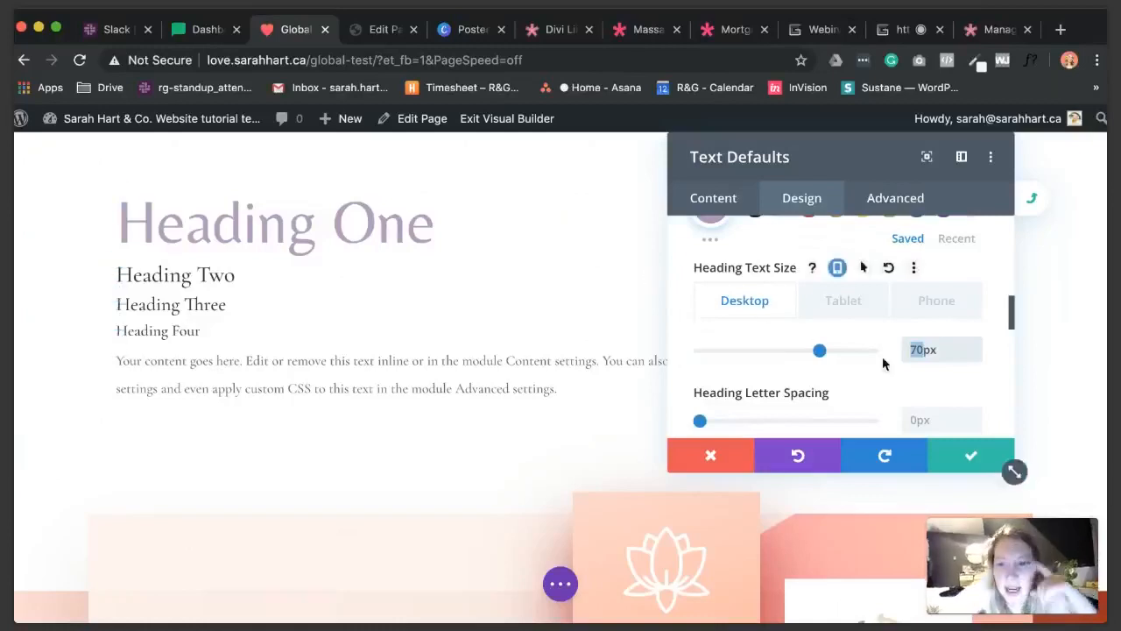
pyautogui.write('120')
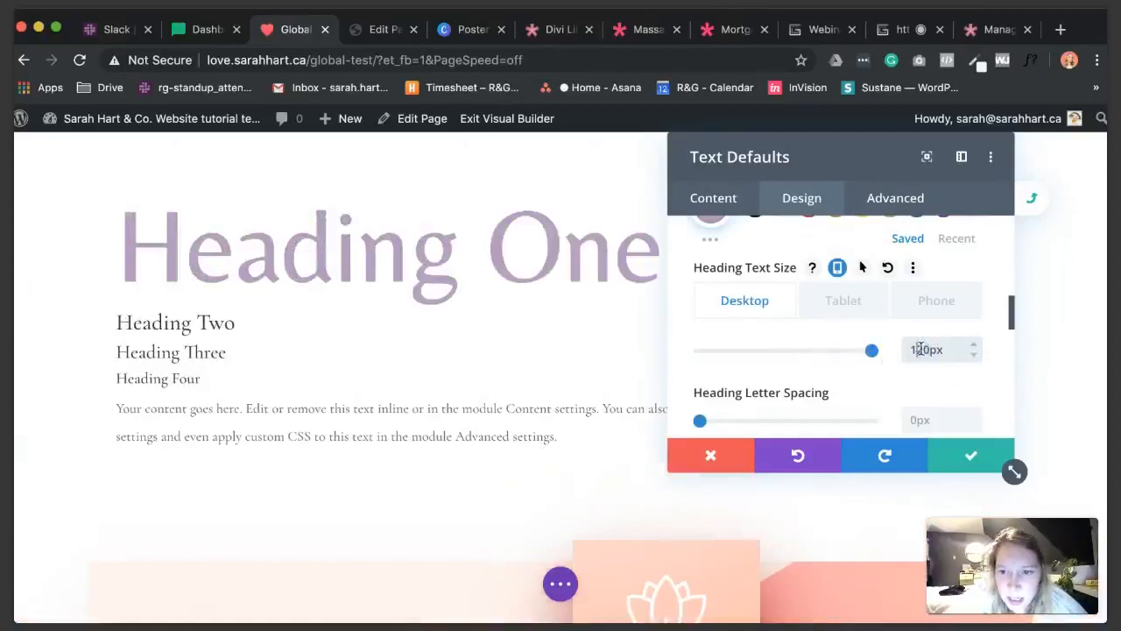
# - Set the default H1 heading's desktop text size to 100px
pyautogui.click(920, 350)
pyautogui.press('BackSpace')
pyautogui.write('0')
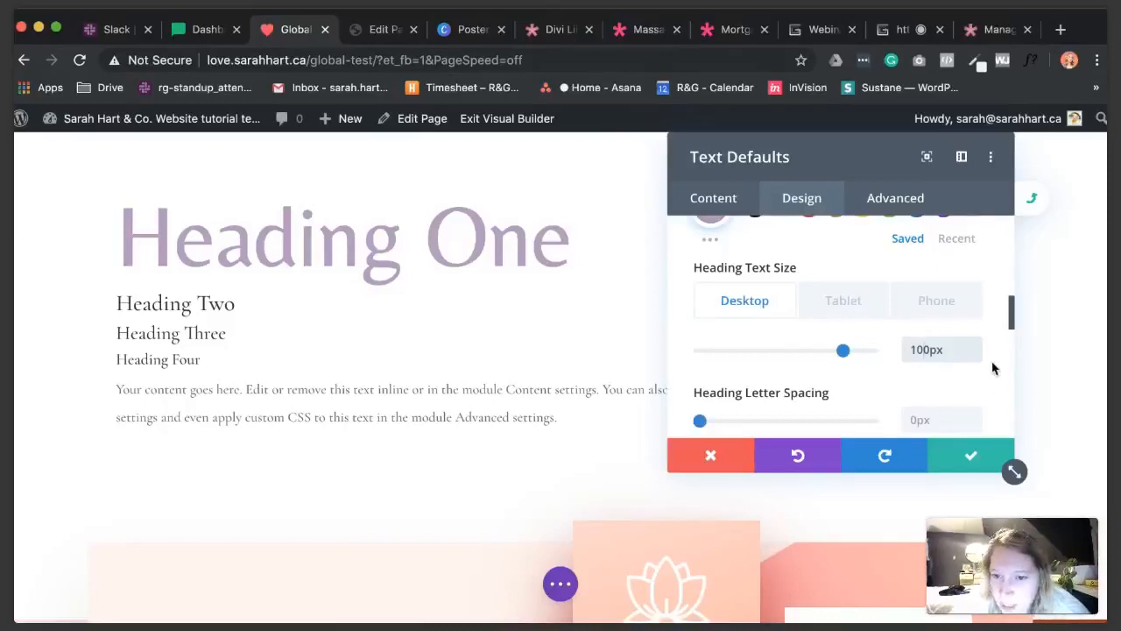
# - Set the default H1 heading's tablet text size to 80px
pyautogui.scroll(-1, 993, 368)
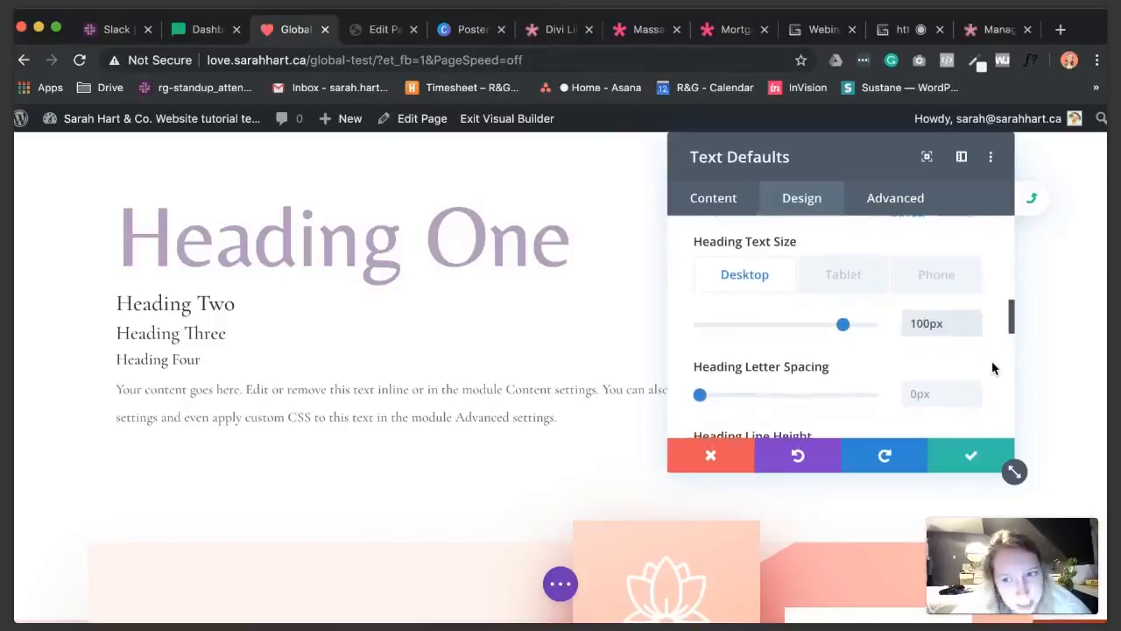
pyautogui.scroll(1, 992, 368)
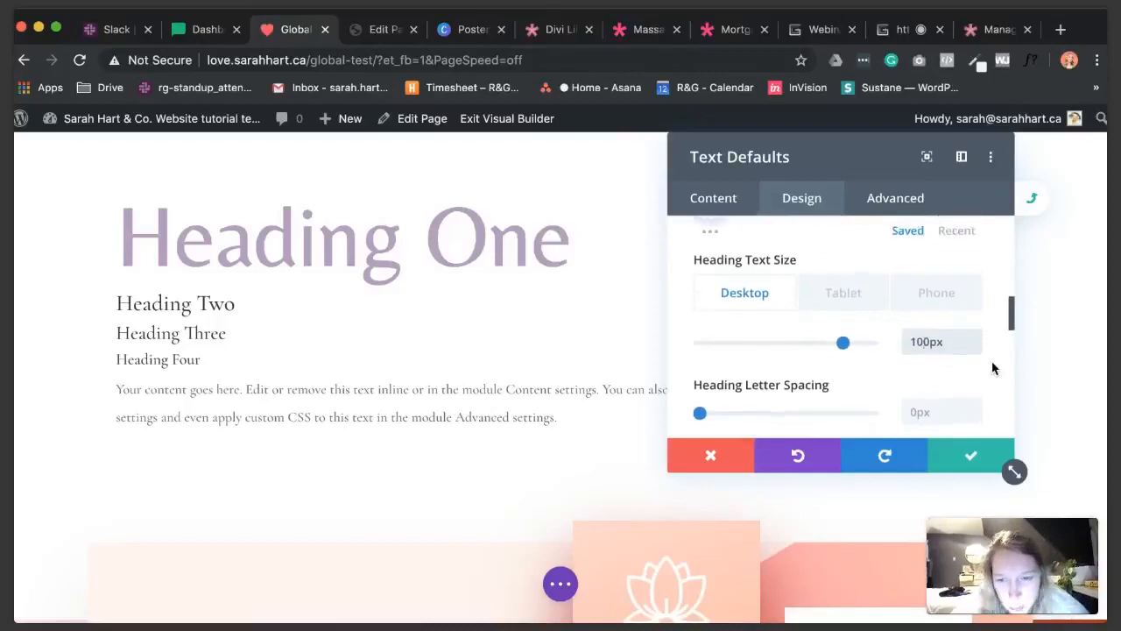
pyautogui.scroll(-1, 992, 368)
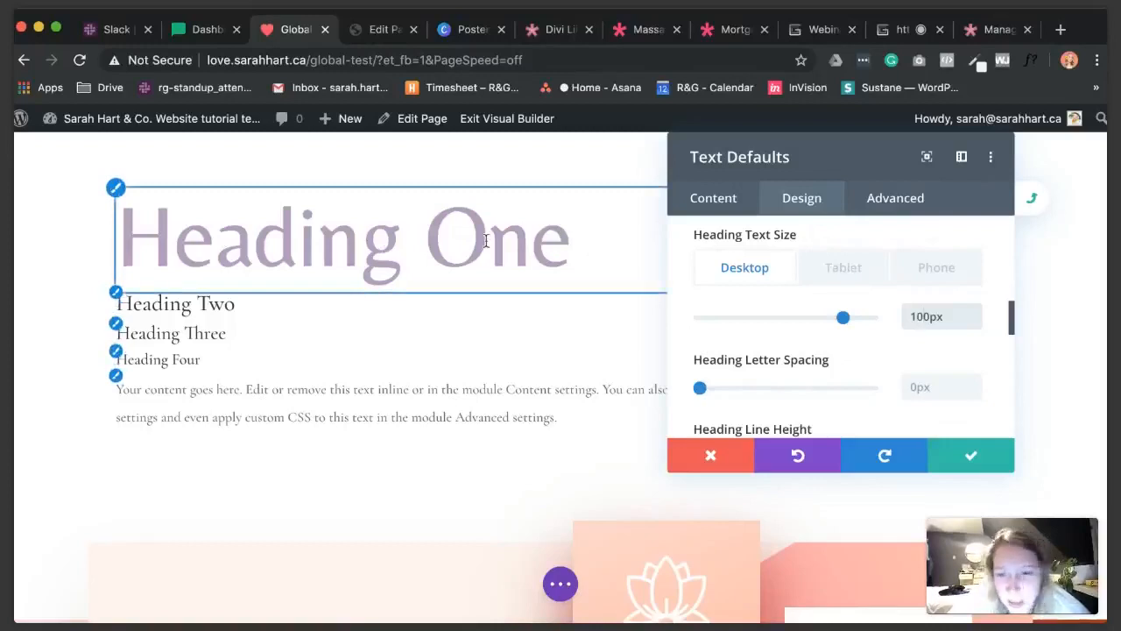
pyautogui.click(846, 273)
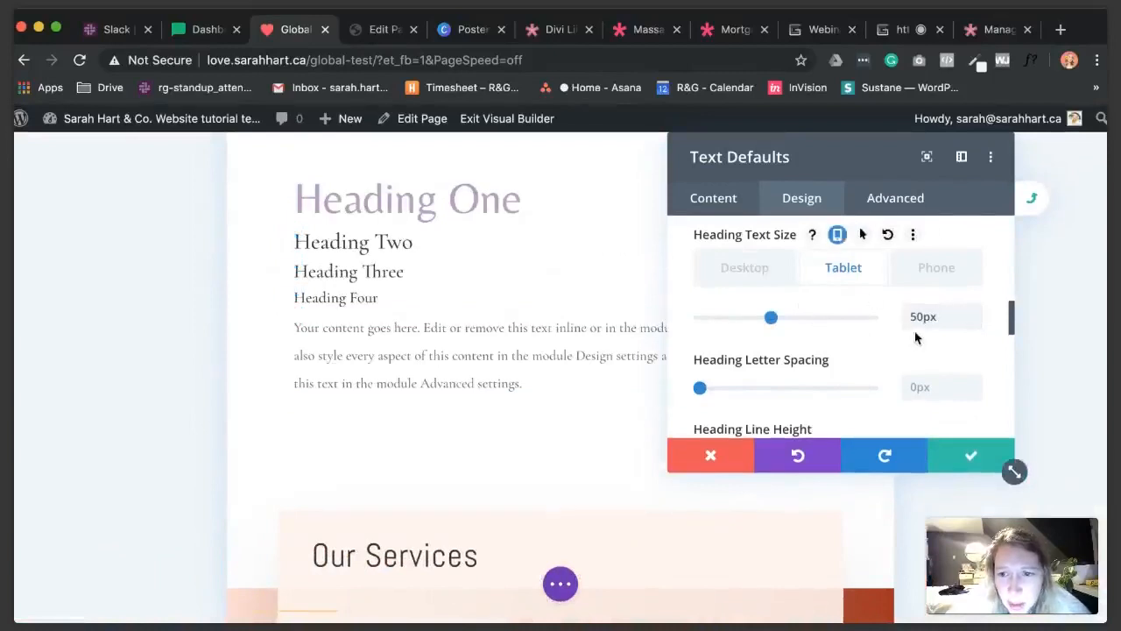
pyautogui.moveTo(918, 318); pyautogui.dragTo(871, 320)
pyautogui.write('8')
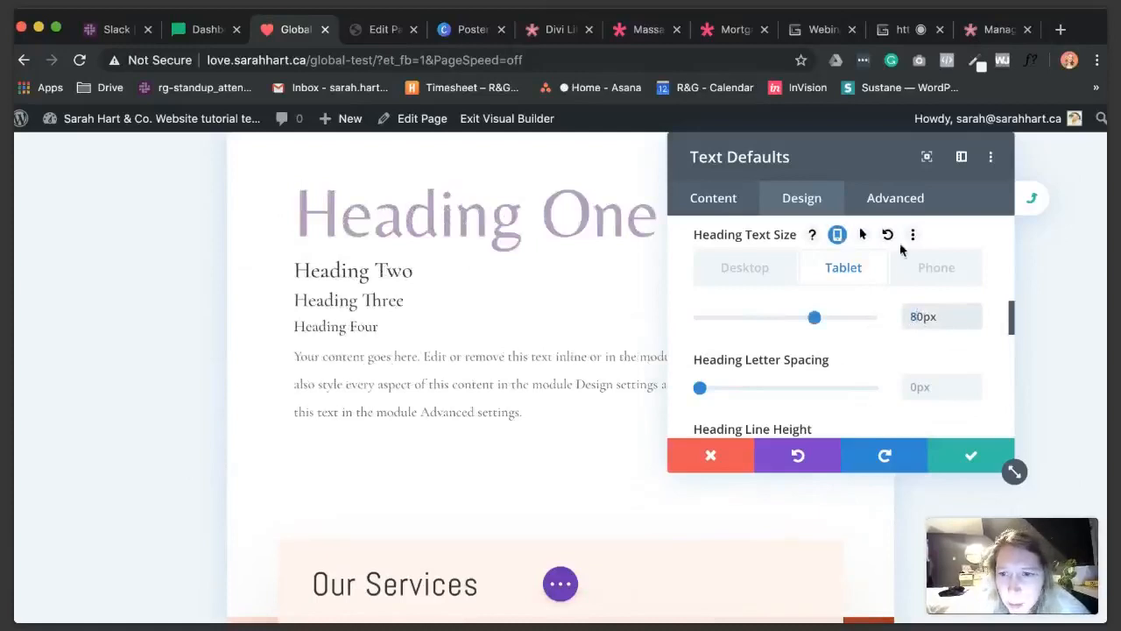
# - Set the default H1 heading's phone text size to 42px
pyautogui.click(921, 267)
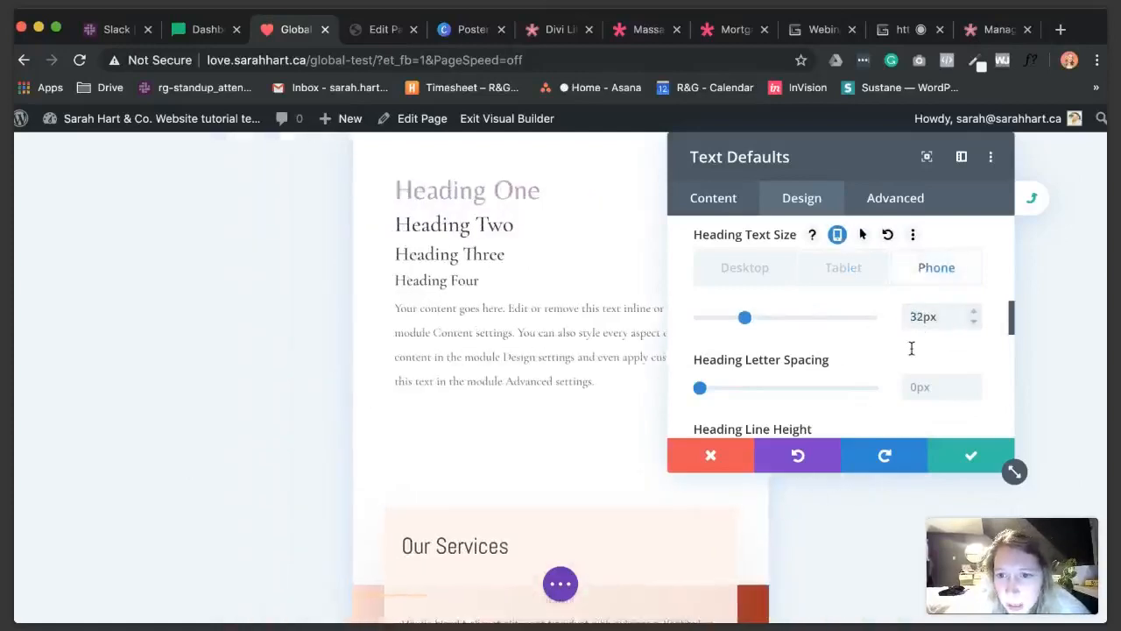
pyautogui.moveTo(922, 317); pyautogui.dragTo(885, 316)
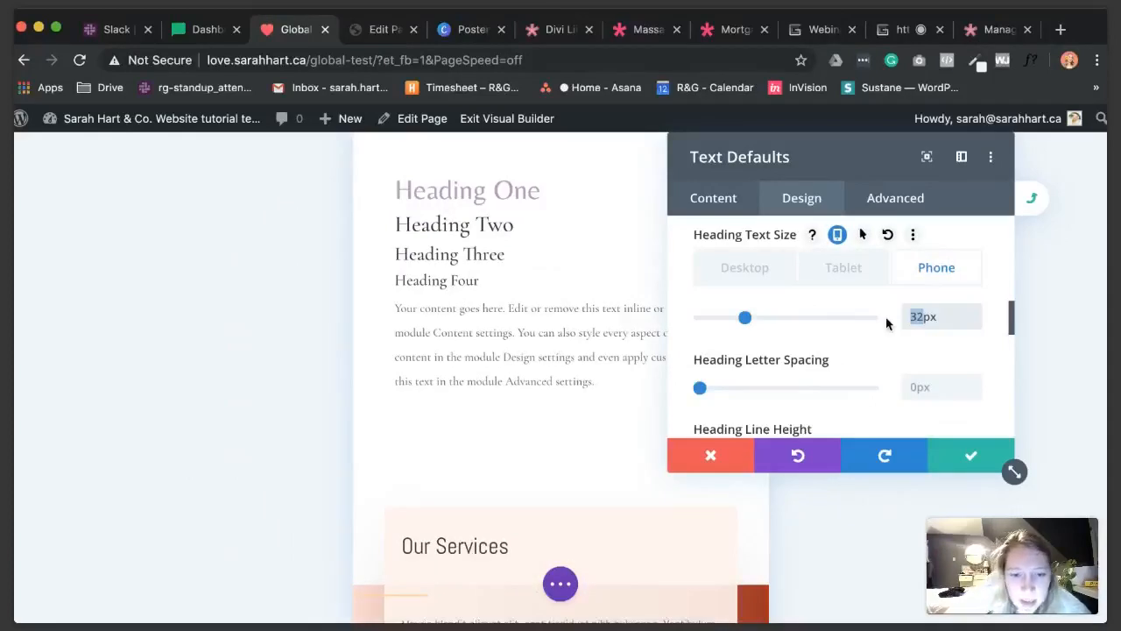
pyautogui.write('40')
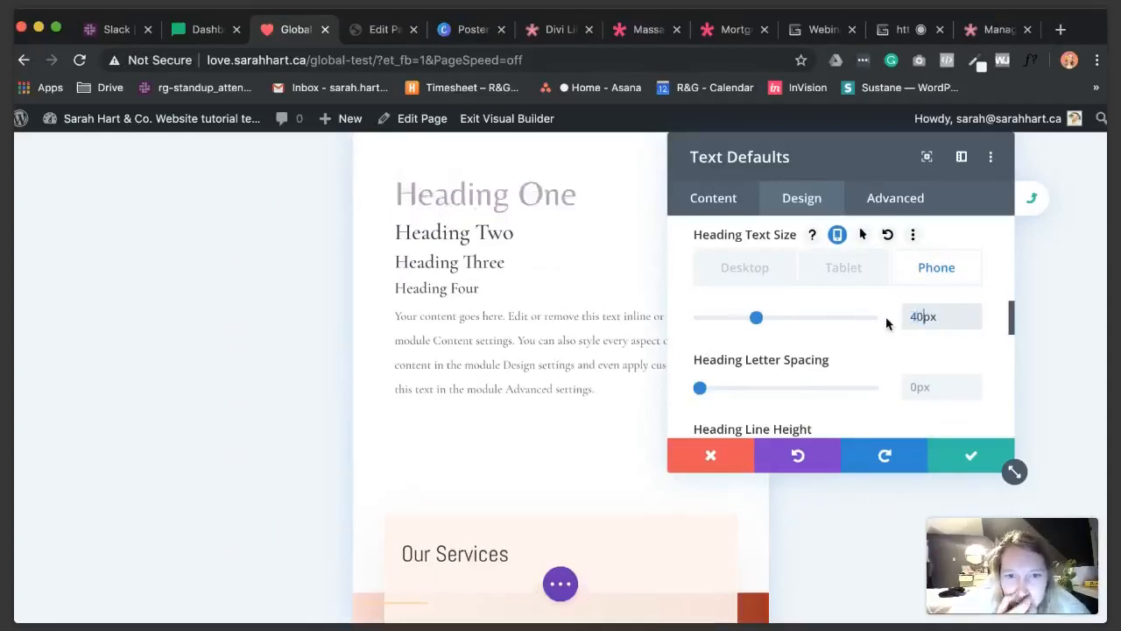
pyautogui.click(926, 316)
pyautogui.press('BackSpace')
pyautogui.write('2')
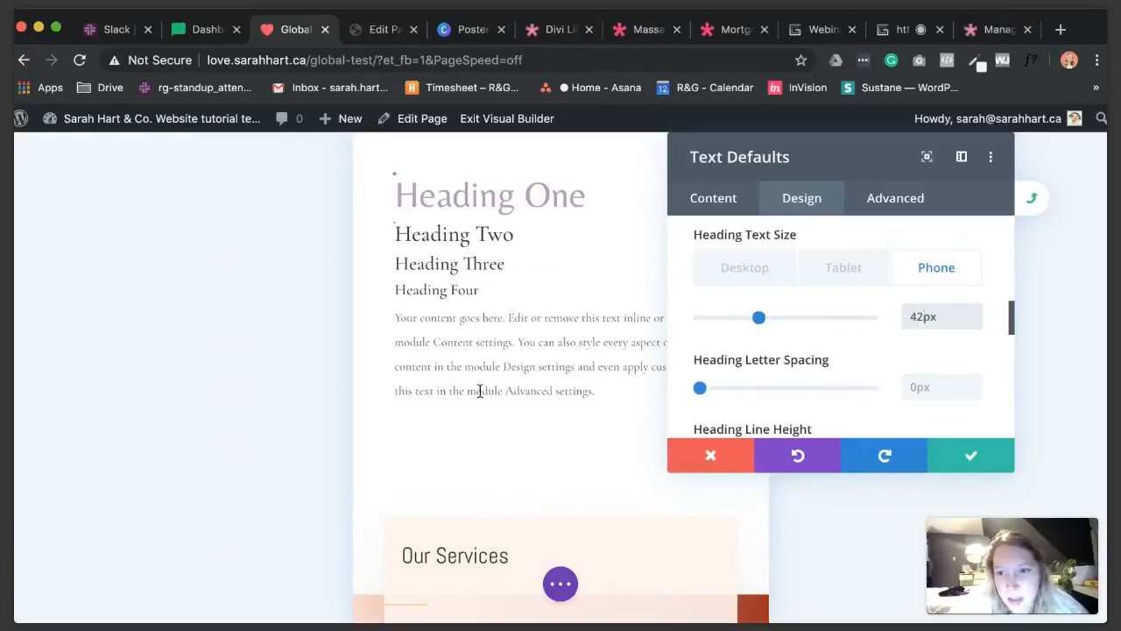
# - Return to the desktop preview and review the H1 letter spacing, line height and text shadow defaults
pyautogui.click(771, 278)
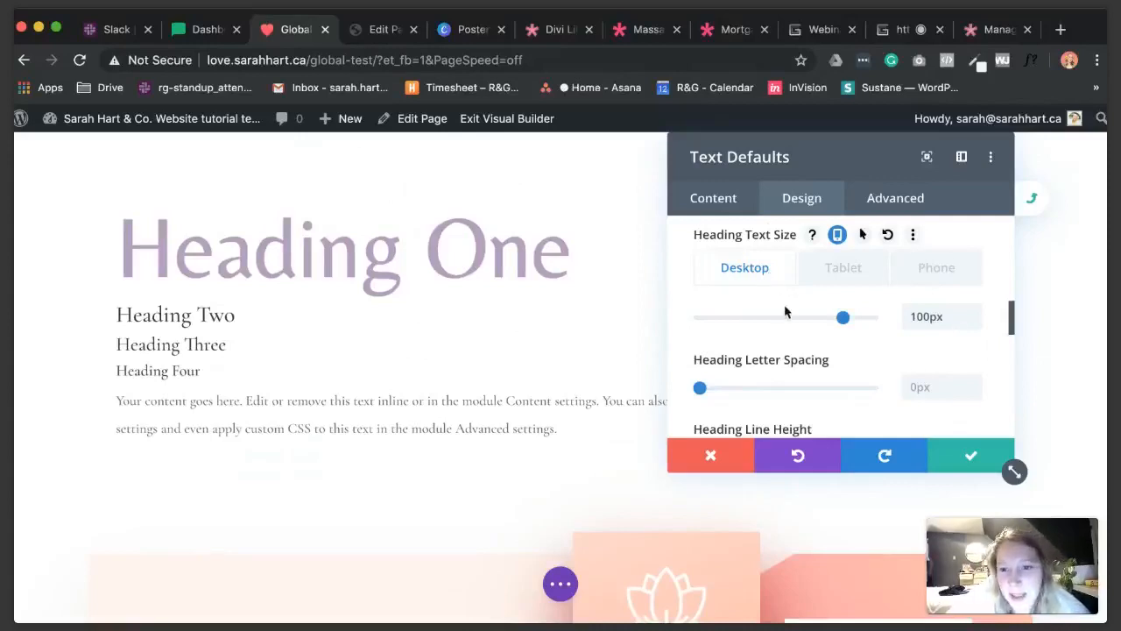
pyautogui.scroll(-2, 784, 308)
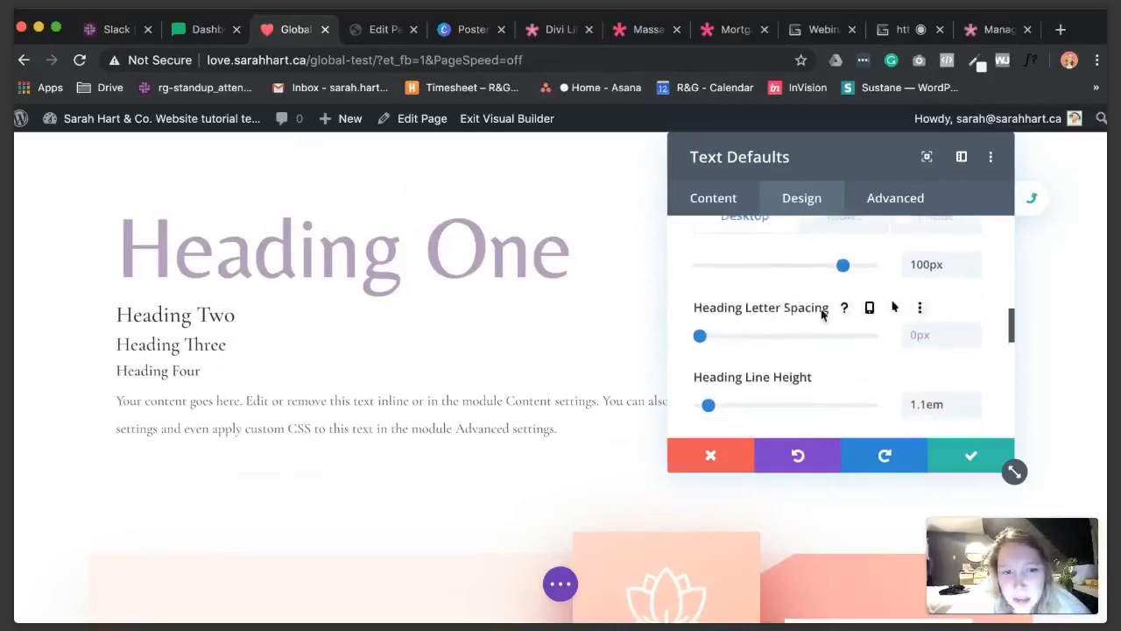
pyautogui.scroll(-1, 822, 311)
pyautogui.scroll(-2, 822, 313)
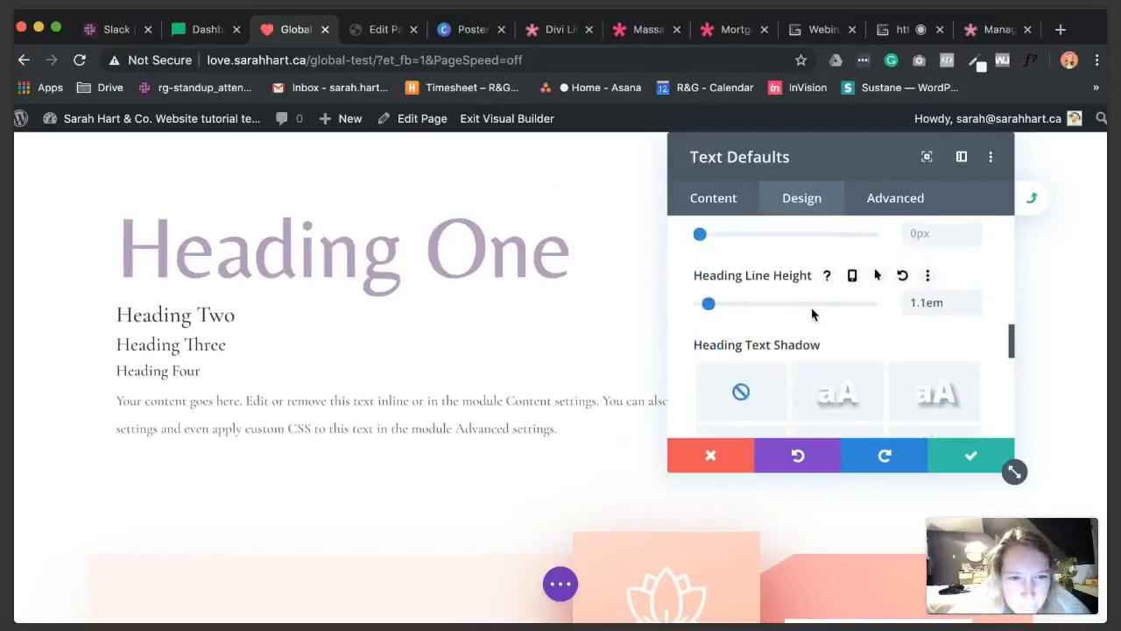
pyautogui.scroll(-5, 812, 314)
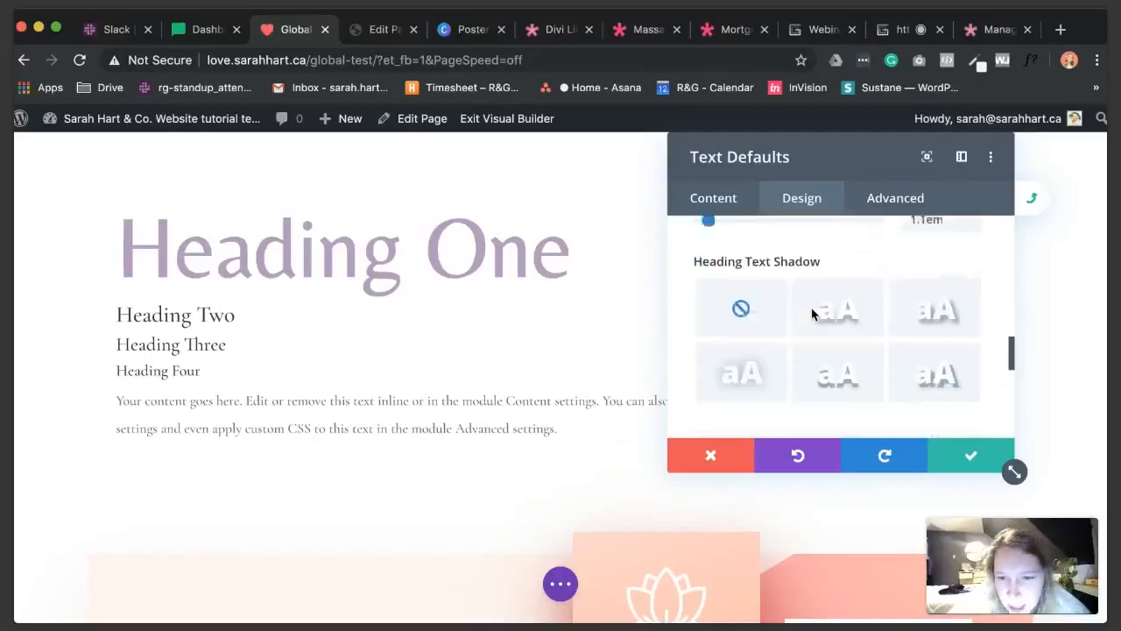
pyautogui.scroll(2, 812, 316)
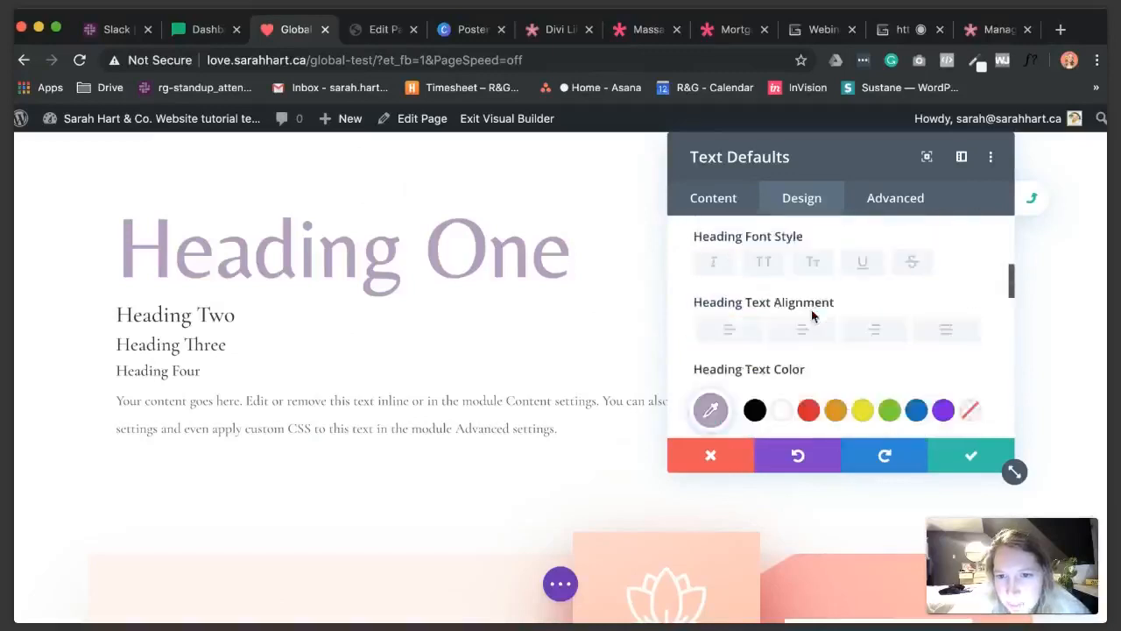
pyautogui.scroll(-10, 812, 316)
pyautogui.scroll(3, 806, 331)
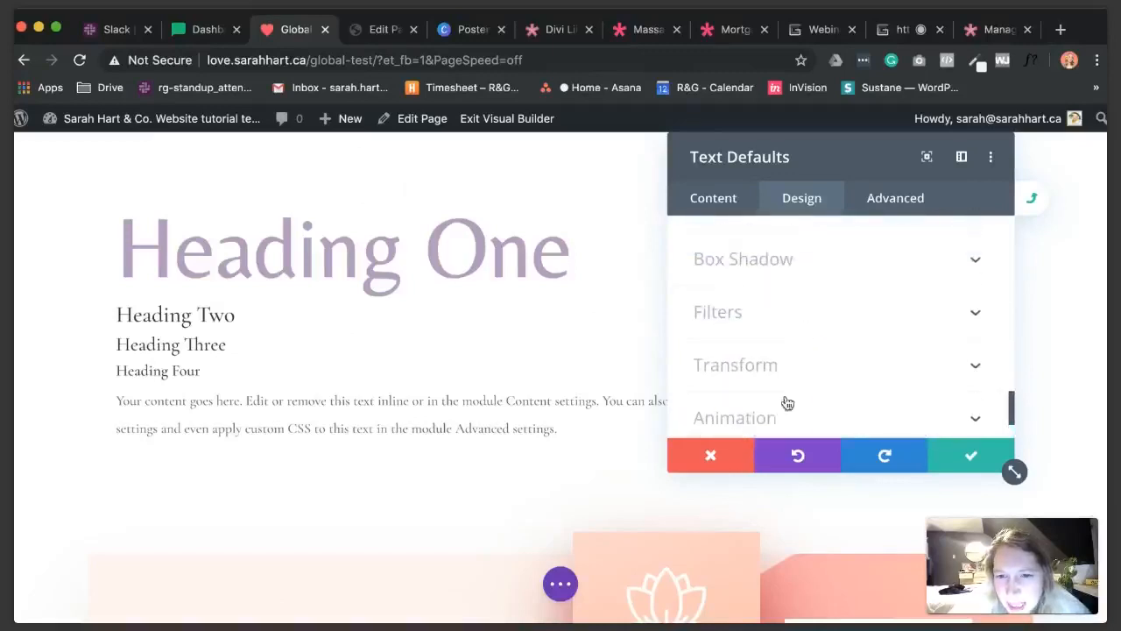
pyautogui.scroll(2, 807, 348)
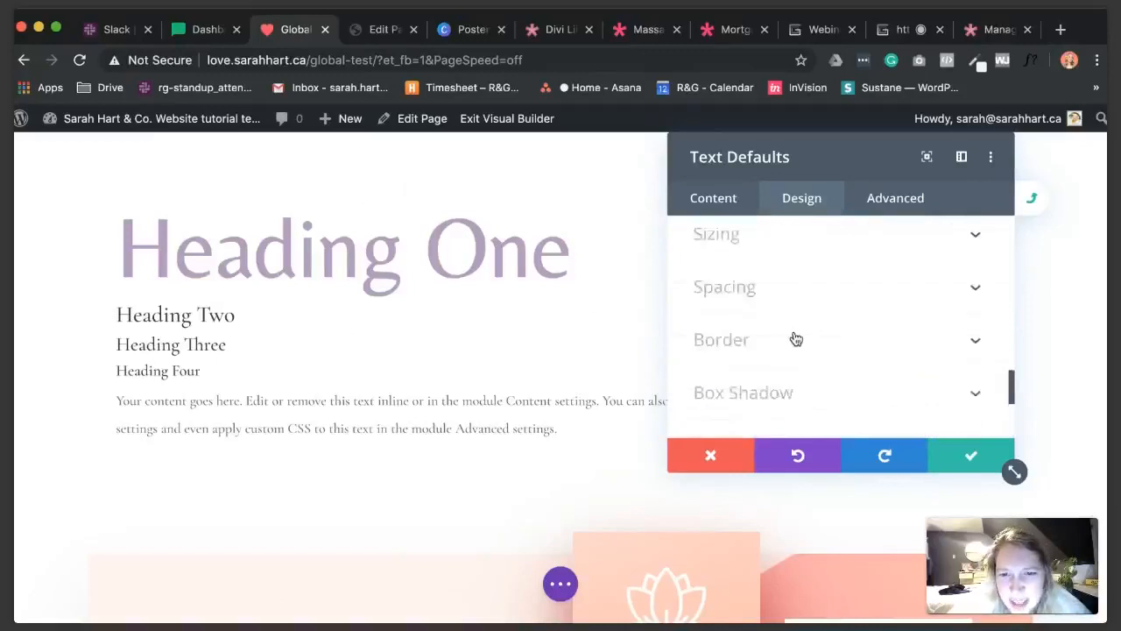
pyautogui.scroll(10, 838, 324)
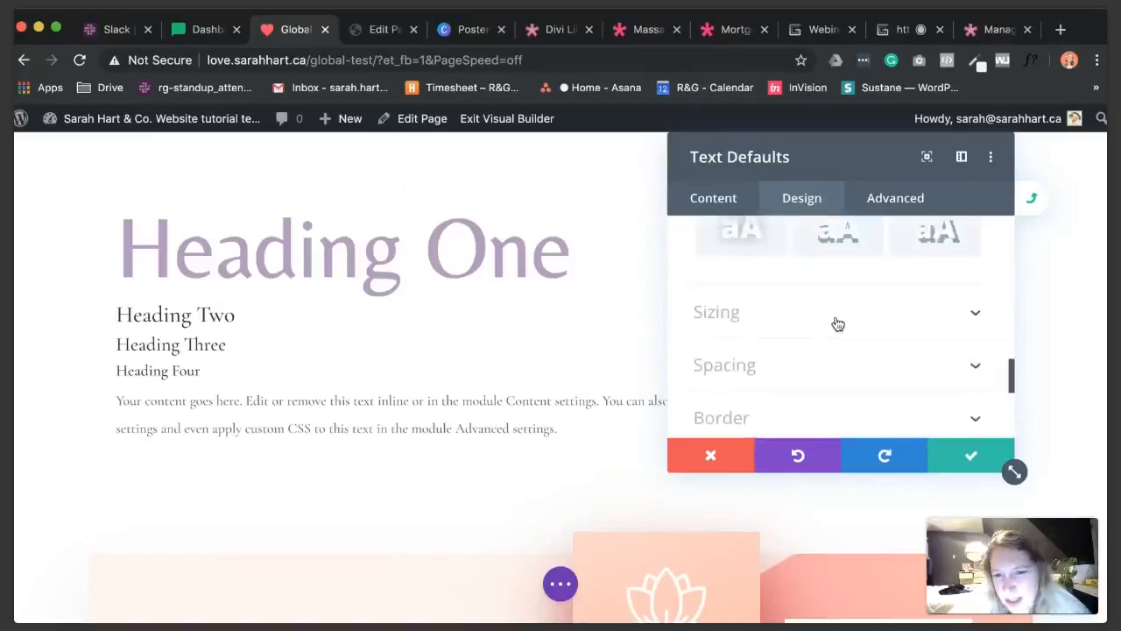
pyautogui.scroll(-2, 815, 337)
# - Show the H2 settings within the heading text defaults
pyautogui.click(763, 323)
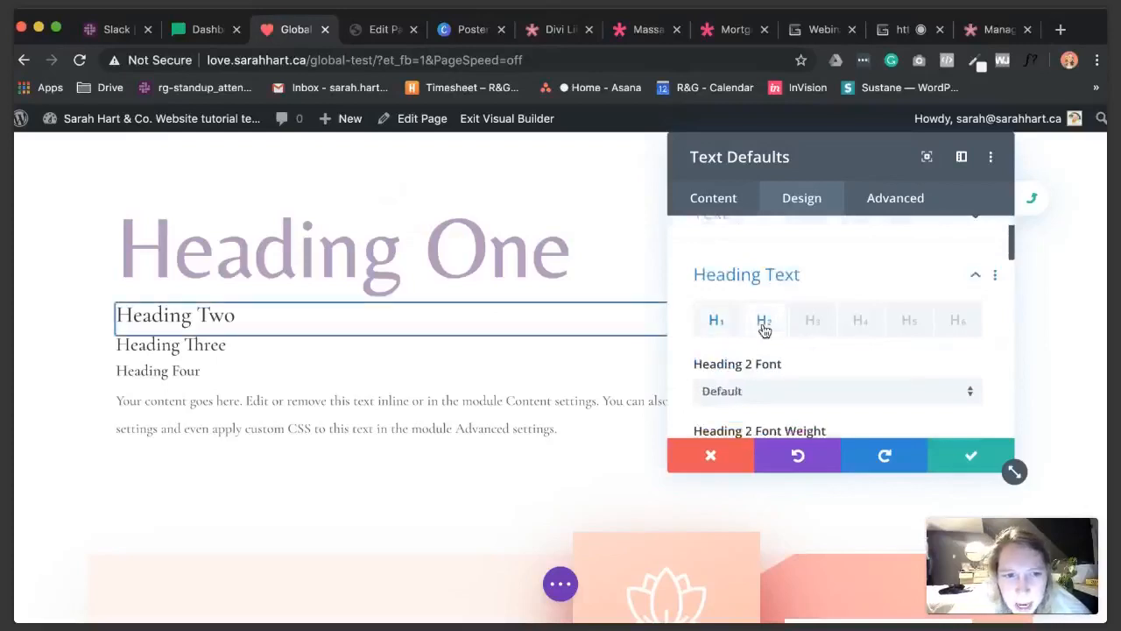
pyautogui.click(383, 35)
pyautogui.click(297, 34)
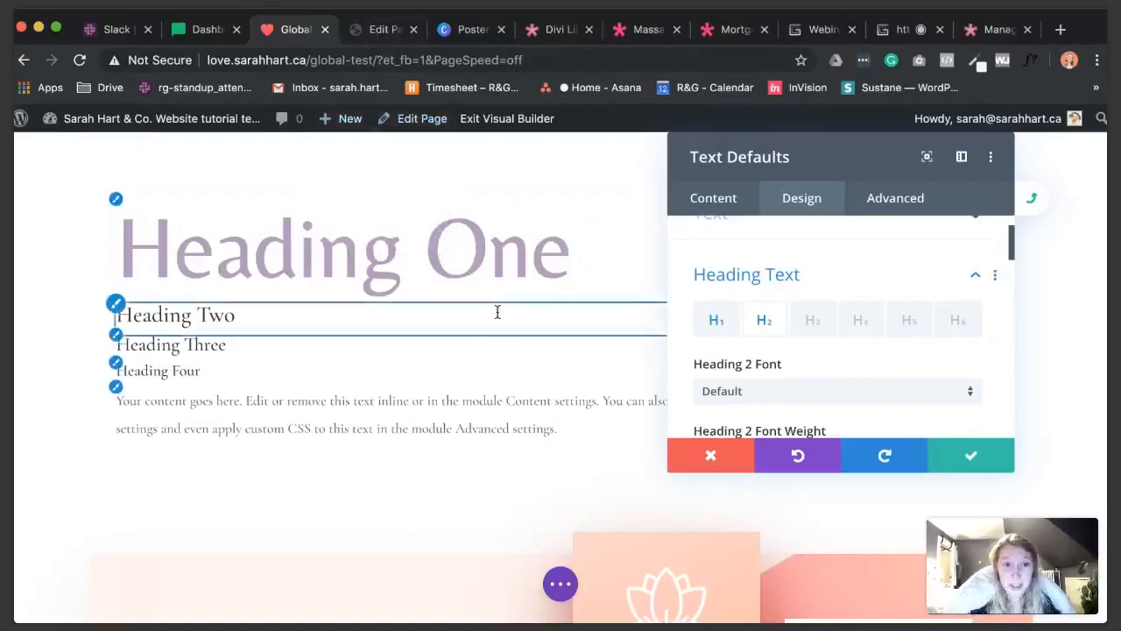
# - Check which font Heading Two uses in the Canva poster and return to the Divi text defaults
pyautogui.scroll(-2, 863, 363)
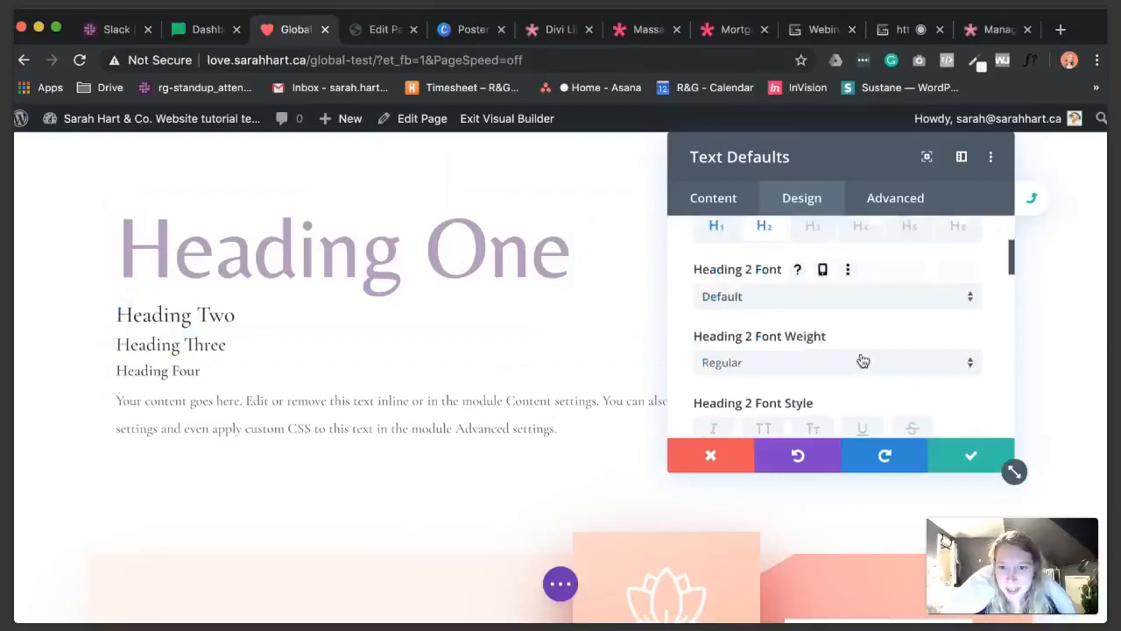
pyautogui.click(835, 306)
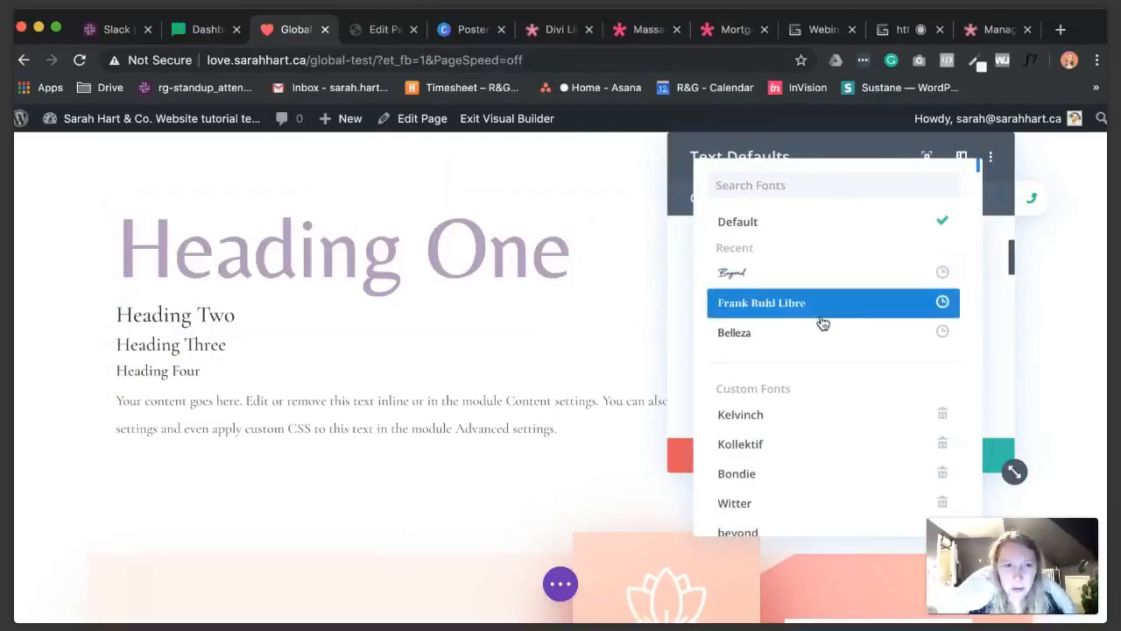
pyautogui.click(468, 33)
pyautogui.click(856, 358)
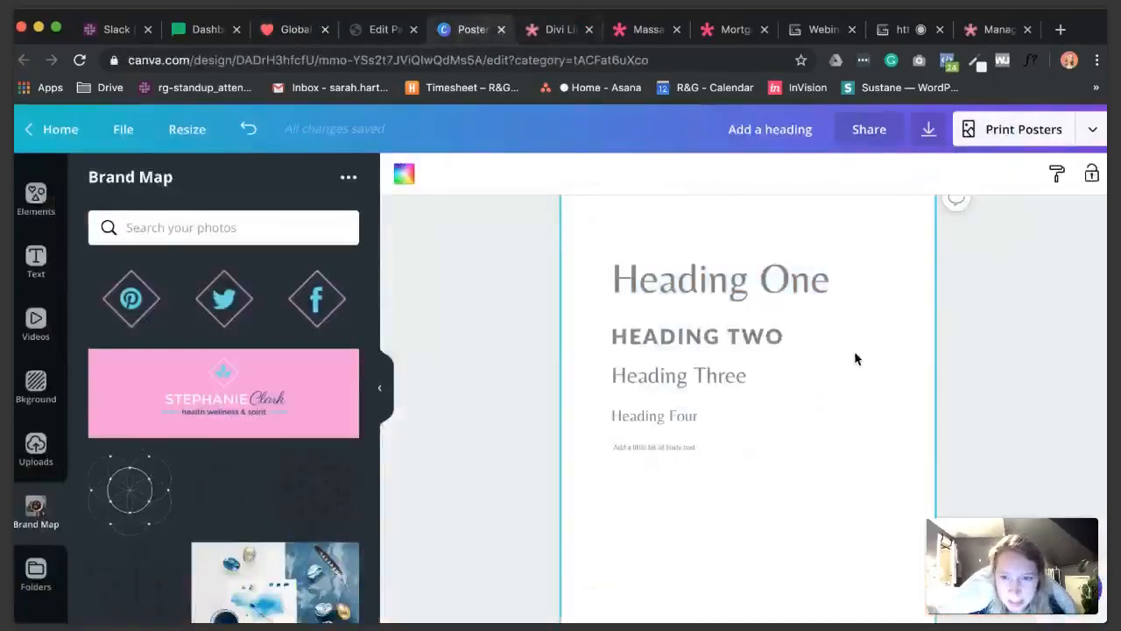
pyautogui.click(765, 337)
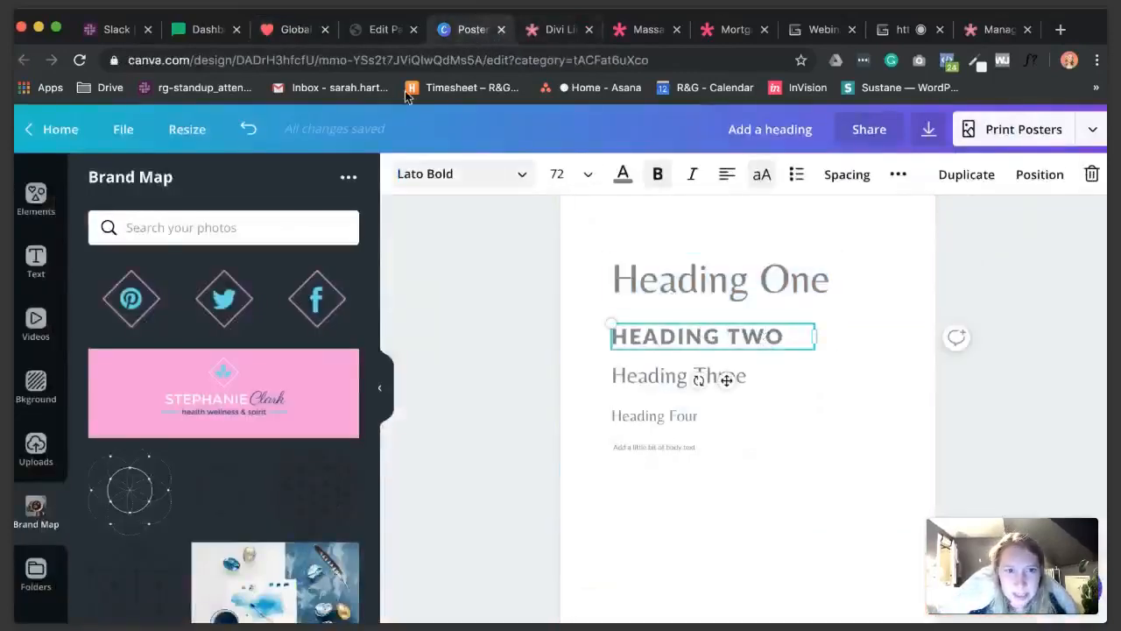
pyautogui.click(379, 35)
pyautogui.click(296, 29)
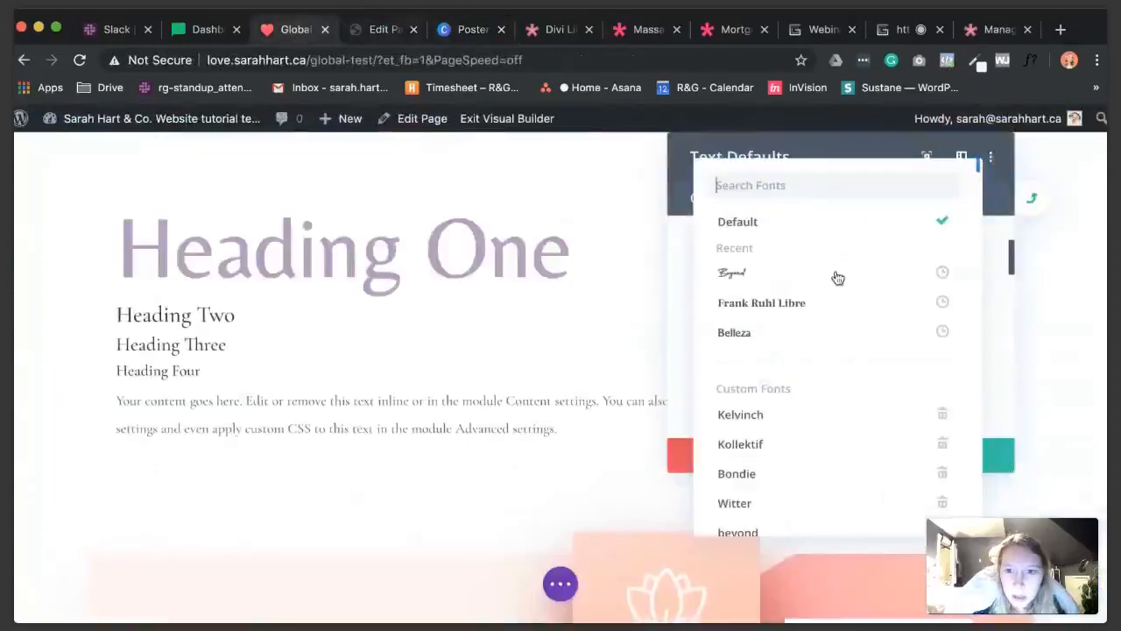
# - Set the default Heading 2 font to Lato
pyautogui.click(683, 280)
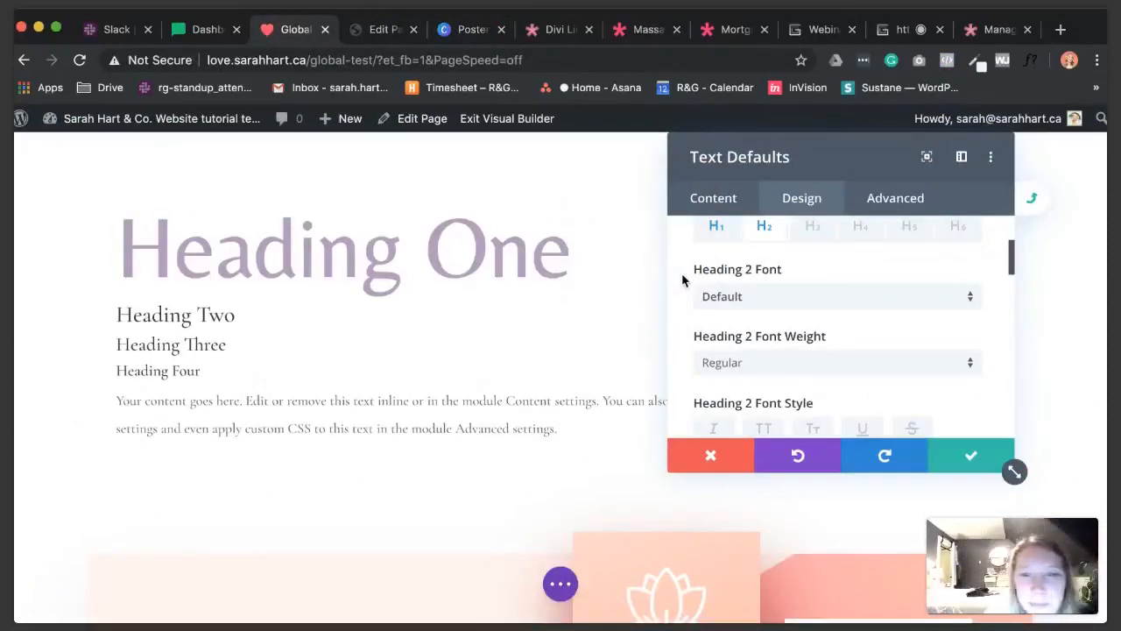
pyautogui.click(743, 296)
pyautogui.scroll(-3, 746, 296)
pyautogui.write('lato')
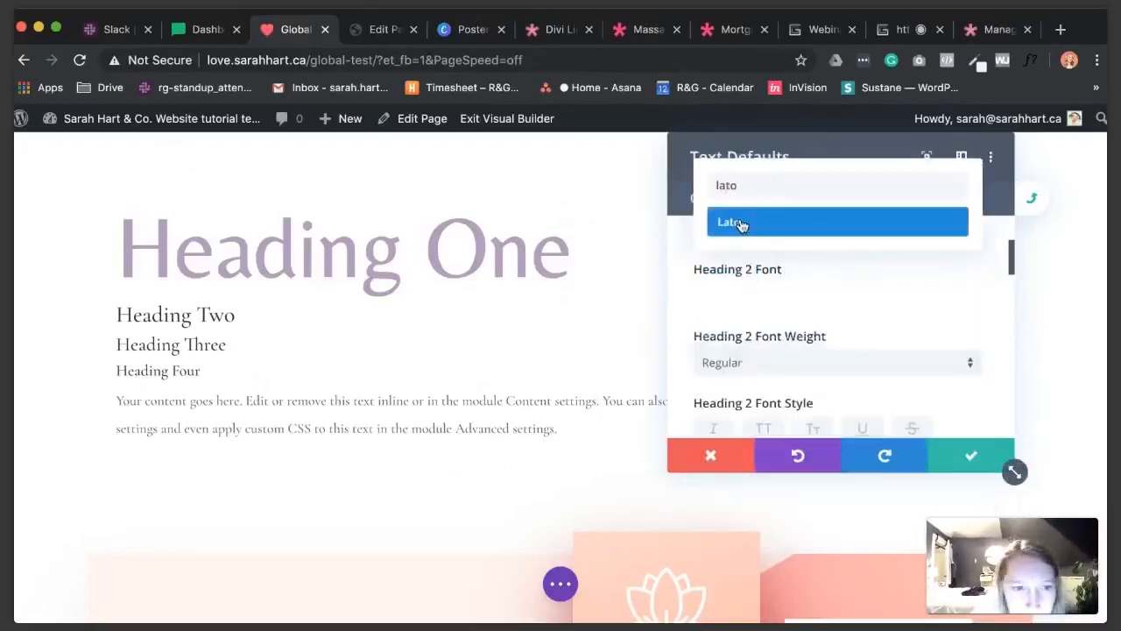
pyautogui.click(740, 225)
# - Make the default Heading 2 style all uppercase and set its font weight to Bold
pyautogui.scroll(-5, 685, 318)
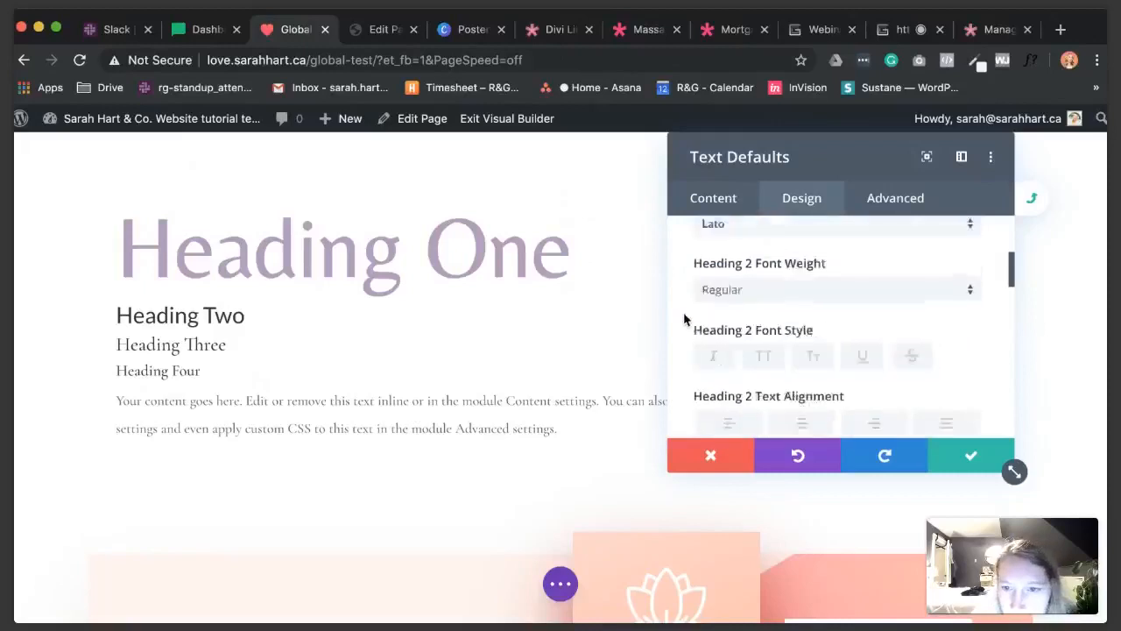
pyautogui.scroll(3, 685, 319)
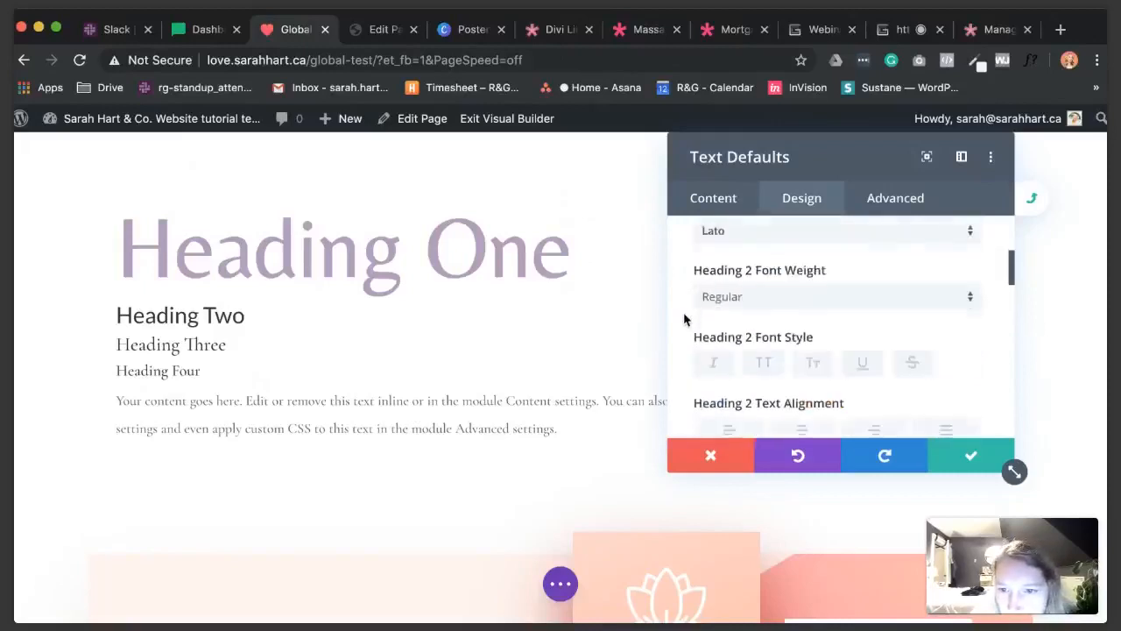
pyautogui.click(763, 371)
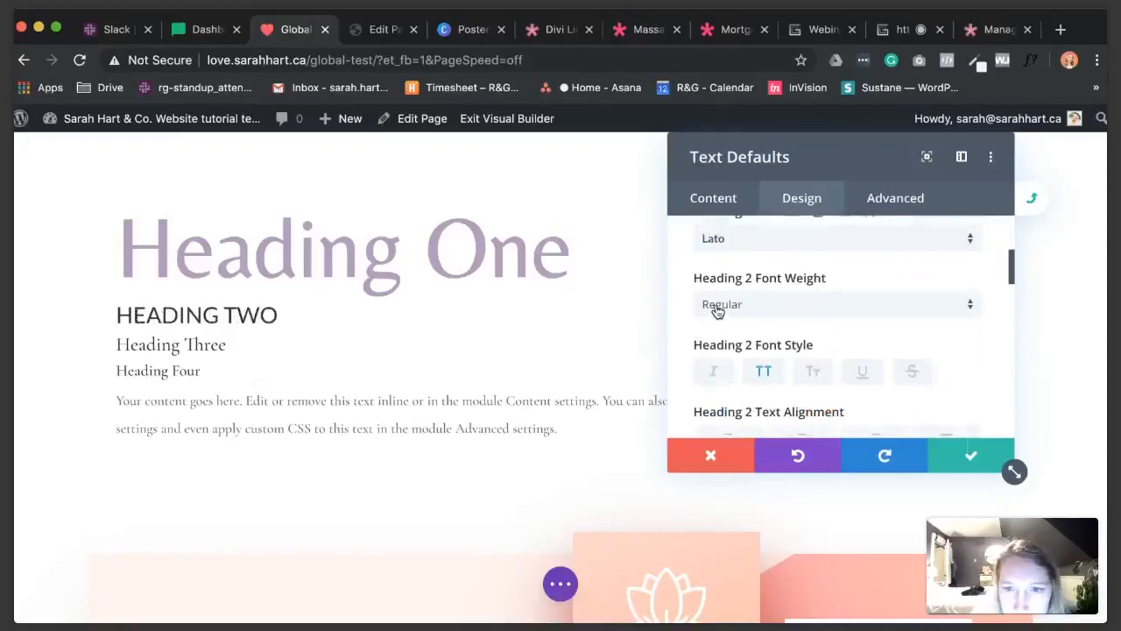
pyautogui.click(709, 304)
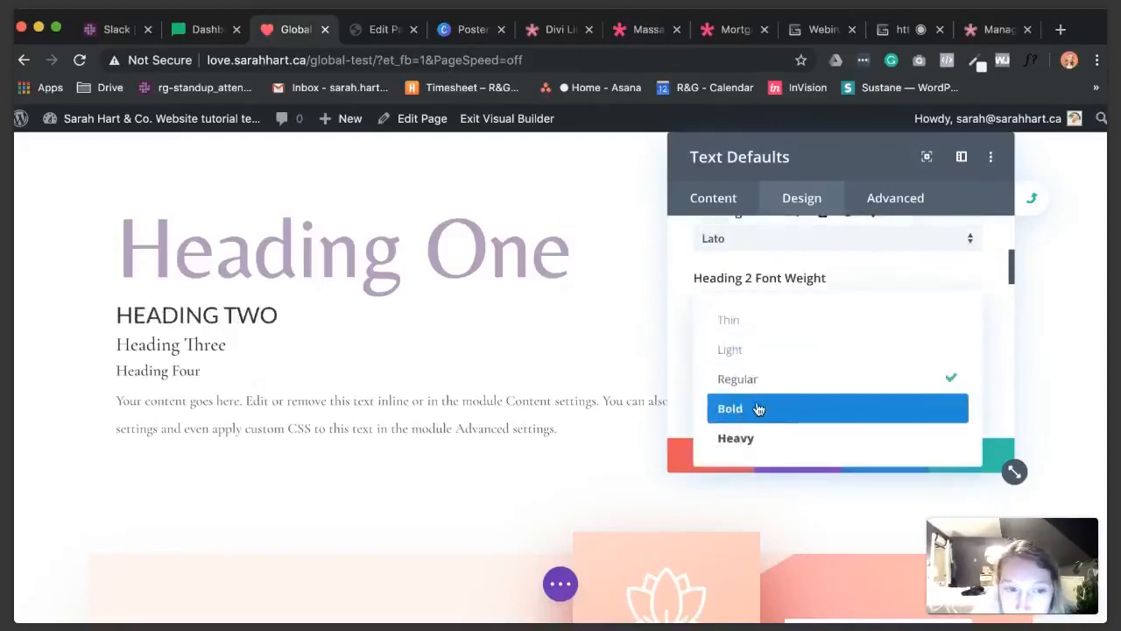
pyautogui.click(768, 406)
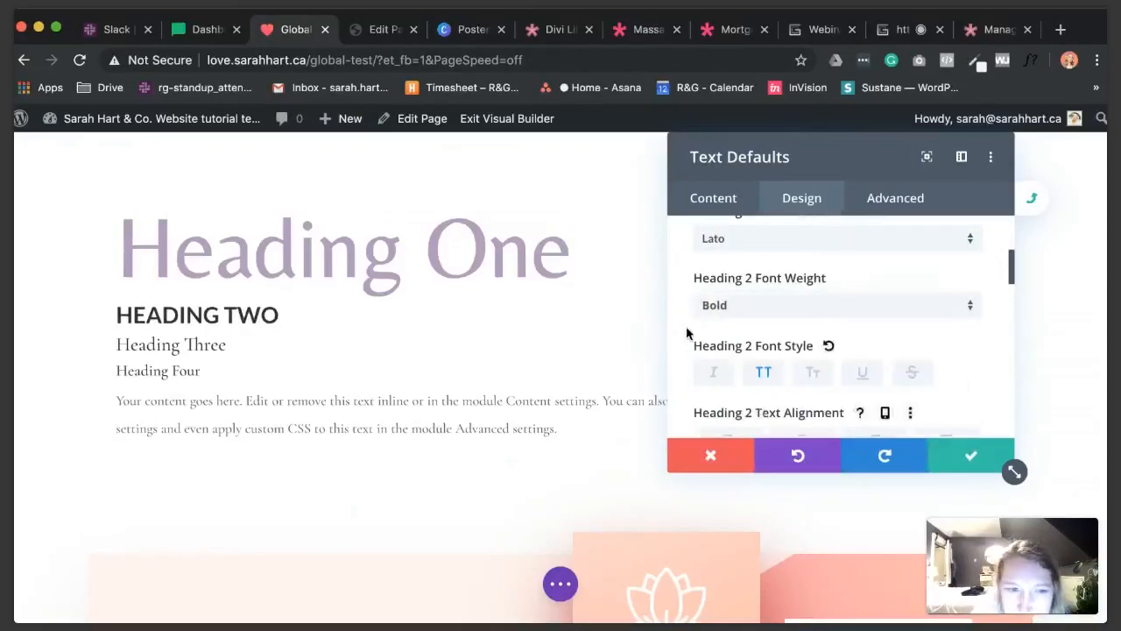
# - Set the default Heading 2 letter spacing to 4px
pyautogui.scroll(-5, 686, 331)
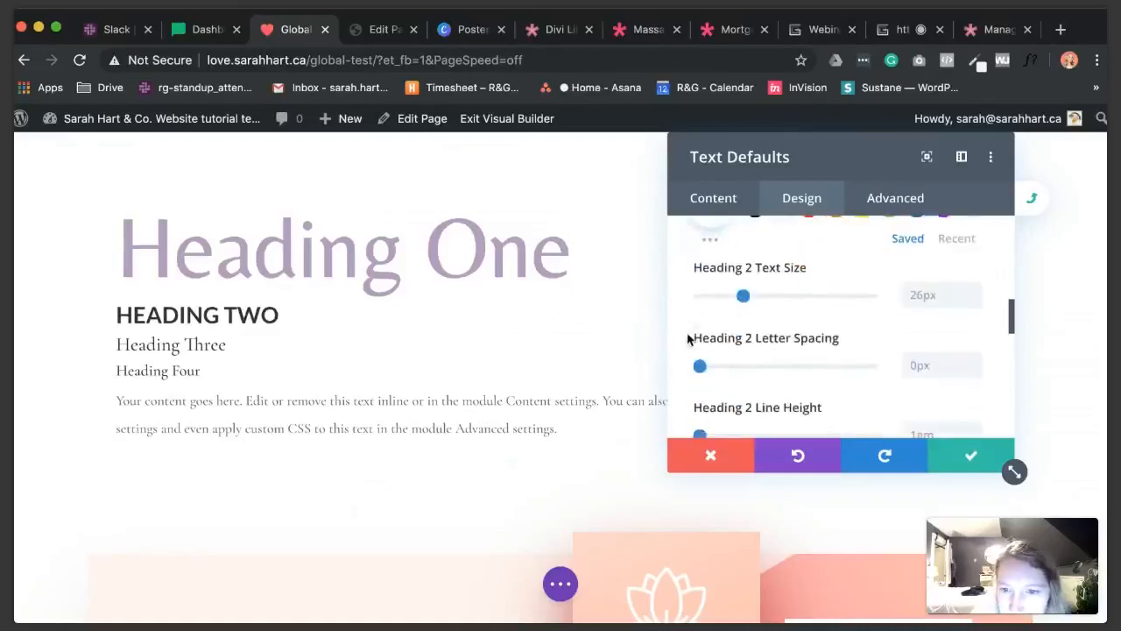
pyautogui.moveTo(699, 366); pyautogui.dragTo(708, 369)
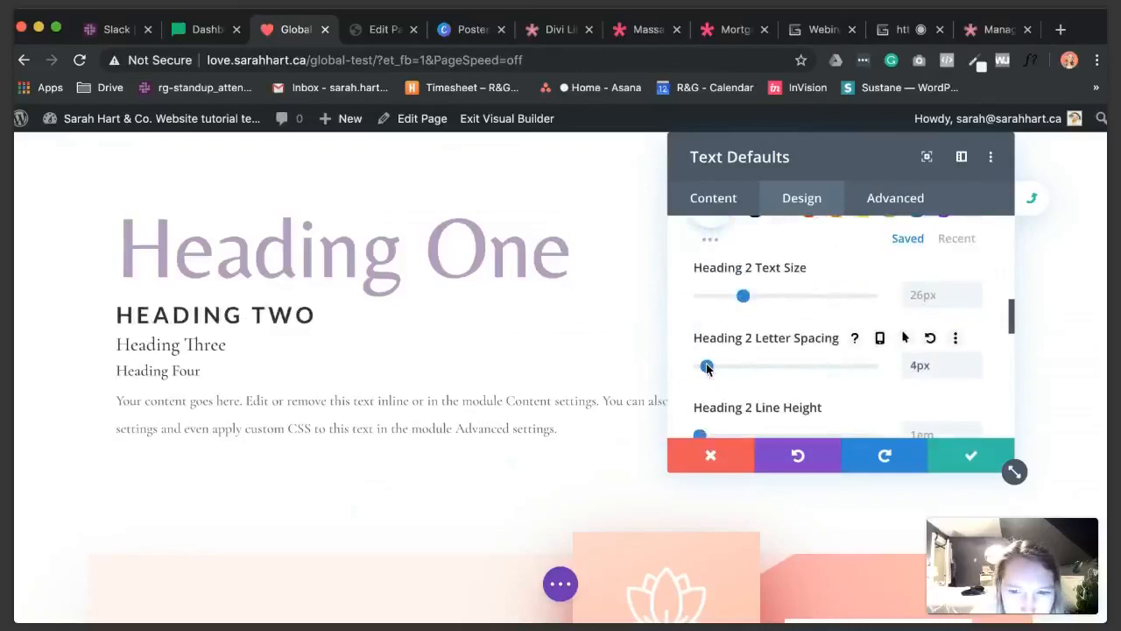
# - Close the WordPress page editor tab and compare the letter spacing with Heading Two in Canva before returning to Divi
pyautogui.click(386, 35)
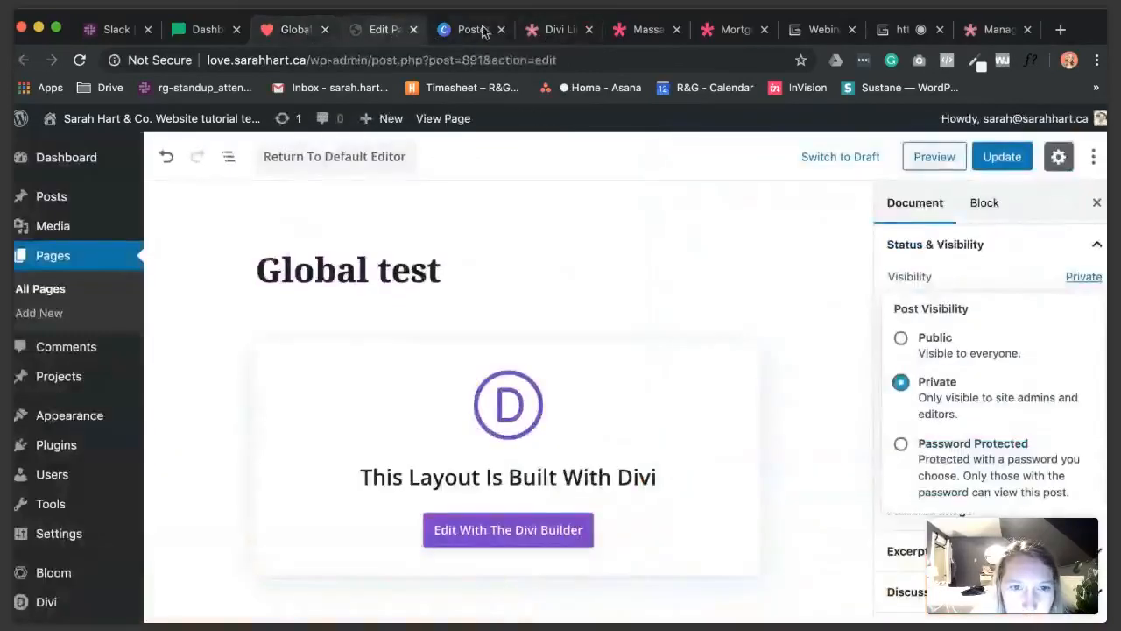
pyautogui.click(414, 31)
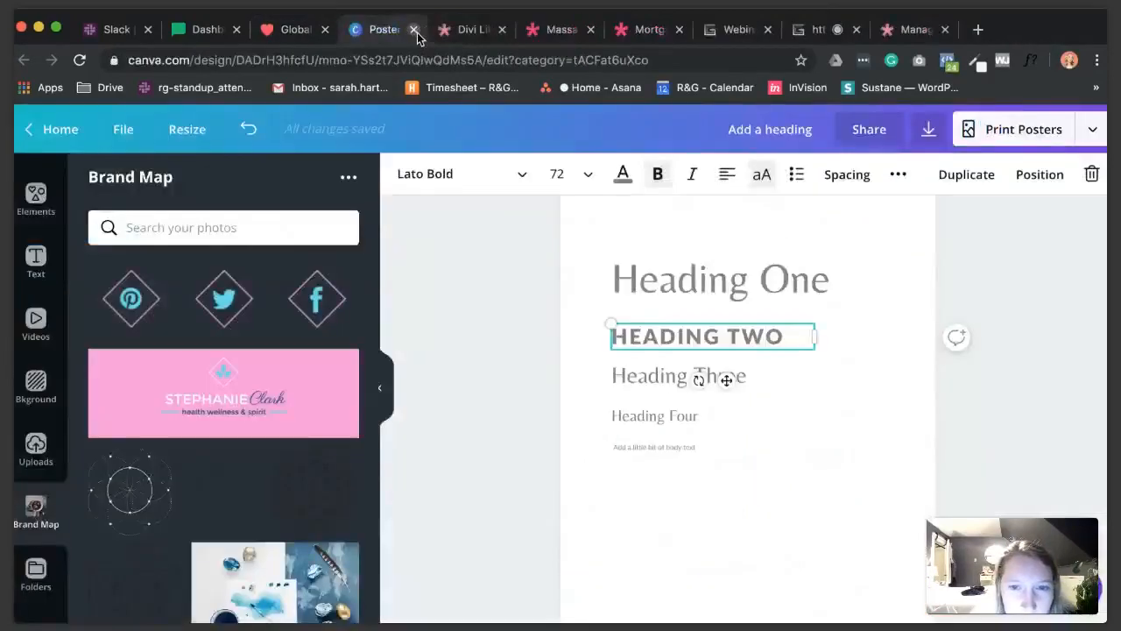
pyautogui.click(295, 31)
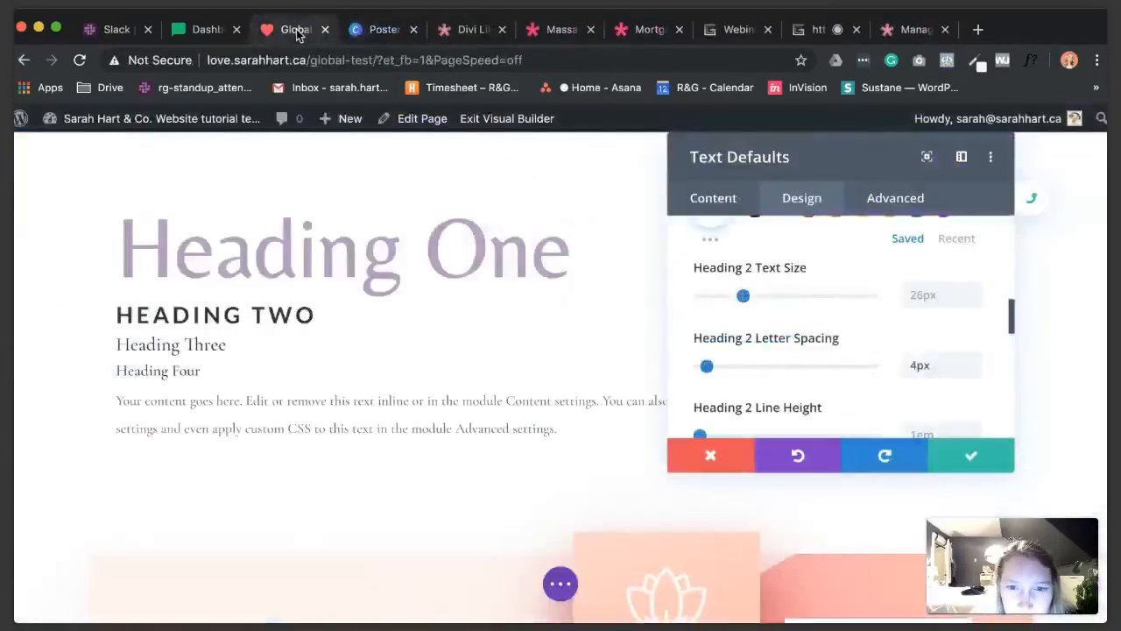
# - Reduce the default Heading 2 letter spacing to 3px
pyautogui.click(921, 365)
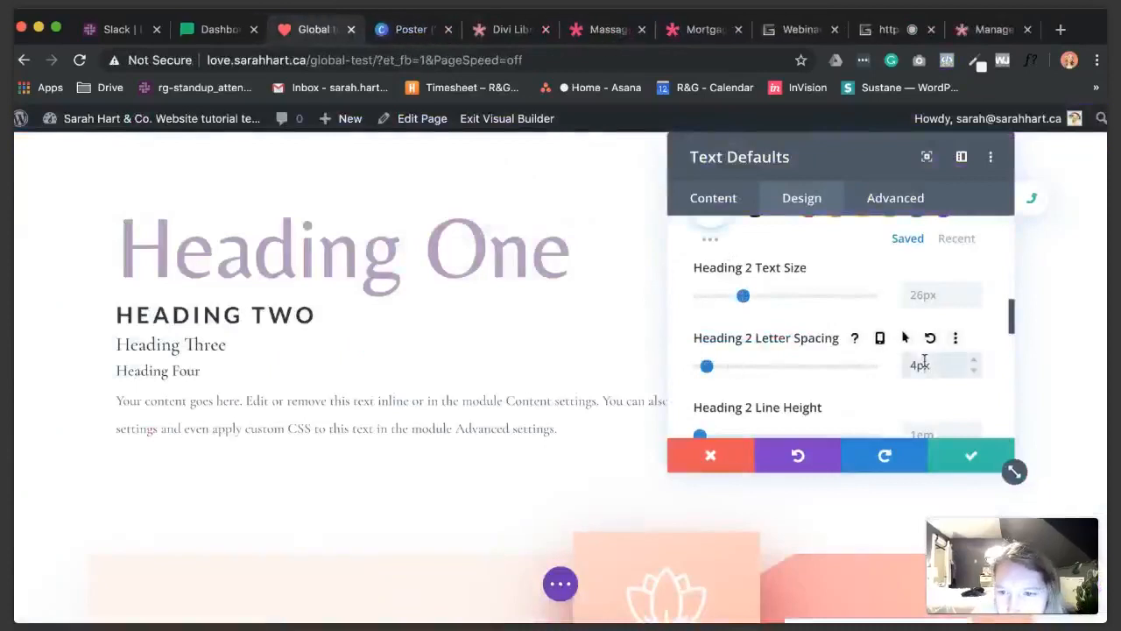
pyautogui.press('Down')
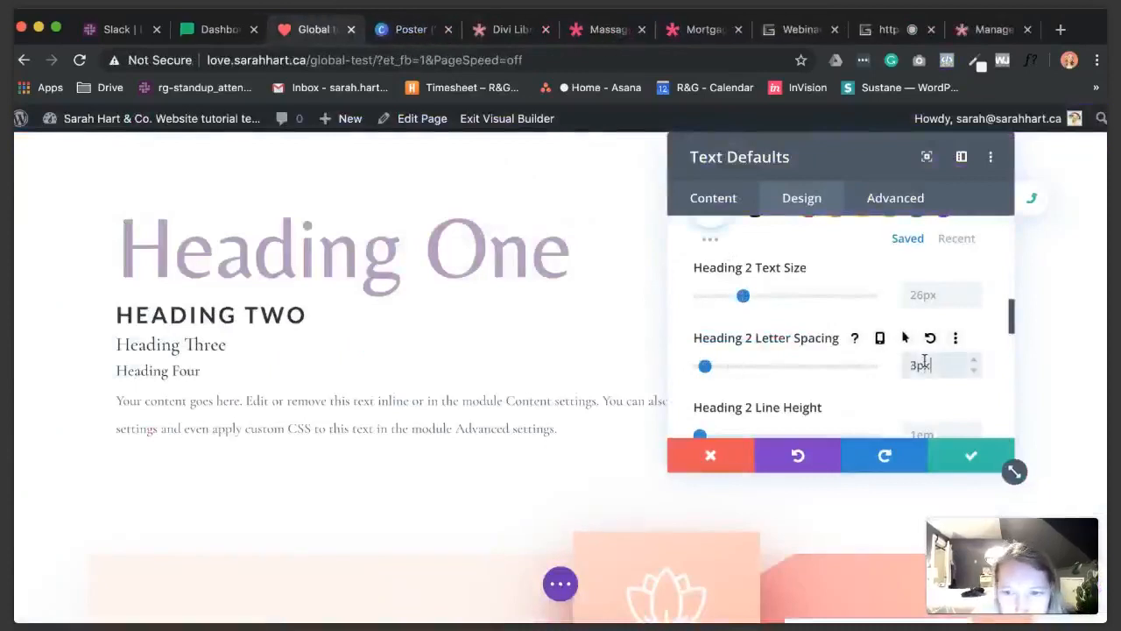
pyautogui.moveTo(706, 366)
pyautogui.mouseDown()
pyautogui.moveTo(735, 370)
pyautogui.moveTo(705, 367)
pyautogui.mouseUp()
pyautogui.click(922, 364)
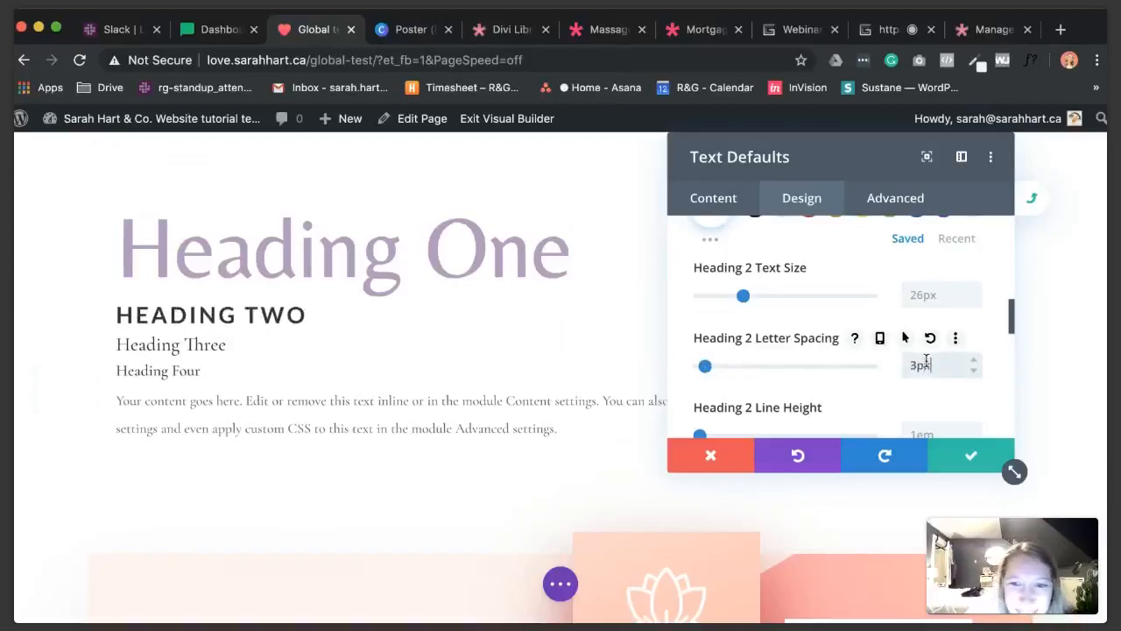
# - Try a 12px letter spacing on Heading 2 and set it back to 3px
pyautogui.moveTo(706, 369); pyautogui.dragTo(721, 371)
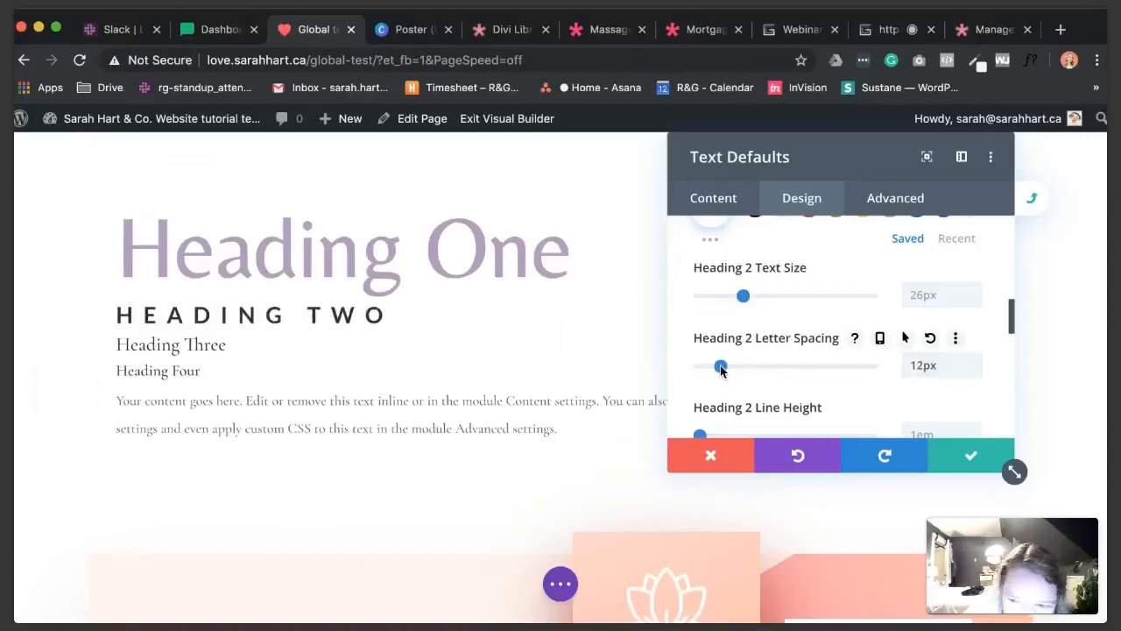
pyautogui.moveTo(928, 364); pyautogui.dragTo(877, 366)
pyautogui.write('2')
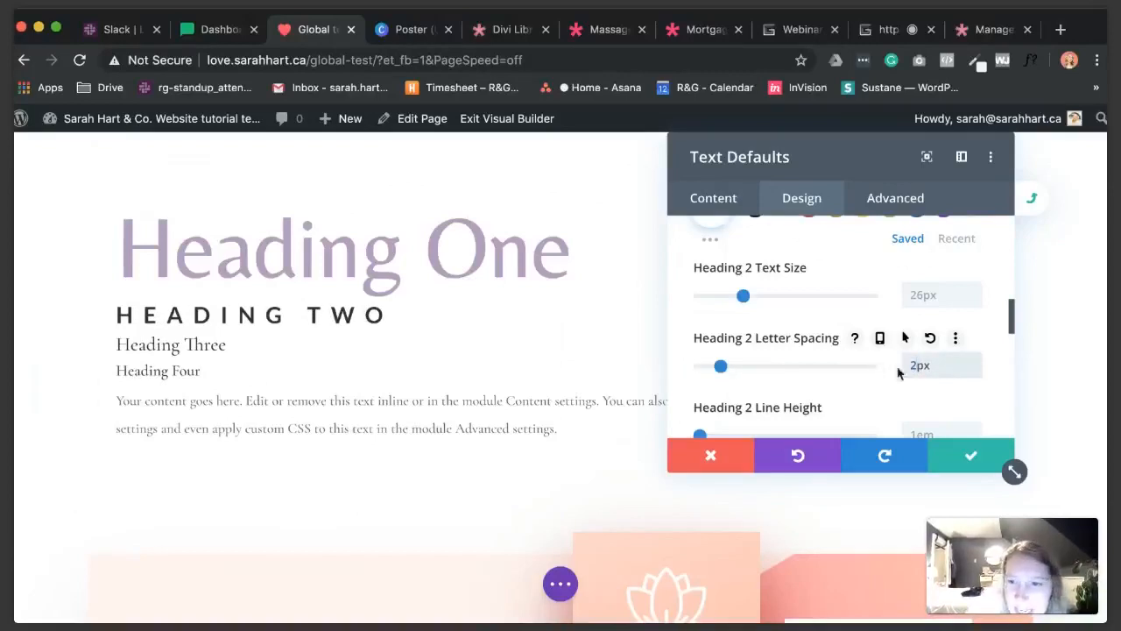
pyautogui.doubleClick(915, 366)
pyautogui.click(918, 365)
pyautogui.press('BackSpace')
pyautogui.write('3')
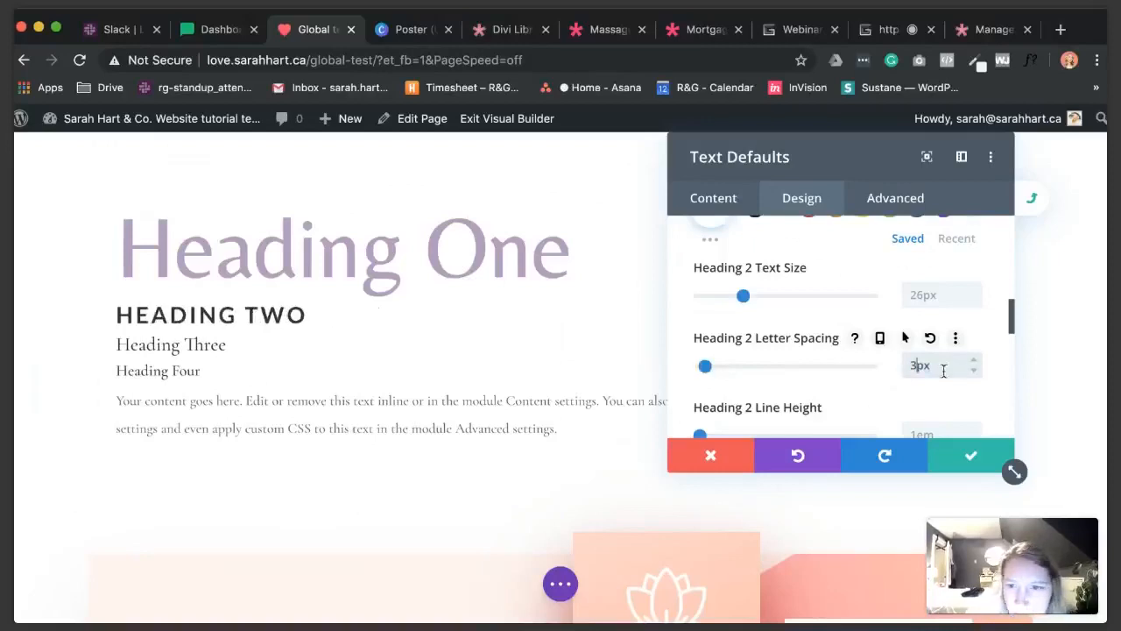
# - Set the default Heading 2 text color to the dark blue from the recent colors and show the saved palette again
pyautogui.scroll(3, 692, 337)
pyautogui.scroll(-1, 691, 334)
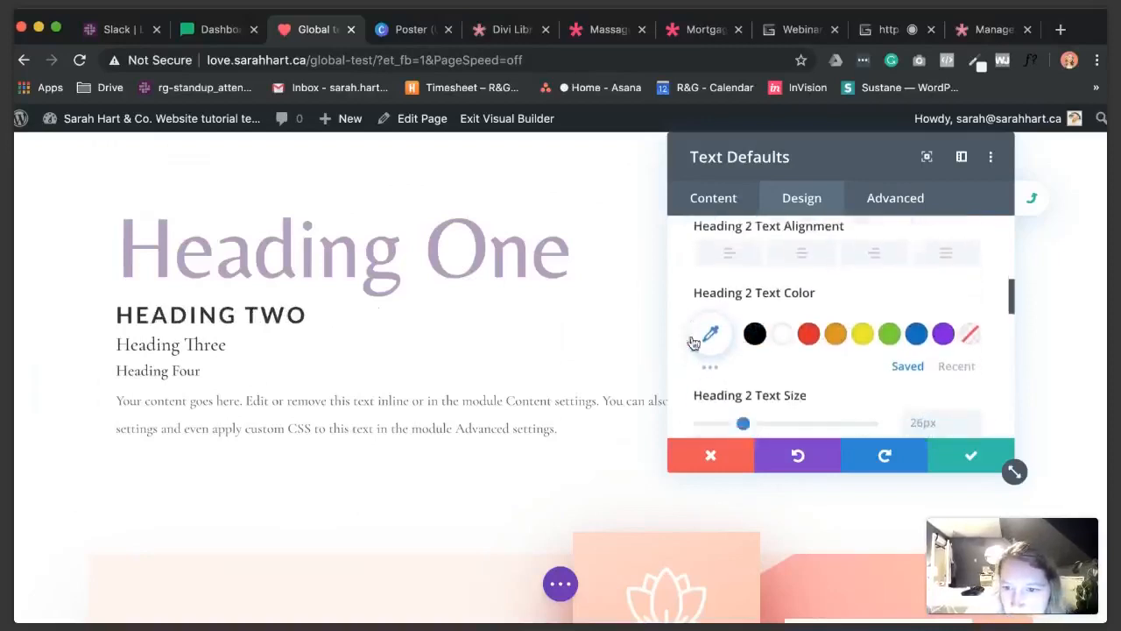
pyautogui.click(956, 367)
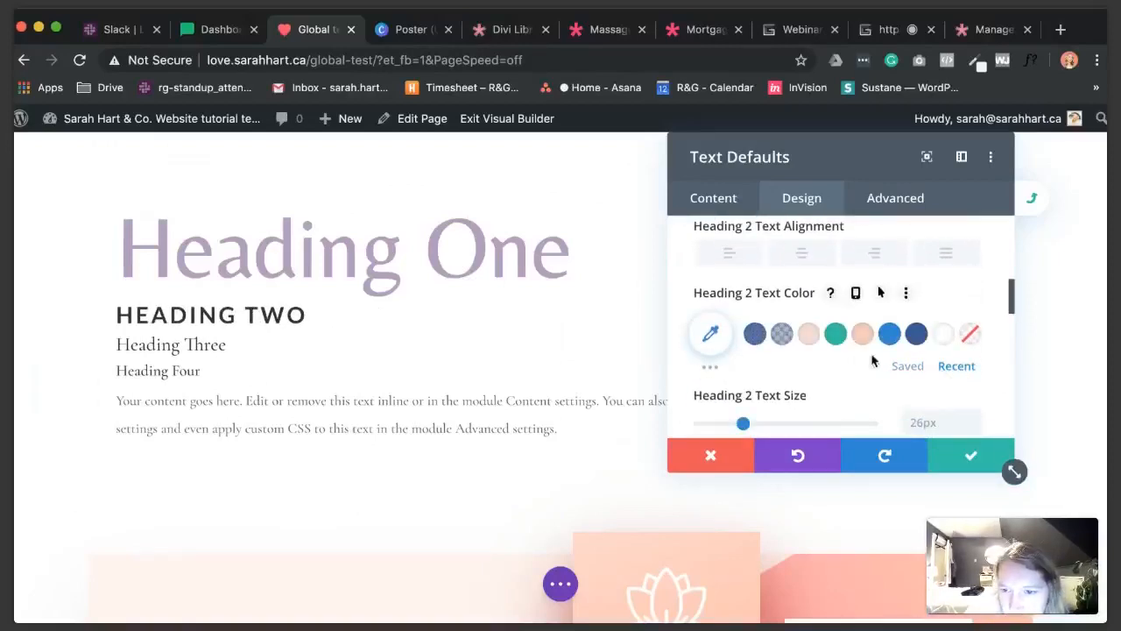
pyautogui.click(916, 342)
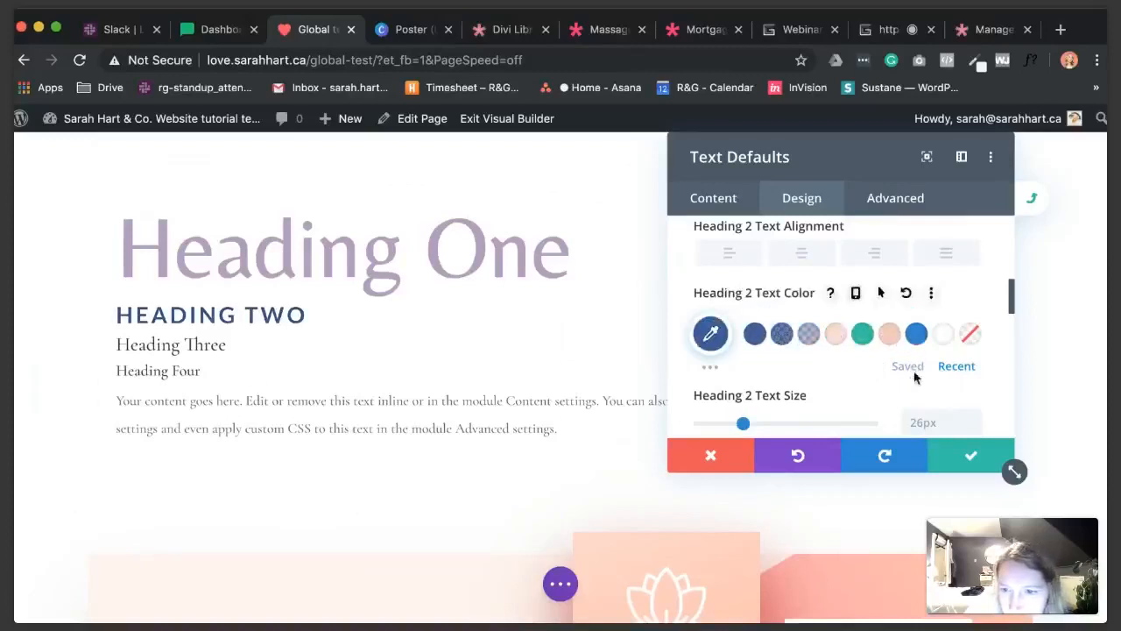
pyautogui.click(915, 375)
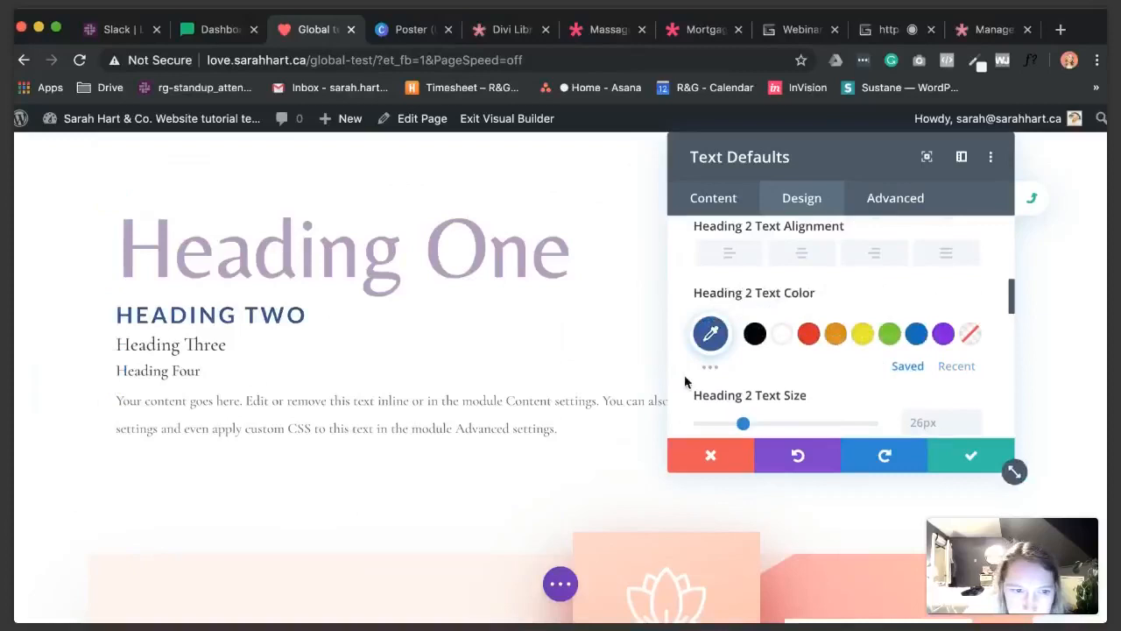
# - Set the default Heading 2 desktop text size to 44px
pyautogui.scroll(-2, 684, 382)
pyautogui.scroll(-1, 685, 381)
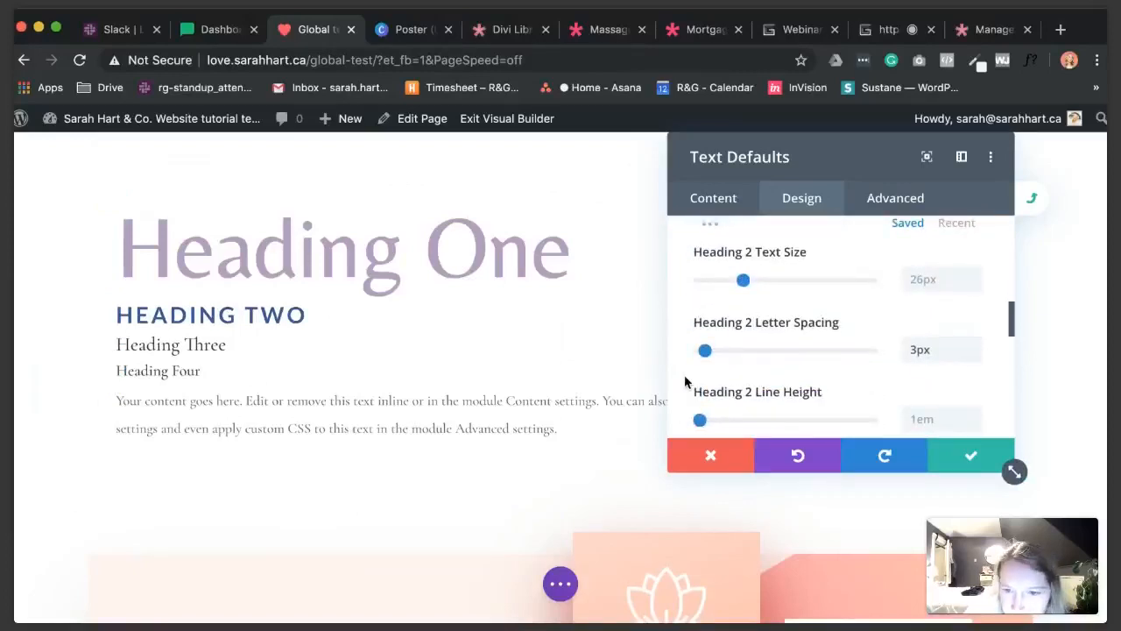
pyautogui.scroll(-3, 685, 382)
pyautogui.scroll(3, 685, 382)
pyautogui.scroll(3, 685, 382)
pyautogui.scroll(-1, 684, 374)
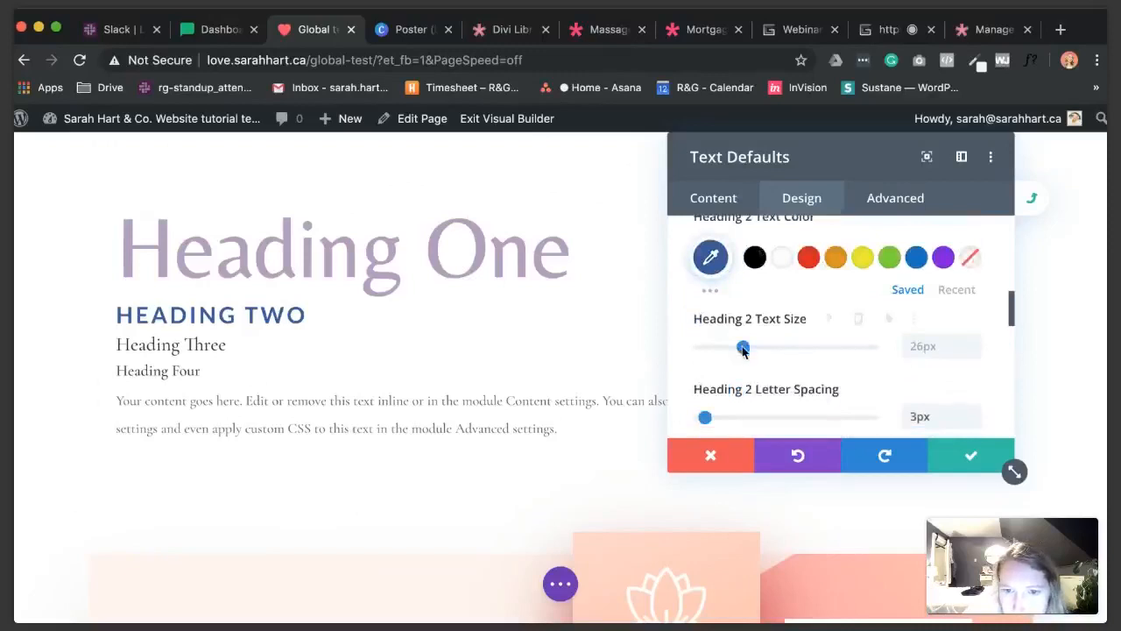
pyautogui.moveTo(744, 348); pyautogui.dragTo(775, 350)
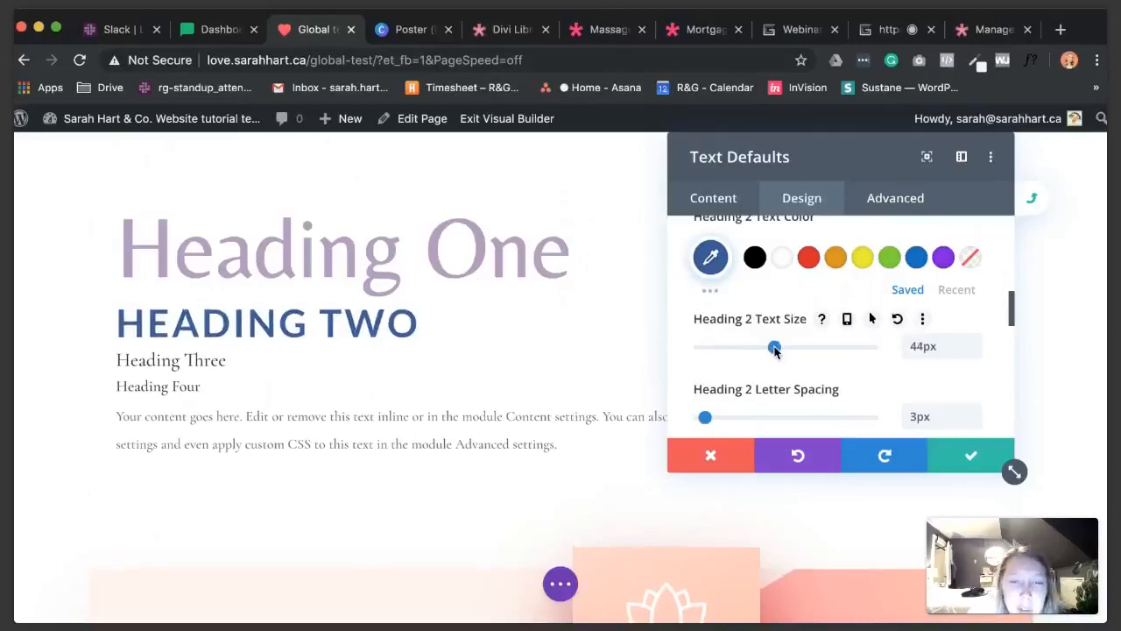
# - Set the default Heading 2 text size to 32px for tablet and 28px for phone
pyautogui.click(847, 320)
pyautogui.click(845, 358)
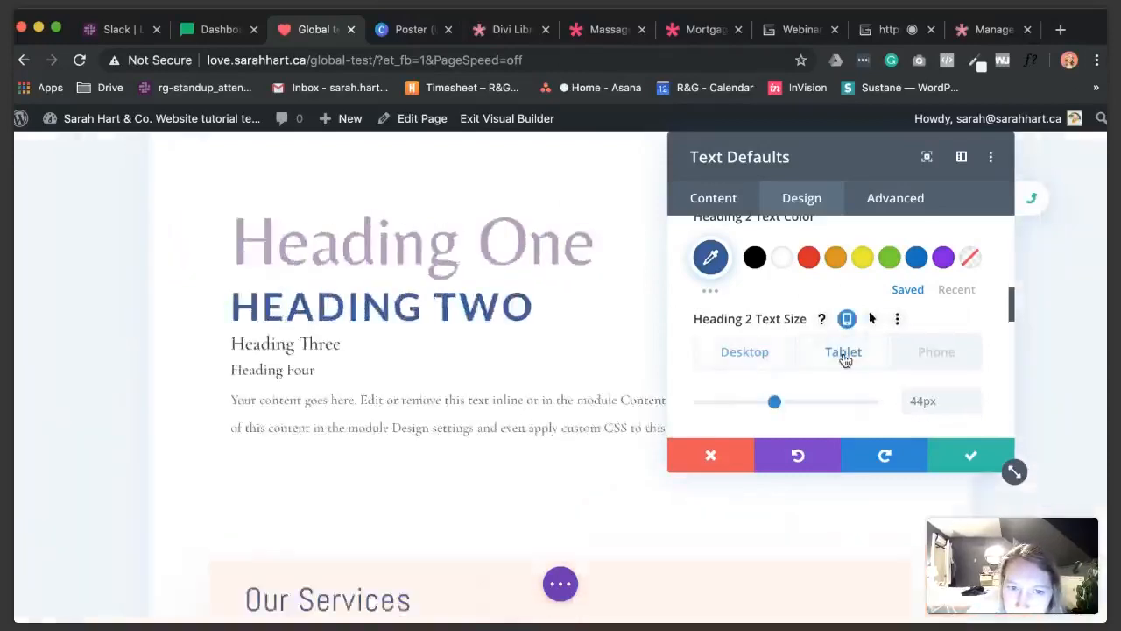
pyautogui.click(925, 404)
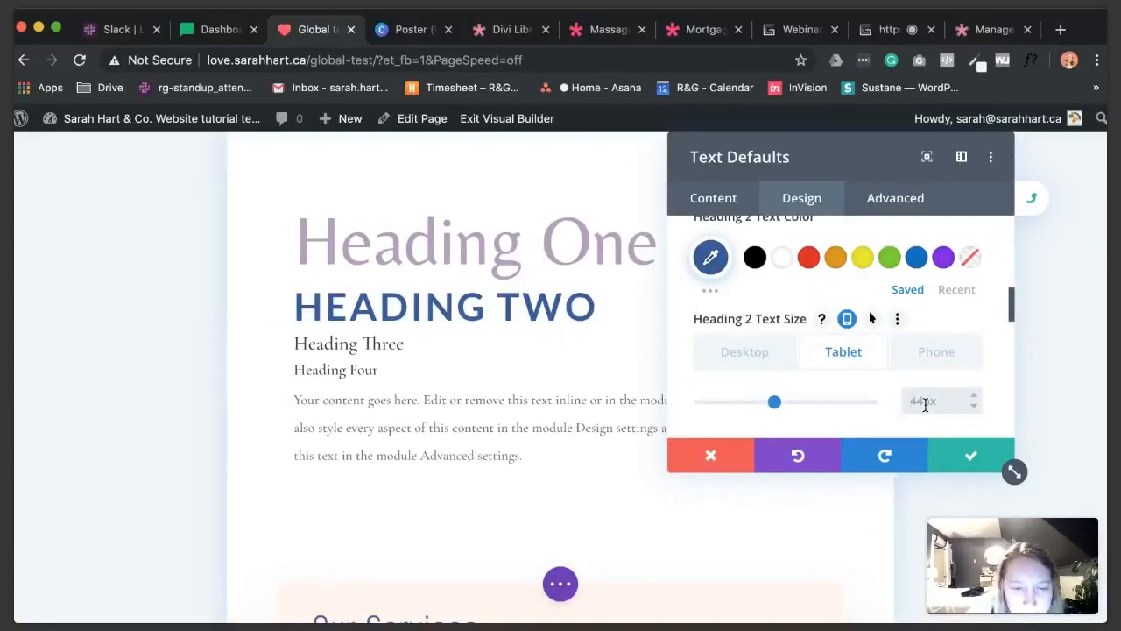
pyautogui.write('32')
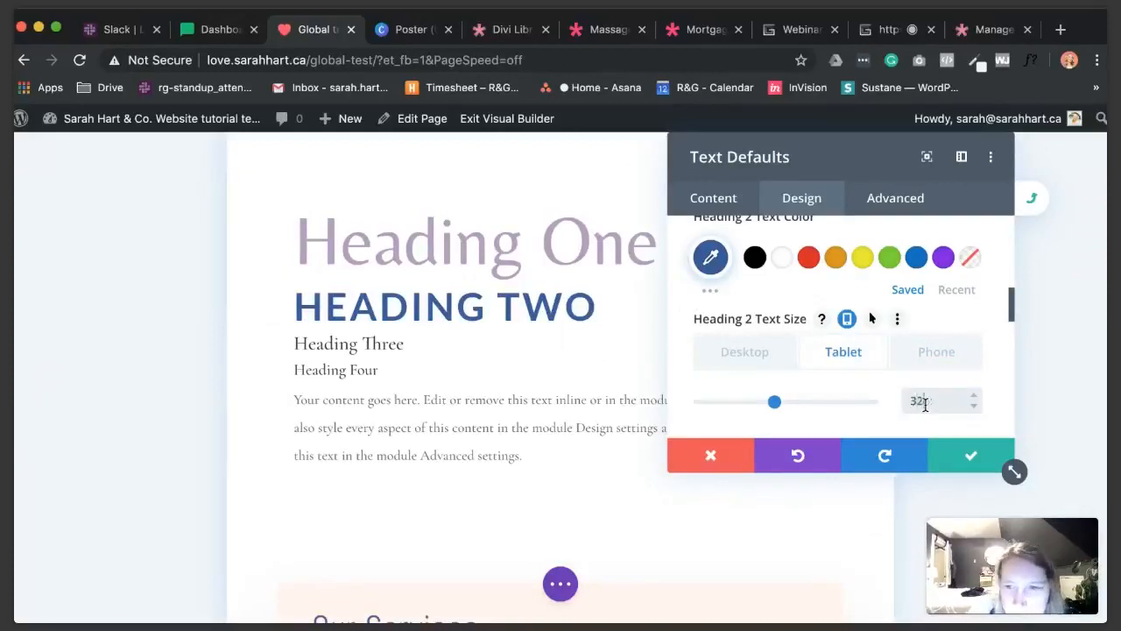
pyautogui.click(936, 355)
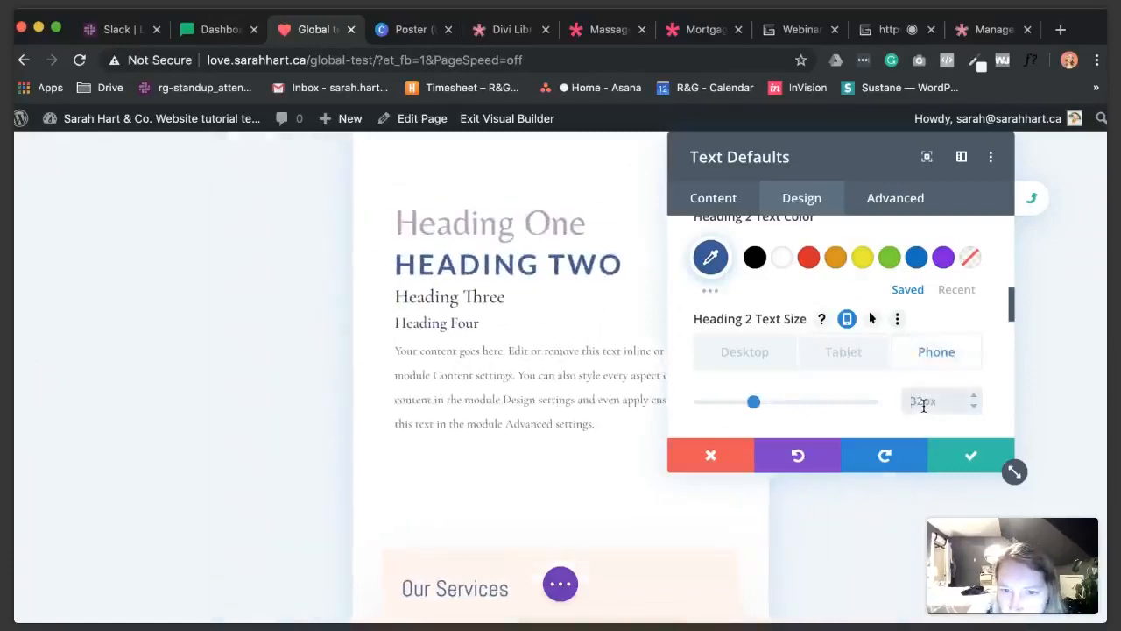
pyautogui.write('28')
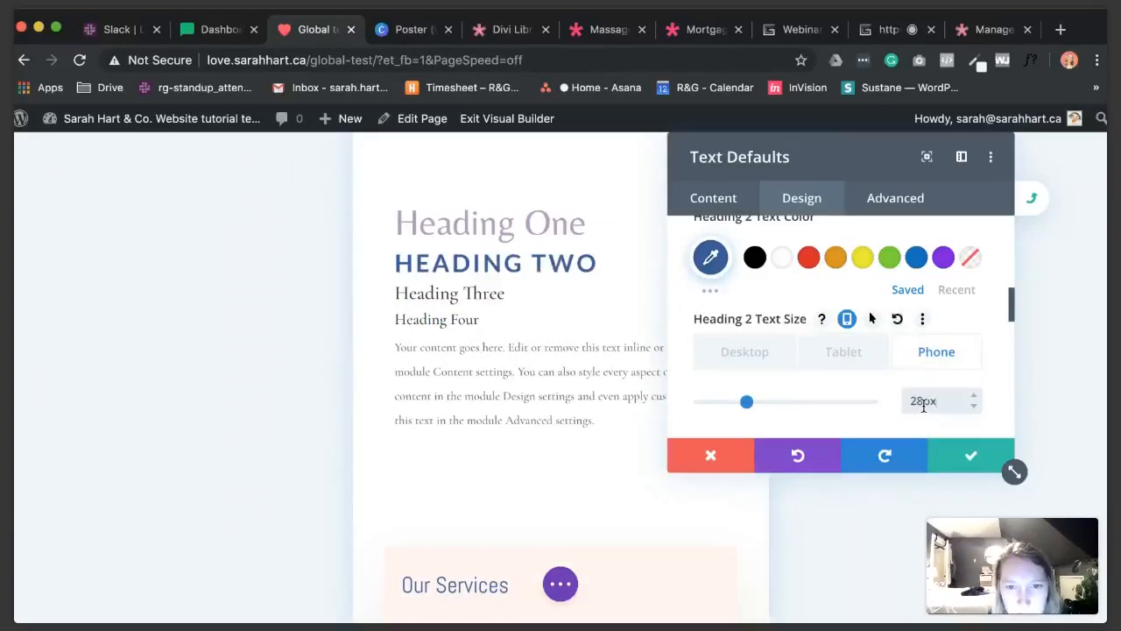
# - Set the default Heading 2 text size for phone to 21px
pyautogui.moveTo(923, 405); pyautogui.dragTo(867, 405)
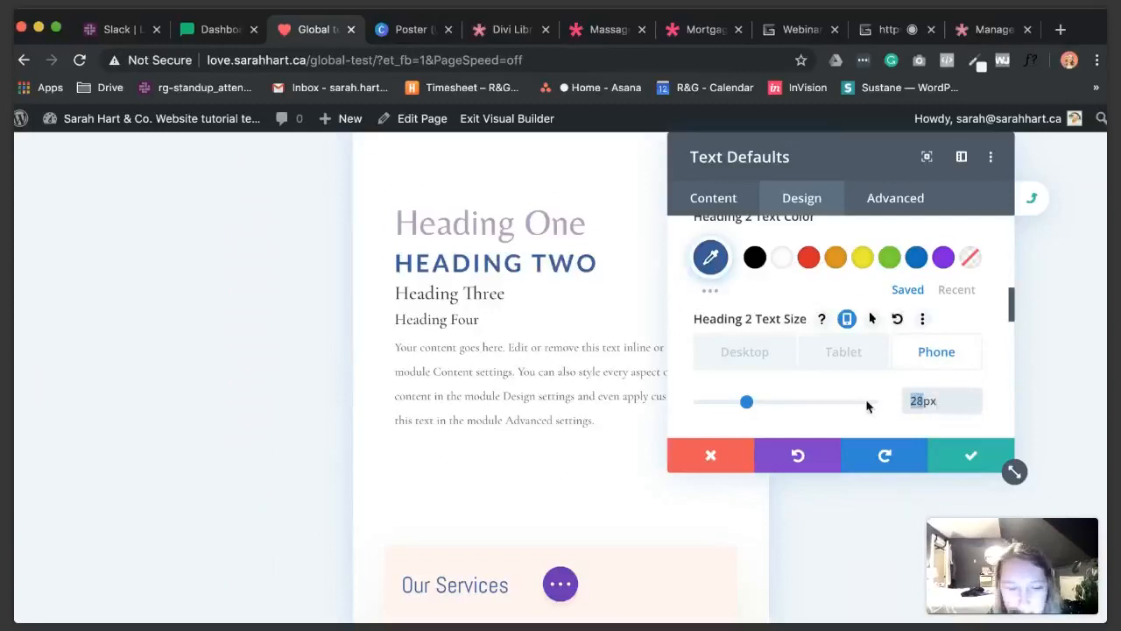
pyautogui.press('BackSpace')
pyautogui.write('21')
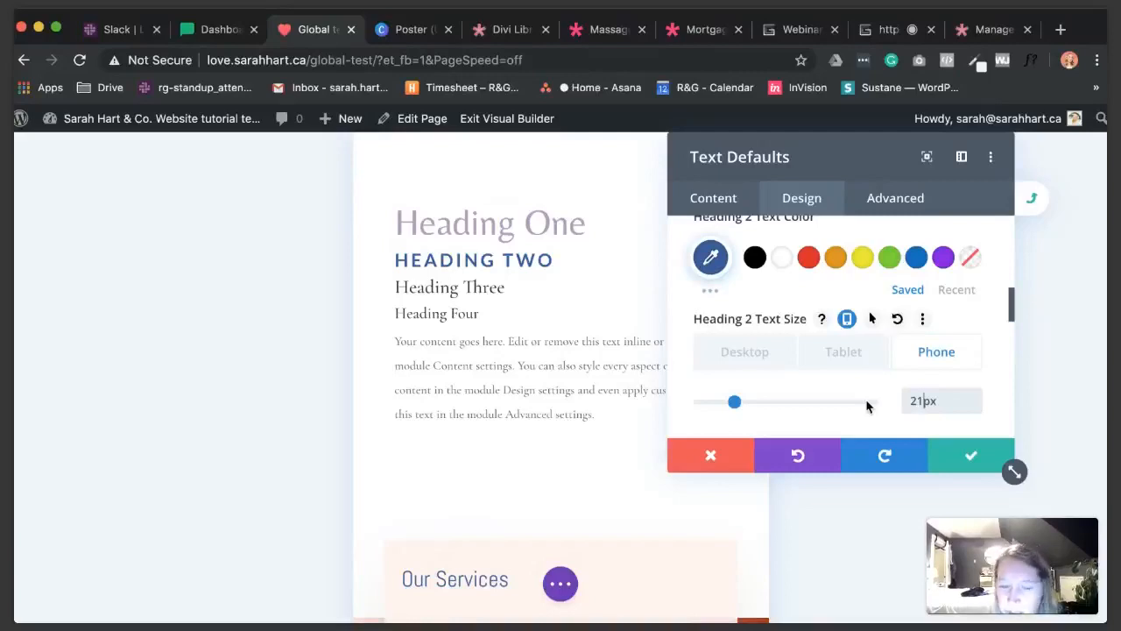
pyautogui.scroll(-1, 847, 388)
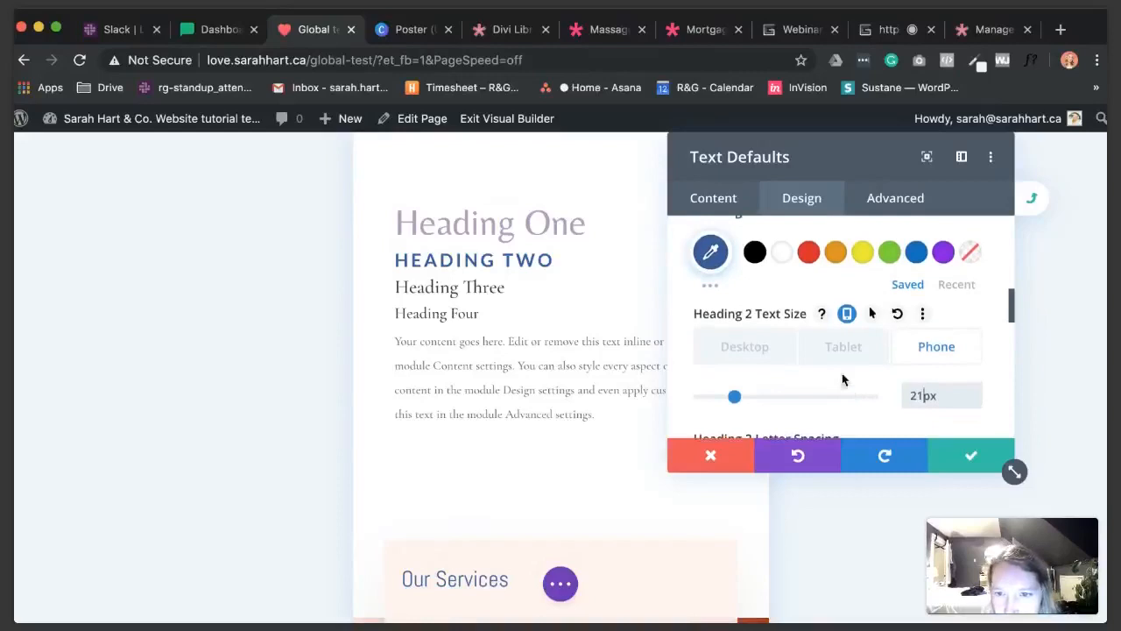
# - Switch to the Heading 3 defaults and set the Heading 3 font to Belleza
pyautogui.scroll(6, 840, 383)
pyautogui.click(821, 386)
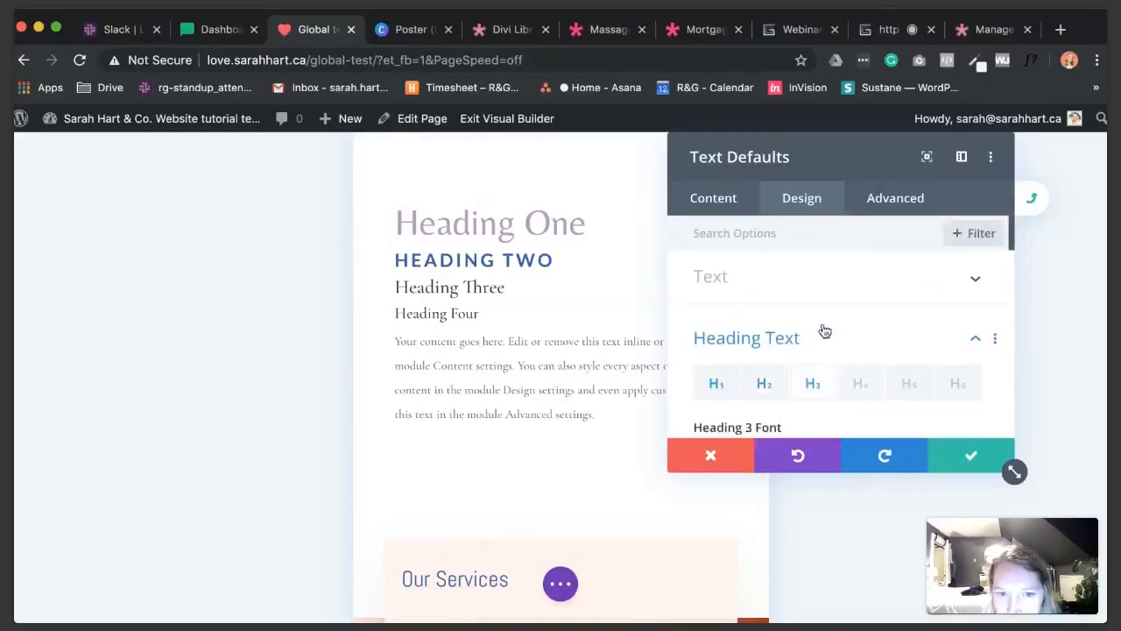
pyautogui.scroll(-5, 825, 329)
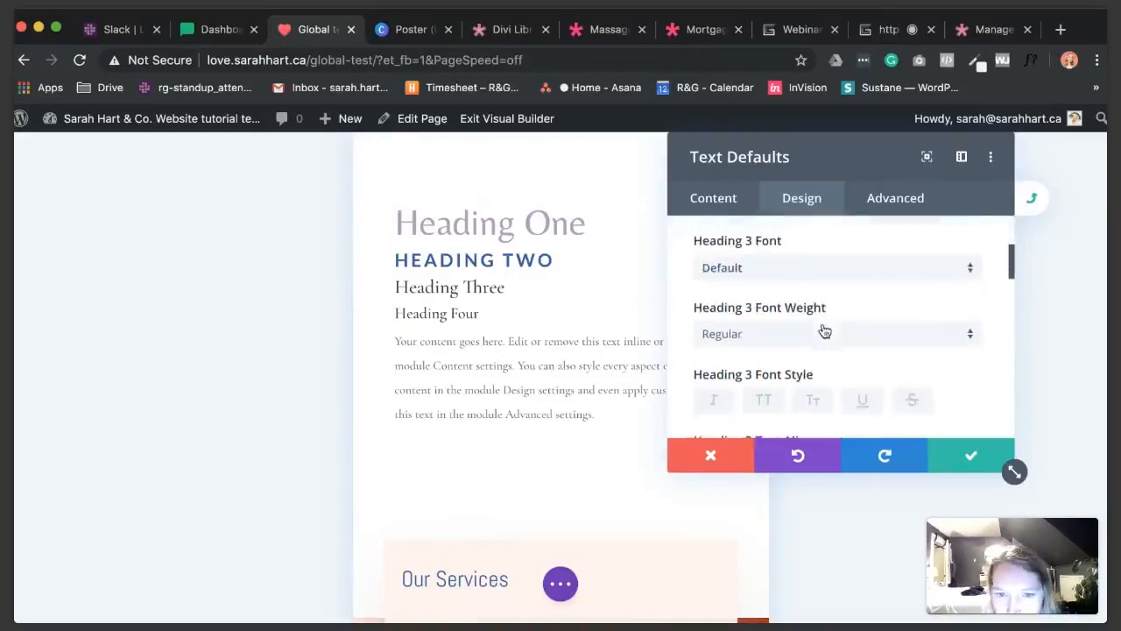
pyautogui.click(783, 270)
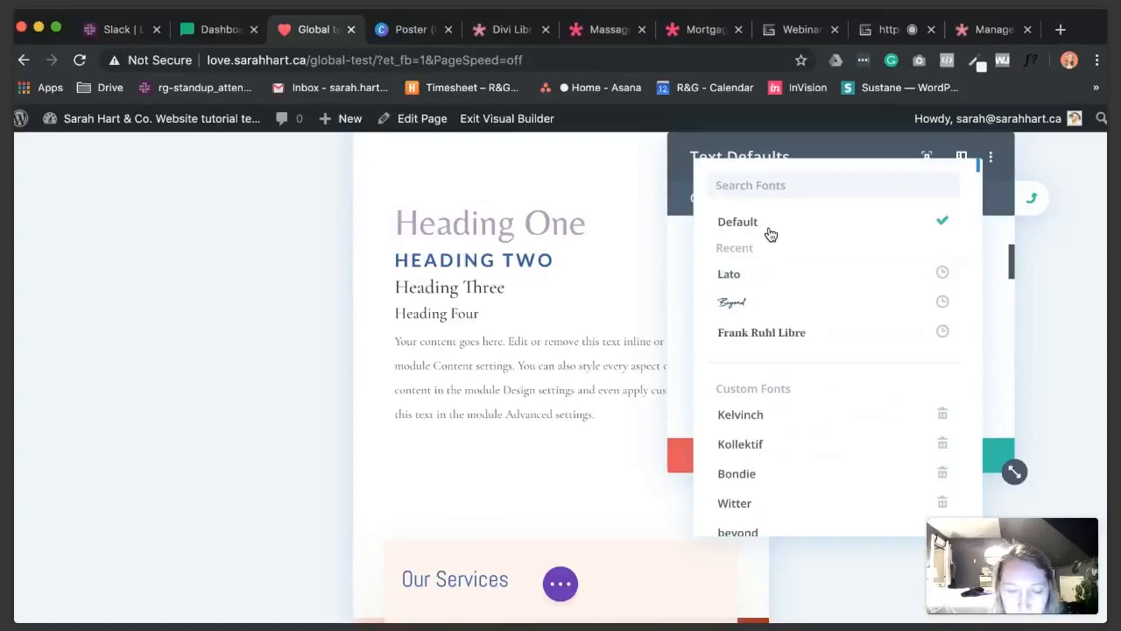
pyautogui.write('bell')
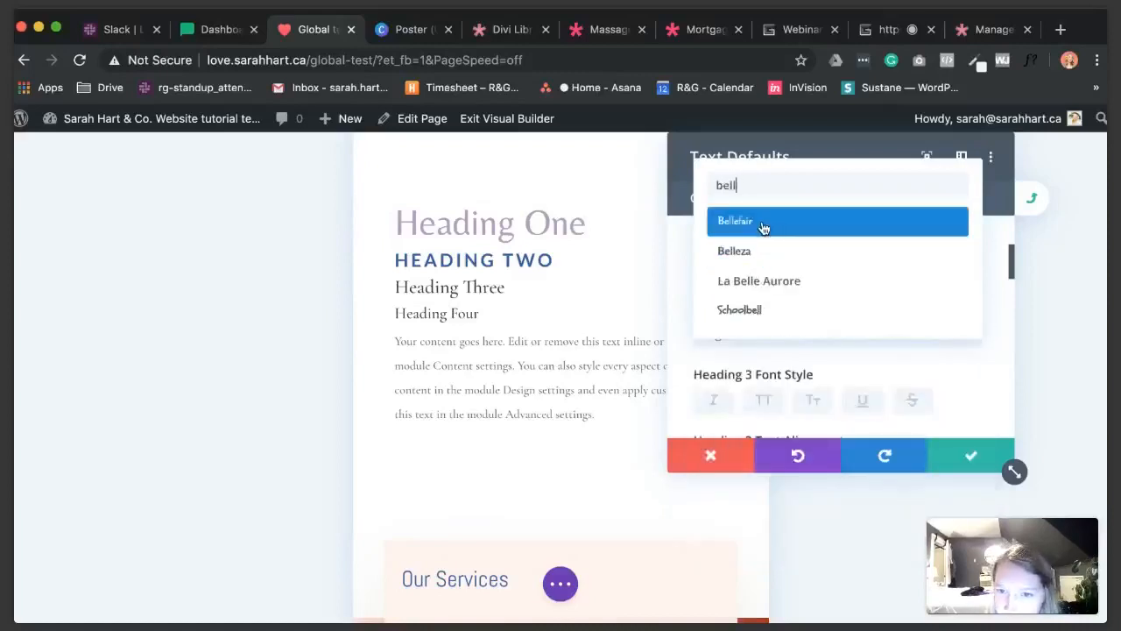
pyautogui.click(747, 251)
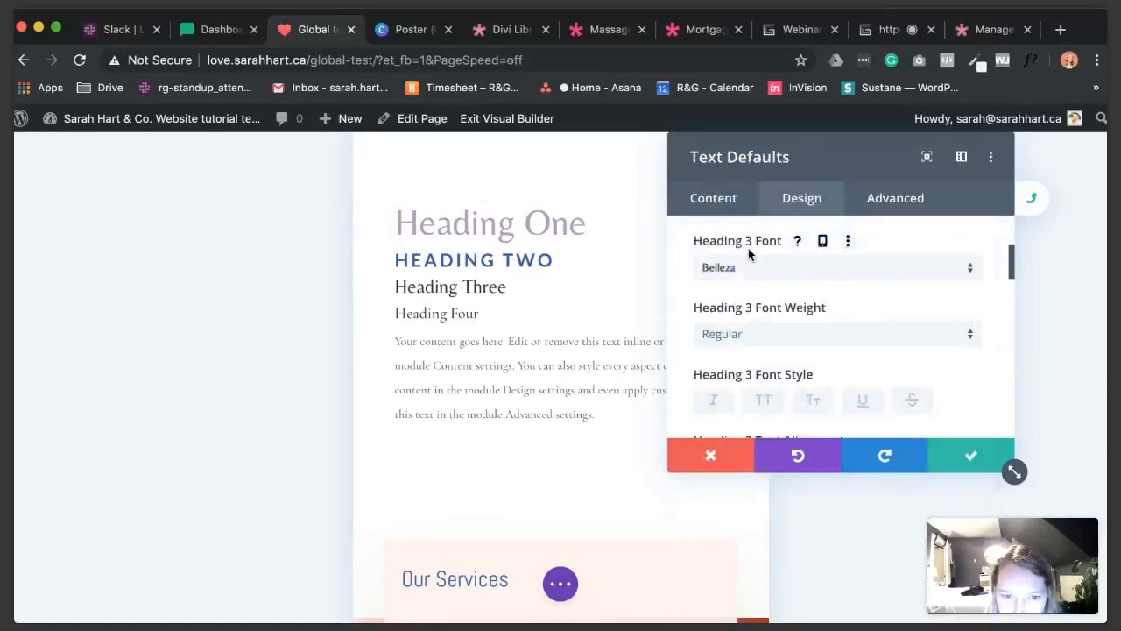
# - Enable responsive sizing for the default Heading 3 text size and set the desktop value to 34px
pyautogui.scroll(-1, 759, 295)
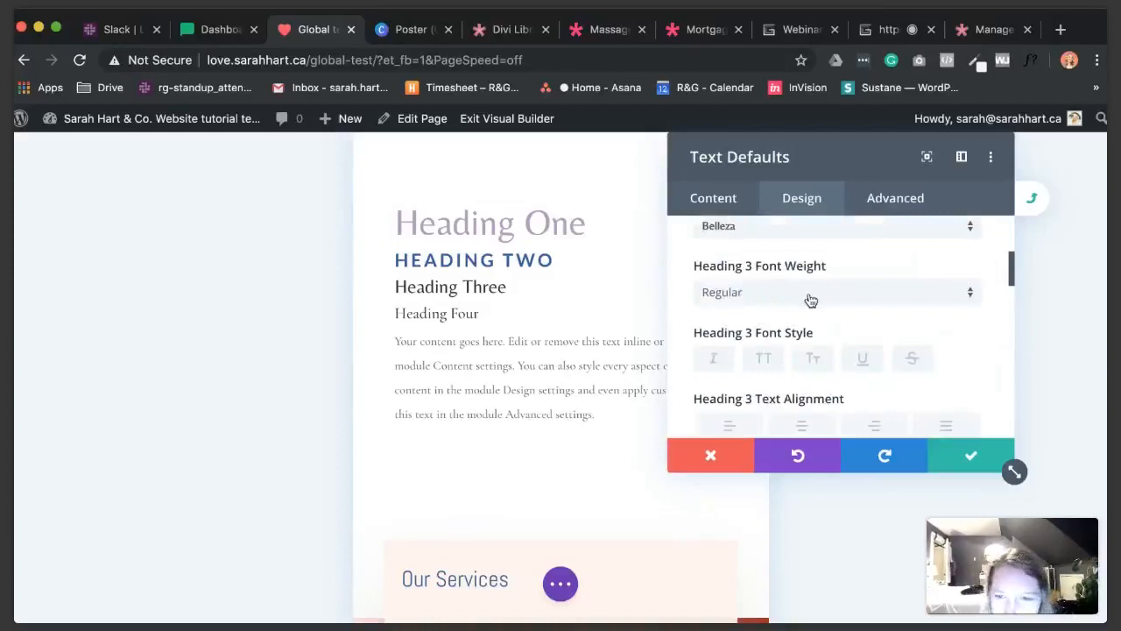
pyautogui.scroll(-2, 809, 298)
pyautogui.scroll(-3, 808, 298)
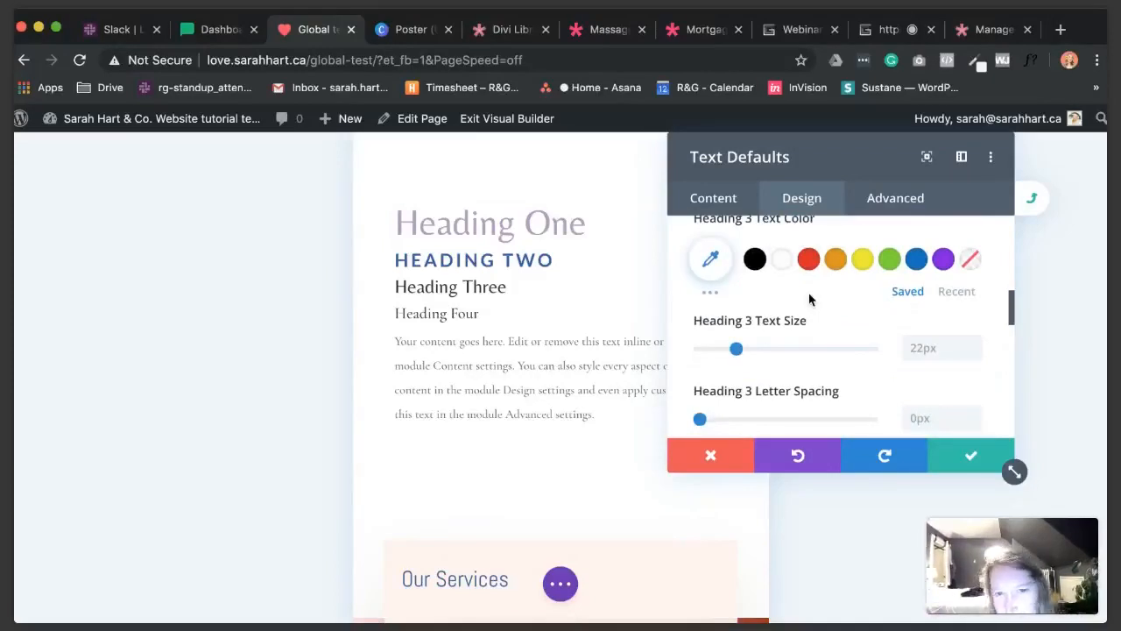
pyautogui.scroll(-1, 809, 297)
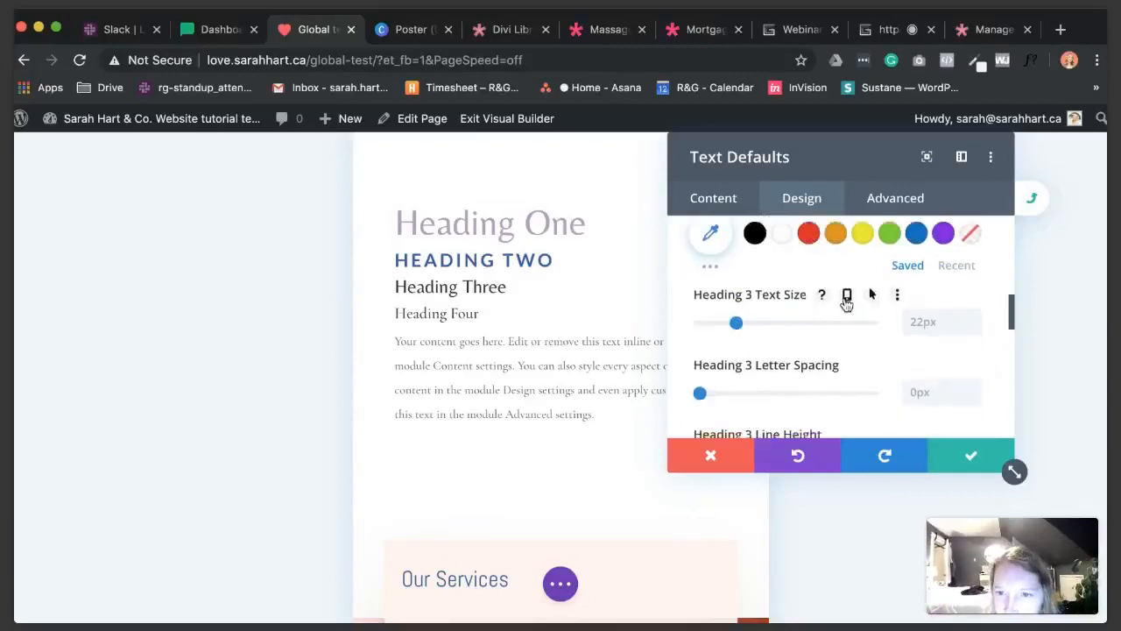
pyautogui.click(847, 295)
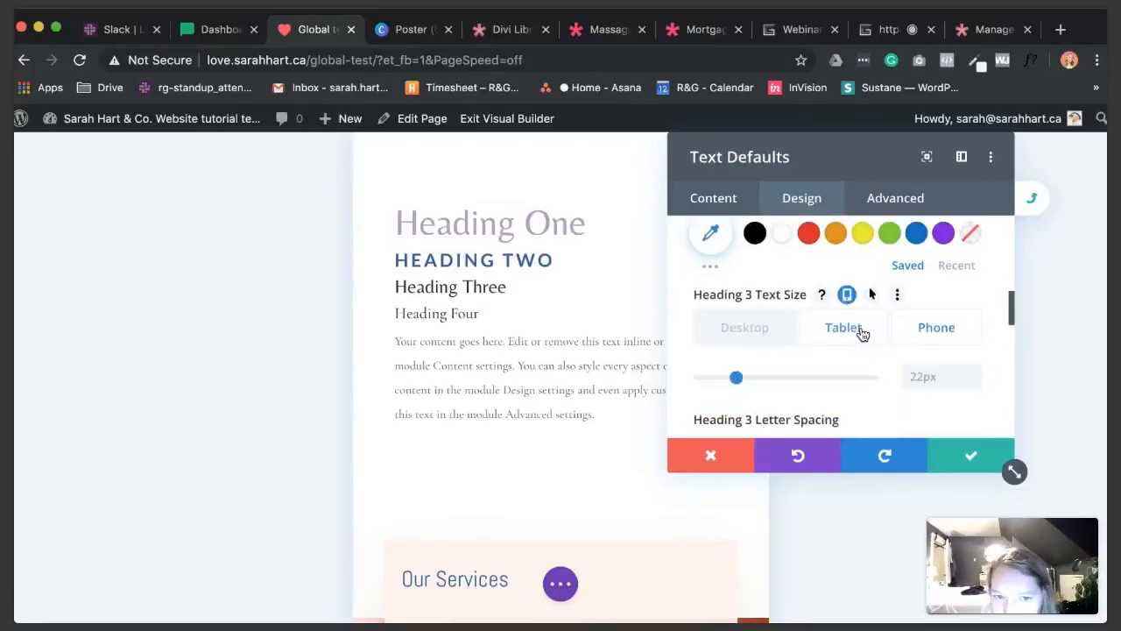
pyautogui.click(862, 333)
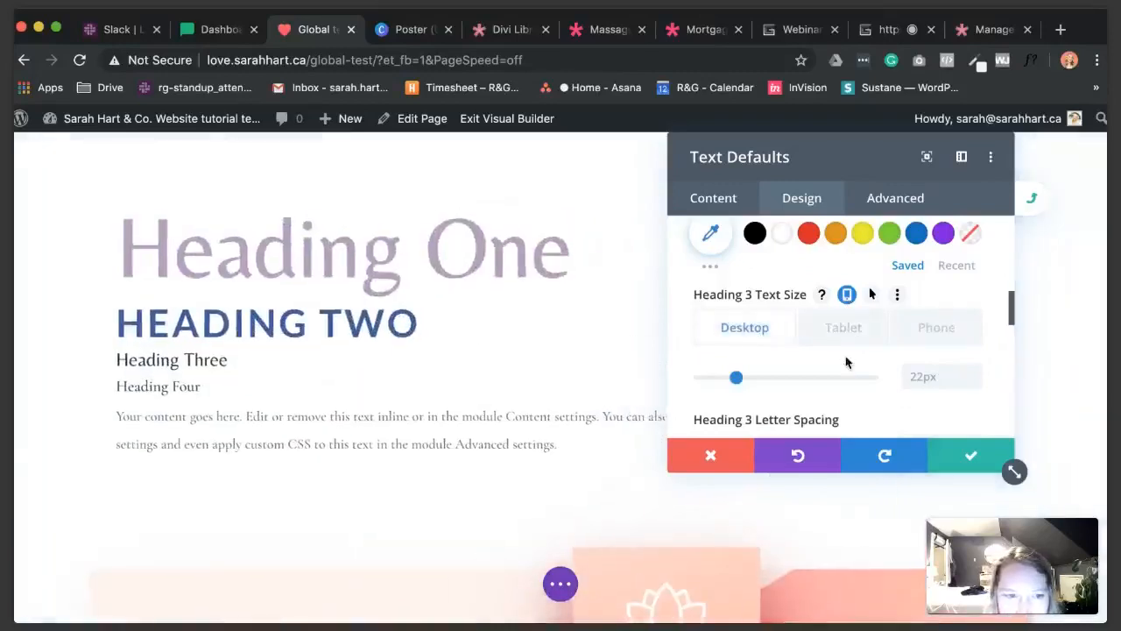
pyautogui.click(911, 368)
pyautogui.write('34')
pyautogui.press('Return')
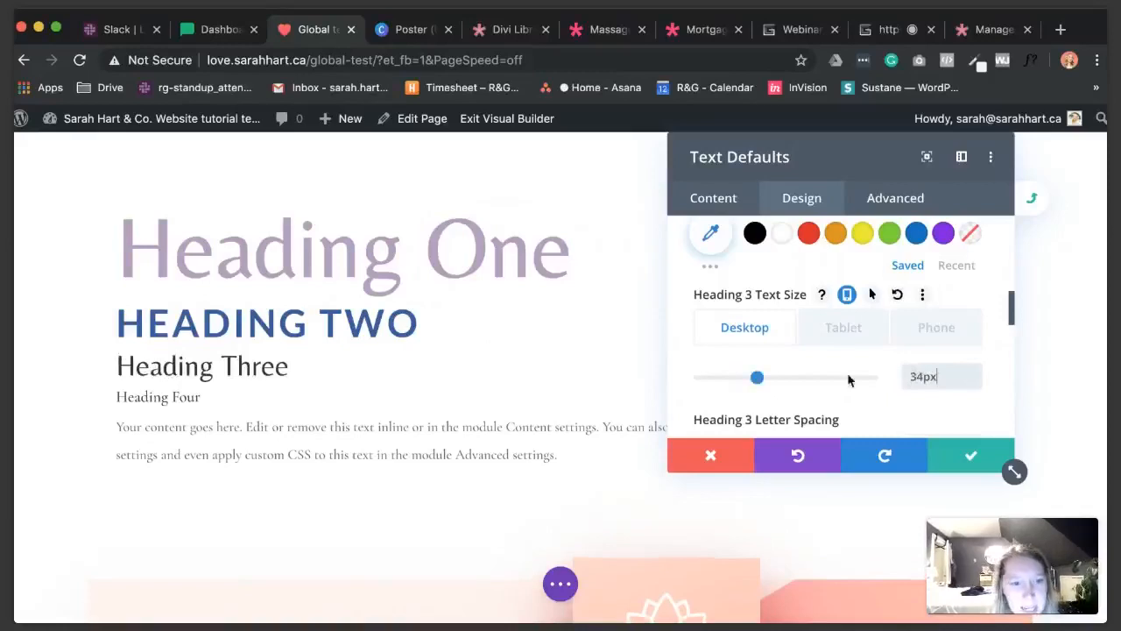
# - Increase the default Heading 3 desktop text size, trying 36px before setting it to 38px
pyautogui.click(925, 376)
pyautogui.press('BackSpace')
pyautogui.write('6')
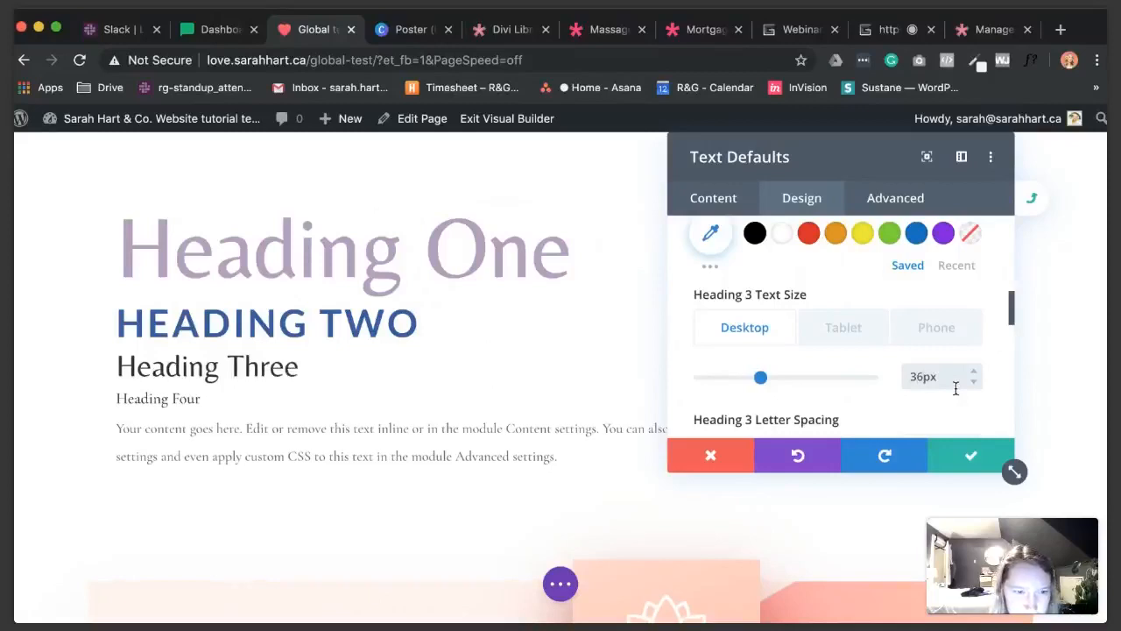
pyautogui.press('BackSpace')
pyautogui.write('8')
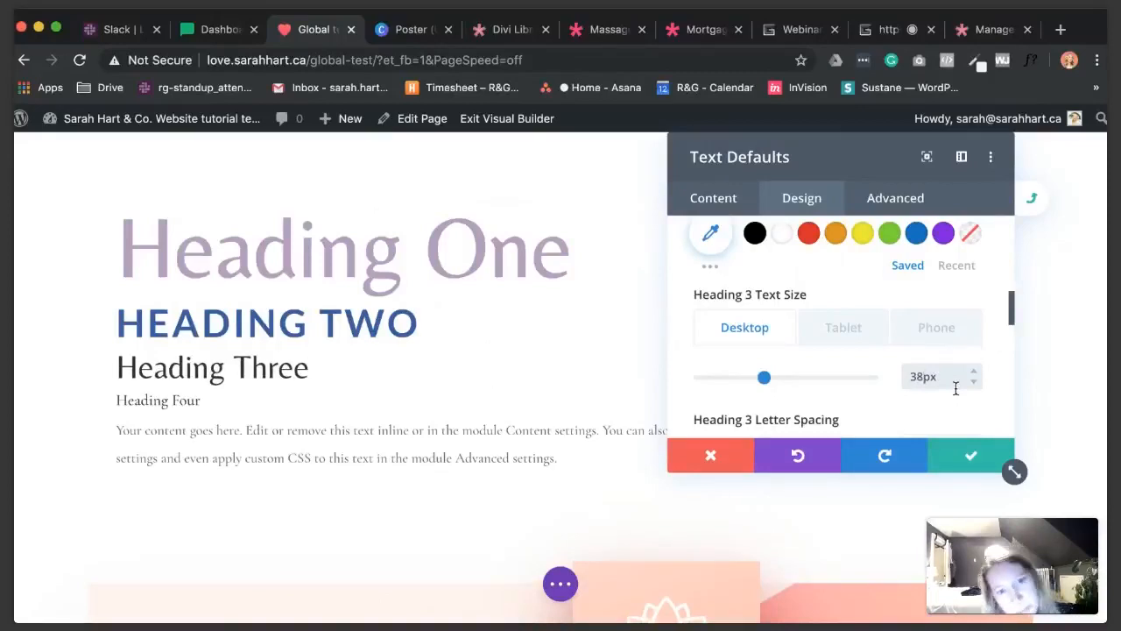
# - Set the default Heading 3 line height to 1.3em
pyautogui.scroll(-2, 876, 394)
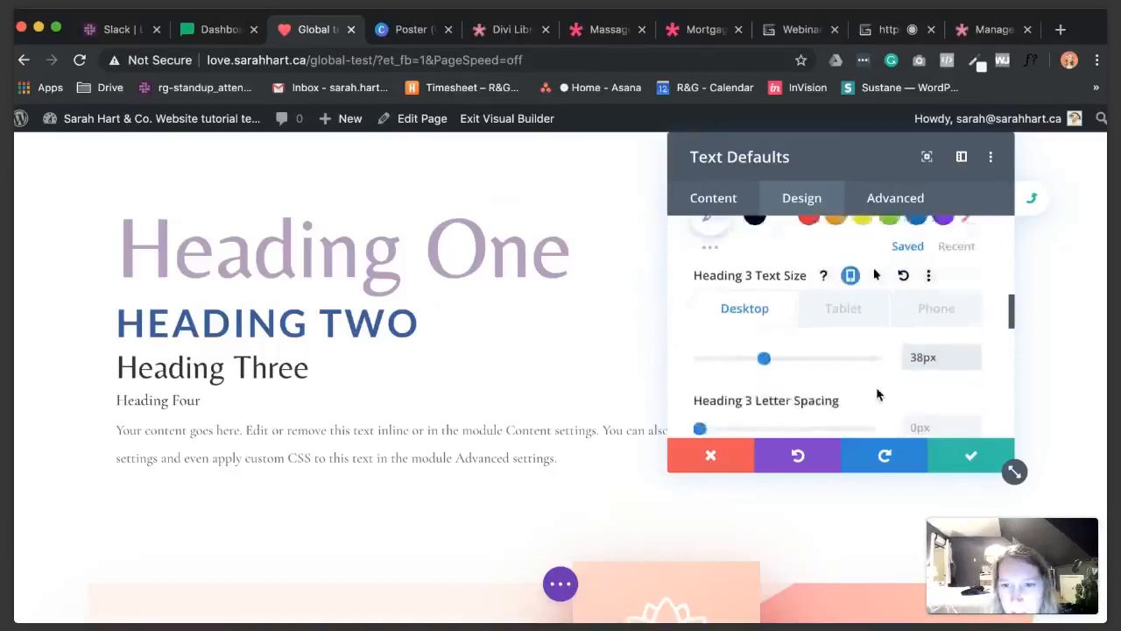
pyautogui.scroll(4, 878, 394)
pyautogui.scroll(-5, 878, 395)
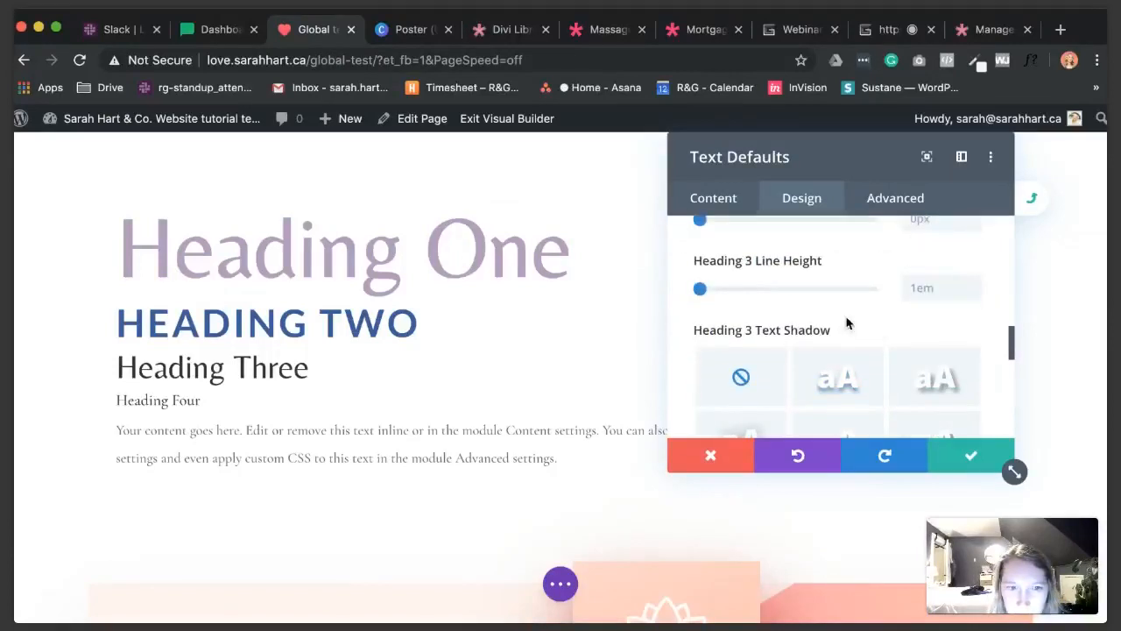
pyautogui.scroll(1, 846, 323)
pyautogui.moveTo(701, 304)
pyautogui.mouseDown()
pyautogui.moveTo(742, 306)
pyautogui.moveTo(700, 303)
pyautogui.mouseUp()
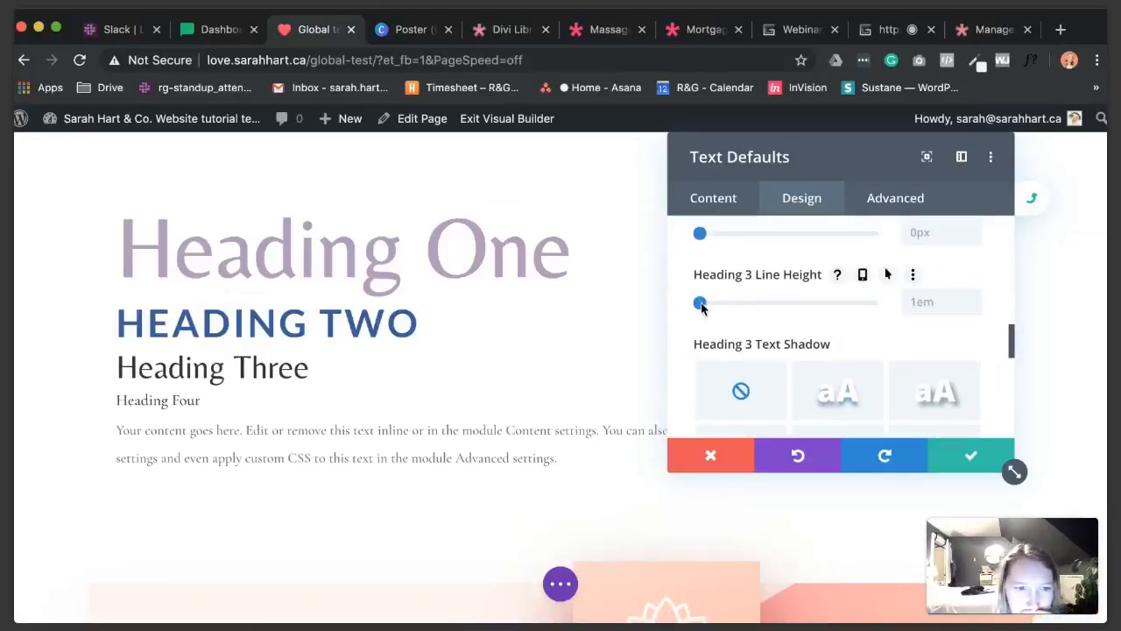
pyautogui.moveTo(701, 306); pyautogui.dragTo(726, 306)
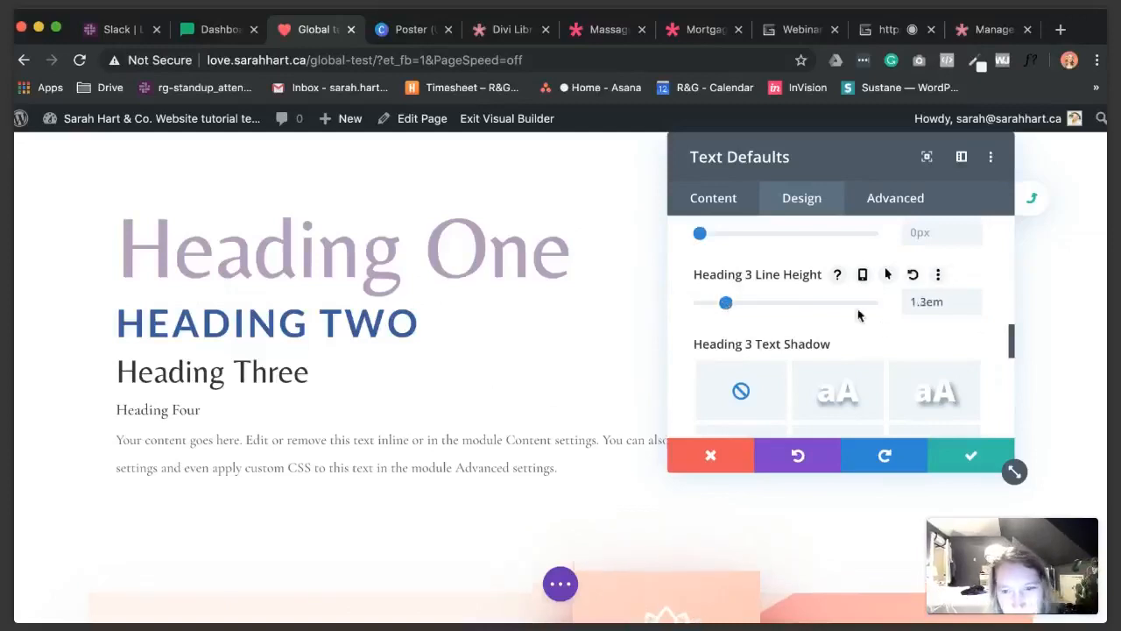
# - Return to the Heading 2 defaults and slightly increase the Heading 2 line height
pyautogui.scroll(5, 881, 326)
pyautogui.click(771, 383)
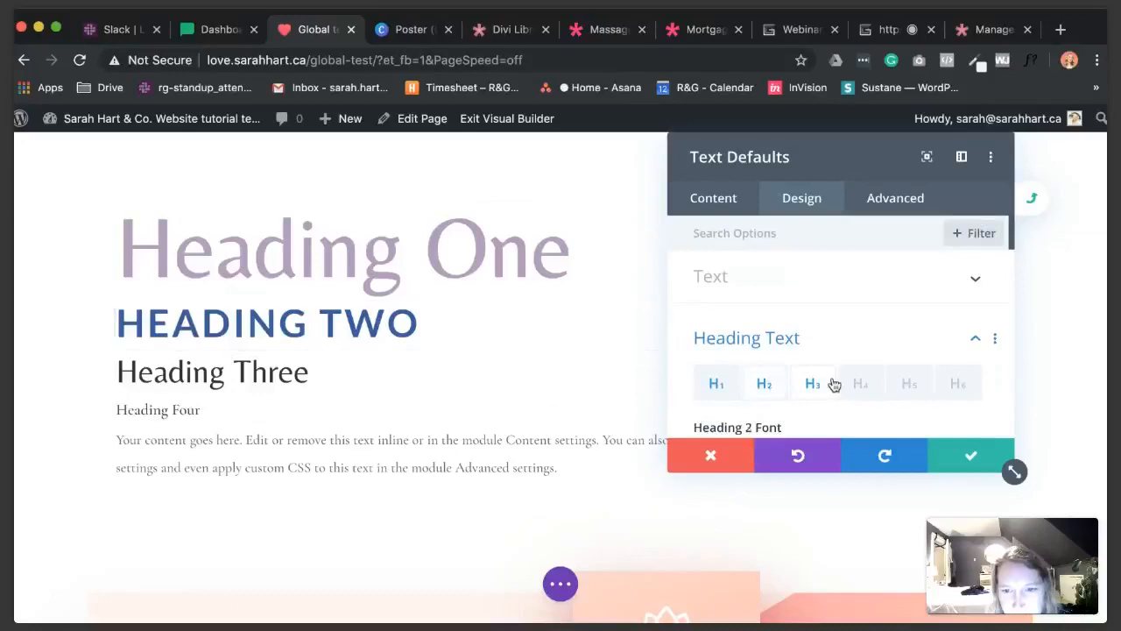
pyautogui.scroll(-10, 833, 383)
pyautogui.scroll(1, 833, 383)
pyautogui.click(715, 319)
pyautogui.moveTo(717, 319); pyautogui.dragTo(723, 320)
pyautogui.scroll(10, 723, 320)
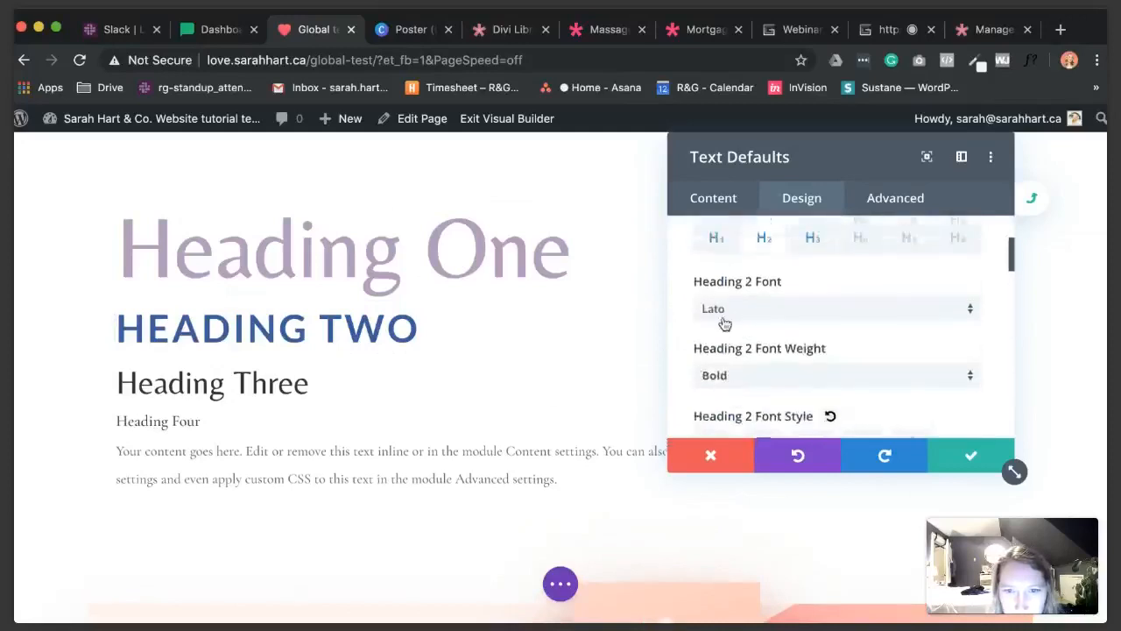
# - Switch to the Heading 4 defaults and set the Heading 4 font to the recently used Belleza
pyautogui.click(858, 387)
pyautogui.scroll(-5, 830, 338)
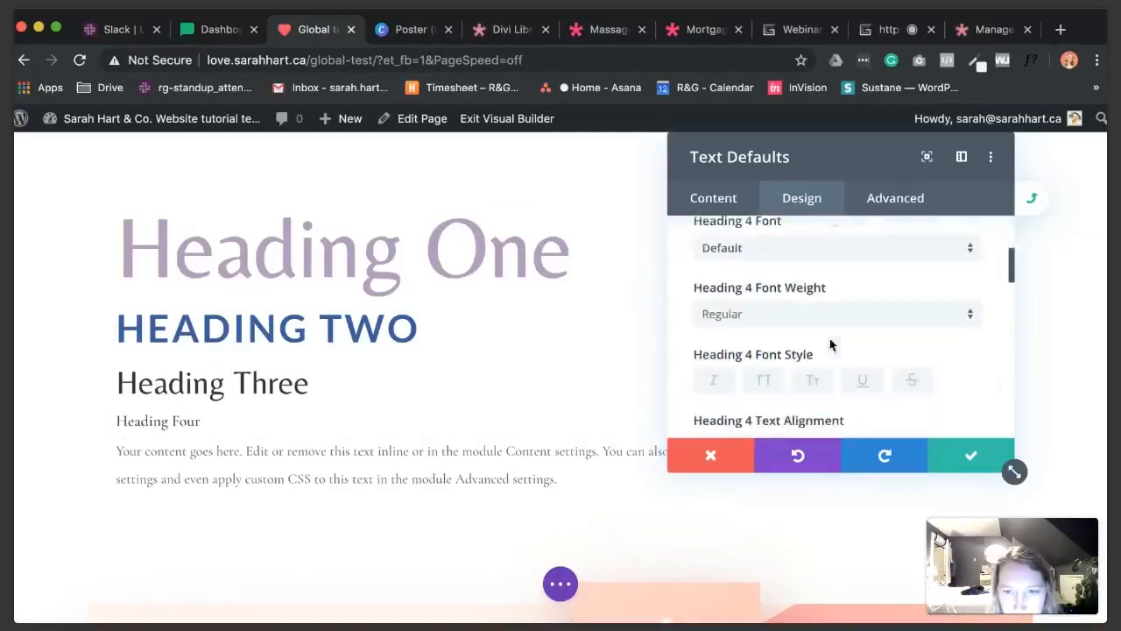
pyautogui.click(764, 248)
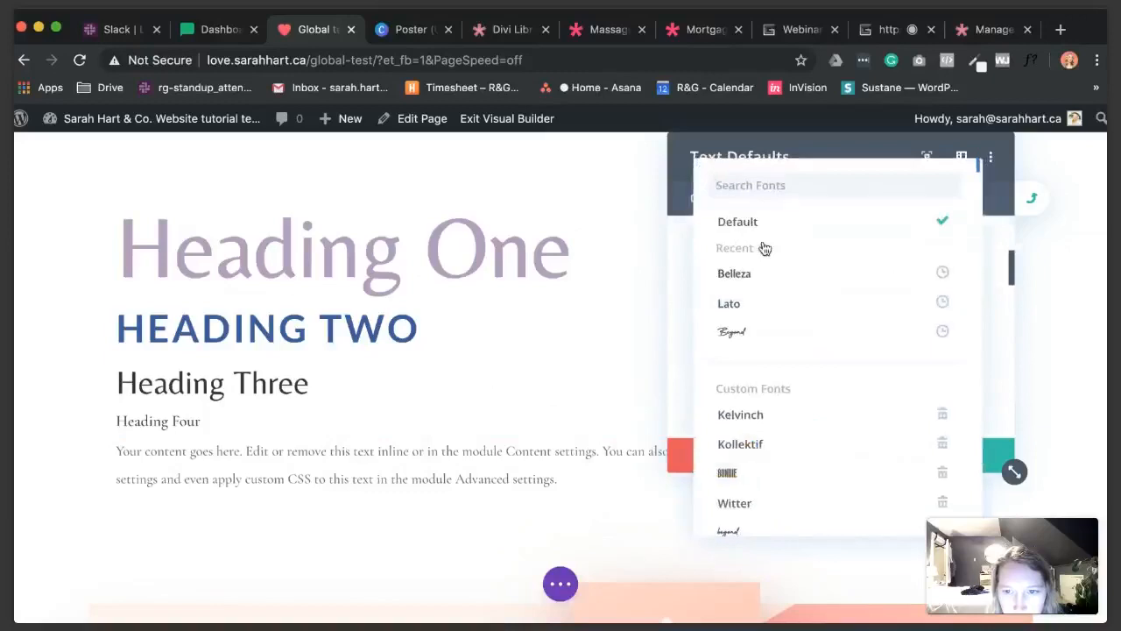
pyautogui.click(761, 265)
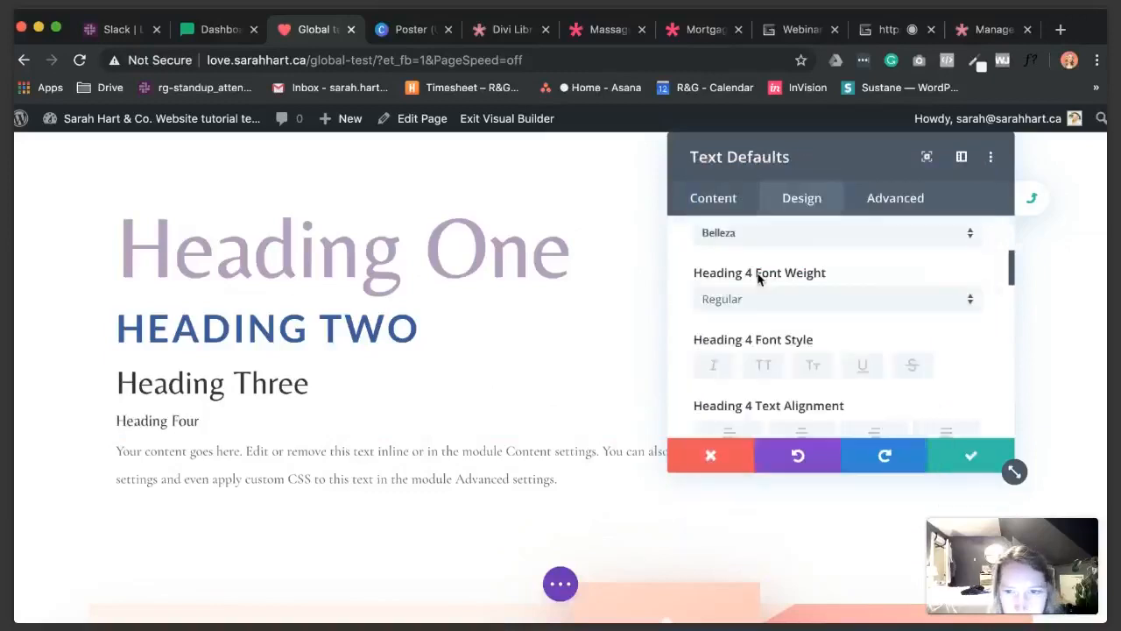
# - Try the semi-transparent blue and #385b9e from the recent colors as the default Heading 4 text color
pyautogui.scroll(-5, 758, 277)
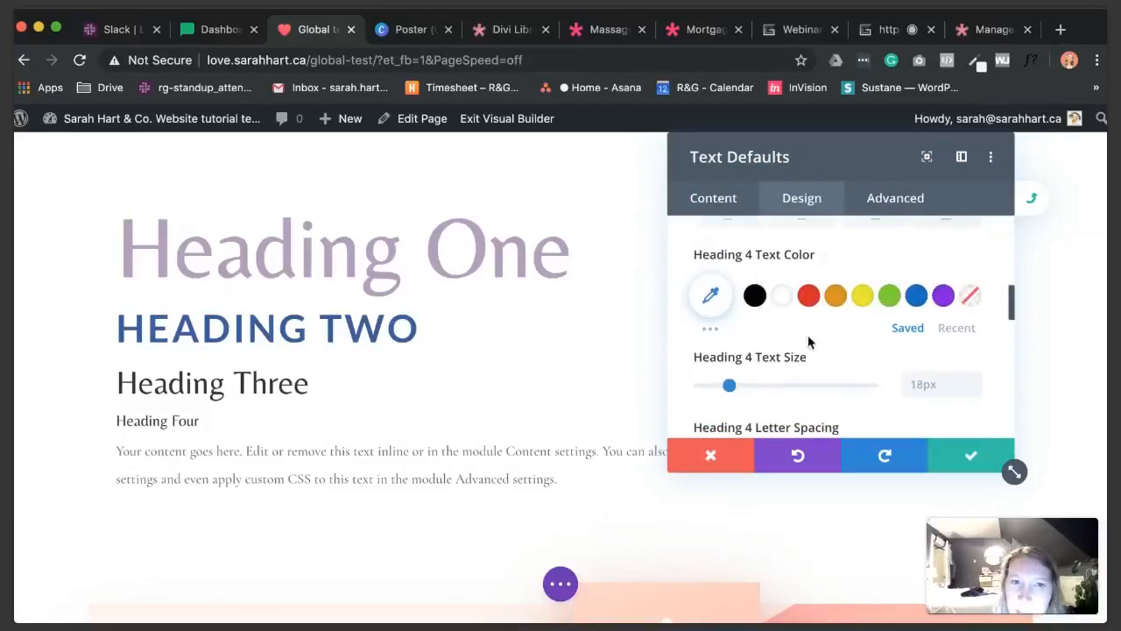
pyautogui.scroll(-1, 808, 335)
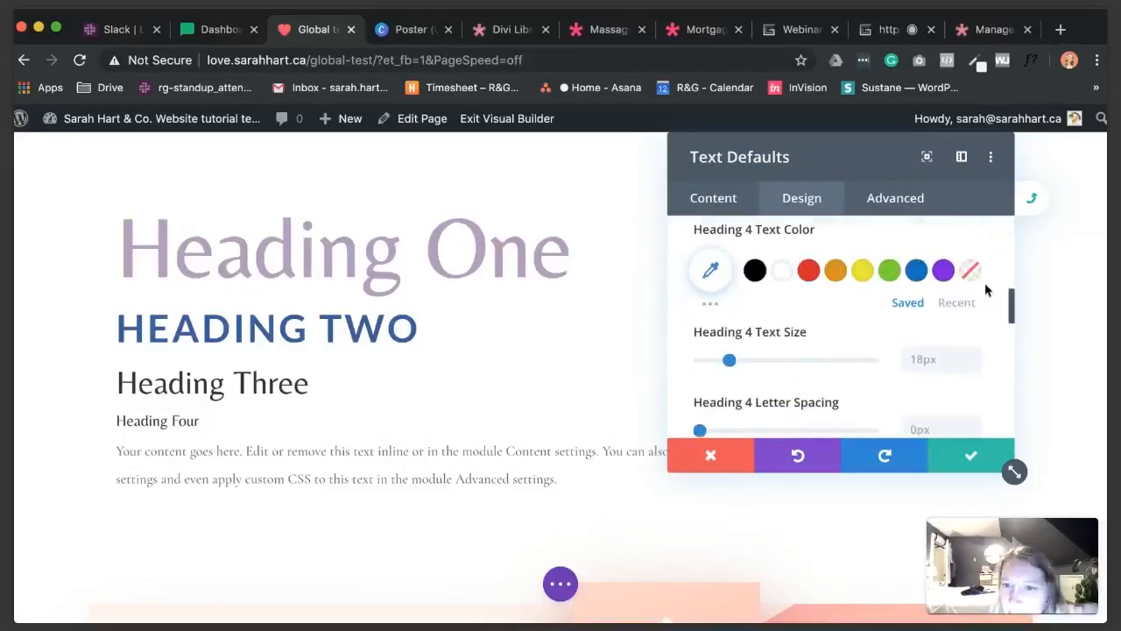
pyautogui.click(957, 302)
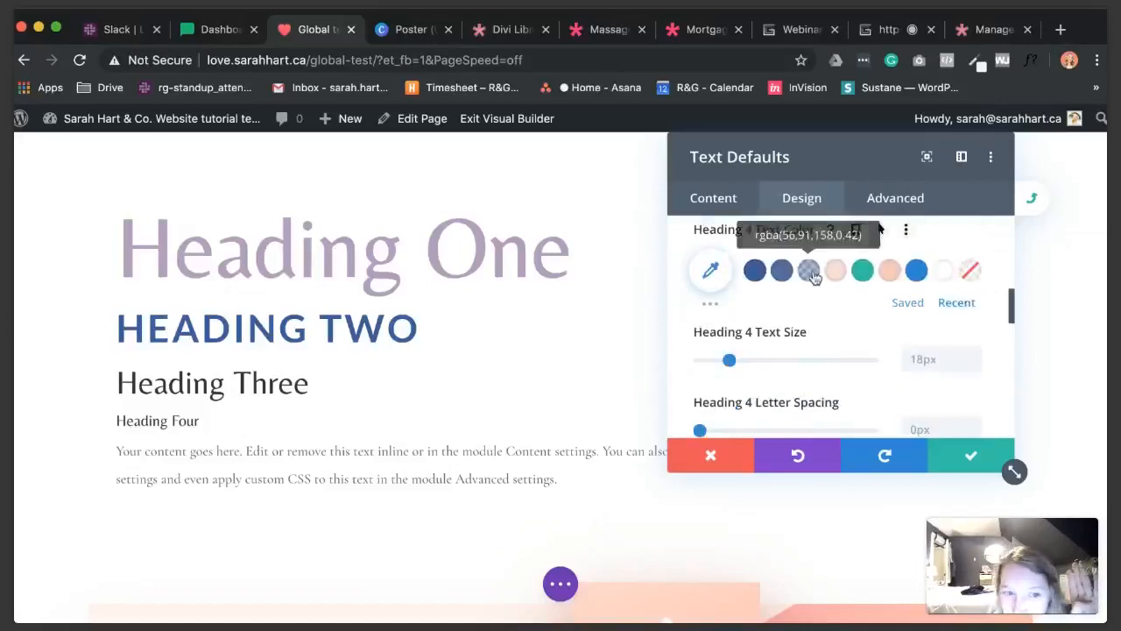
pyautogui.click(811, 272)
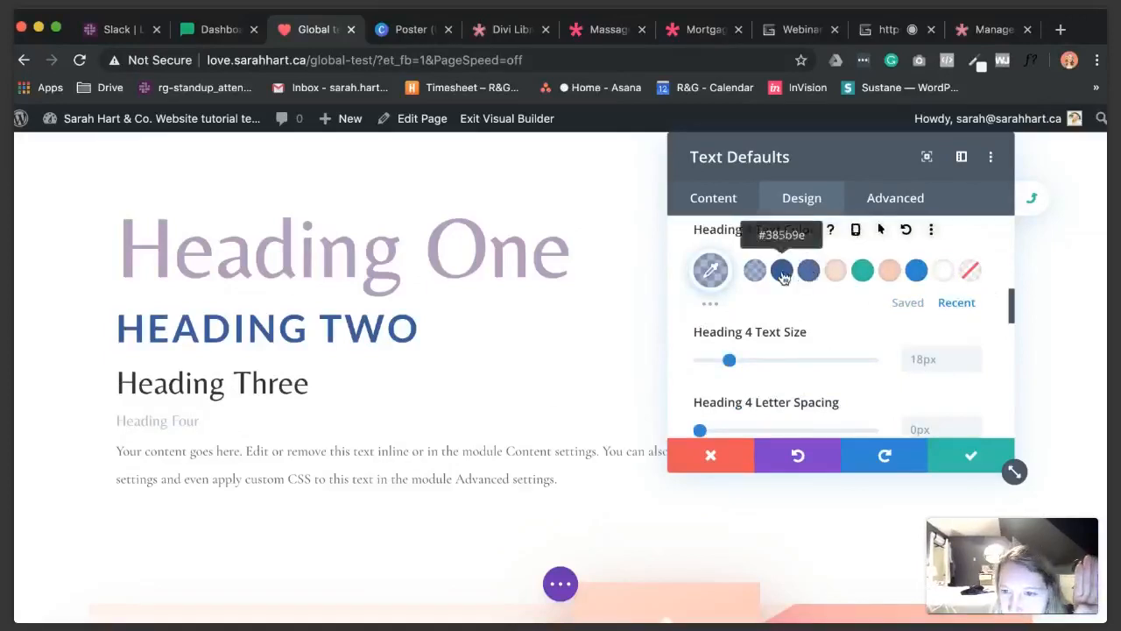
pyautogui.click(782, 272)
# - Set the default Heading 4 text color to black with reduced opacity, rgba(0,0,0,0.79)
pyautogui.click(710, 270)
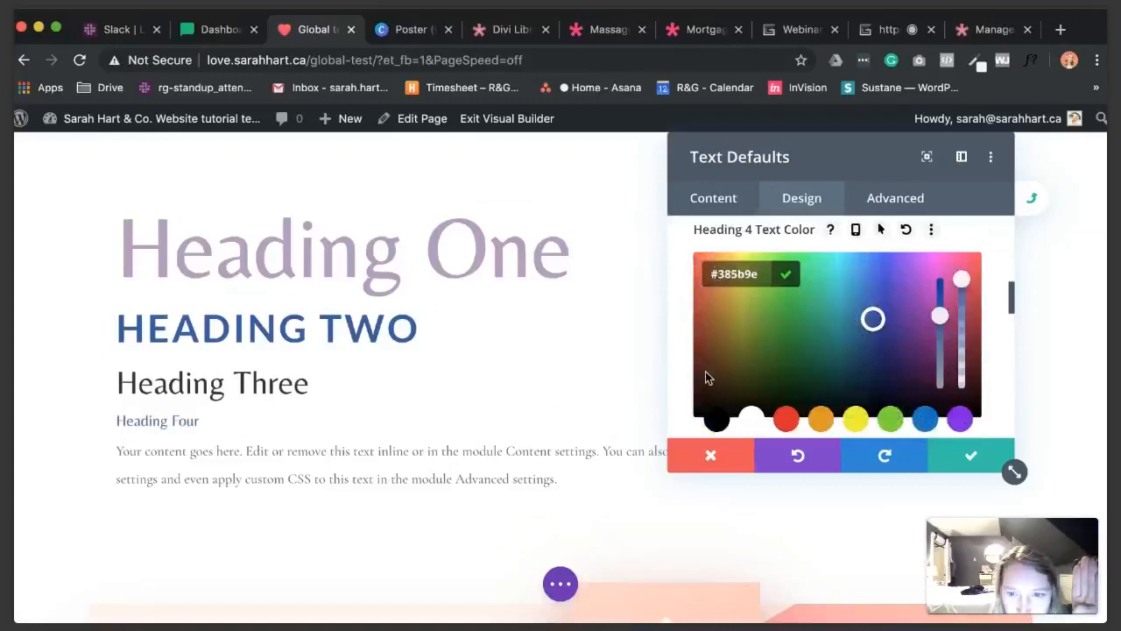
pyautogui.click(715, 420)
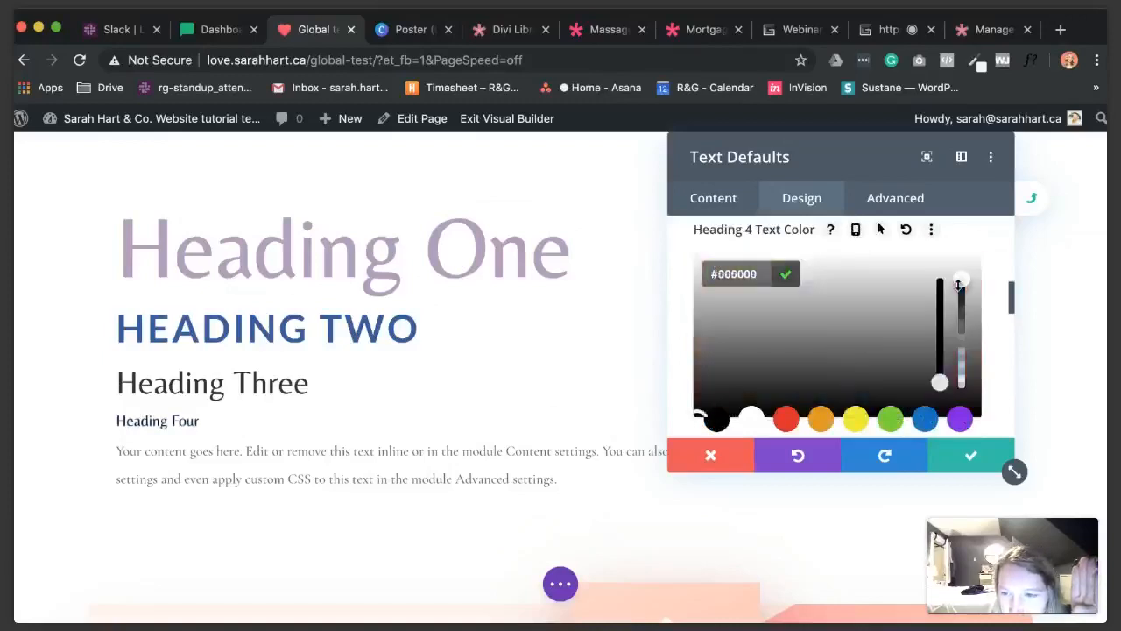
pyautogui.moveTo(959, 291); pyautogui.dragTo(959, 321)
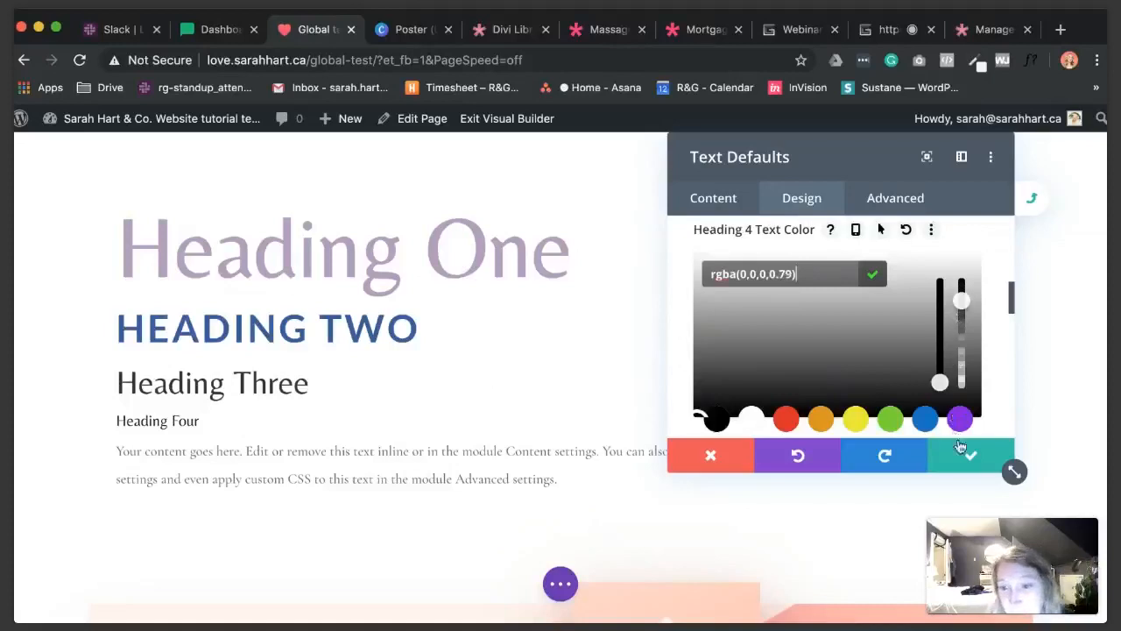
# - Set the default Heading 4 text size to 21px
pyautogui.scroll(4, 849, 333)
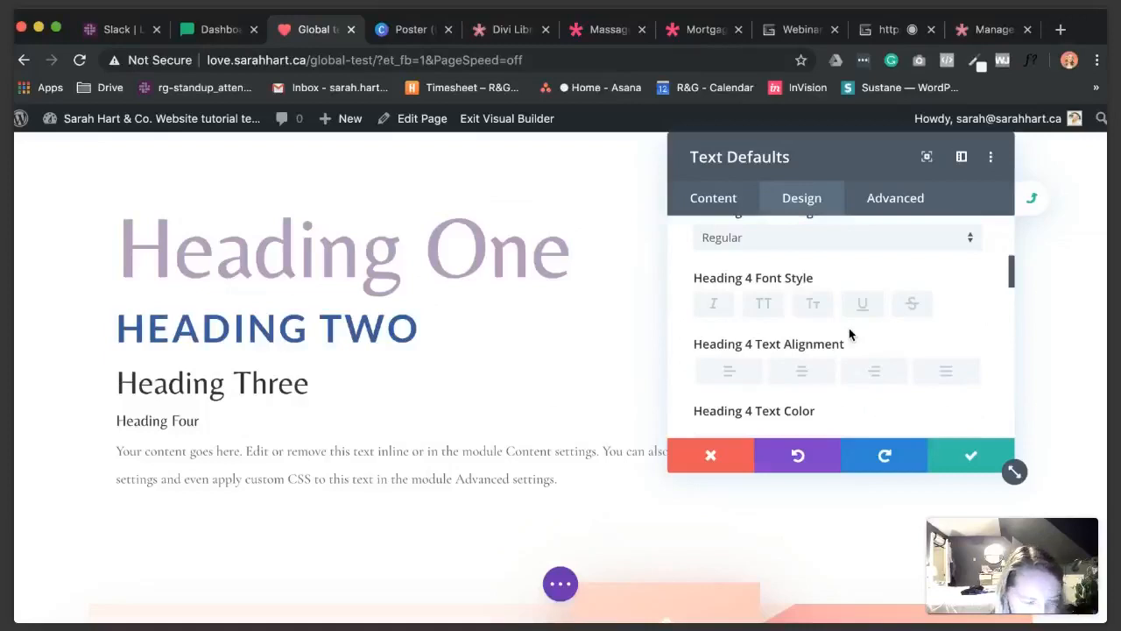
pyautogui.scroll(5, 849, 327)
pyautogui.scroll(-3, 848, 333)
pyautogui.scroll(-5, 858, 313)
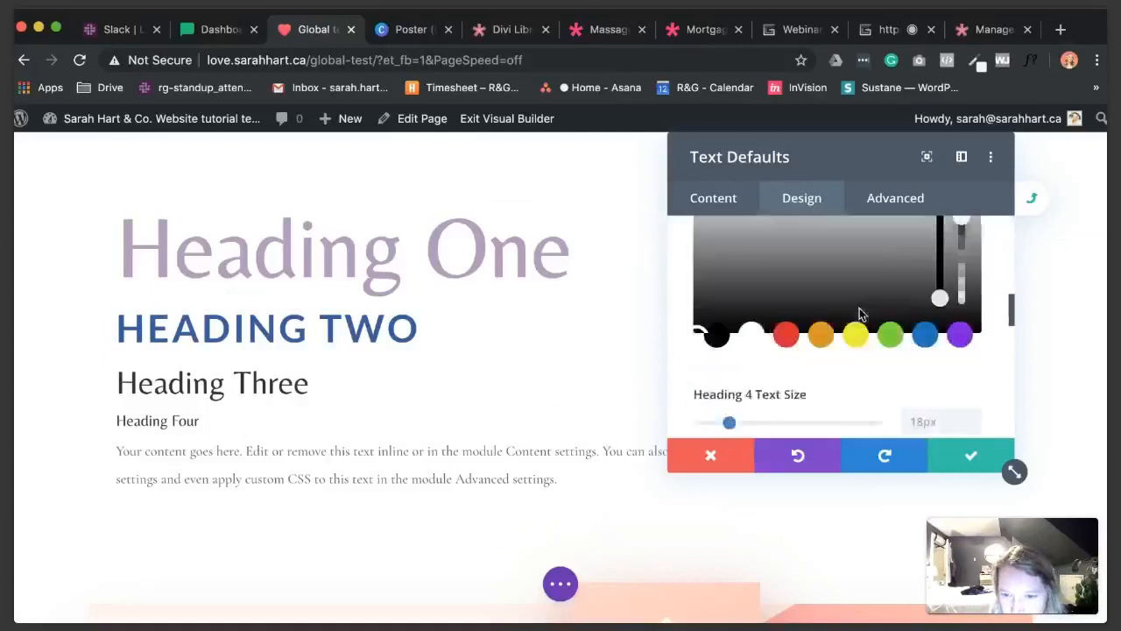
pyautogui.scroll(-2, 942, 298)
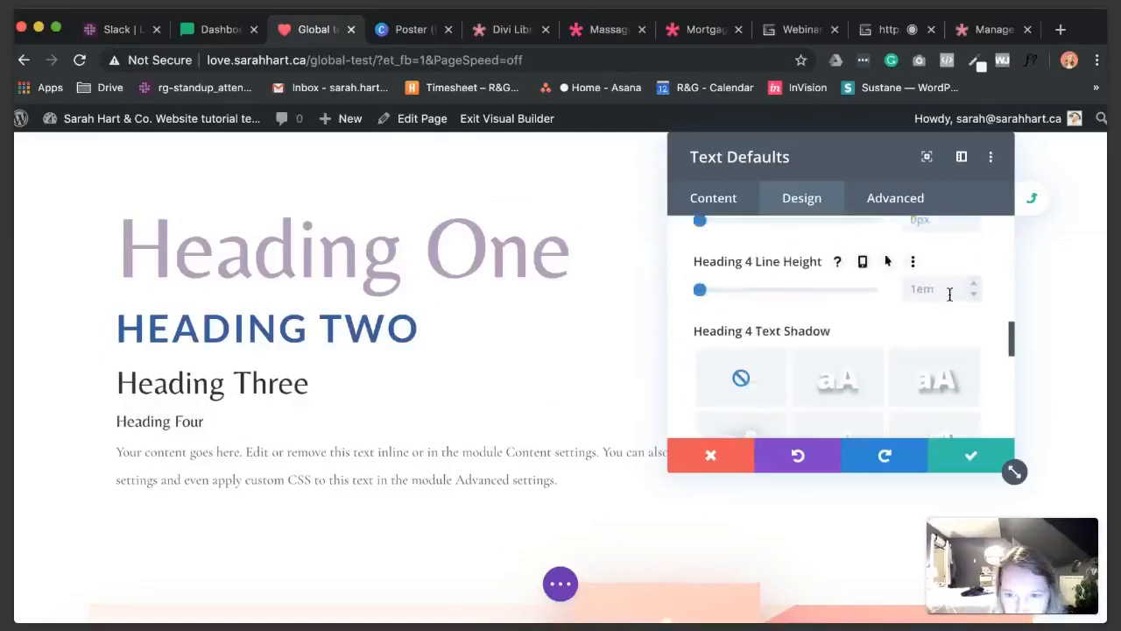
pyautogui.scroll(3, 980, 345)
pyautogui.press('Up')
pyautogui.press('Up')
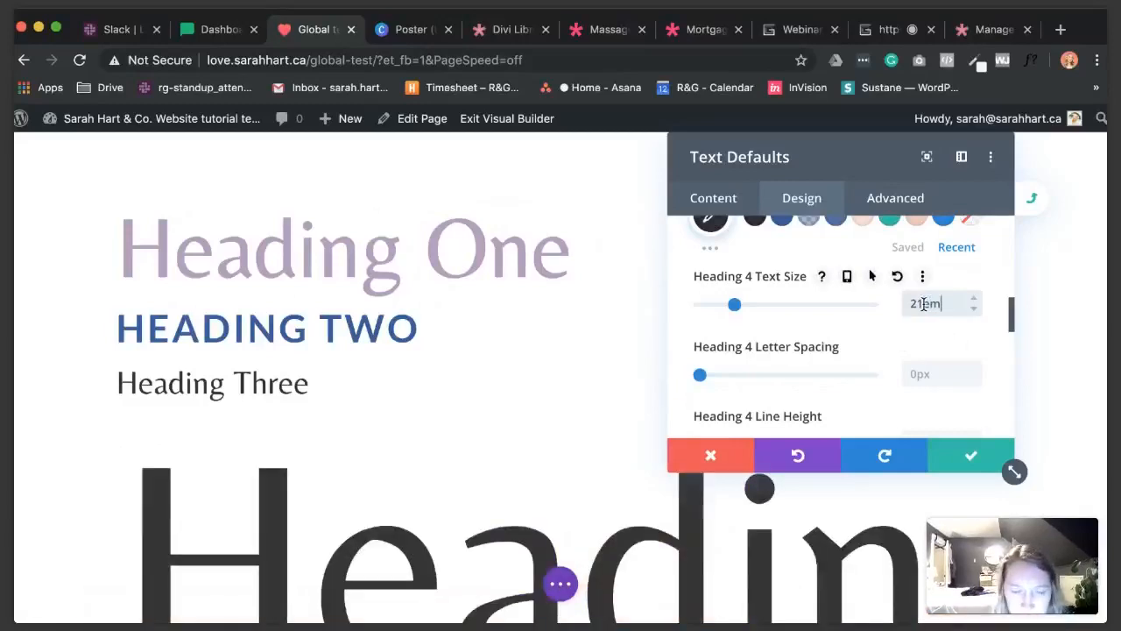
pyautogui.click(935, 303)
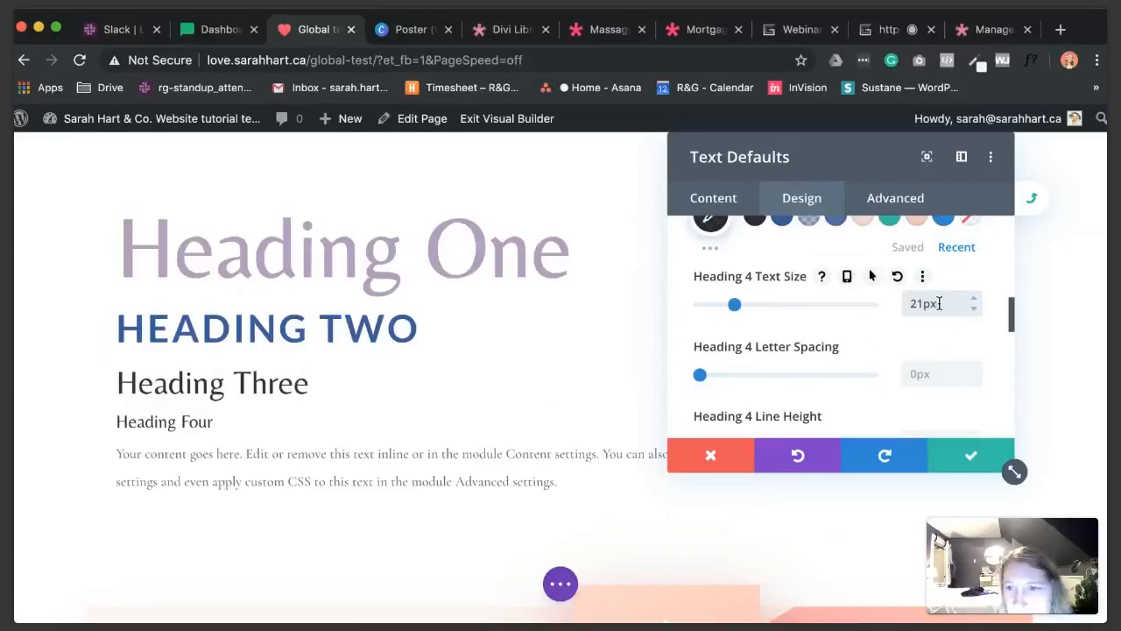
pyautogui.scroll(-2, 988, 355)
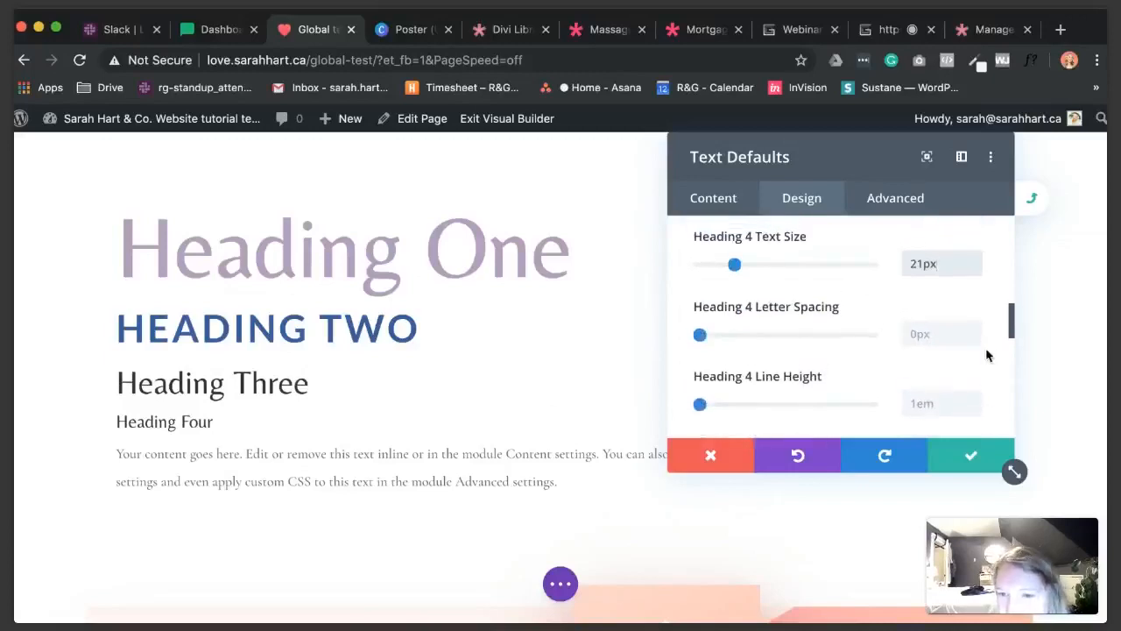
# - Switch to the body text defaults and set the text font to the recently used Lato
pyautogui.scroll(10, 986, 354)
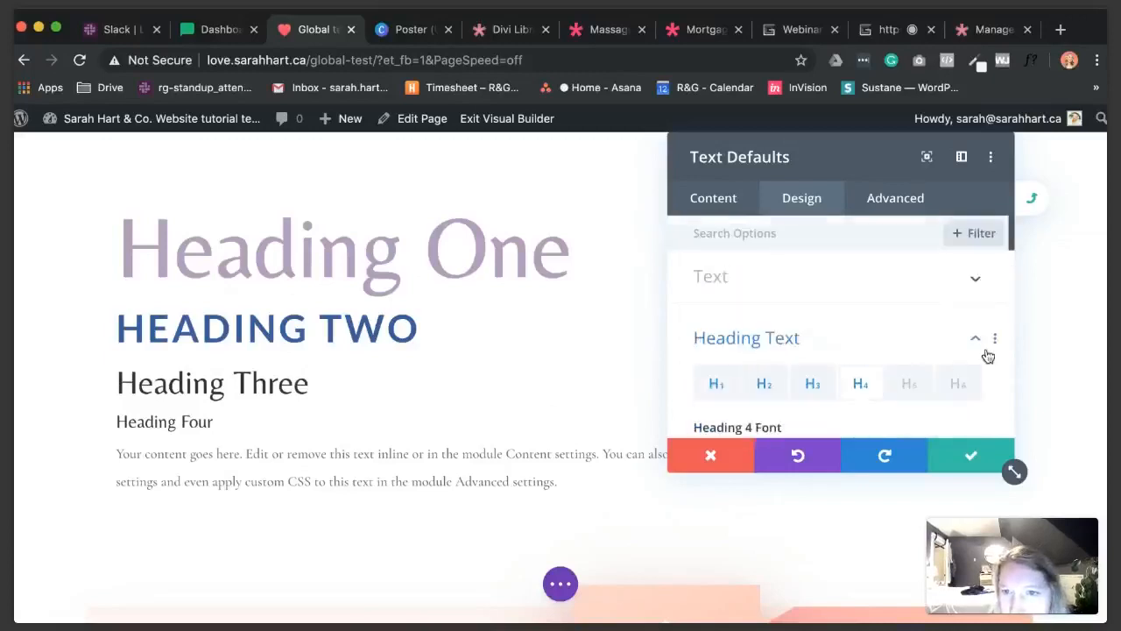
pyautogui.click(764, 276)
pyautogui.scroll(-1, 867, 314)
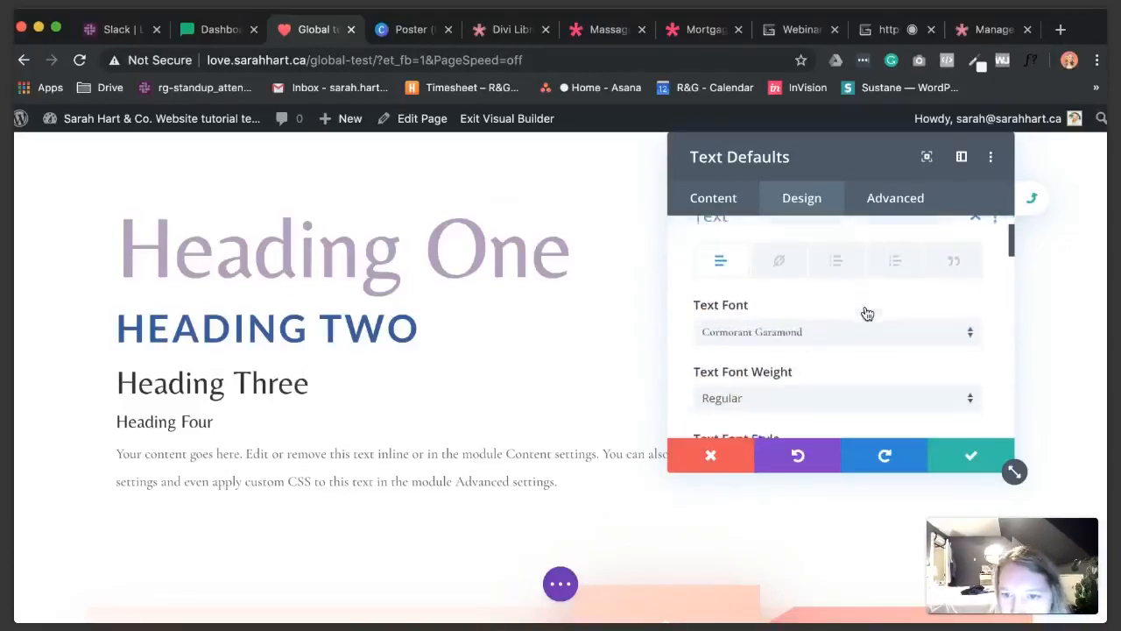
pyautogui.click(813, 327)
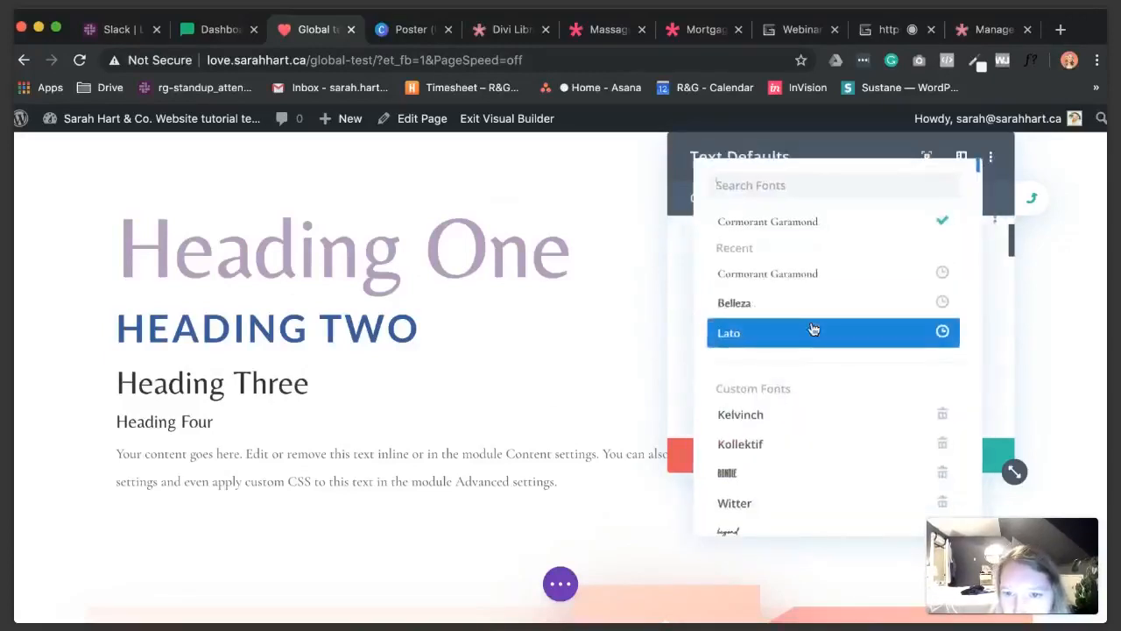
pyautogui.click(813, 329)
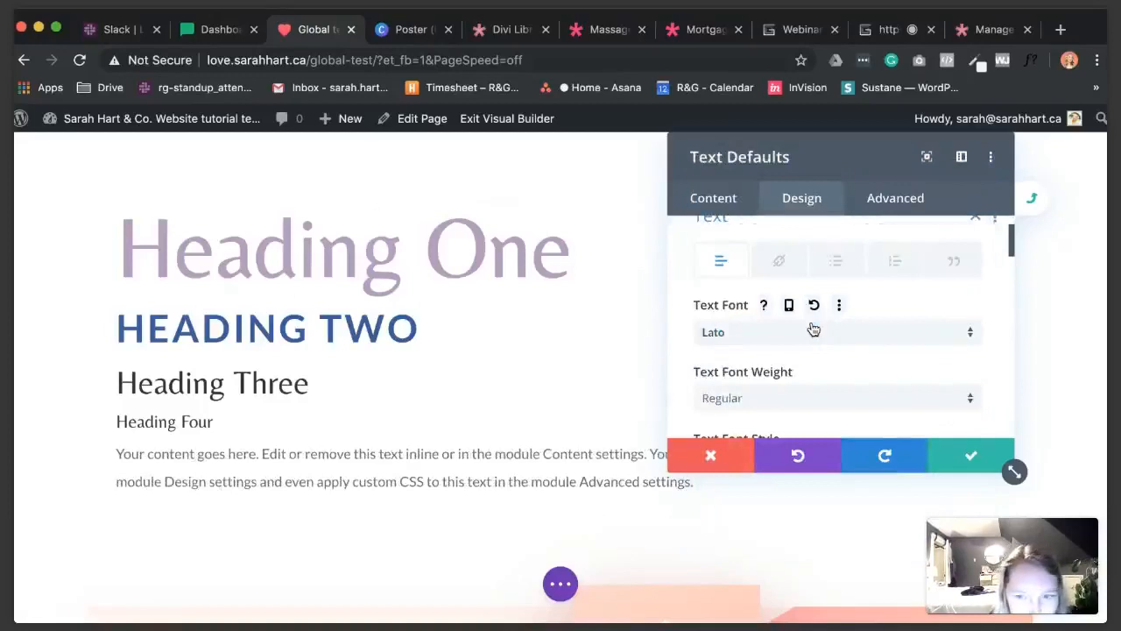
# - Review the default body text size for desktop, tablet and phone, along with its letter spacing, line height and color
pyautogui.scroll(-2, 813, 330)
pyautogui.scroll(-4, 812, 328)
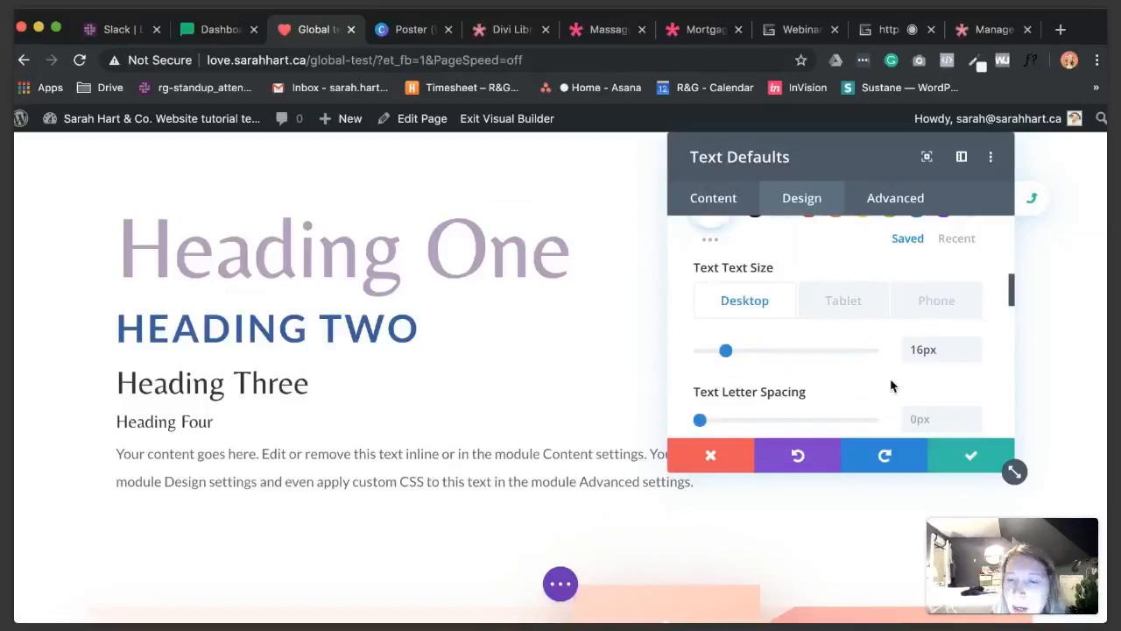
pyautogui.click(854, 300)
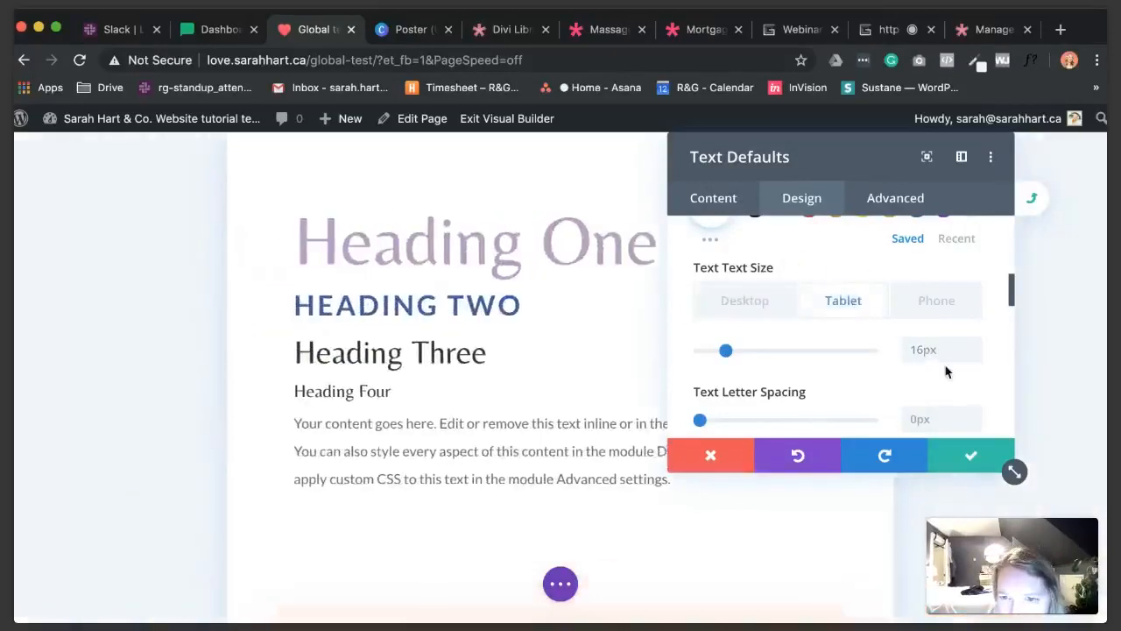
pyautogui.click(937, 307)
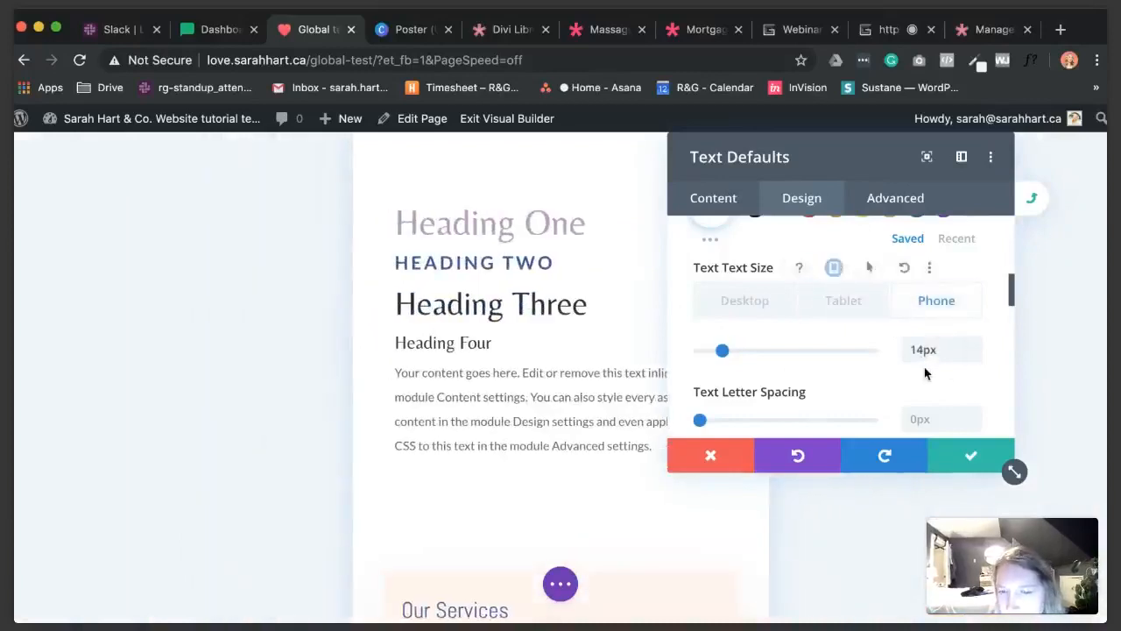
pyautogui.click(736, 303)
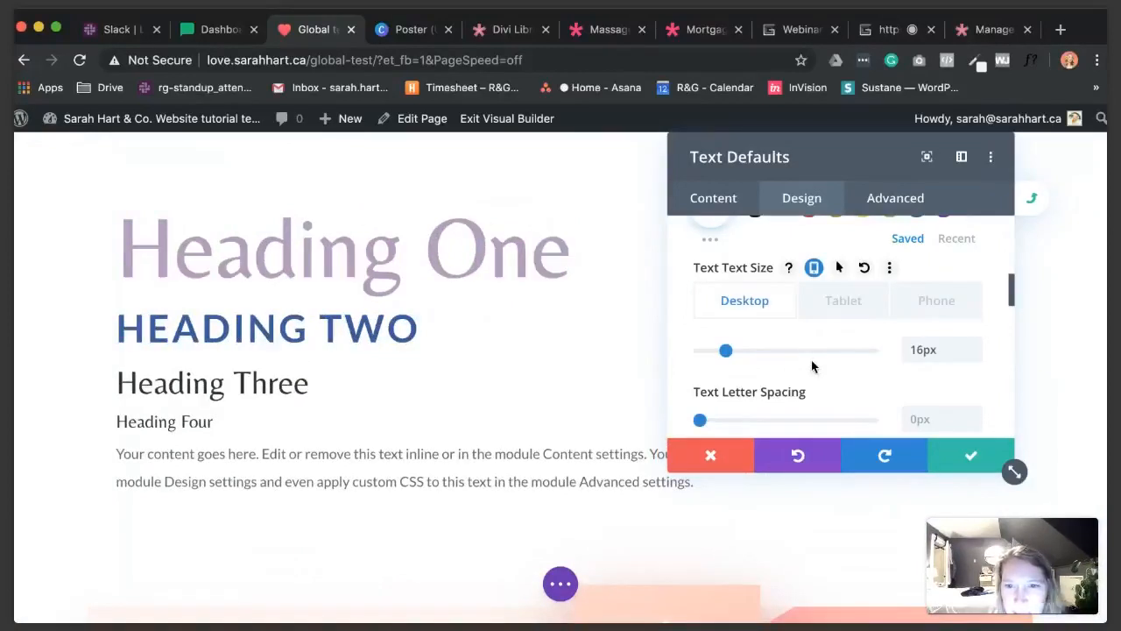
pyautogui.scroll(-5, 812, 366)
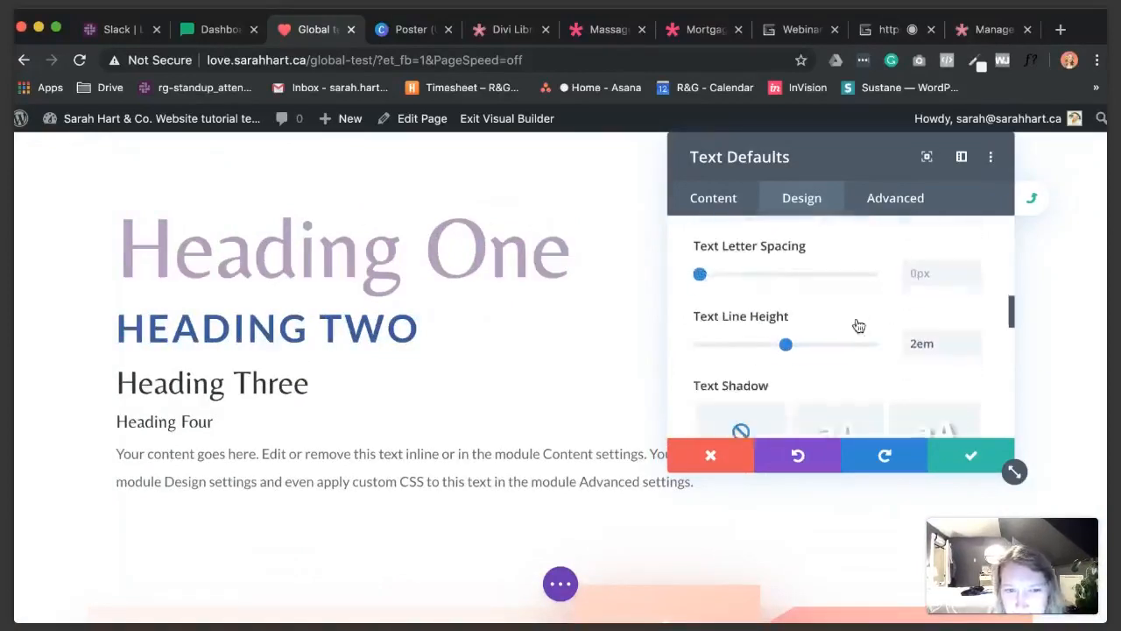
pyautogui.scroll(-2, 857, 325)
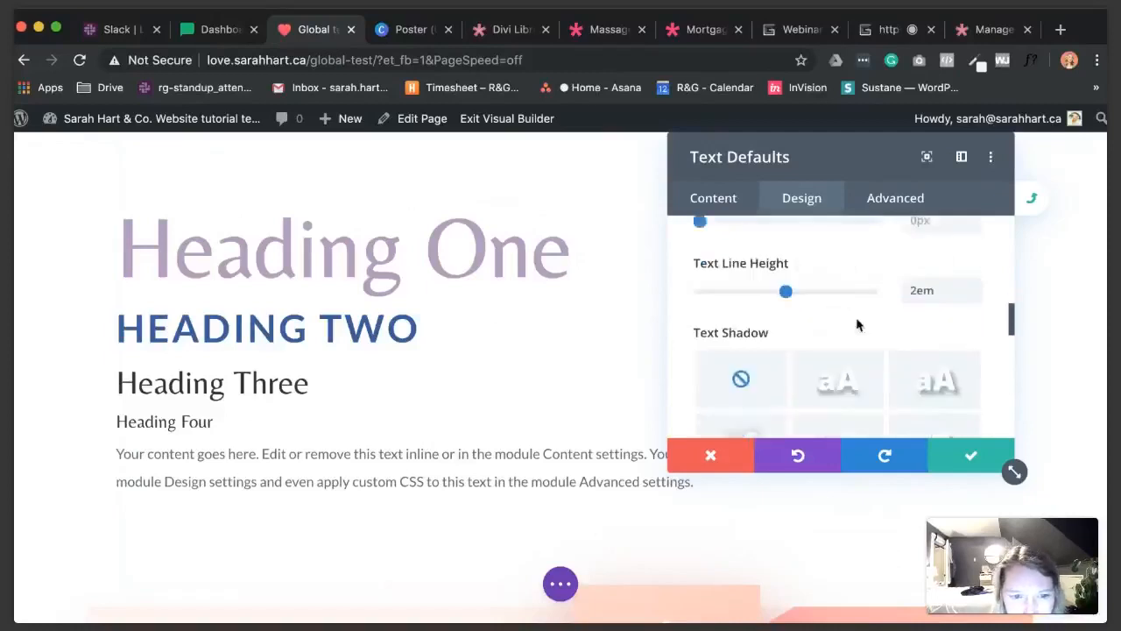
pyautogui.scroll(-2, 857, 325)
pyautogui.scroll(10, 858, 325)
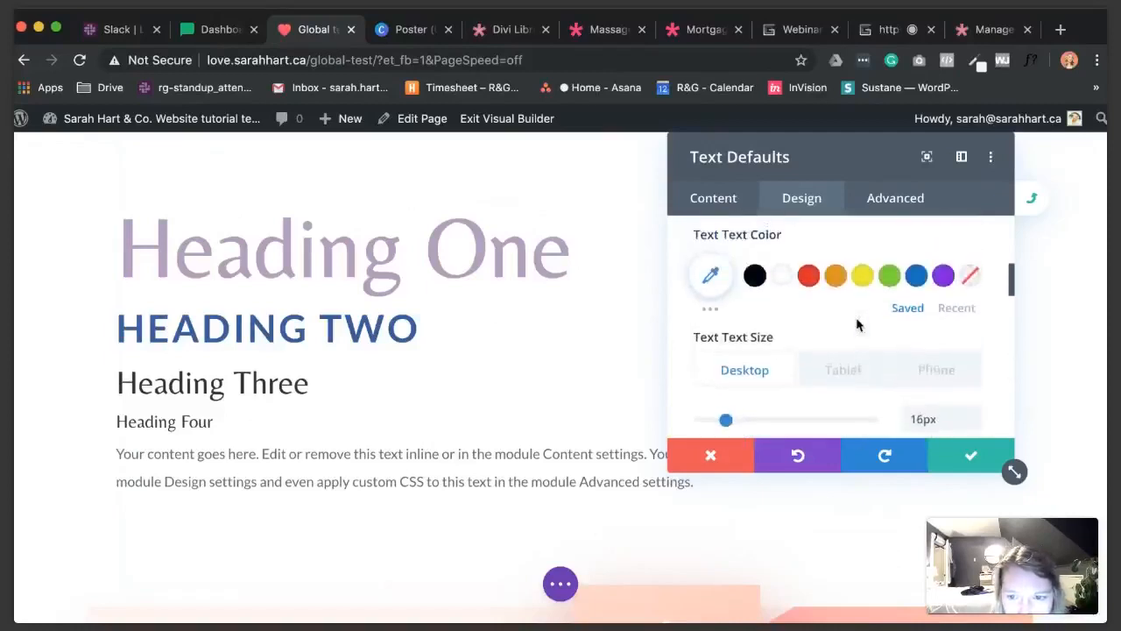
pyautogui.scroll(1, 857, 325)
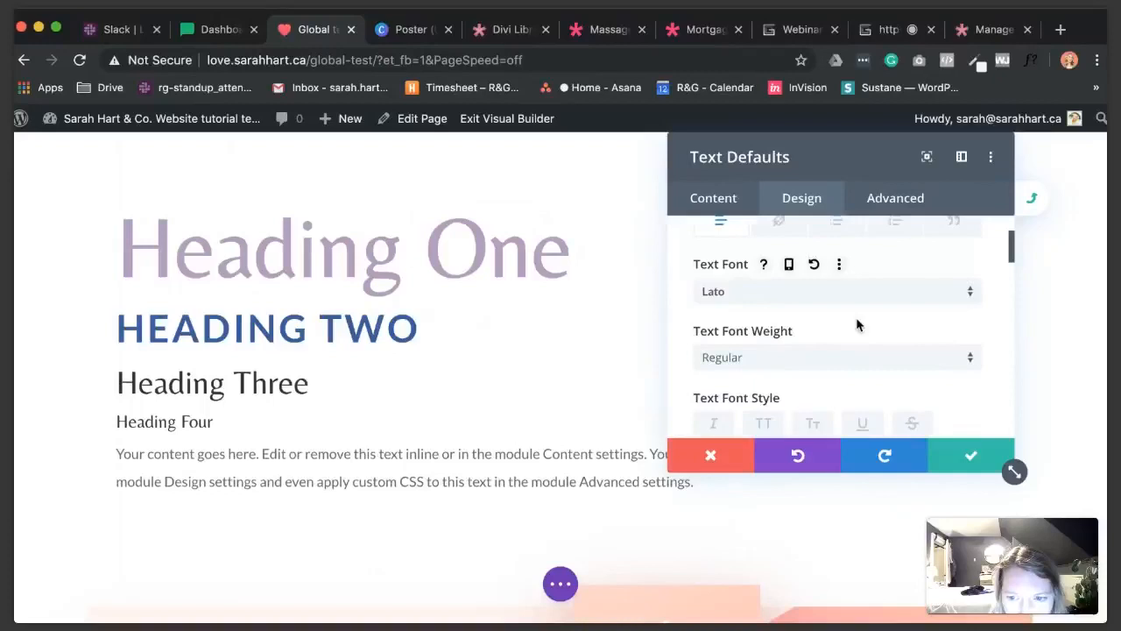
pyautogui.scroll(3, 857, 325)
# - Switch to the link text defaults and set the link font to the recently used Lato
pyautogui.click(779, 324)
pyautogui.scroll(-1, 779, 326)
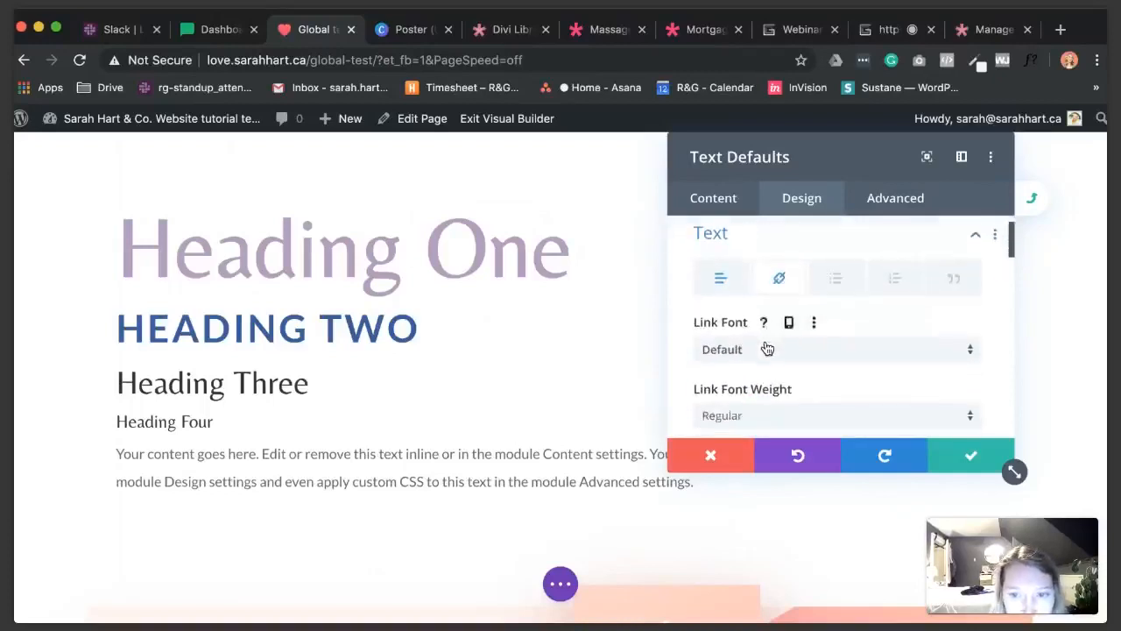
pyautogui.scroll(-2, 770, 346)
pyautogui.scroll(2, 815, 296)
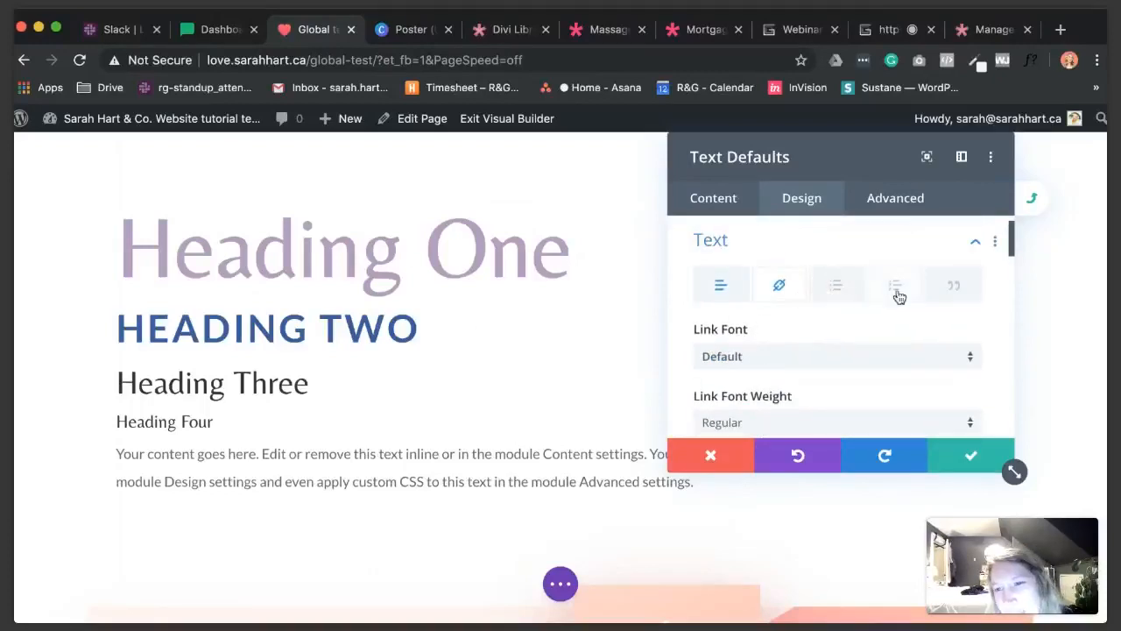
pyautogui.scroll(-2, 815, 326)
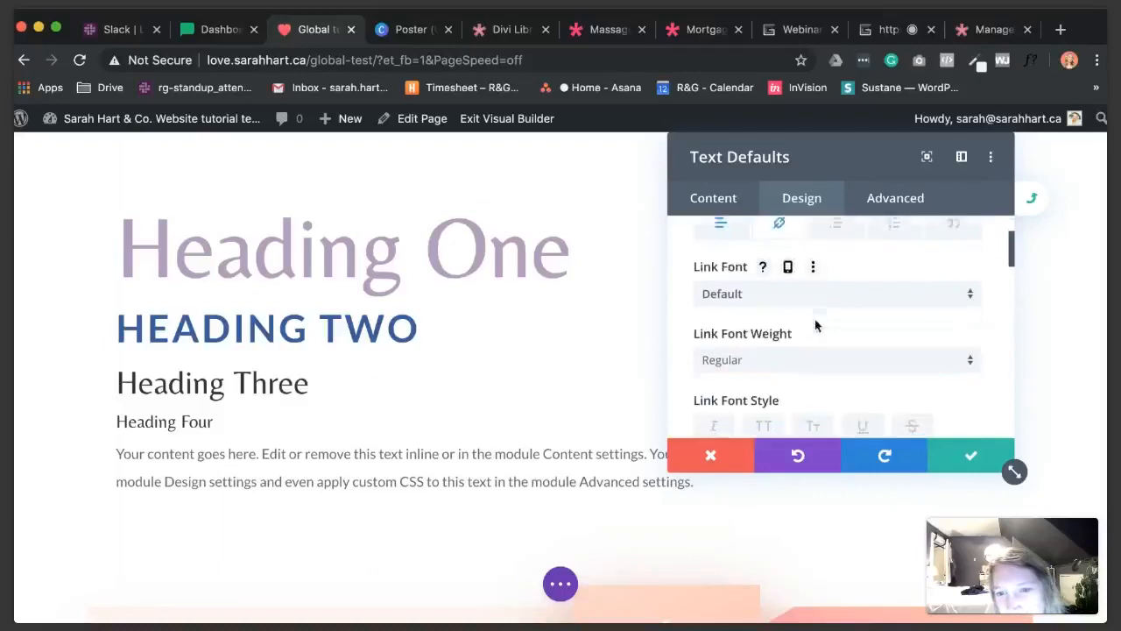
pyautogui.click(752, 294)
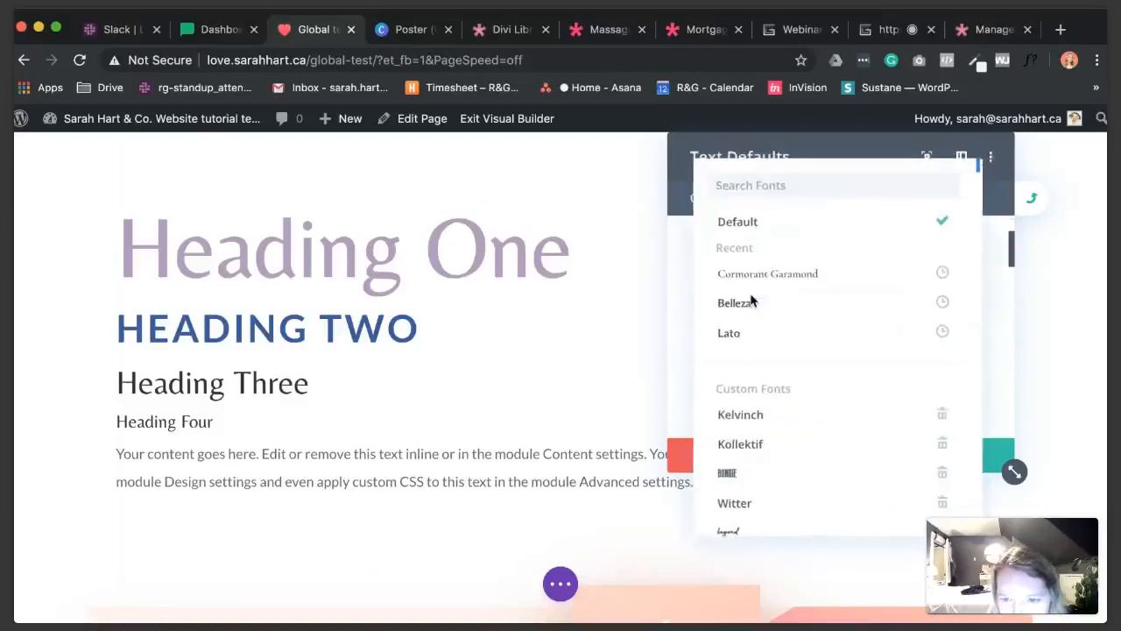
pyautogui.click(680, 301)
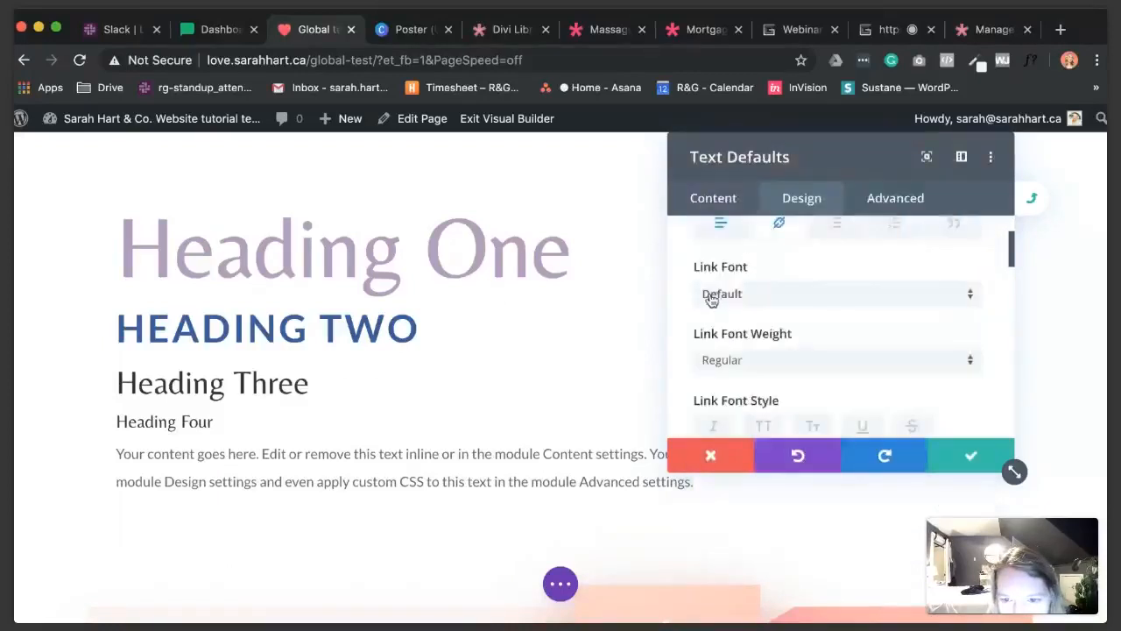
pyautogui.click(722, 295)
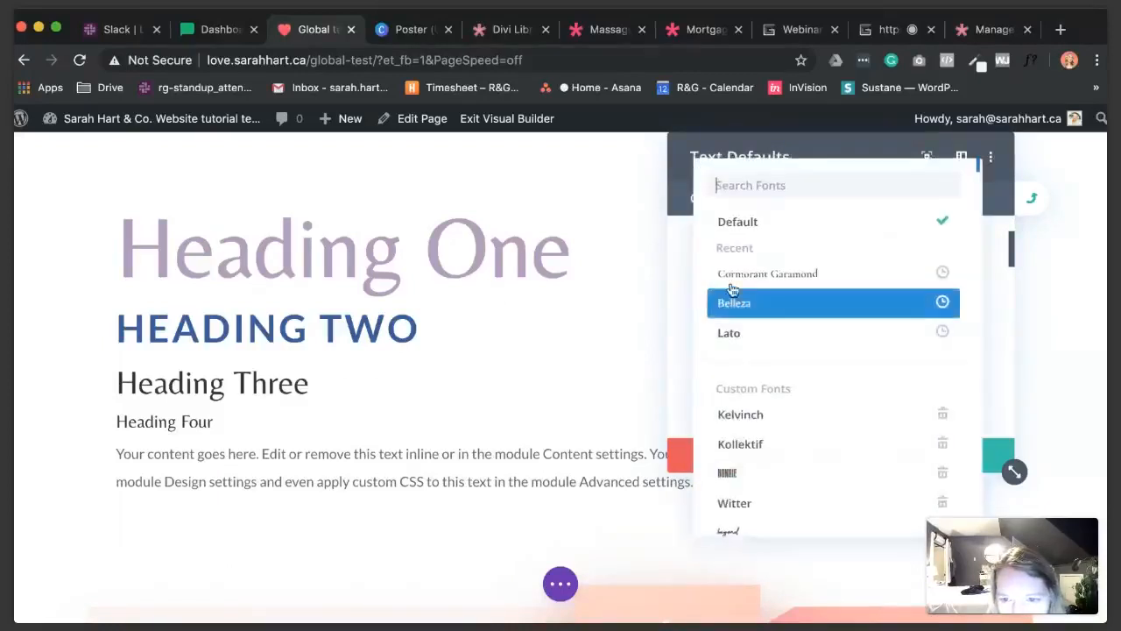
pyautogui.click(734, 334)
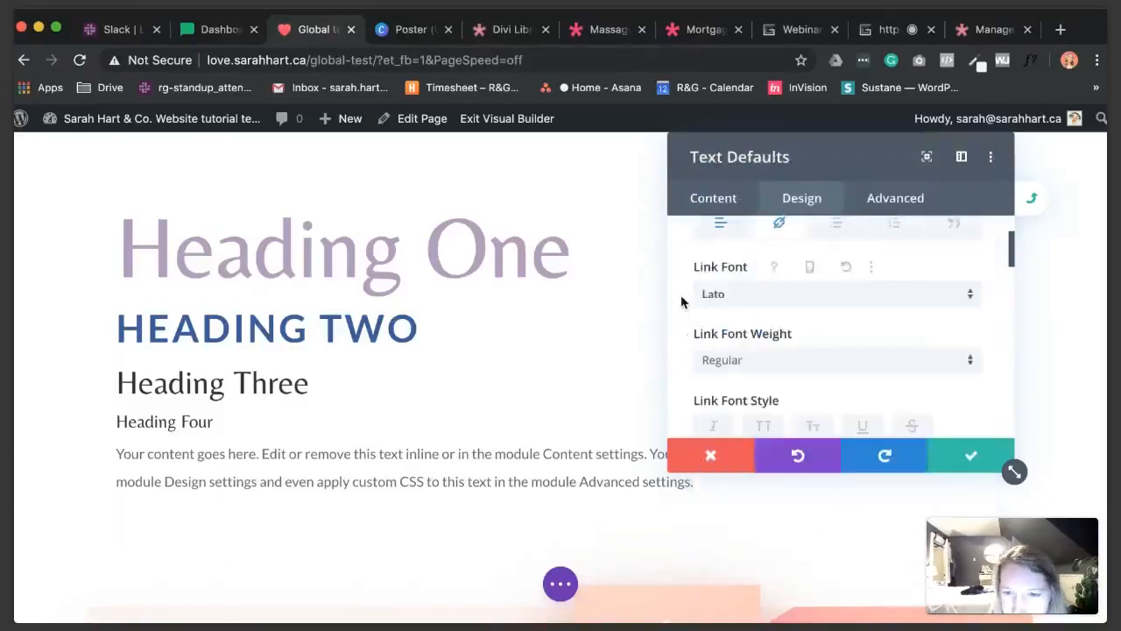
# - Set the default link text color to the recently used blue #385b9e
pyautogui.scroll(-1, 672, 313)
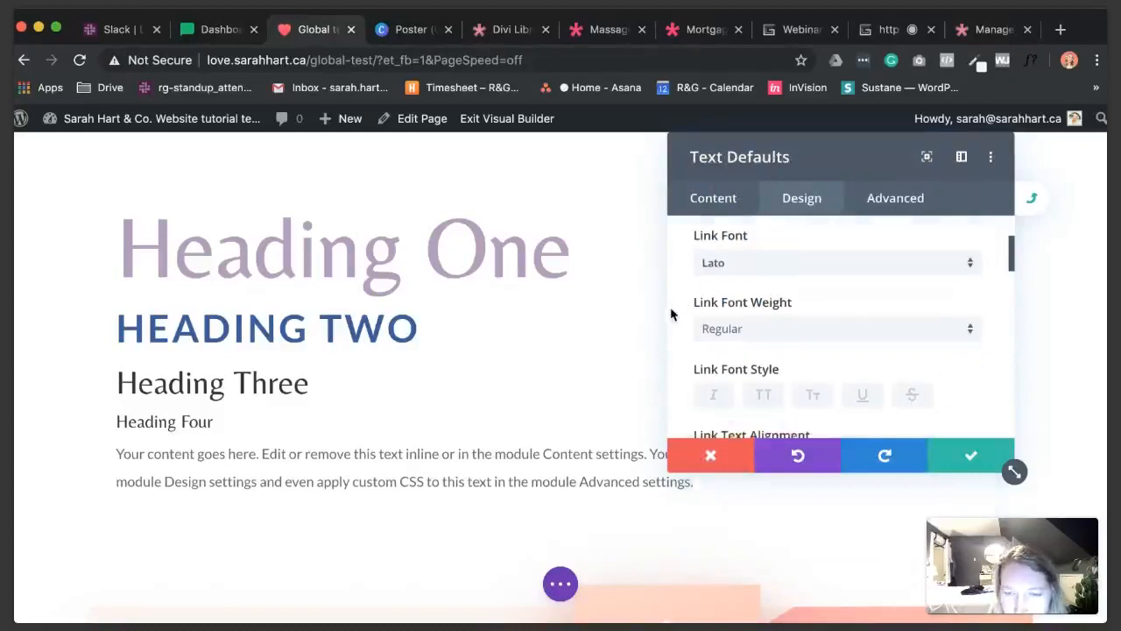
pyautogui.scroll(4, 672, 314)
pyautogui.scroll(-1, 678, 333)
pyautogui.scroll(-6, 694, 322)
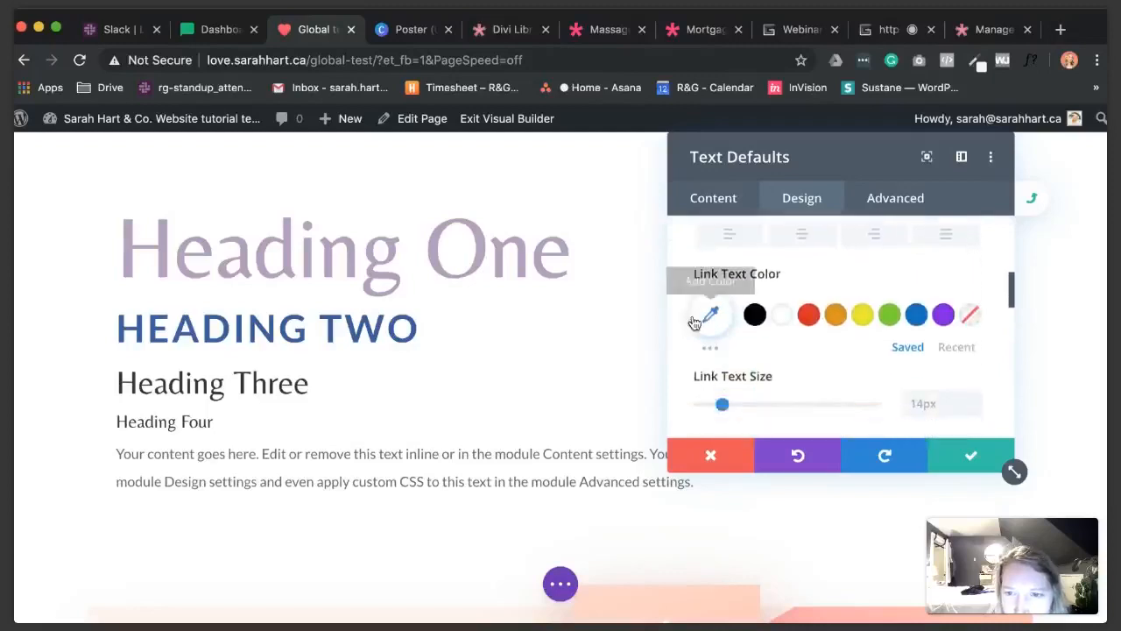
pyautogui.click(952, 353)
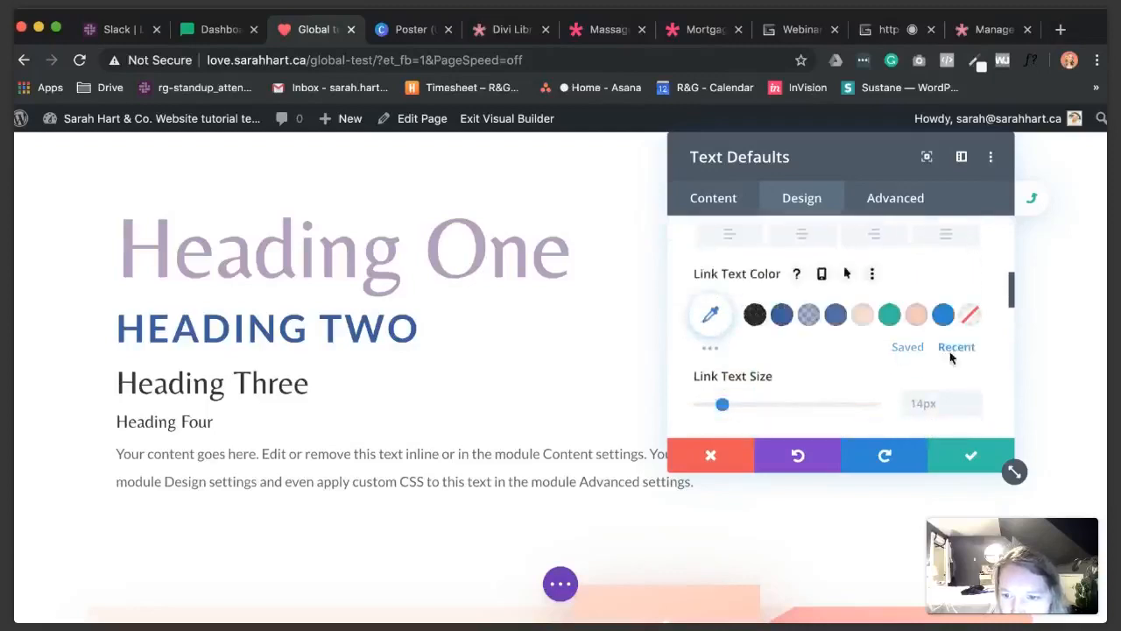
pyautogui.click(784, 318)
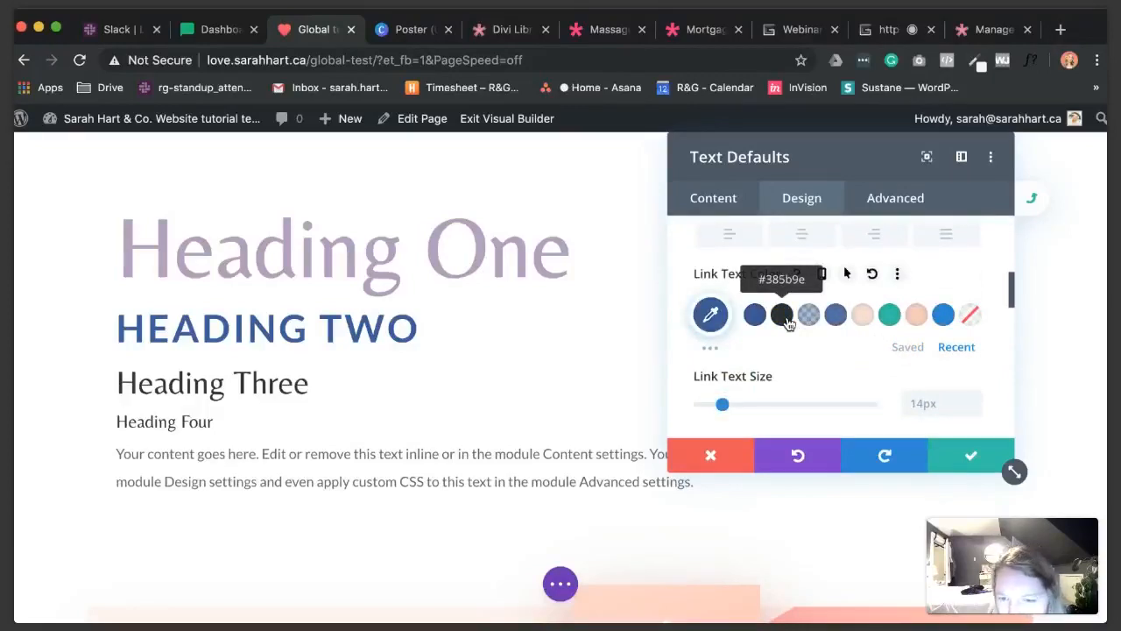
# - Turn on underline as the default link font style and check the remaining link settings
pyautogui.scroll(5, 787, 323)
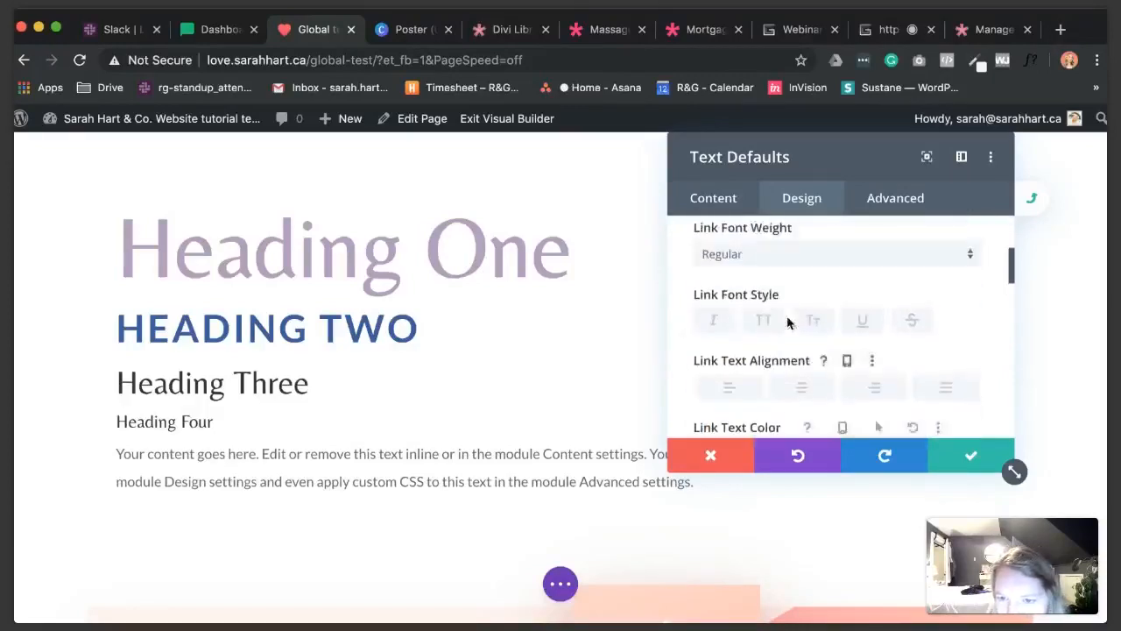
pyautogui.click(865, 321)
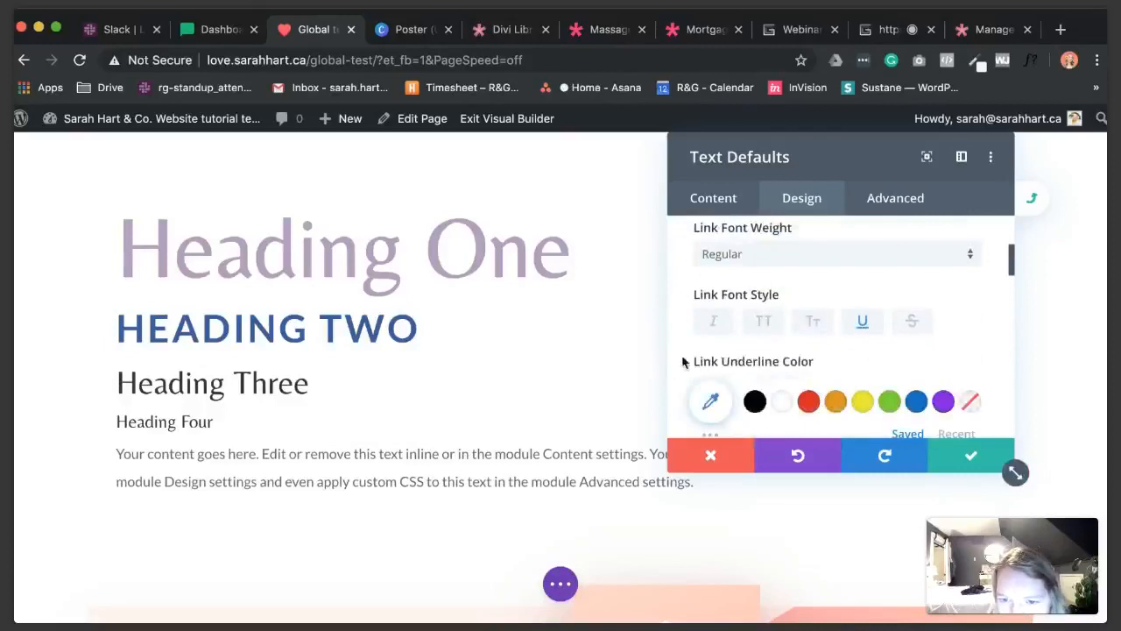
pyautogui.scroll(-3, 683, 363)
pyautogui.scroll(-5, 683, 362)
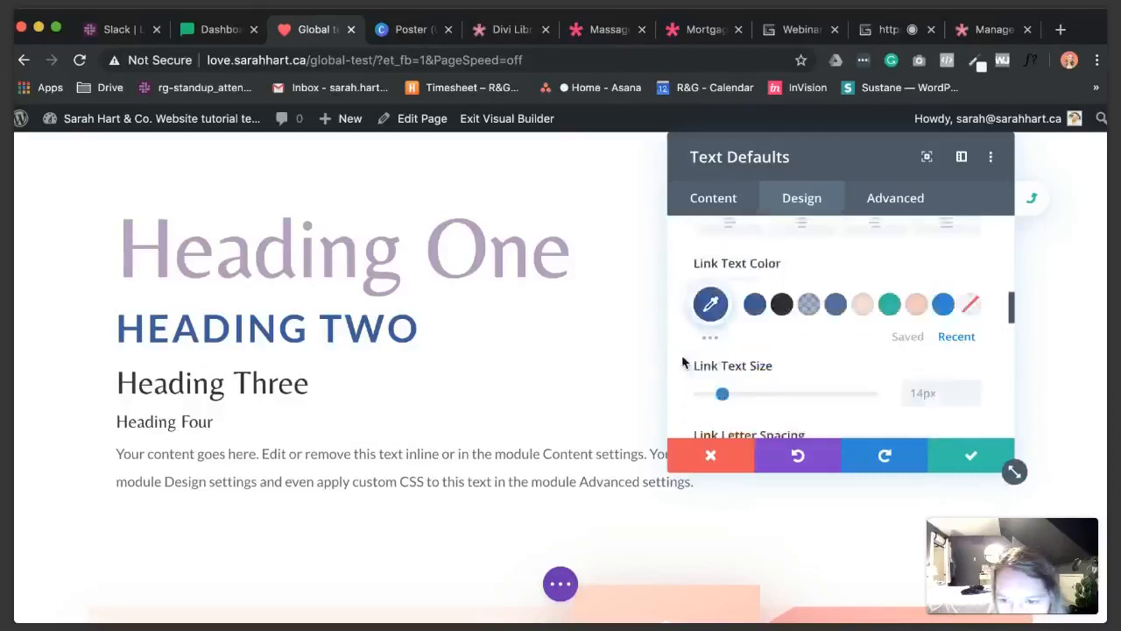
pyautogui.scroll(-5, 683, 363)
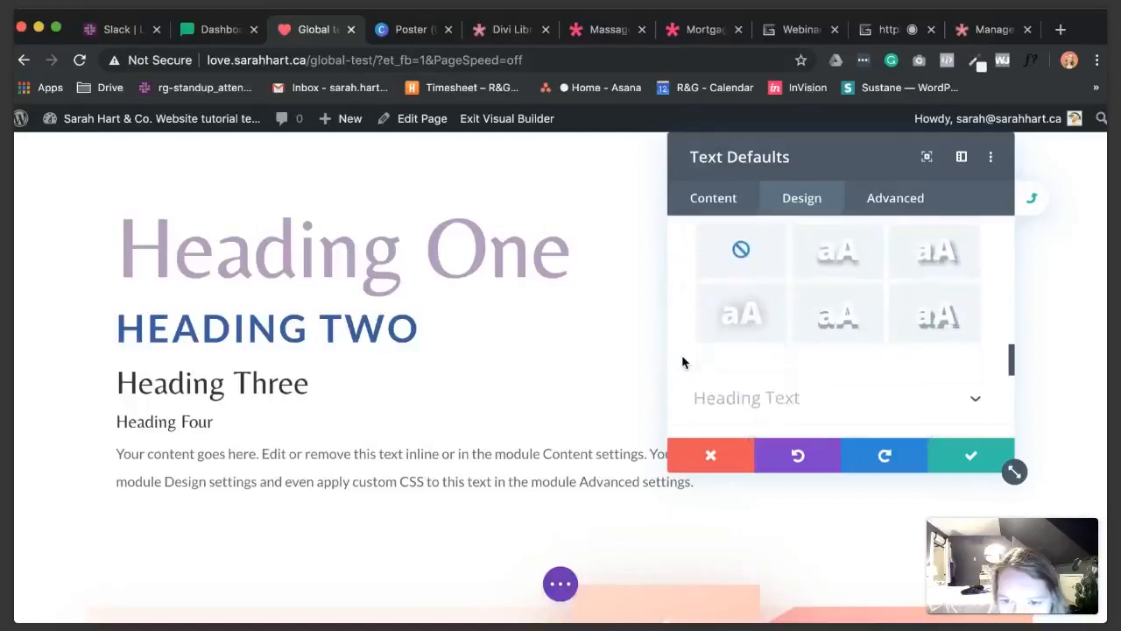
pyautogui.scroll(10, 683, 362)
pyautogui.scroll(2, 683, 363)
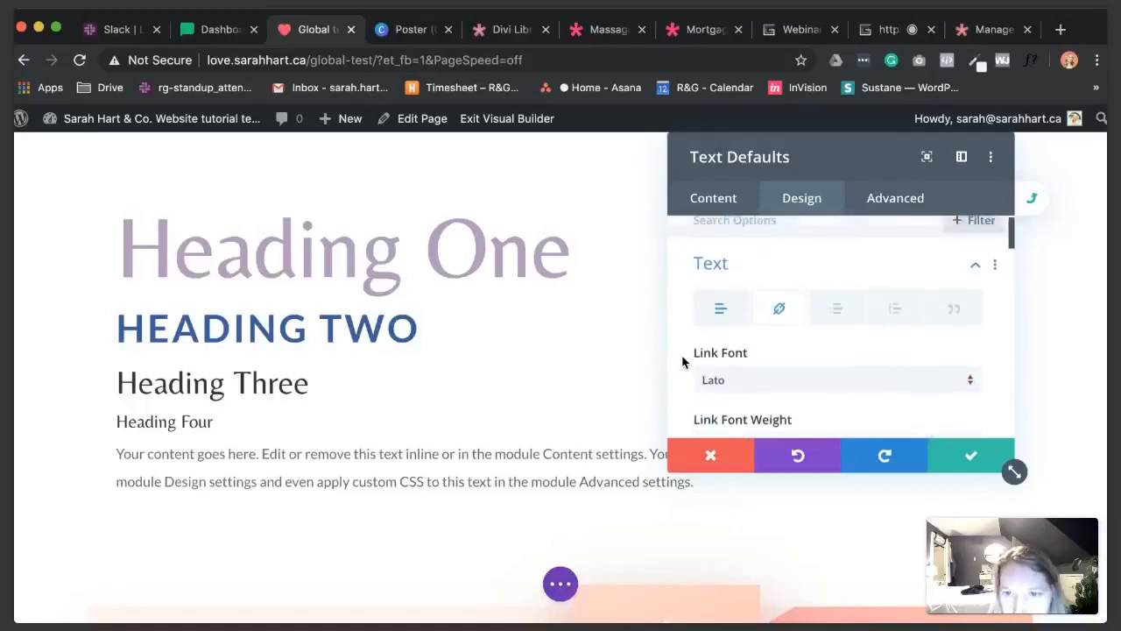
# - Switch to the blockquote text defaults and set the blockquote font to the recently used Belleza
pyautogui.click(953, 308)
pyautogui.scroll(-3, 910, 337)
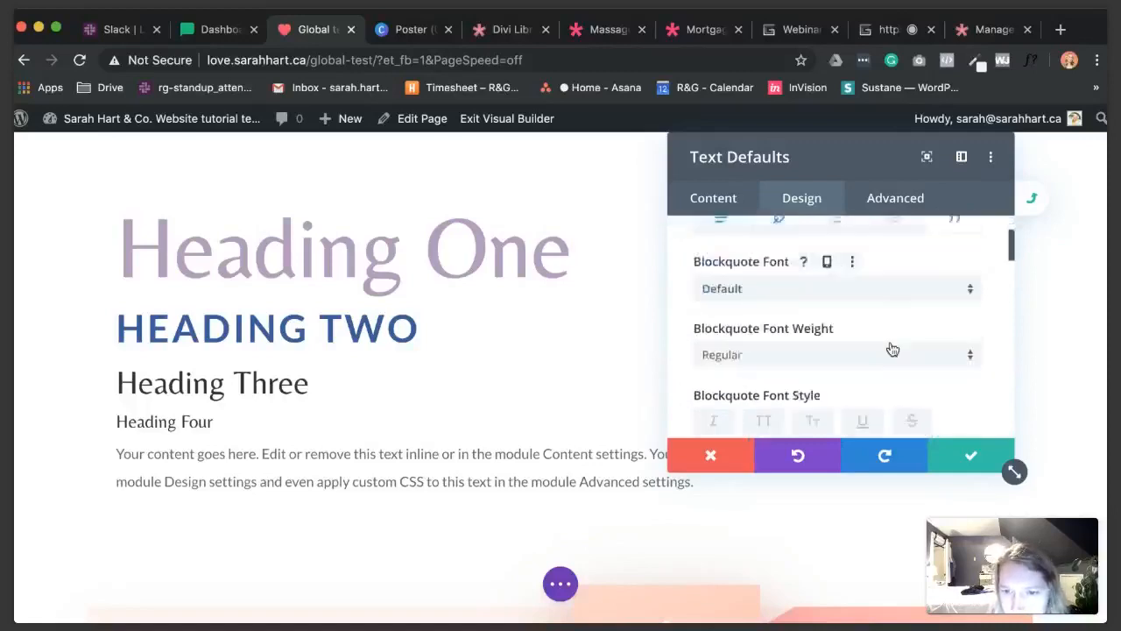
pyautogui.click(788, 280)
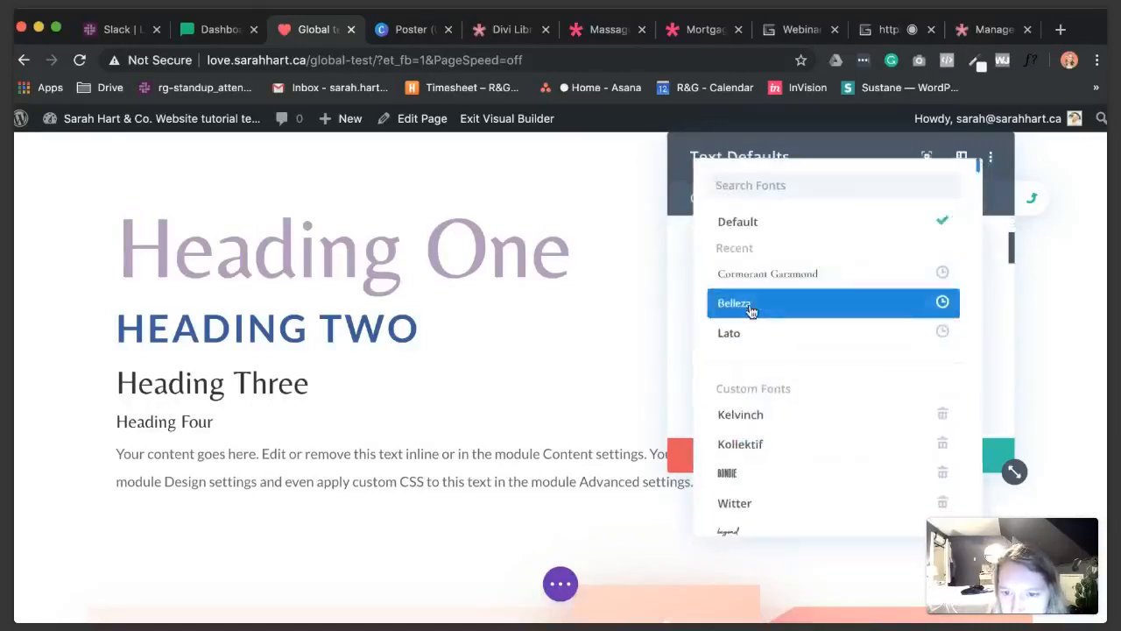
pyautogui.click(718, 310)
# - Set the default blockquote text size to 38px and save the text defaults
pyautogui.scroll(-5, 681, 328)
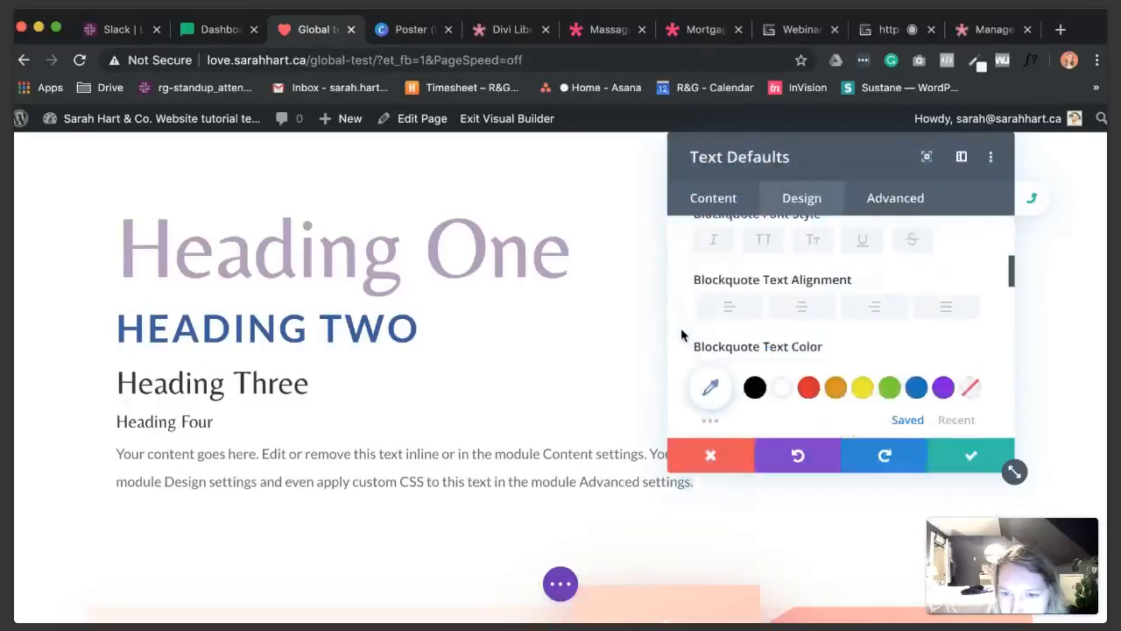
pyautogui.scroll(-3, 680, 327)
pyautogui.scroll(-2, 681, 329)
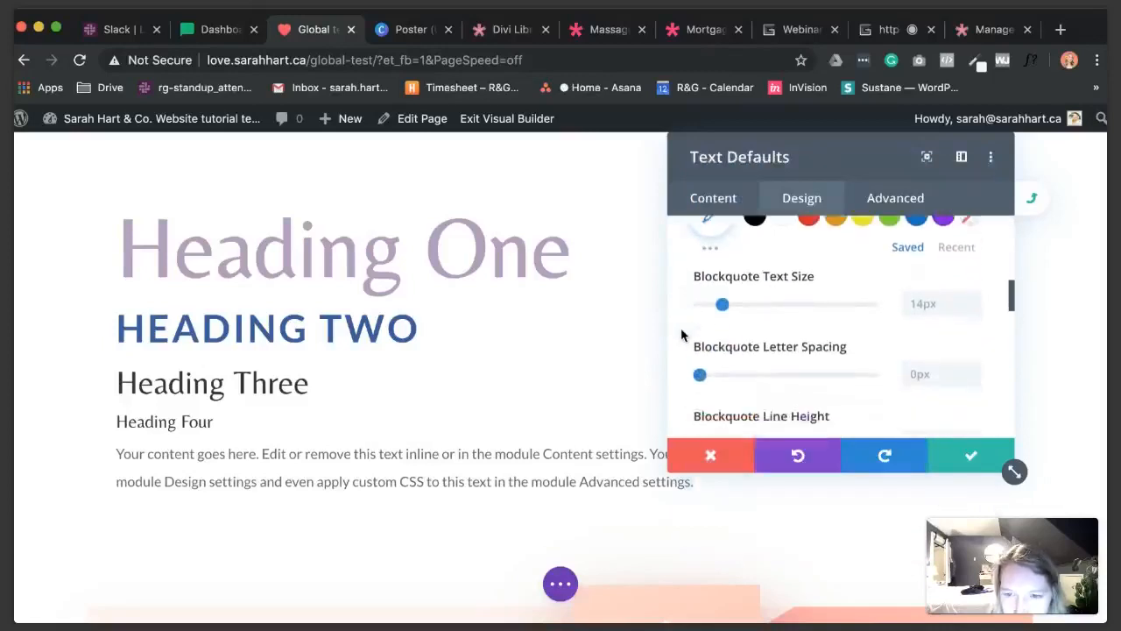
pyautogui.moveTo(721, 304); pyautogui.dragTo(763, 303)
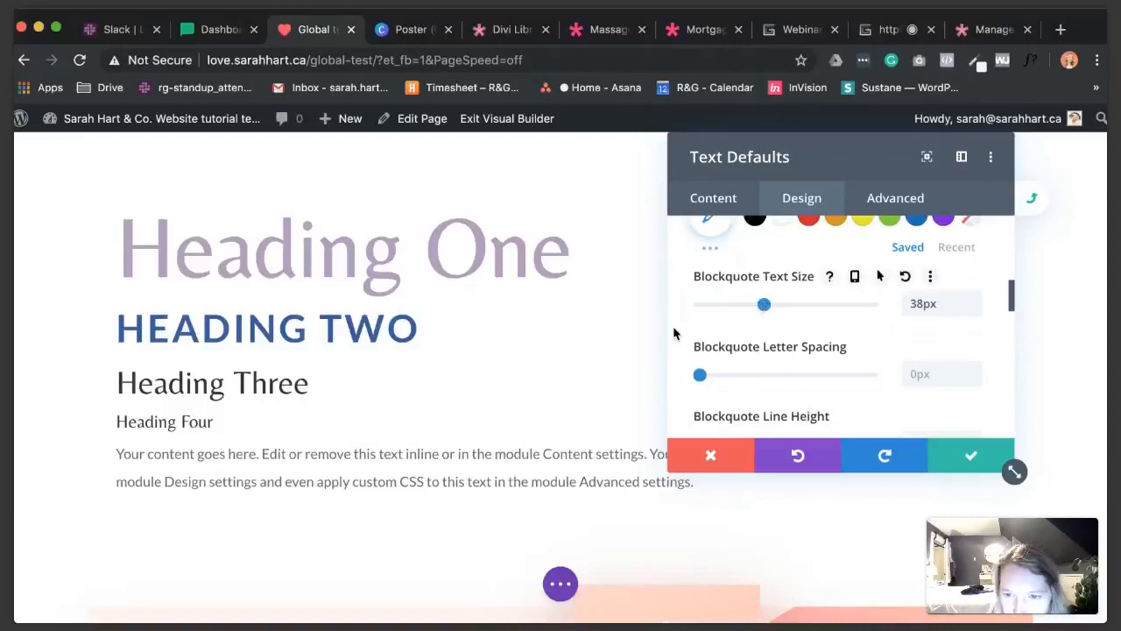
pyautogui.scroll(-3, 674, 333)
pyautogui.scroll(8, 674, 333)
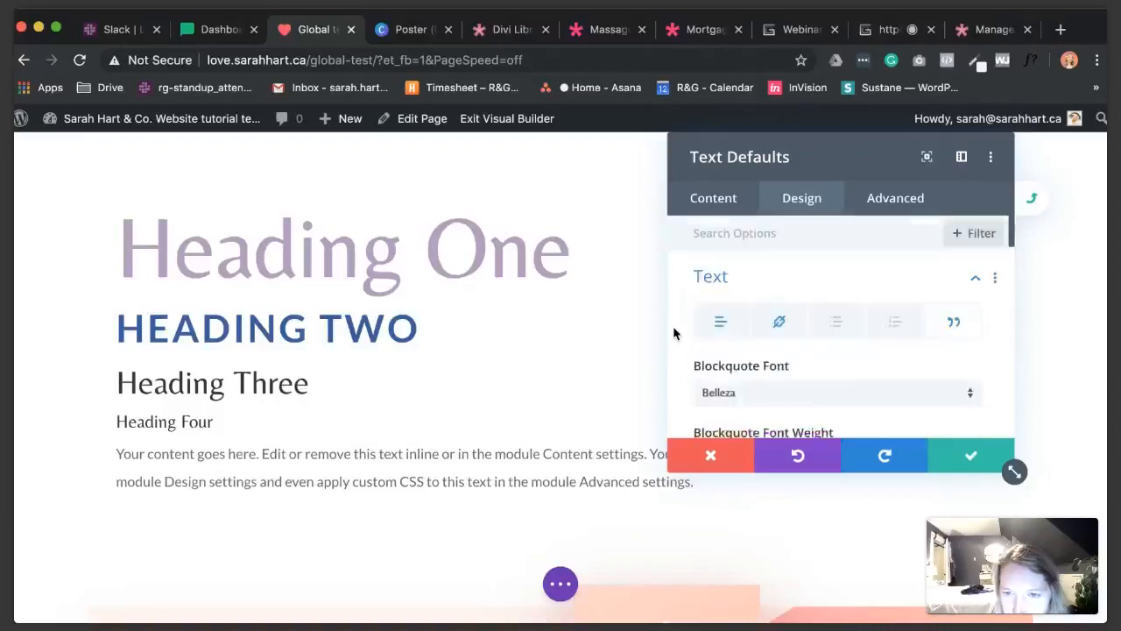
pyautogui.click(972, 456)
pyautogui.click(946, 457)
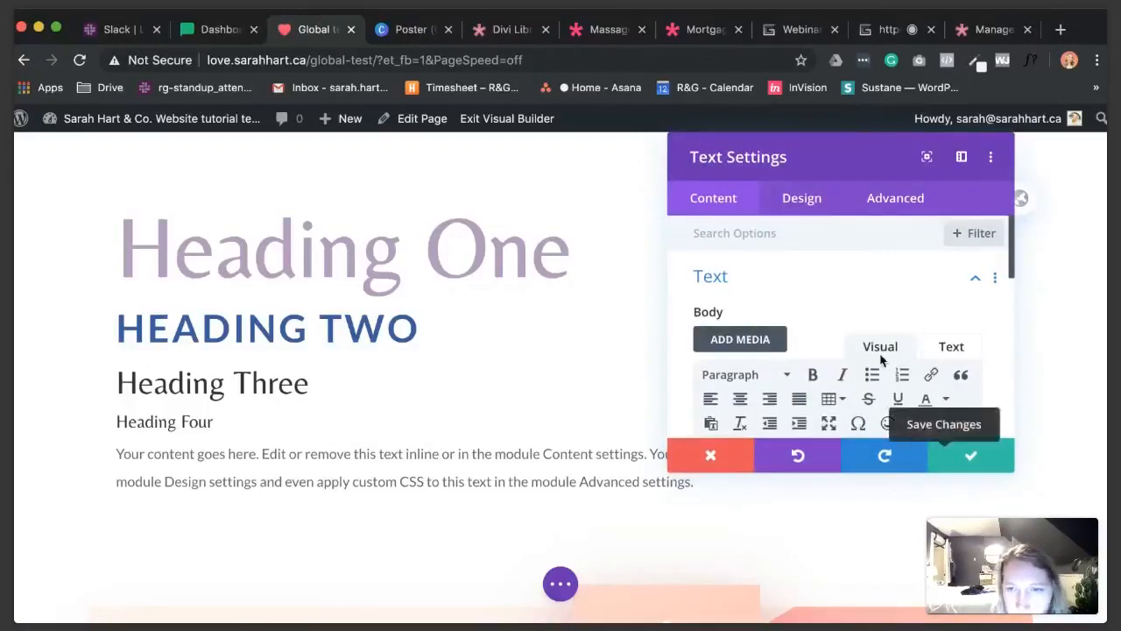
# - Check the WebinarJam live broadcast page, then return to the Global test page
pyautogui.scroll(-5, 868, 305)
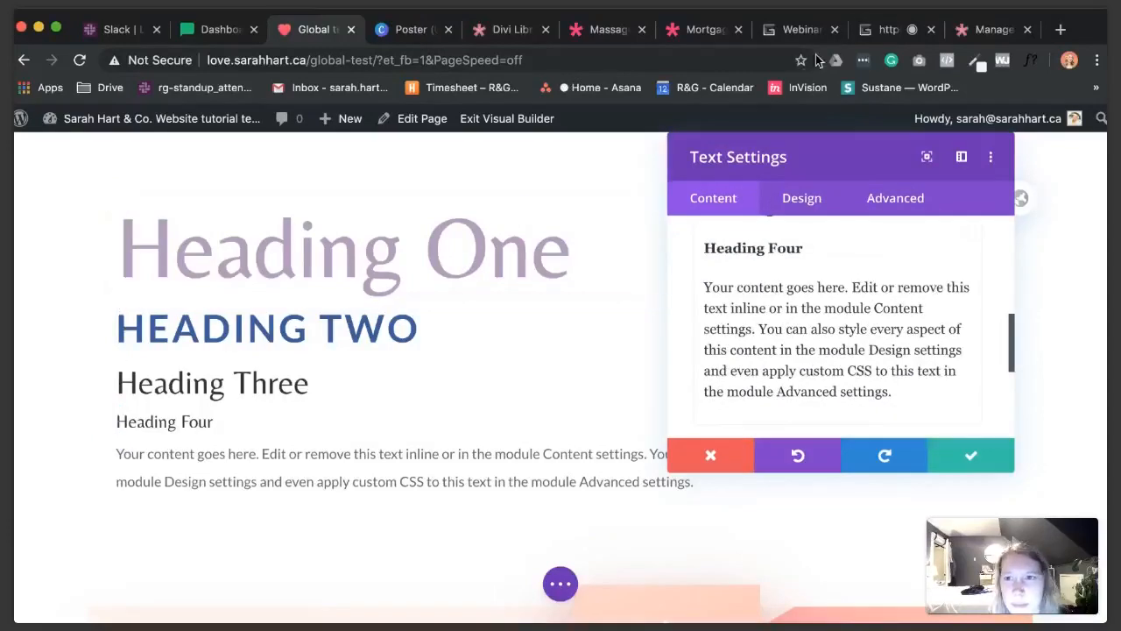
pyautogui.click(883, 30)
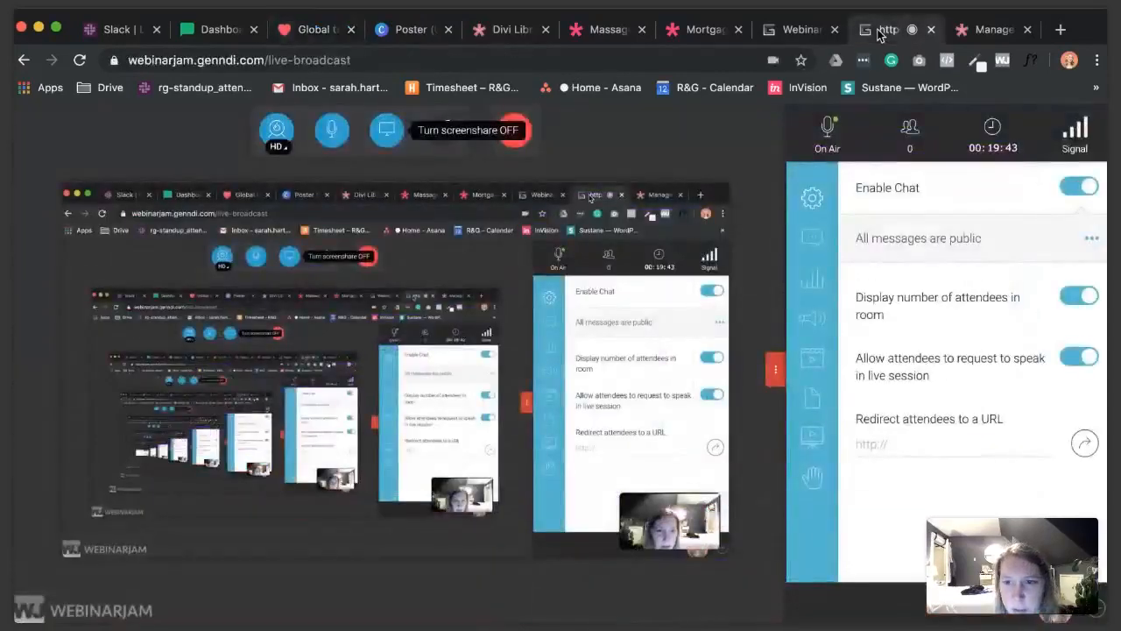
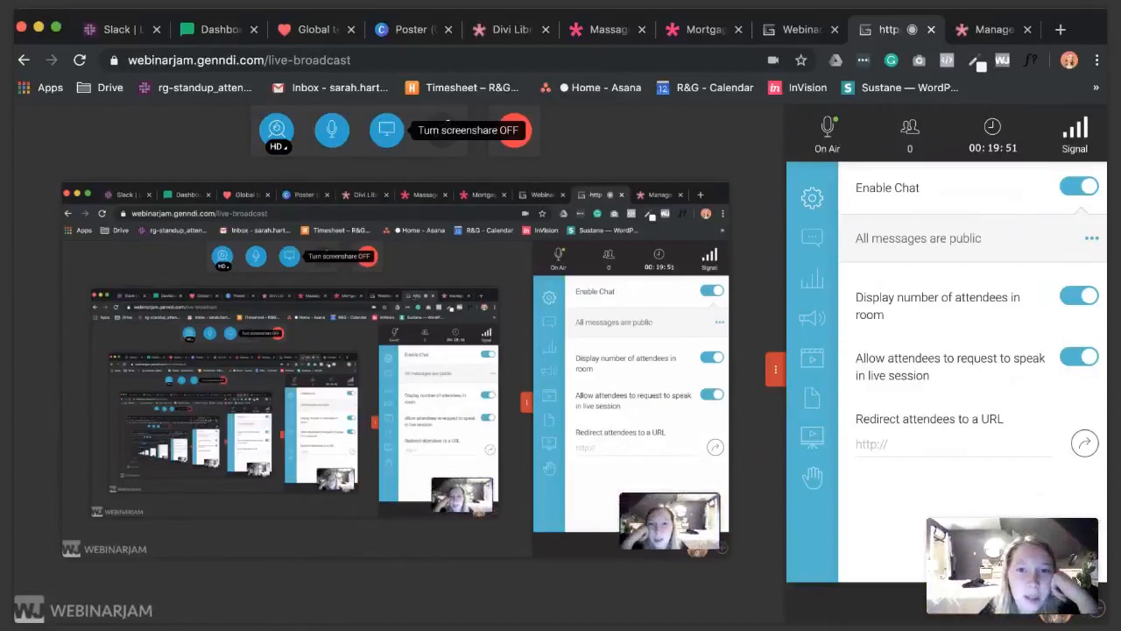
pyautogui.click(304, 31)
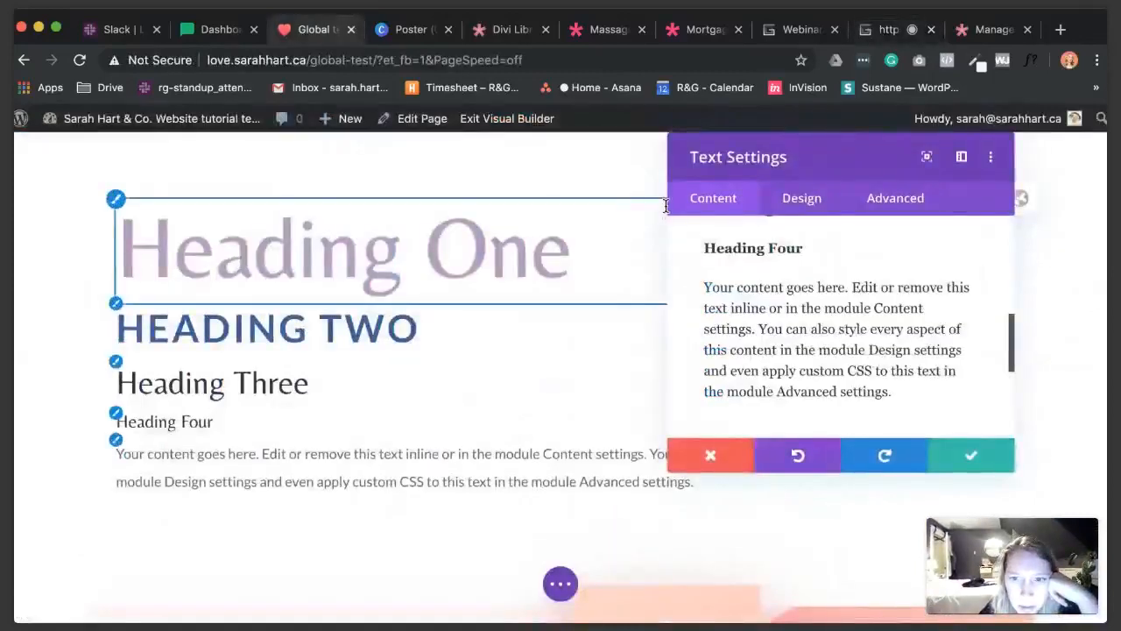
# - Turn the words "Edit or remove" in the text module's body paragraph into a link
pyautogui.scroll(2, 846, 324)
pyautogui.moveTo(849, 344); pyautogui.dragTo(938, 350)
pyautogui.scroll(5, 919, 326)
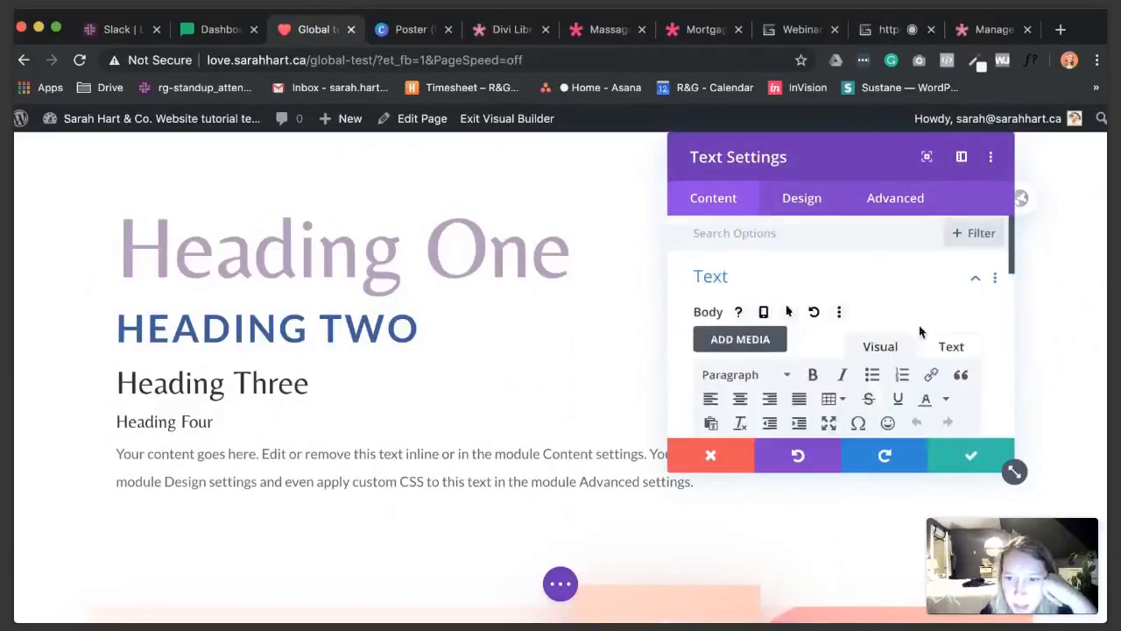
pyautogui.scroll(-1, 878, 322)
pyautogui.click(931, 303)
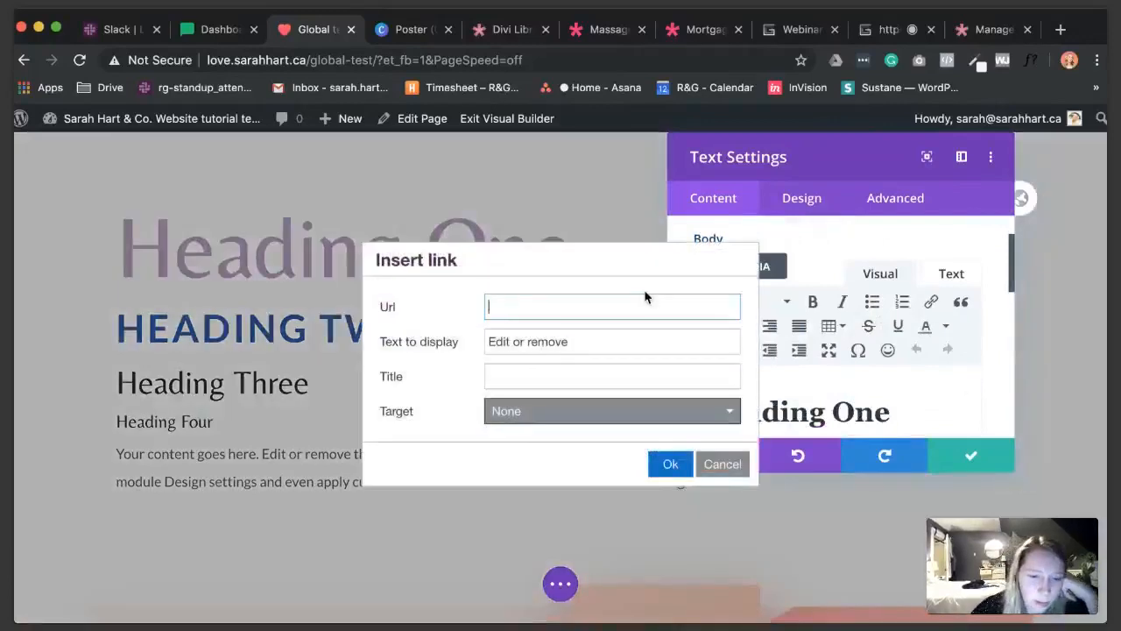
pyautogui.click(670, 464)
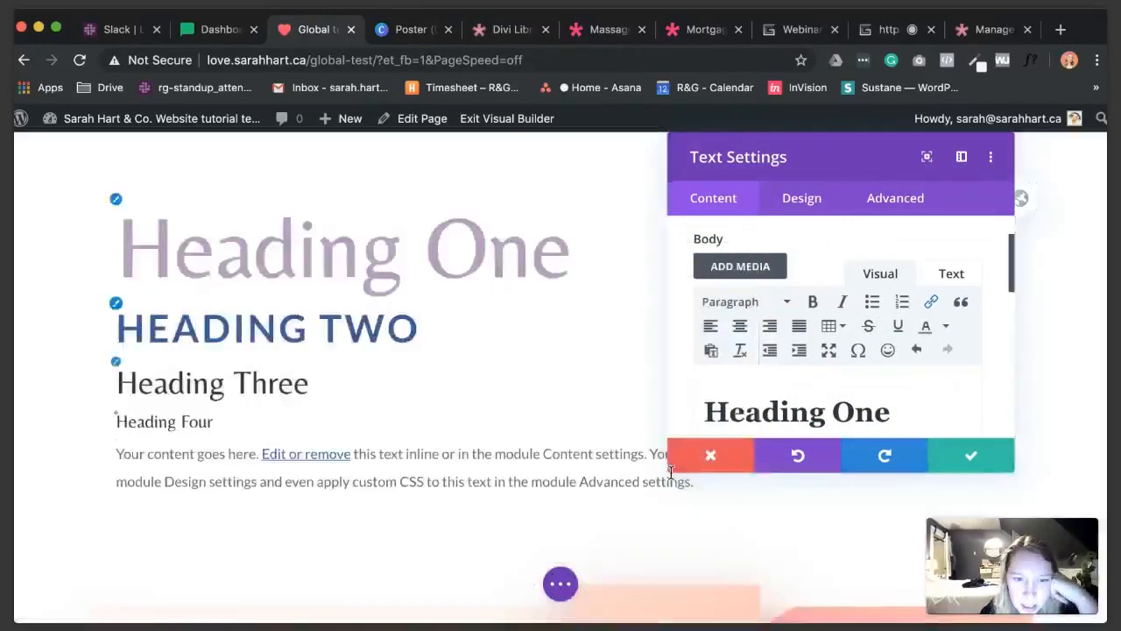
# - Add a blockquote reading "Quote" on a new line below the body paragraph
pyautogui.scroll(-6, 811, 378)
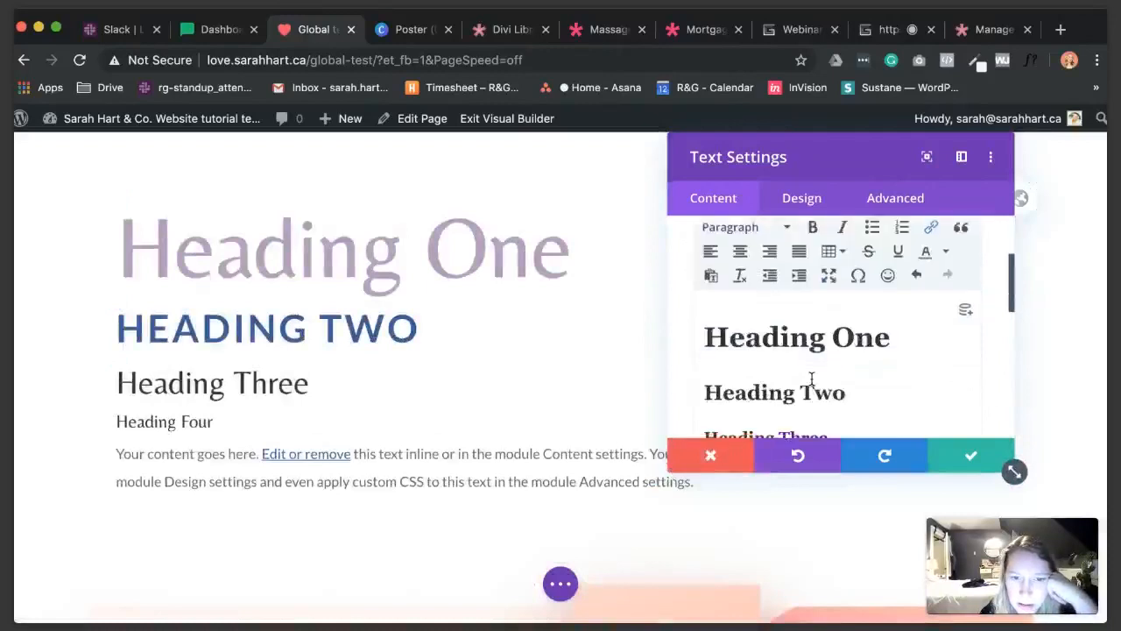
pyautogui.click(888, 373)
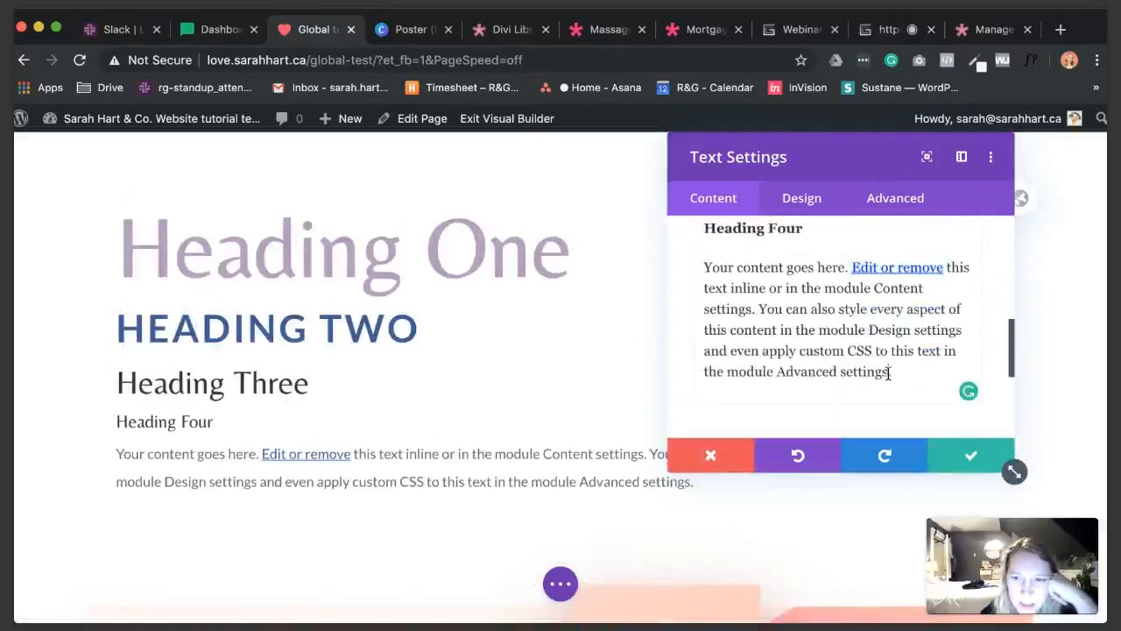
pyautogui.press('Return')
pyautogui.scroll(5, 908, 325)
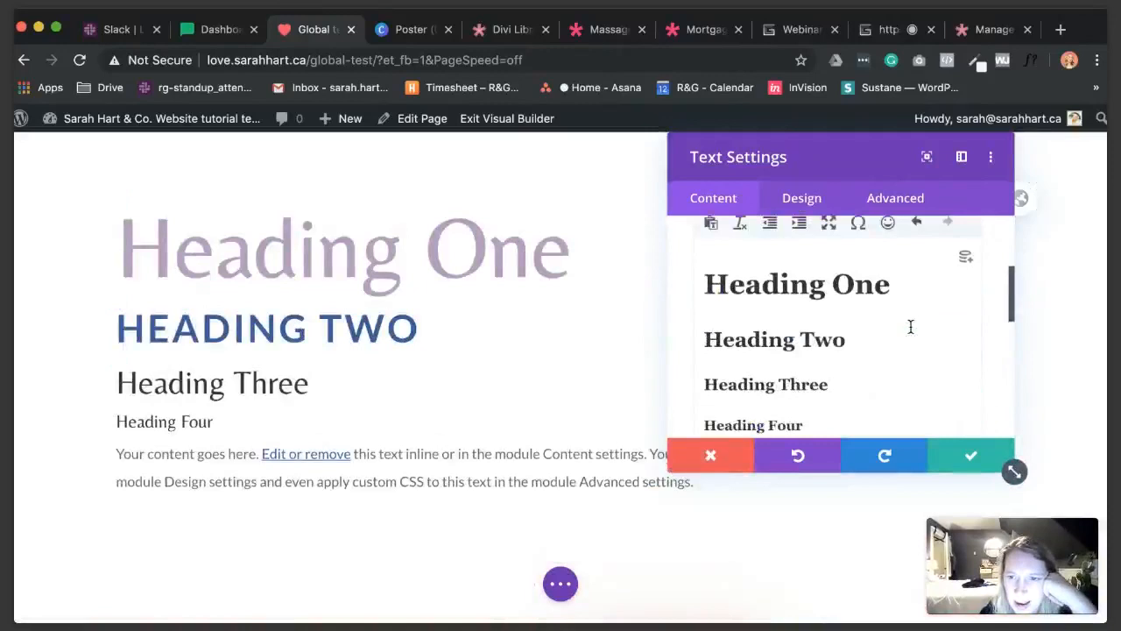
pyautogui.scroll(3, 849, 341)
pyautogui.scroll(-1, 823, 348)
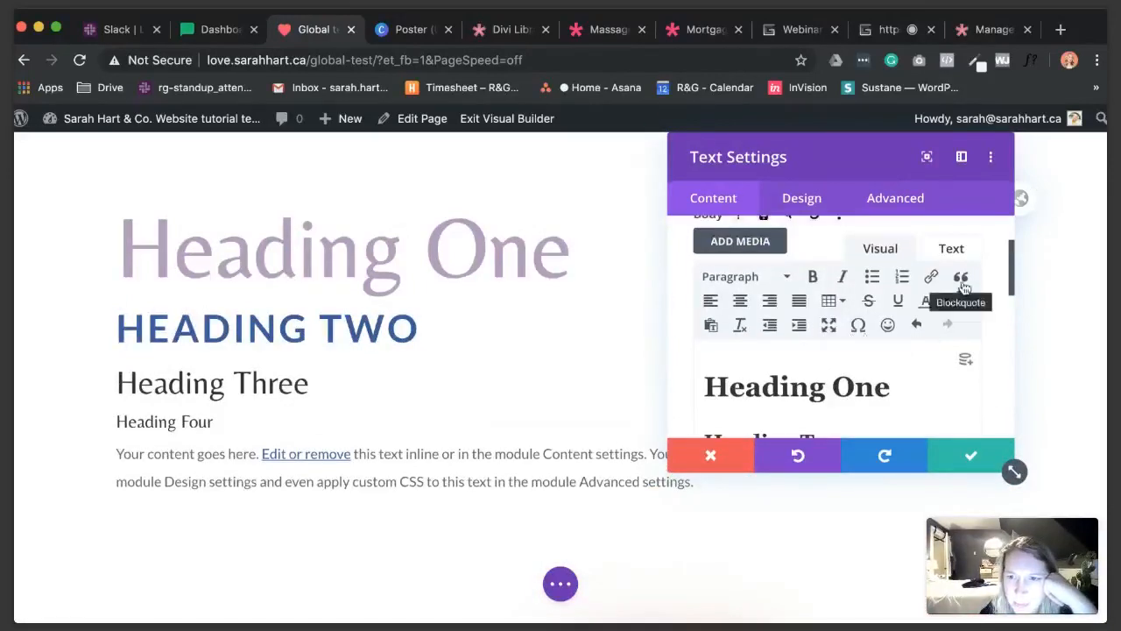
pyautogui.scroll(-8, 888, 358)
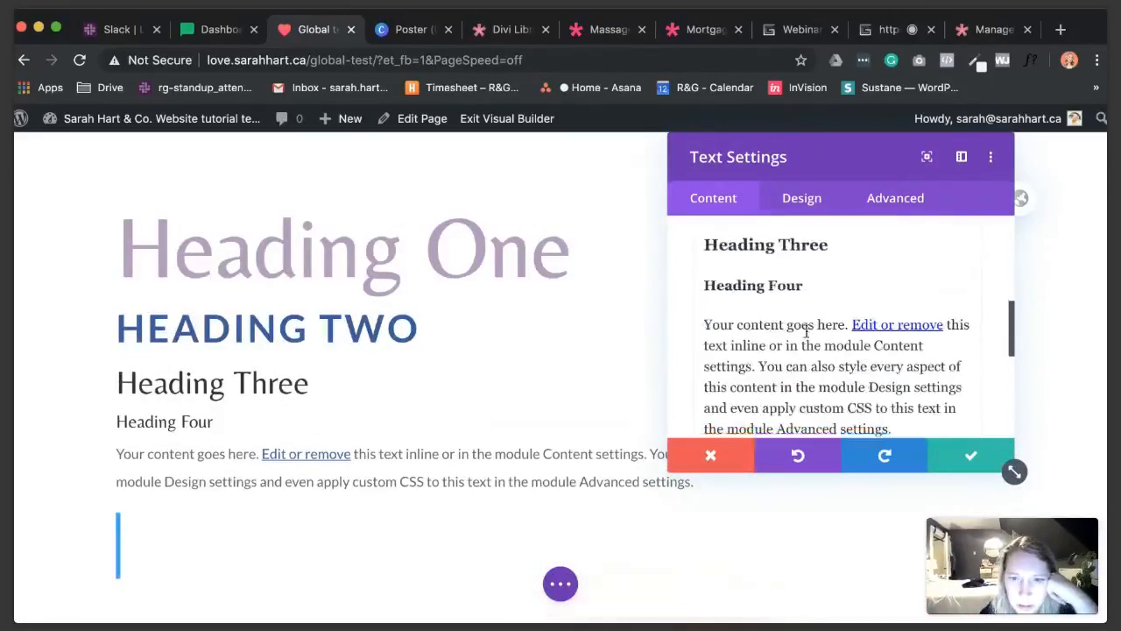
pyautogui.scroll(1, 806, 335)
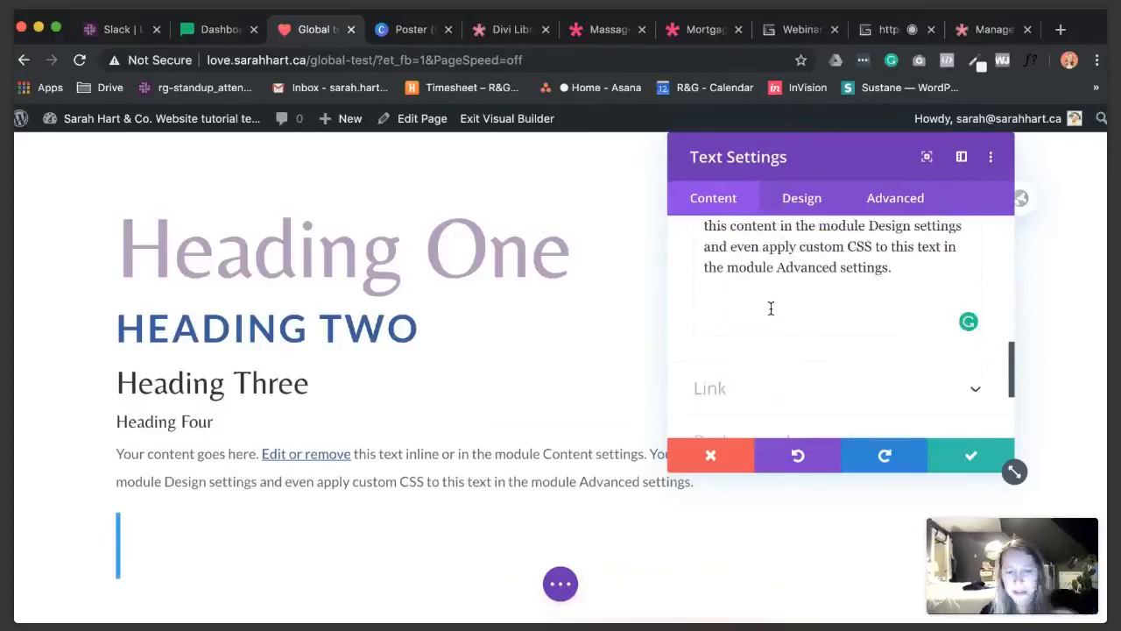
pyautogui.write('uote')
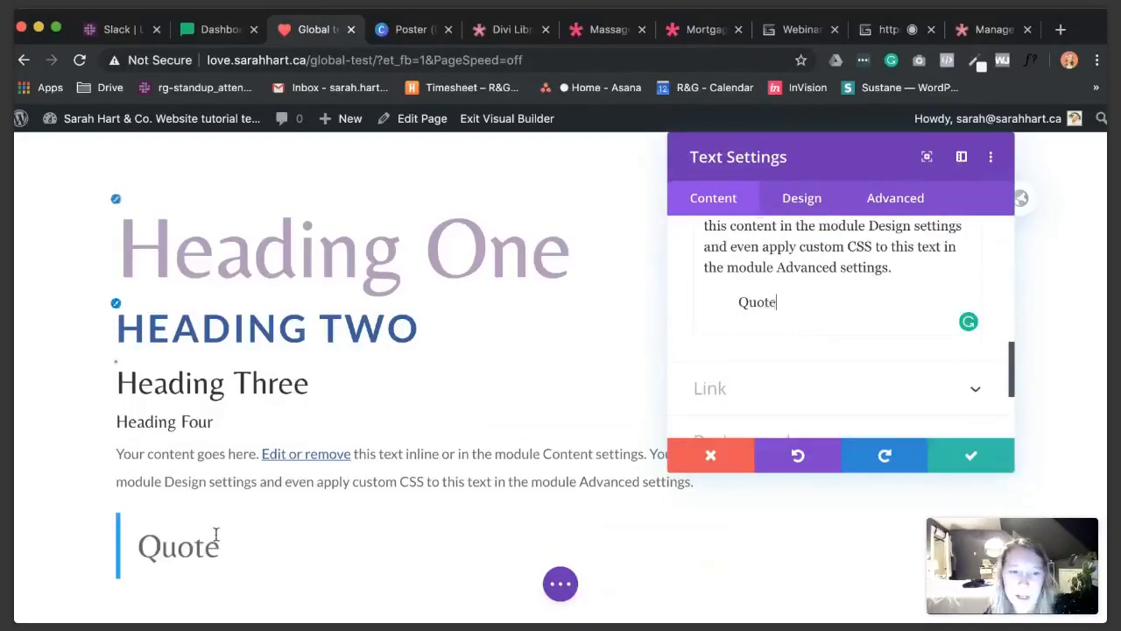
# - Reopen the global Text defaults and bring up the blockquote text design settings
pyautogui.scroll(10, 841, 344)
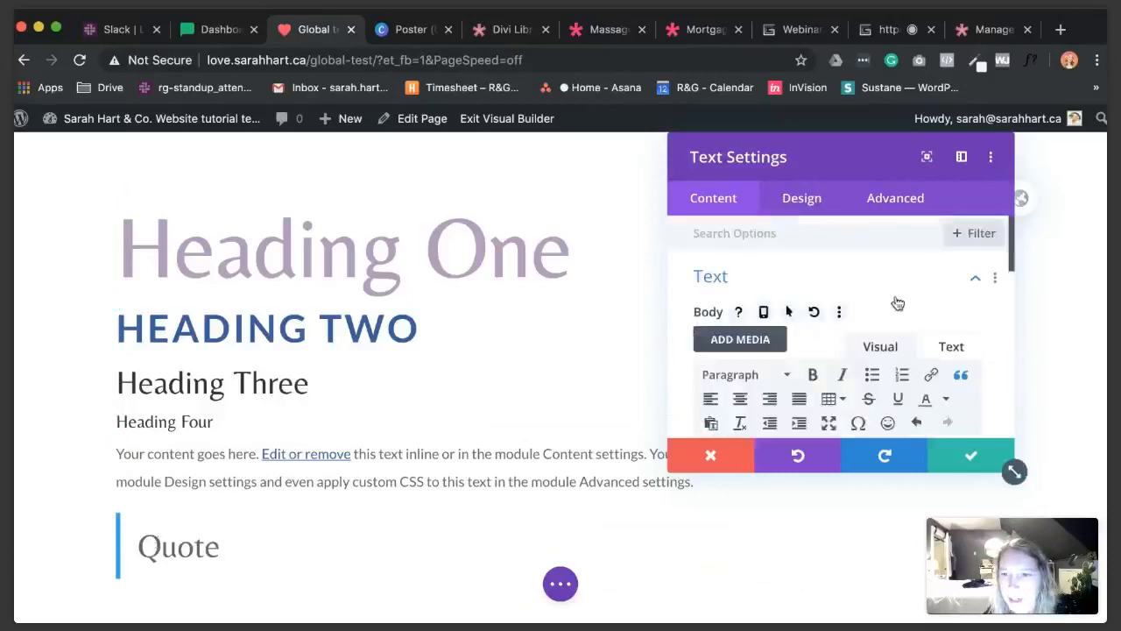
pyautogui.click(1030, 200)
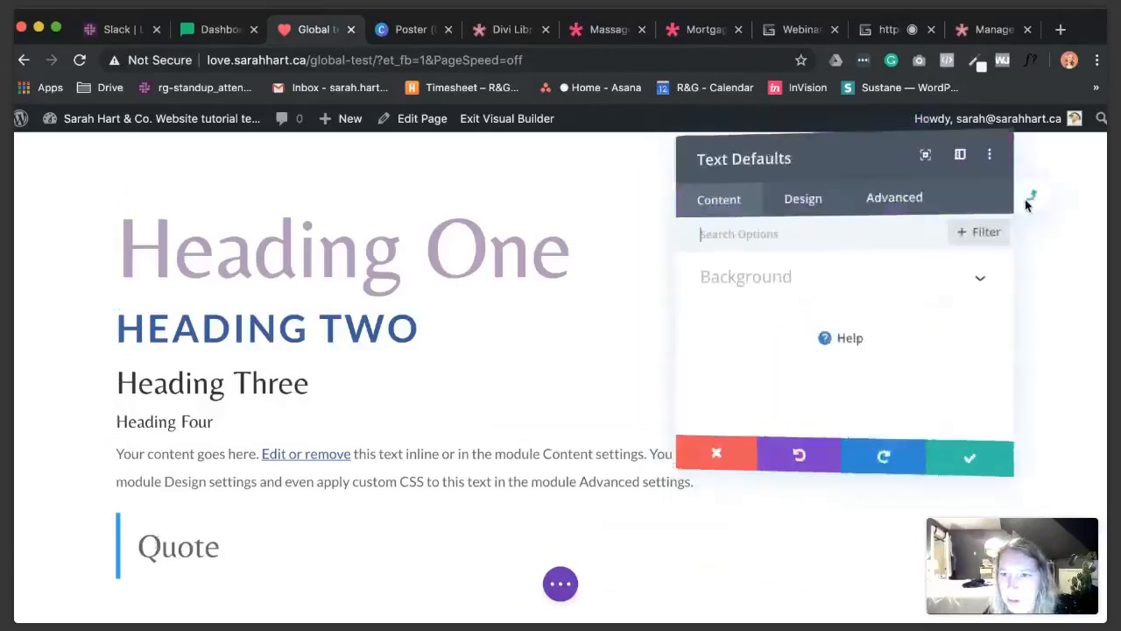
pyautogui.click(805, 201)
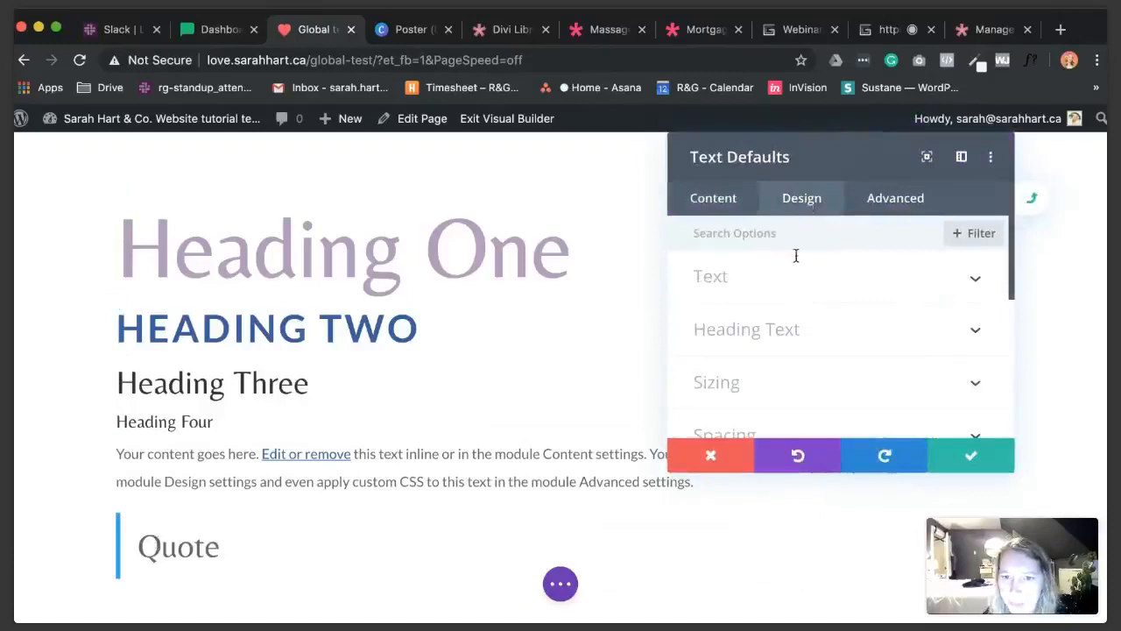
pyautogui.scroll(-3, 792, 302)
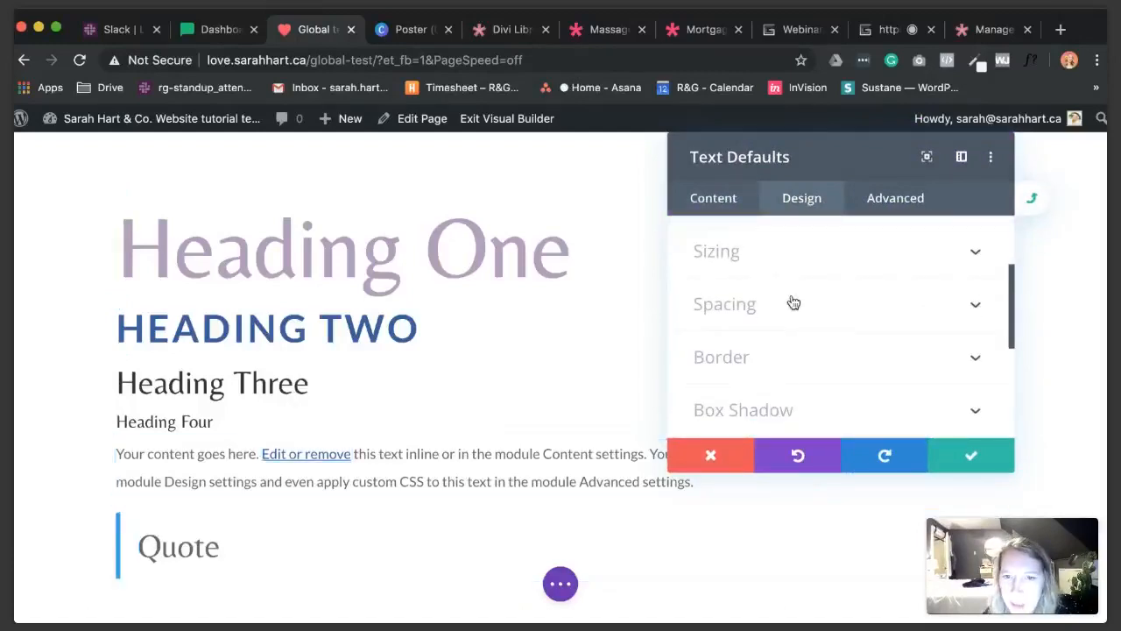
pyautogui.scroll(3, 792, 302)
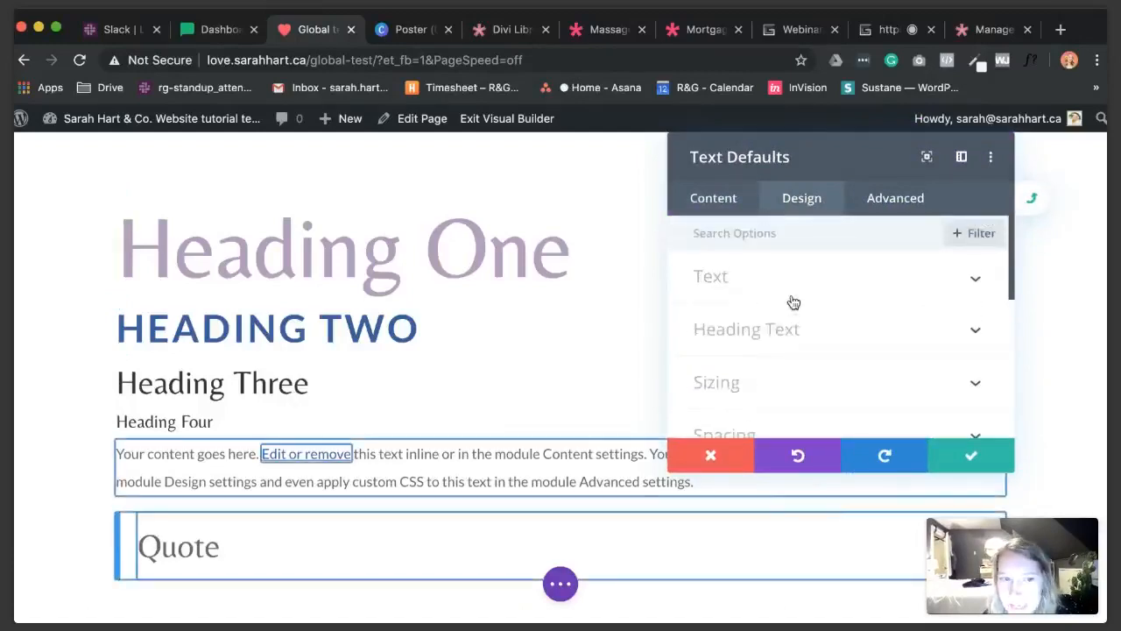
pyautogui.scroll(-1, 793, 302)
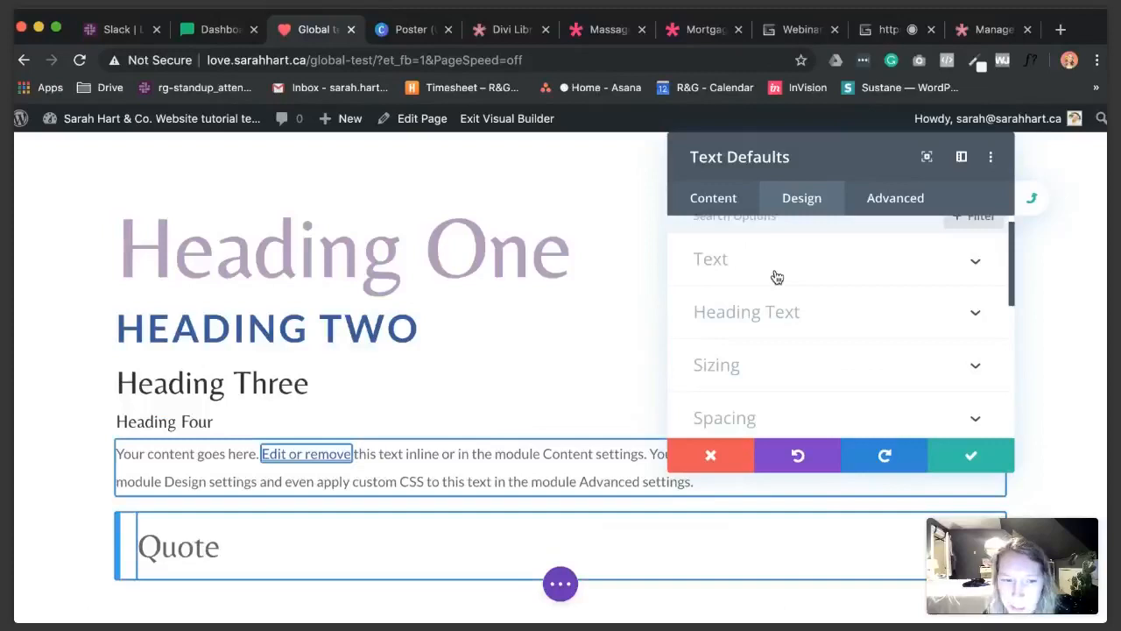
pyautogui.click(776, 278)
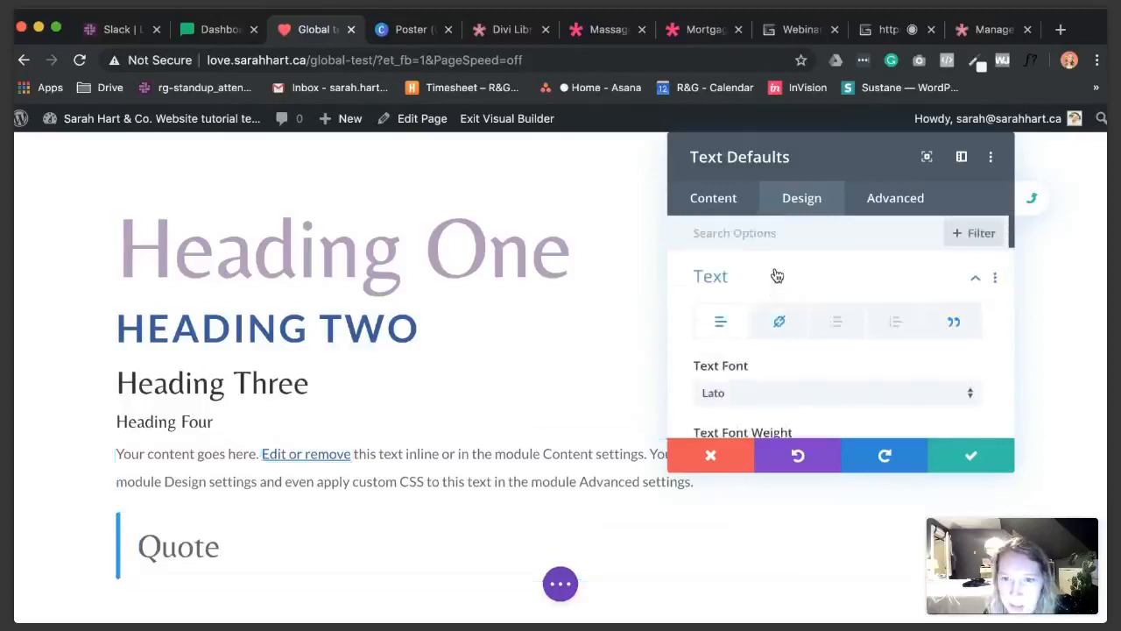
pyautogui.click(956, 323)
# - Set the default blockquote border color to black #000000
pyautogui.scroll(-8, 809, 281)
pyautogui.scroll(-3, 681, 270)
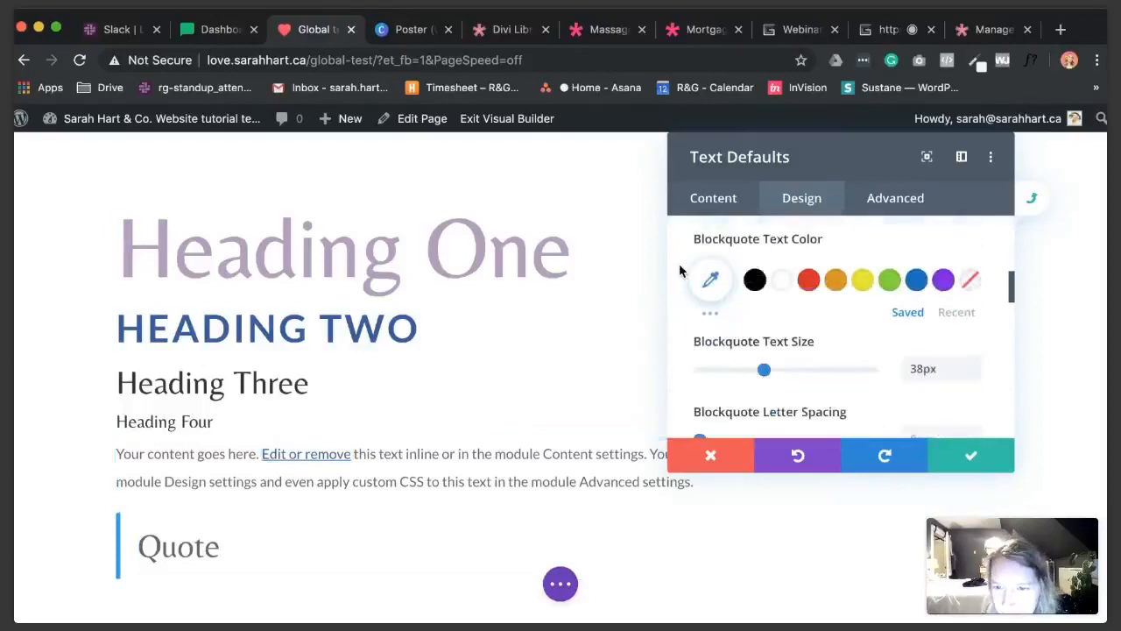
pyautogui.scroll(-5, 681, 270)
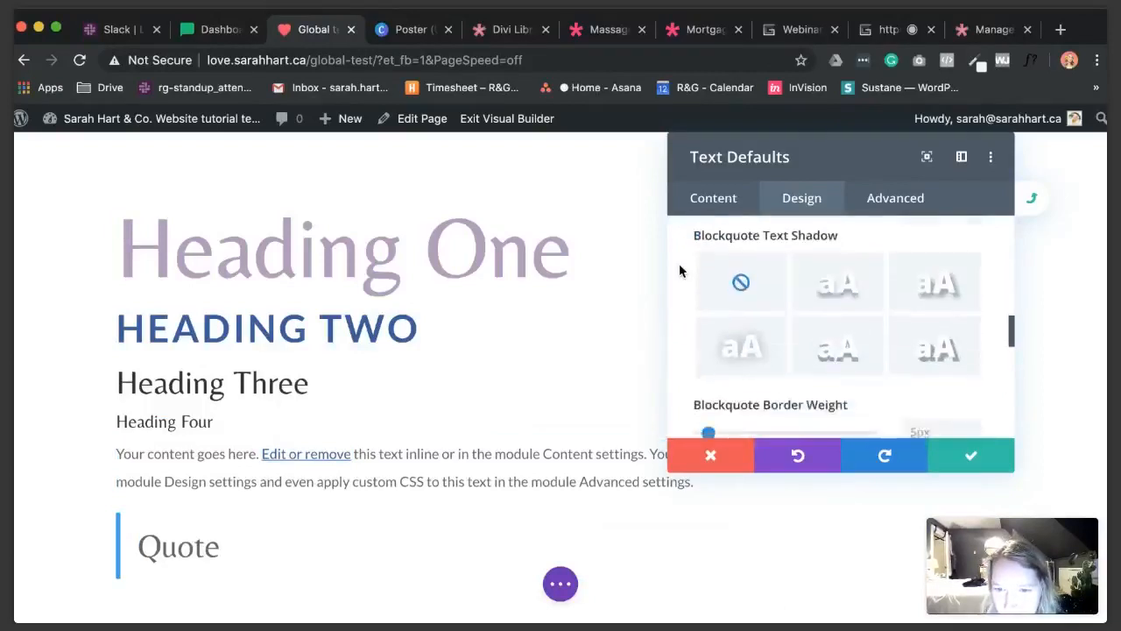
pyautogui.scroll(-2, 681, 270)
pyautogui.scroll(-1, 680, 270)
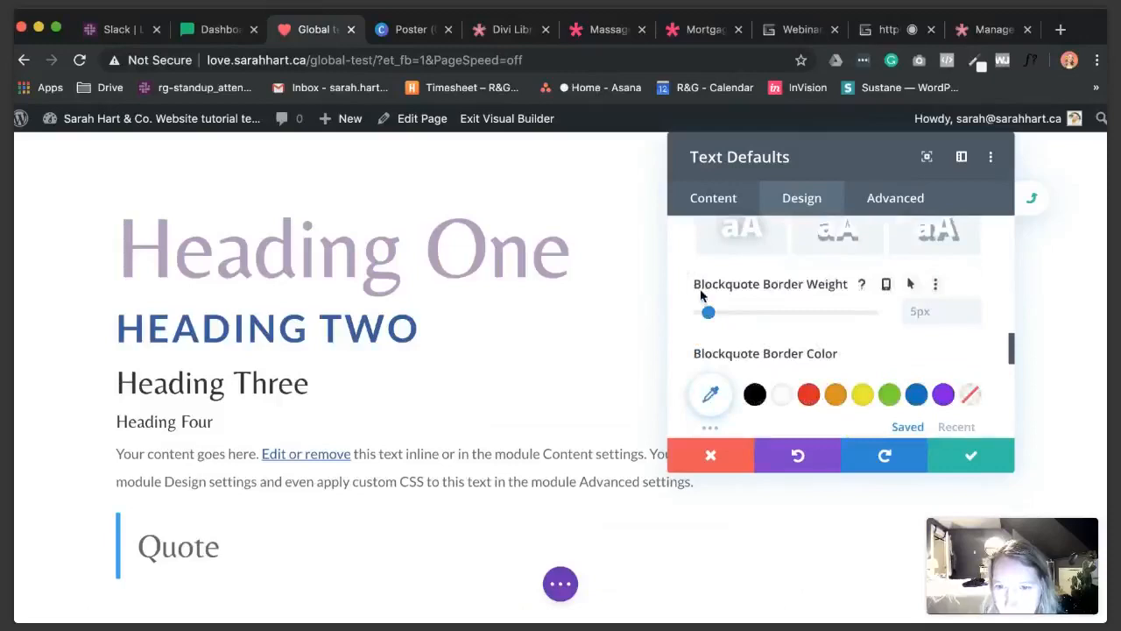
pyautogui.scroll(-1, 696, 298)
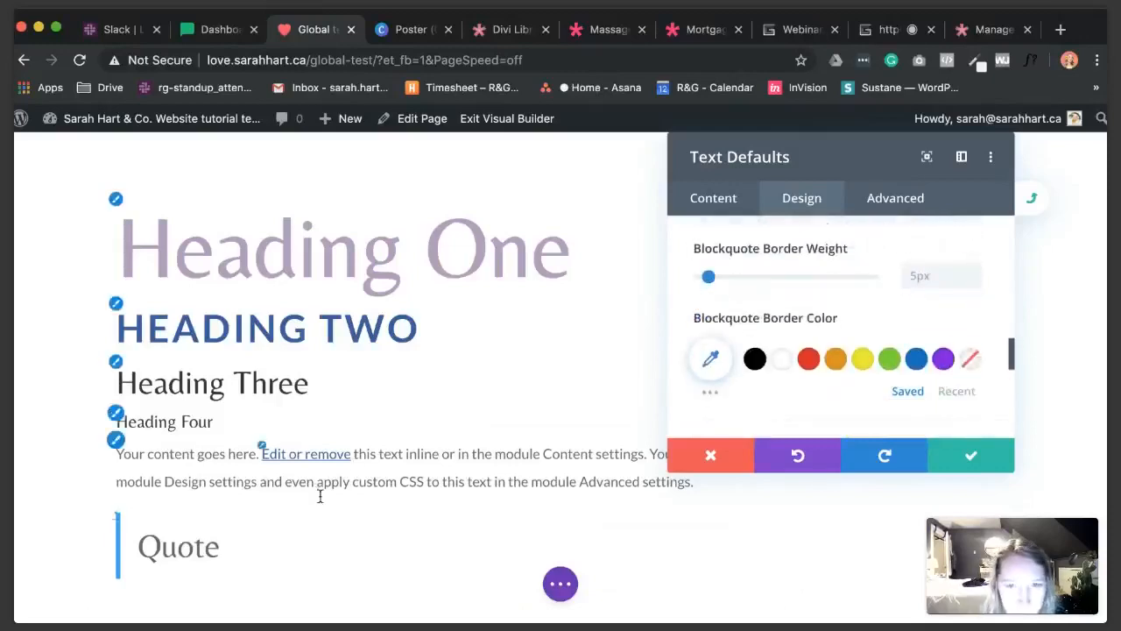
pyautogui.scroll(-1, 688, 305)
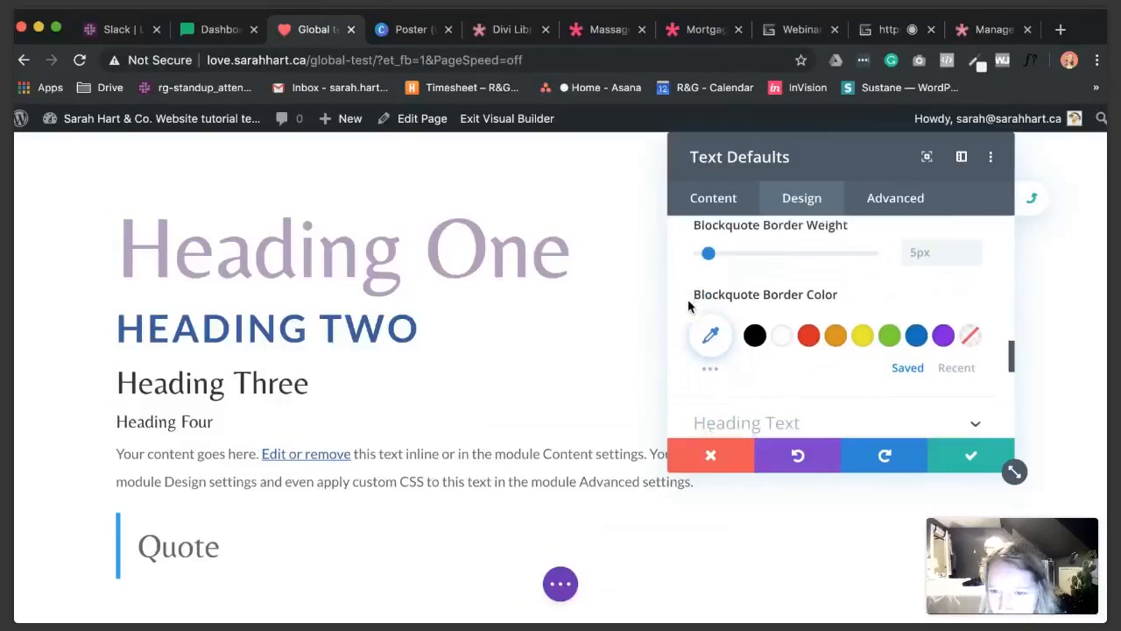
pyautogui.scroll(-2, 687, 299)
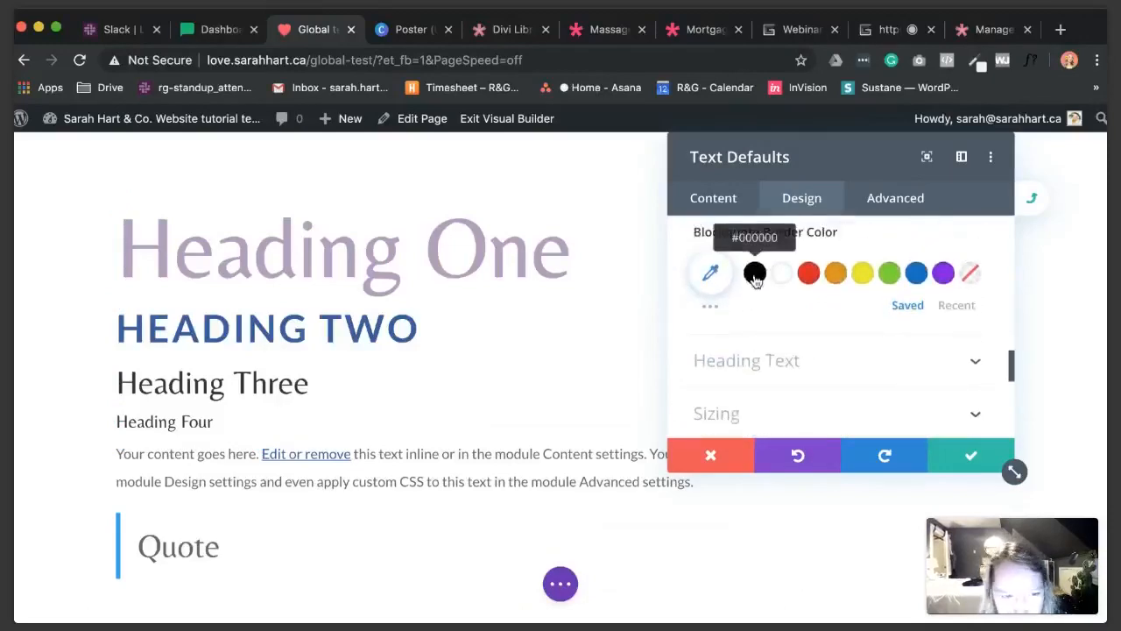
pyautogui.click(754, 275)
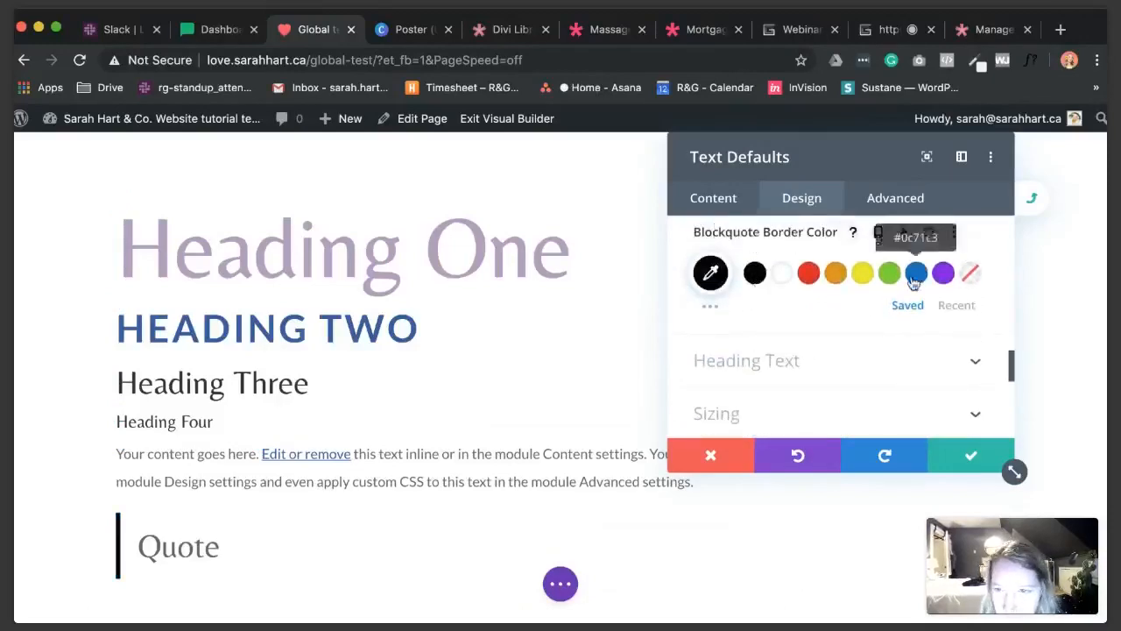
# - Change the default blockquote border color to the recently used dark blue, and save the Text defaults site-wide
pyautogui.click(956, 305)
pyautogui.click(782, 274)
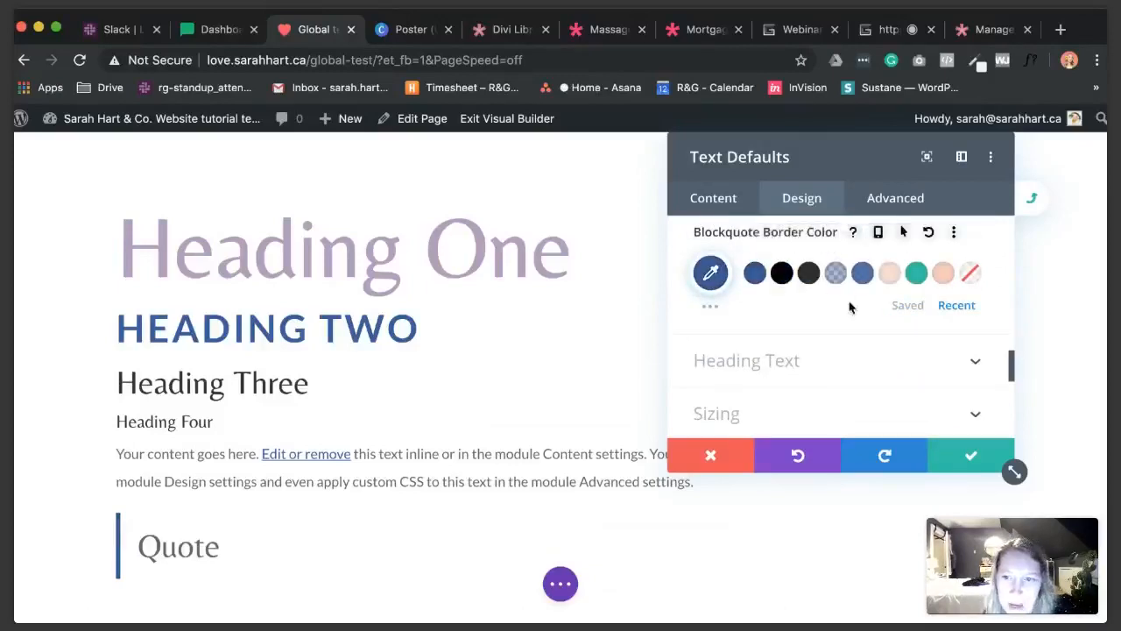
pyautogui.scroll(10, 775, 307)
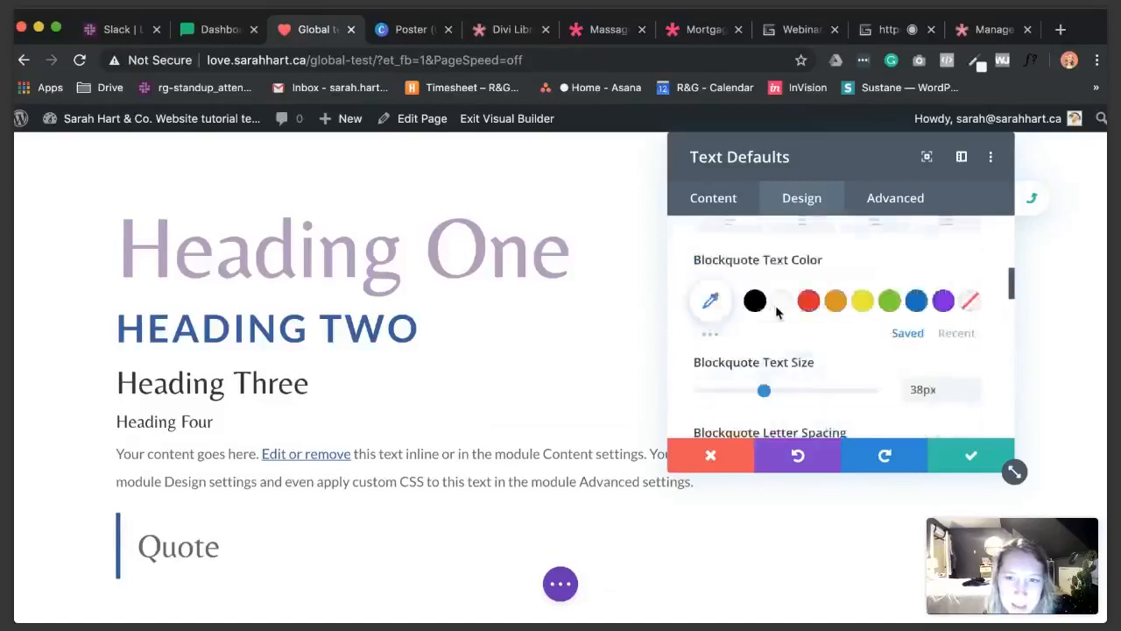
pyautogui.click(965, 458)
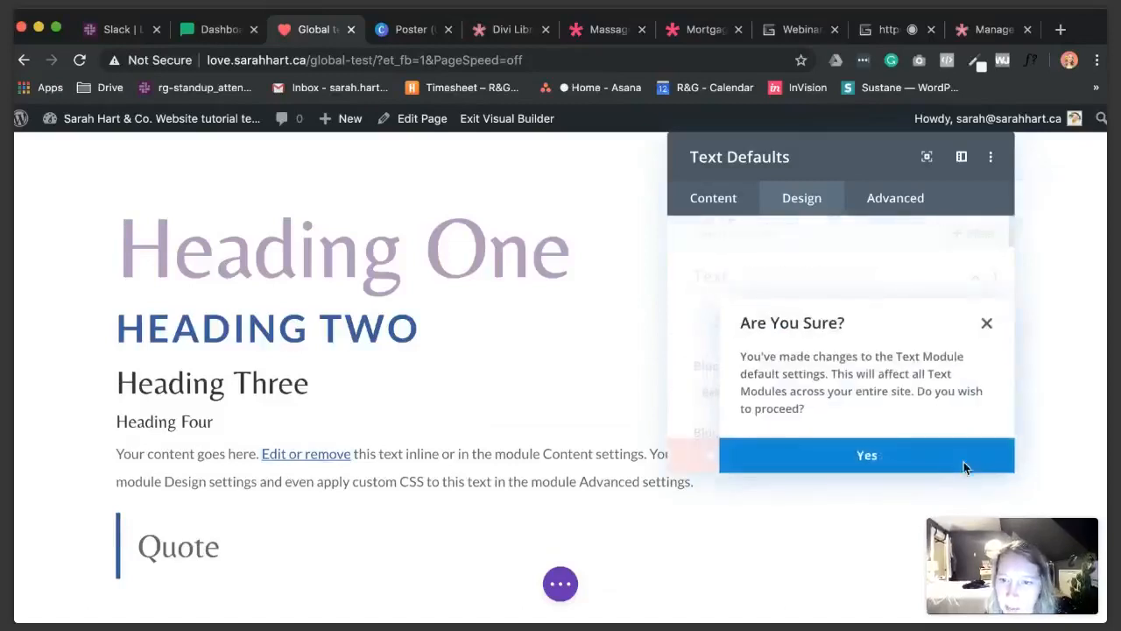
pyautogui.click(955, 462)
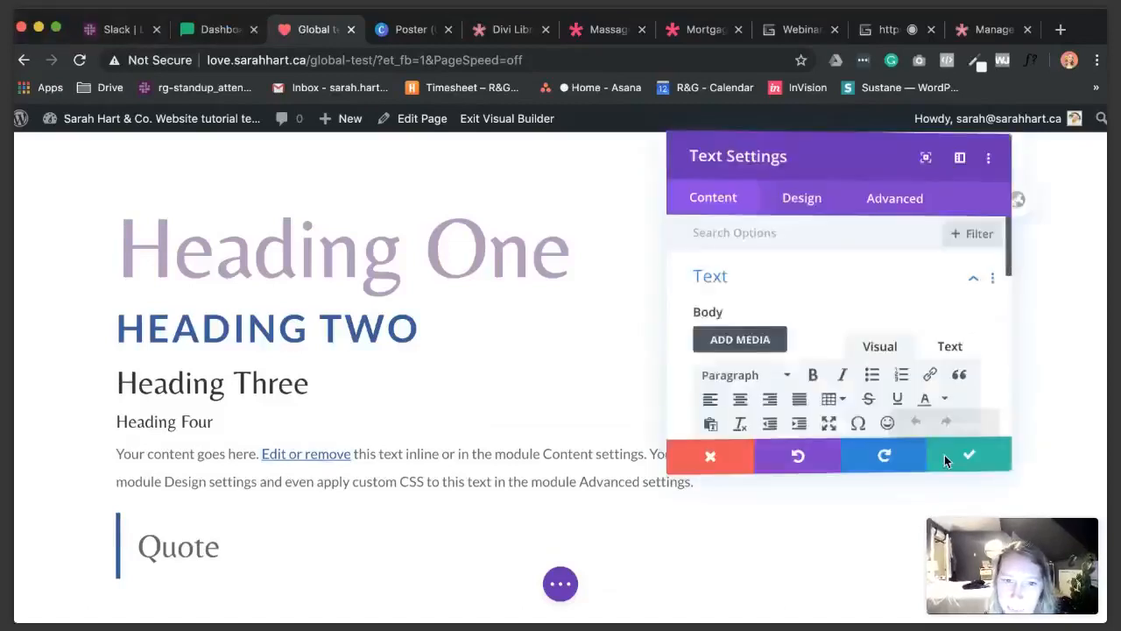
pyautogui.click(944, 461)
pyautogui.scroll(-1, 464, 358)
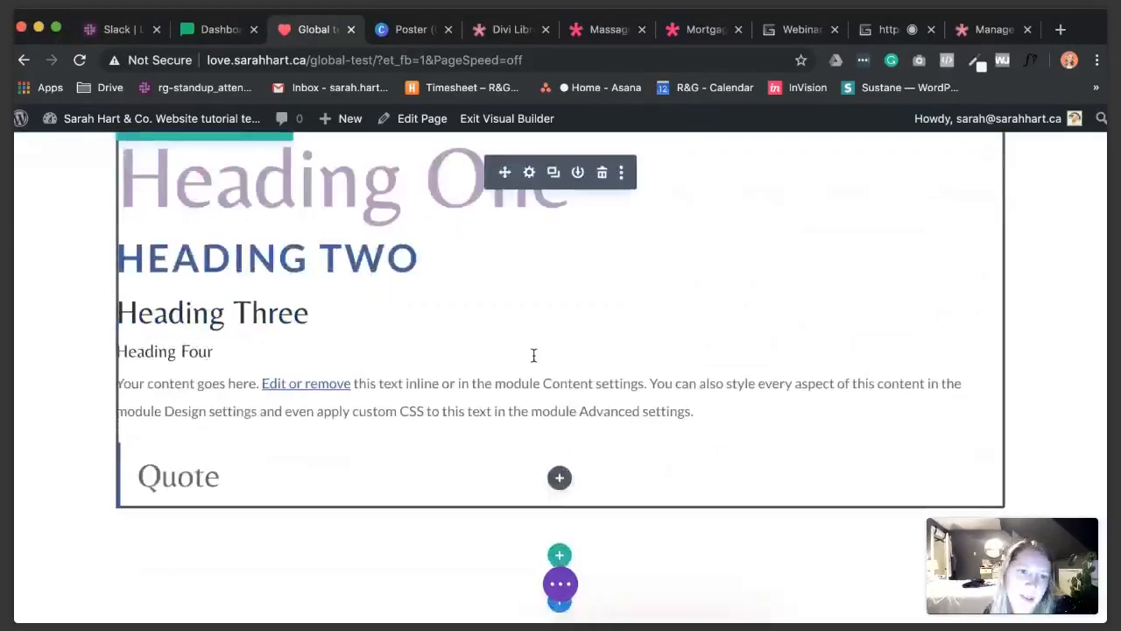
pyautogui.scroll(1, 534, 355)
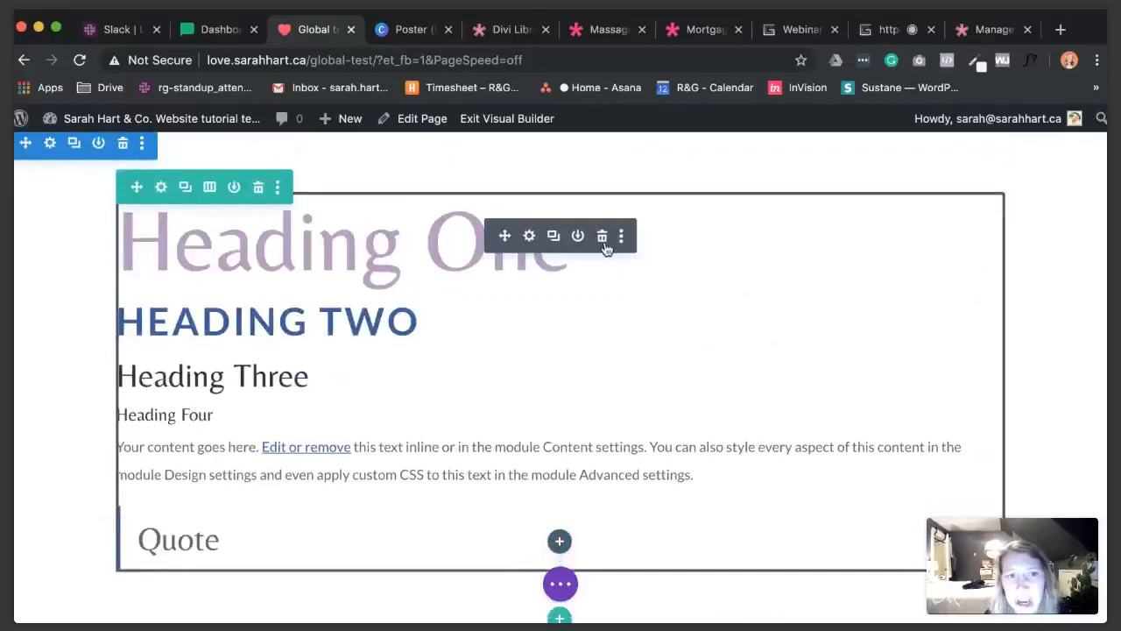
# - Insert a new Text module below the quote to check how the default body text styling applies
pyautogui.scroll(-2, 608, 346)
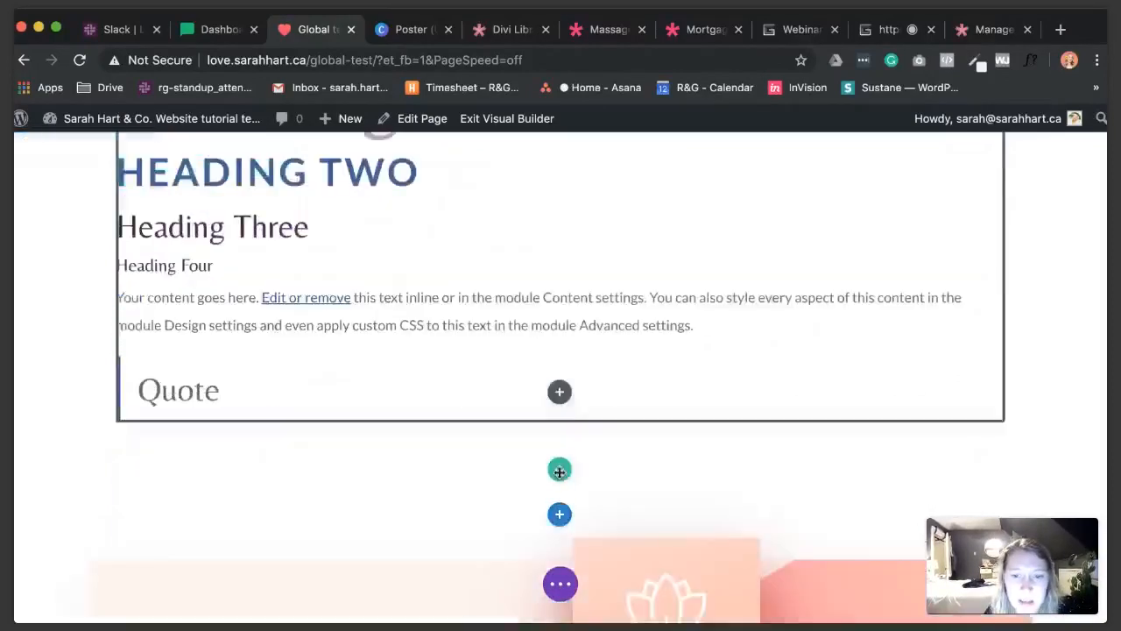
pyautogui.click(559, 391)
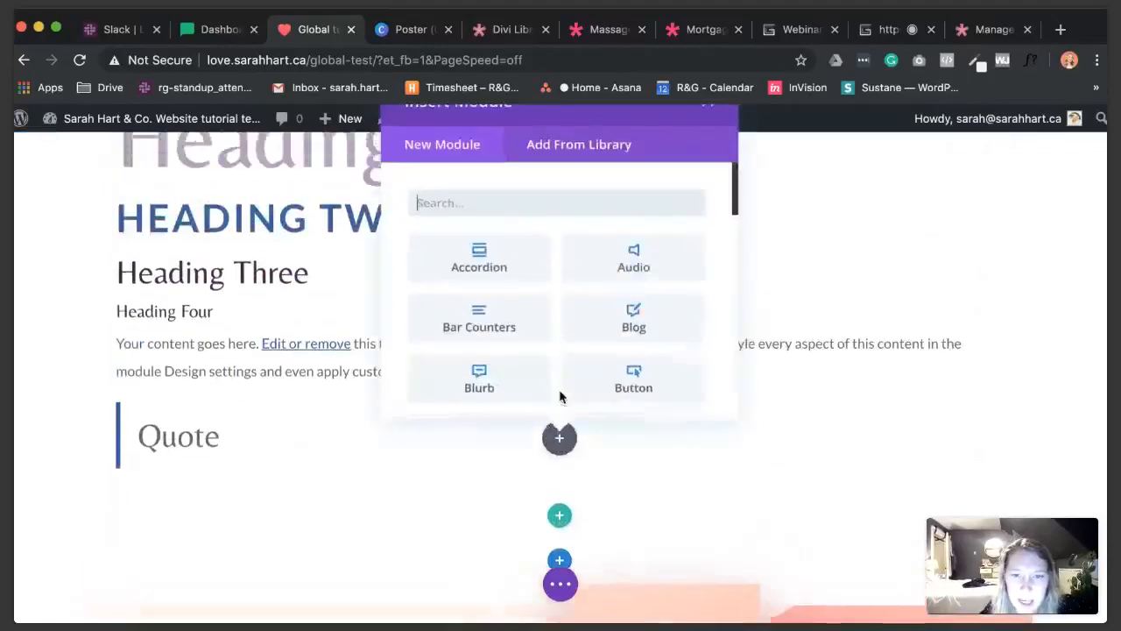
pyautogui.write('text')
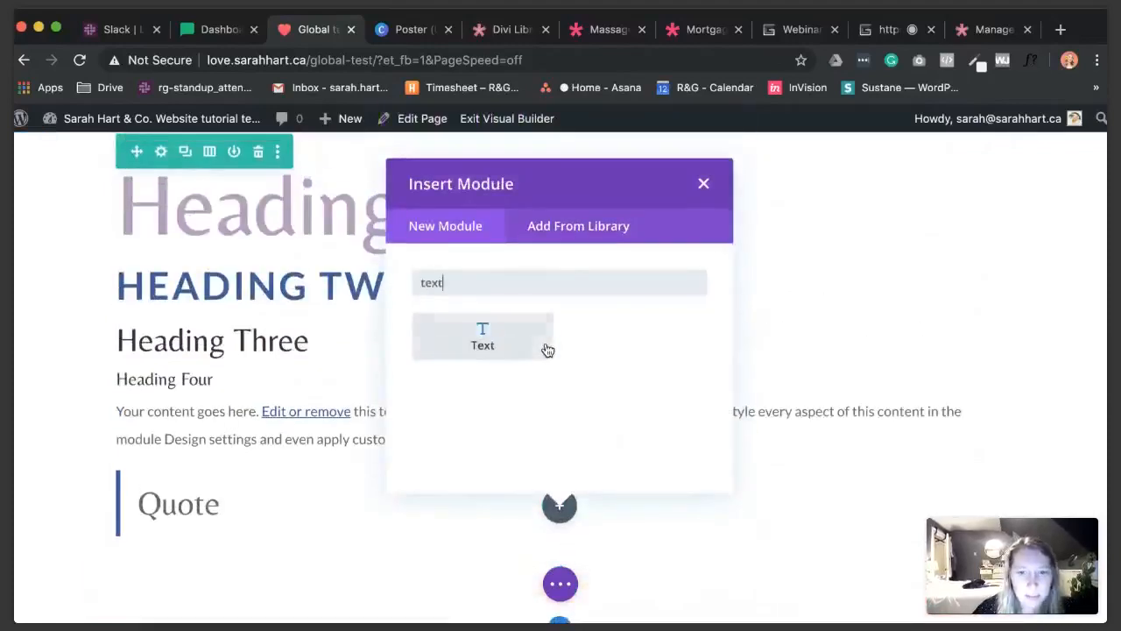
pyautogui.click(487, 333)
pyautogui.scroll(-2, 641, 388)
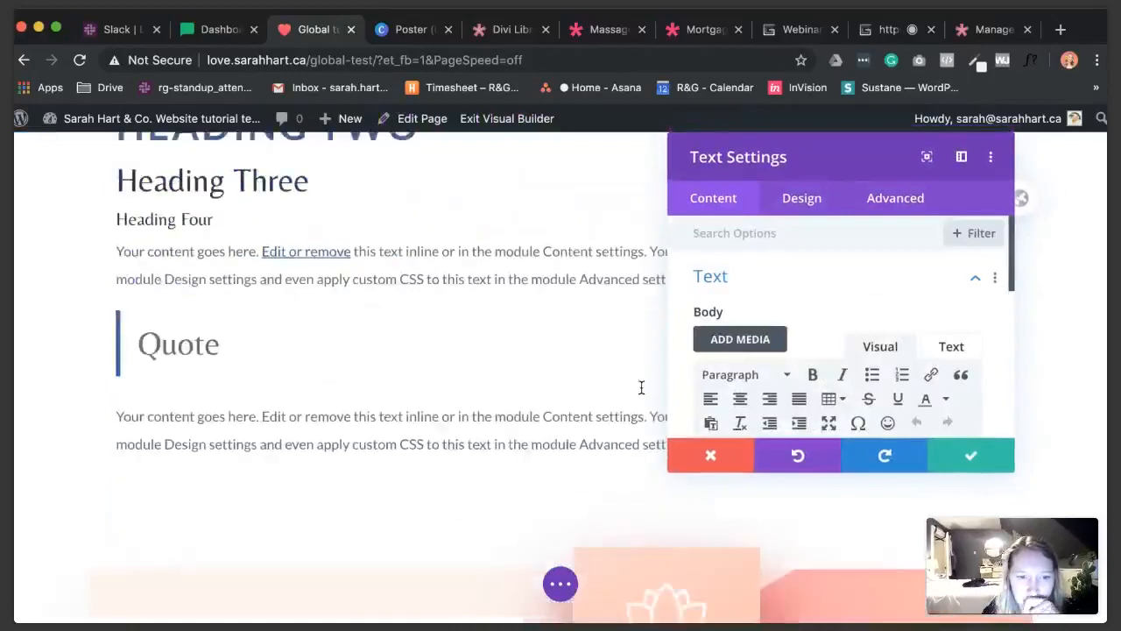
pyautogui.scroll(-2, 858, 387)
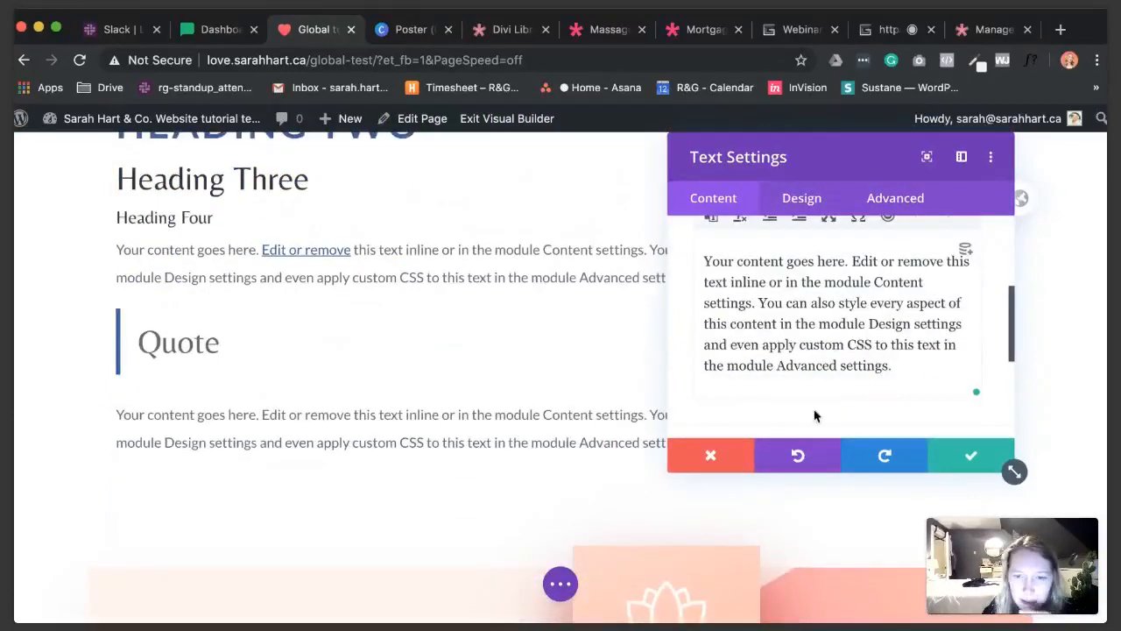
# - Discard the test Text module's settings and delete the module from below the quote
pyautogui.click(710, 455)
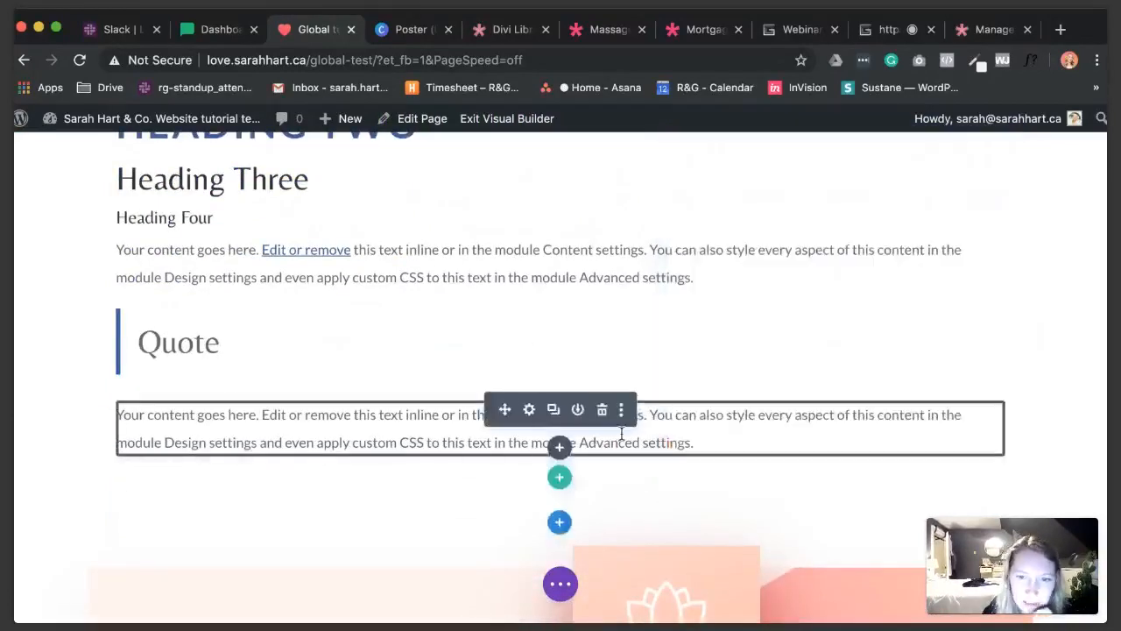
pyautogui.click(602, 410)
pyautogui.scroll(2, 606, 419)
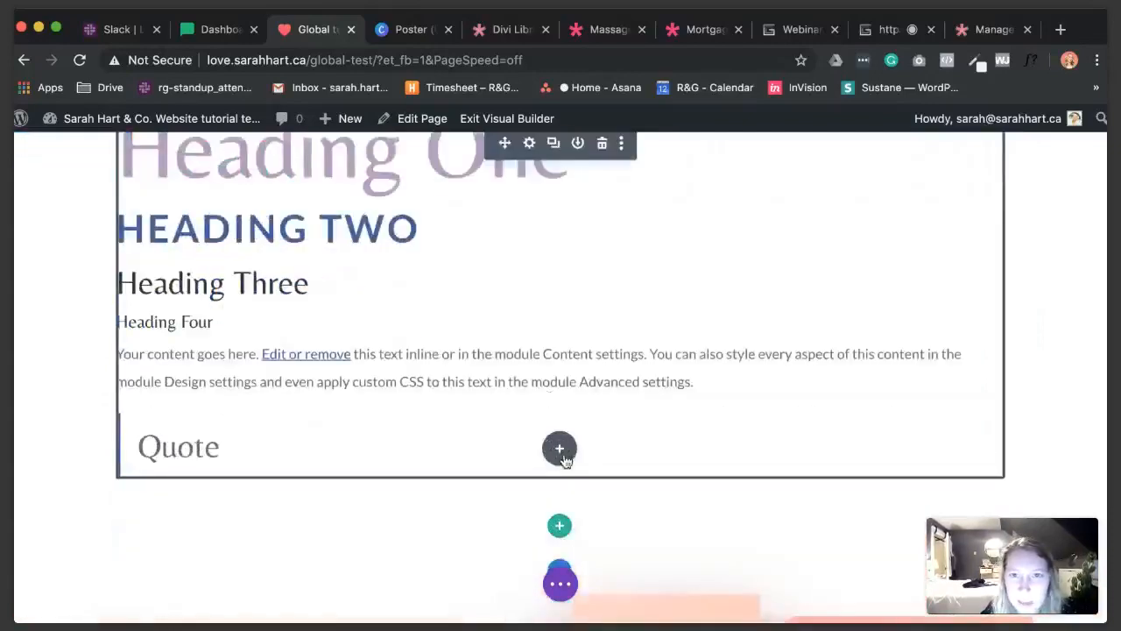
# - Make the styles of the "Book Now" button under "Our Services" the default for all Button modules across the site
pyautogui.scroll(-3, 561, 452)
pyautogui.scroll(-4, 694, 358)
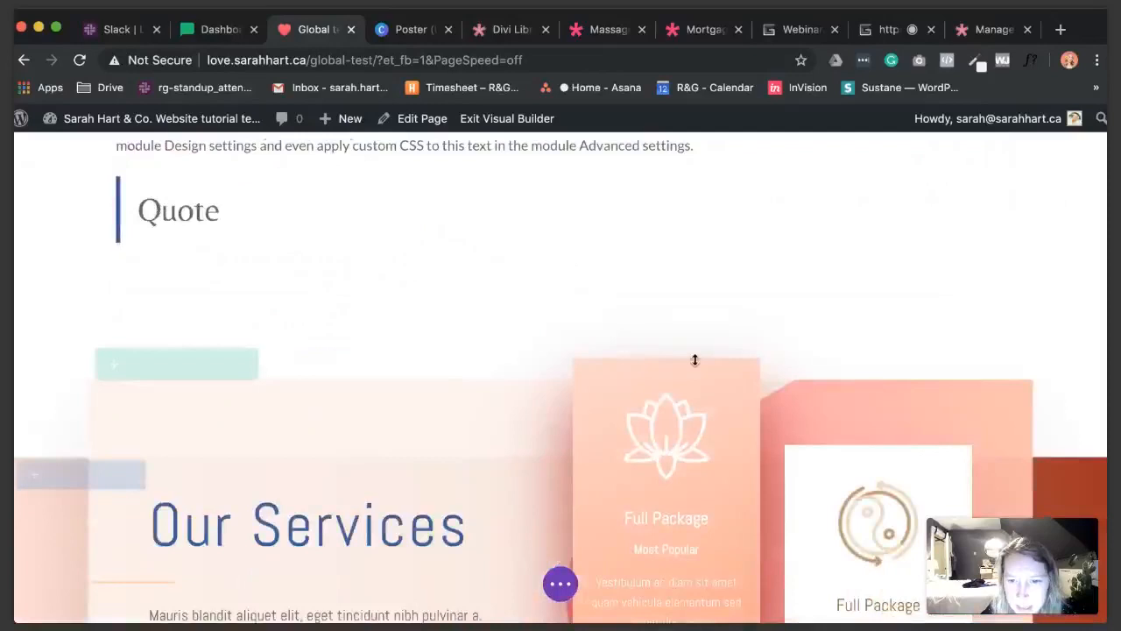
pyautogui.scroll(-5, 694, 358)
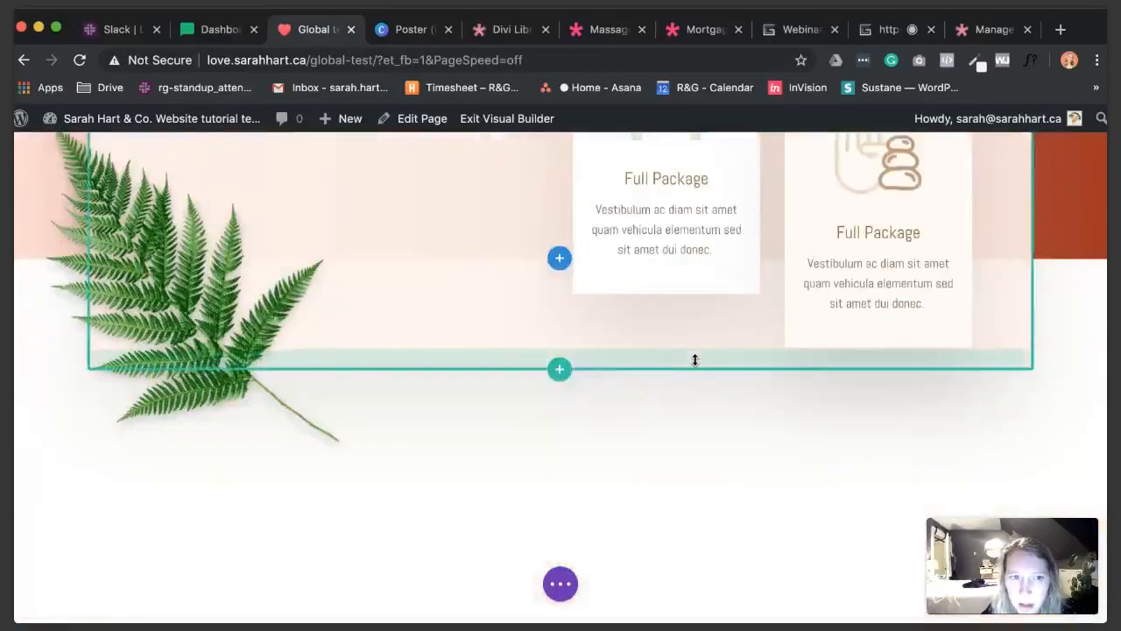
pyautogui.scroll(3, 695, 359)
pyautogui.scroll(1, 297, 299)
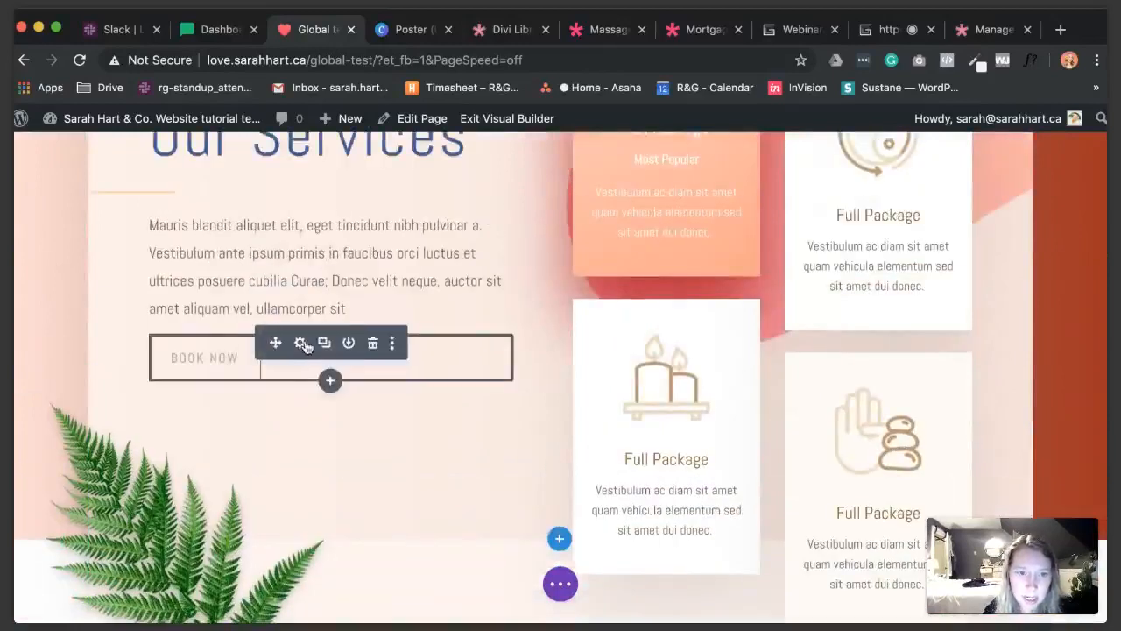
pyautogui.rightClick(303, 344)
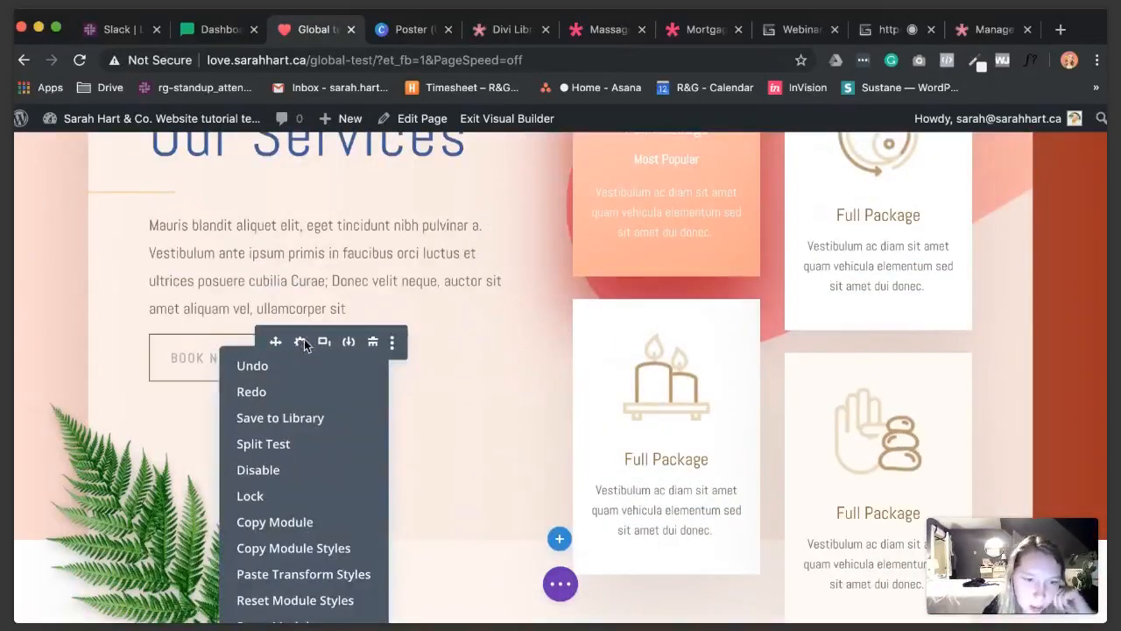
pyautogui.click(486, 361)
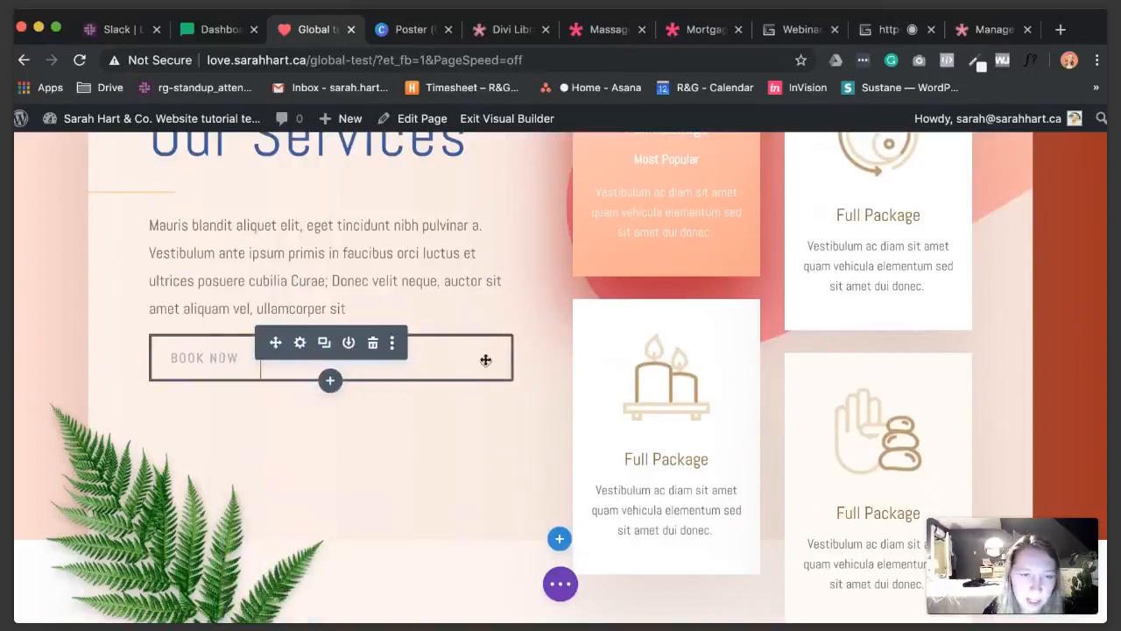
pyautogui.scroll(-2, 485, 359)
pyautogui.rightClick(302, 241)
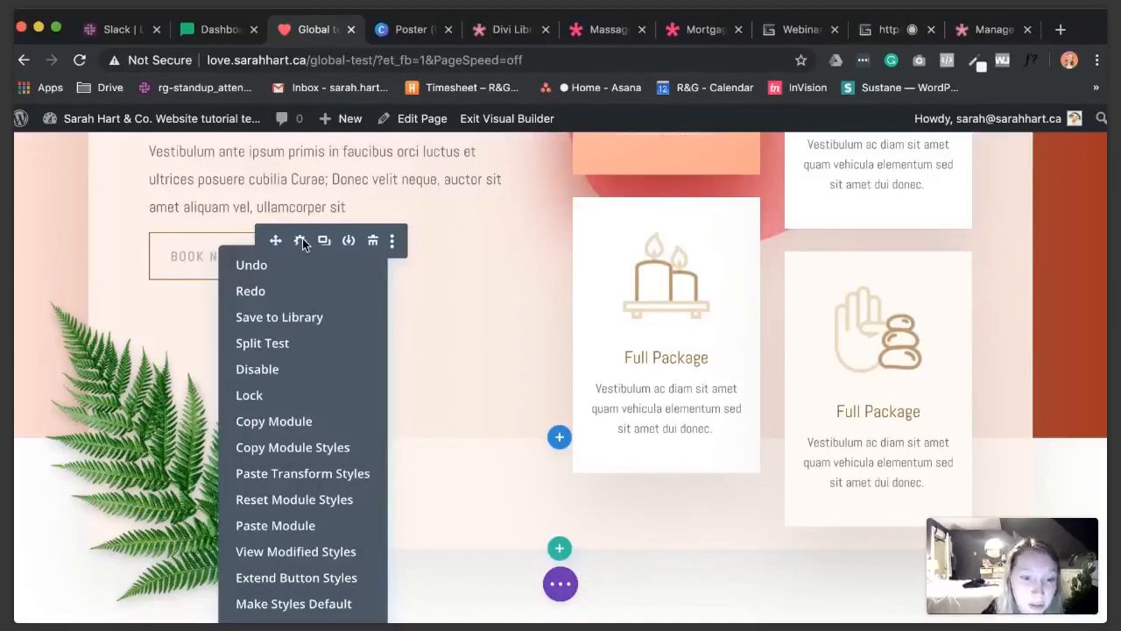
pyautogui.click(338, 606)
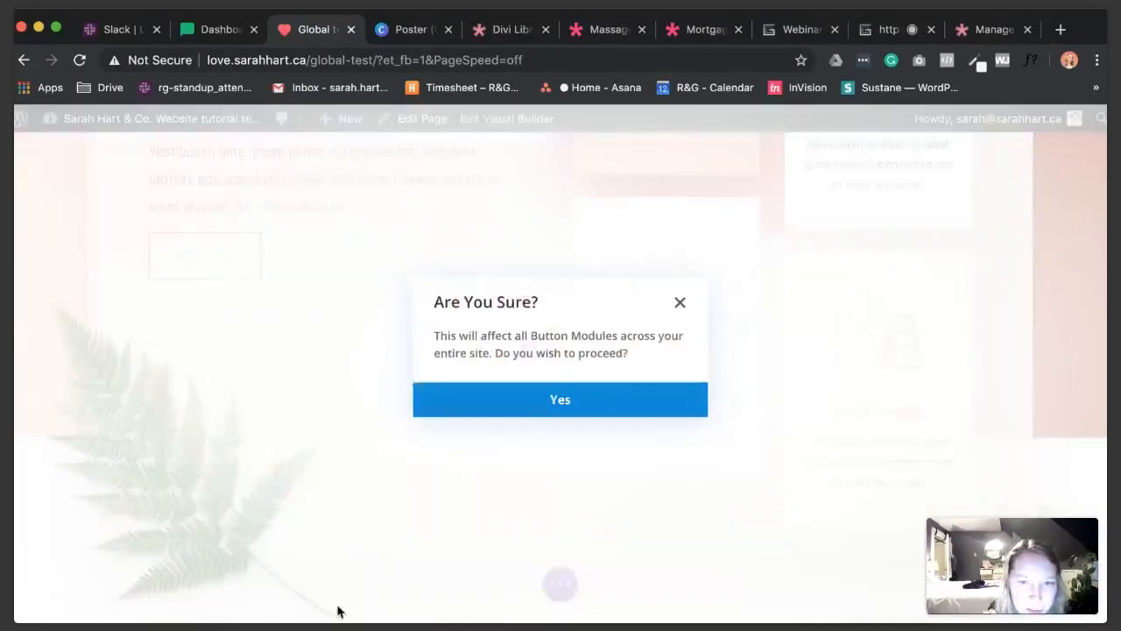
pyautogui.click(568, 408)
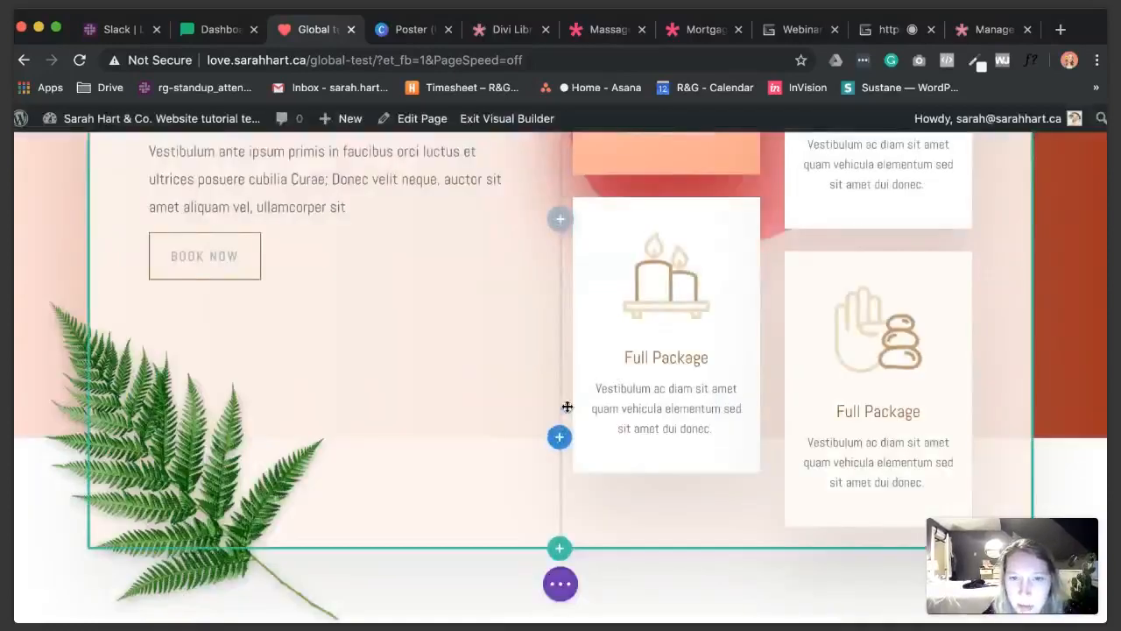
# - Insert a new Button module below the quote in the heading test section
pyautogui.scroll(10, 568, 406)
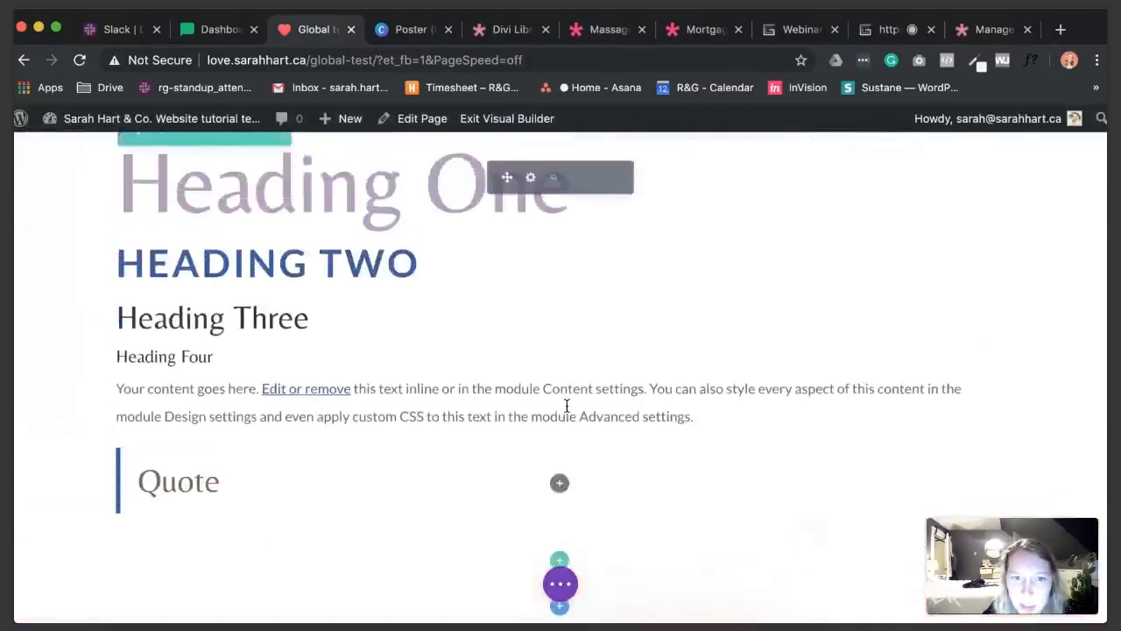
pyautogui.scroll(1, 567, 406)
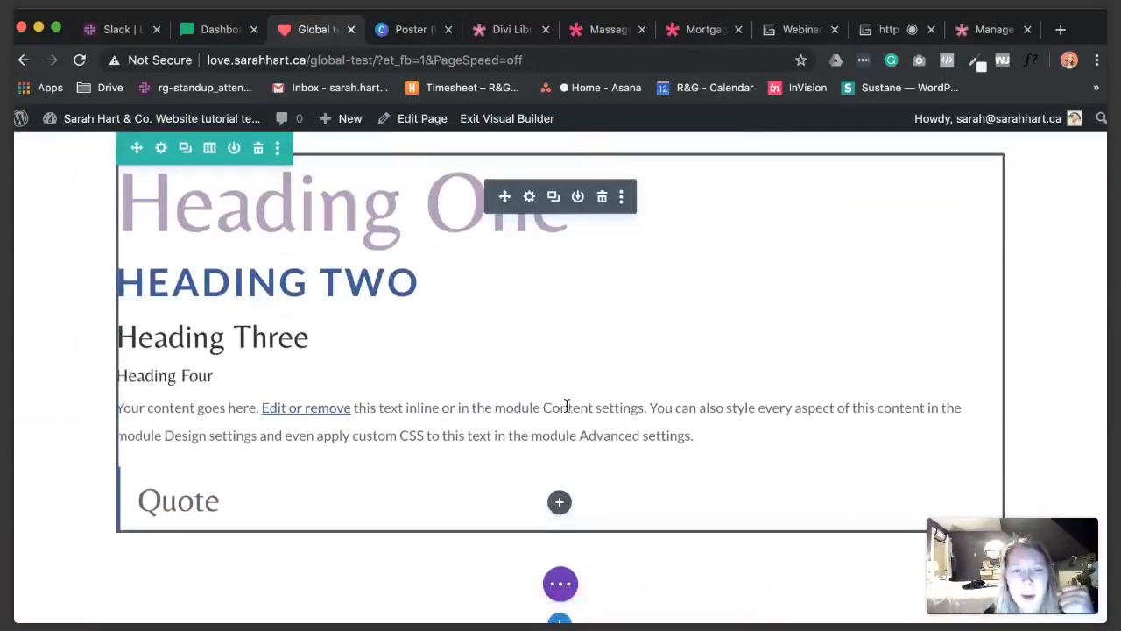
pyautogui.scroll(-2, 566, 405)
pyautogui.scroll(-3, 558, 438)
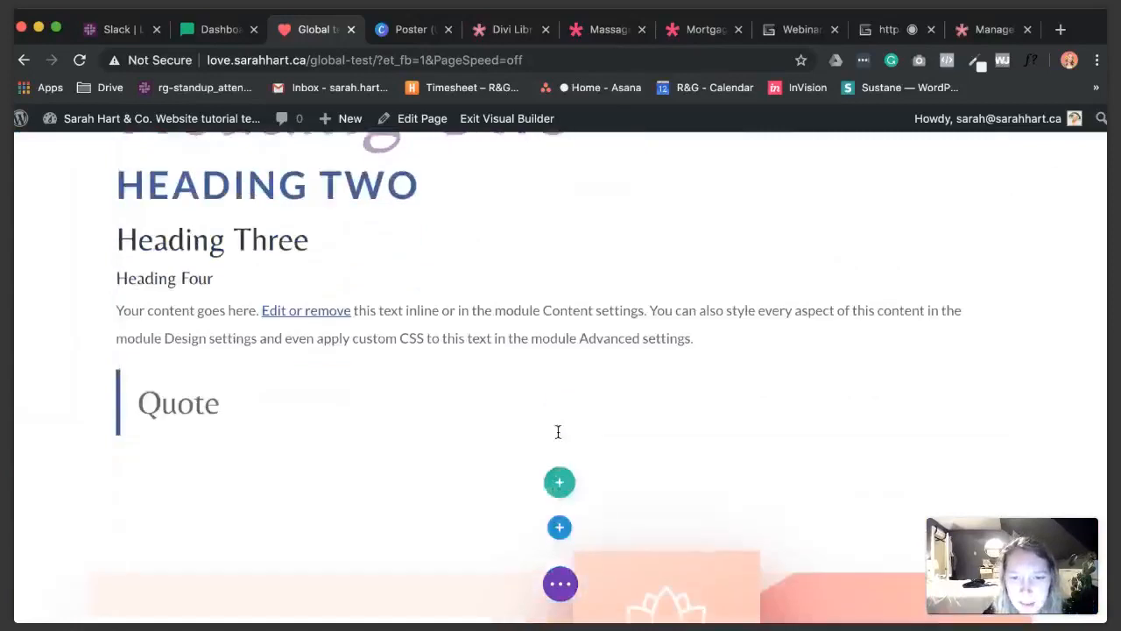
pyautogui.click(560, 403)
pyautogui.write('bu')
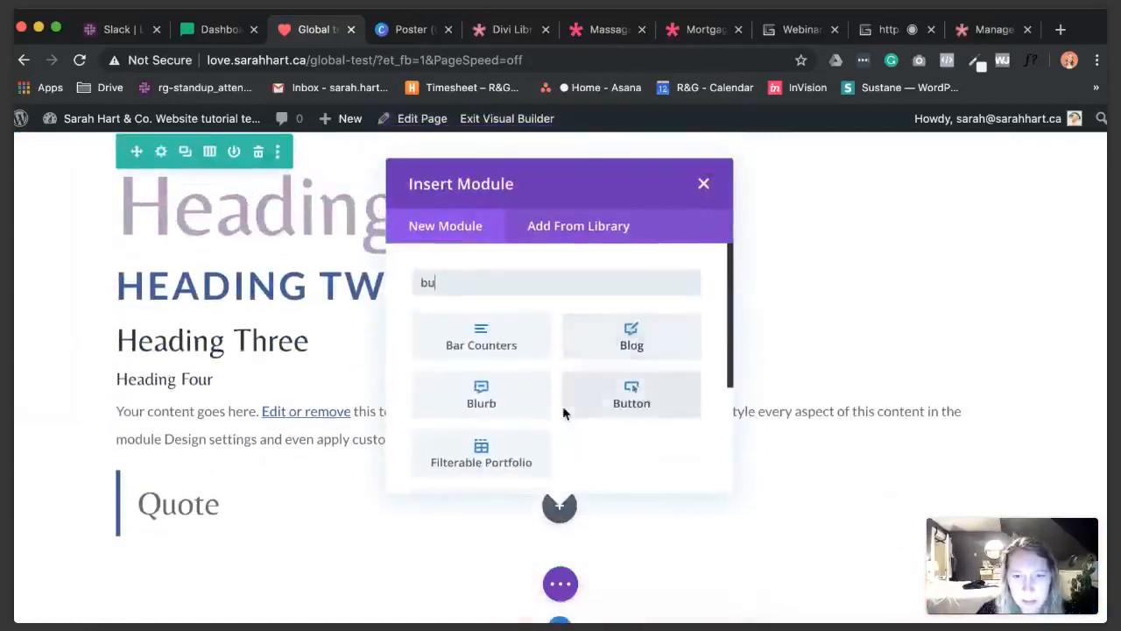
pyautogui.write('tt')
pyautogui.click(520, 341)
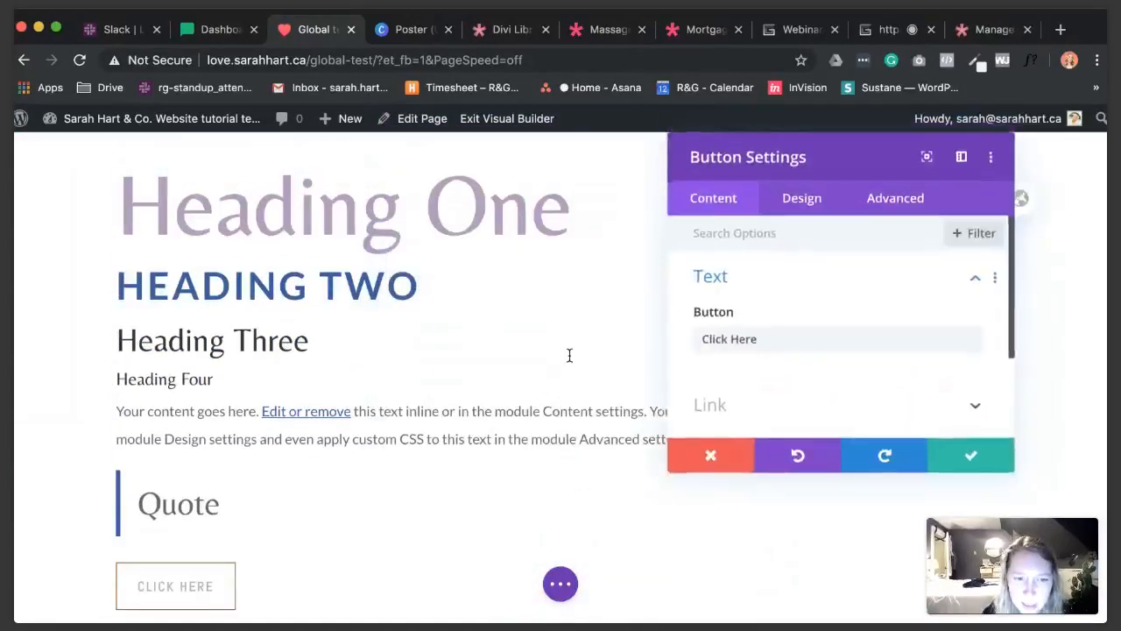
pyautogui.scroll(-2, 569, 355)
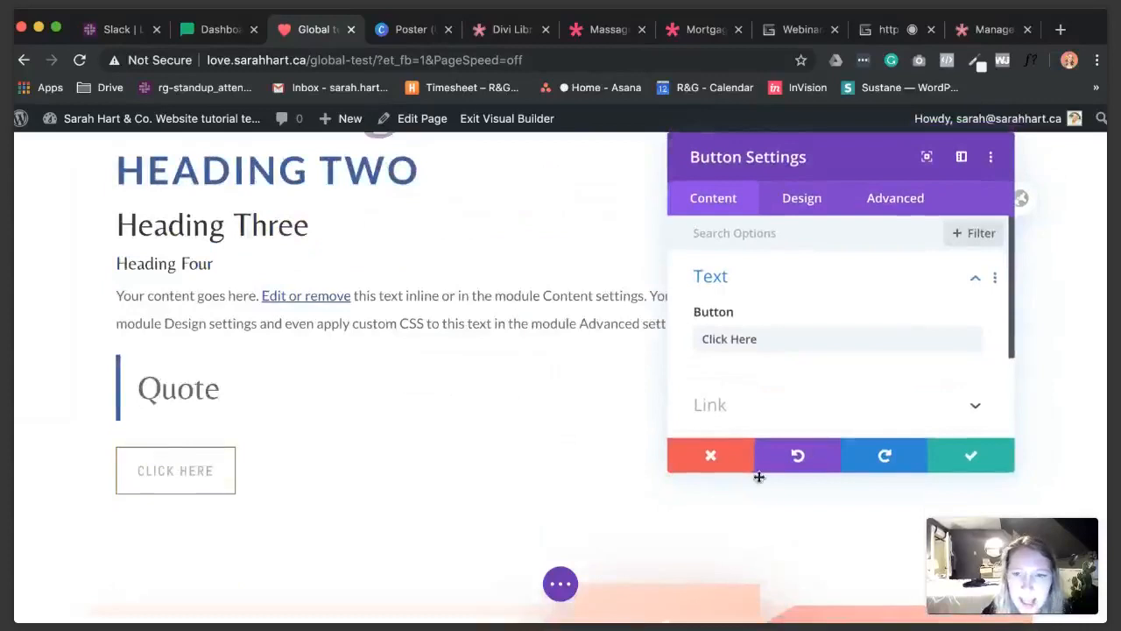
# - In the new button's design settings, set the button text color to the recently used dark blue
pyautogui.click(812, 202)
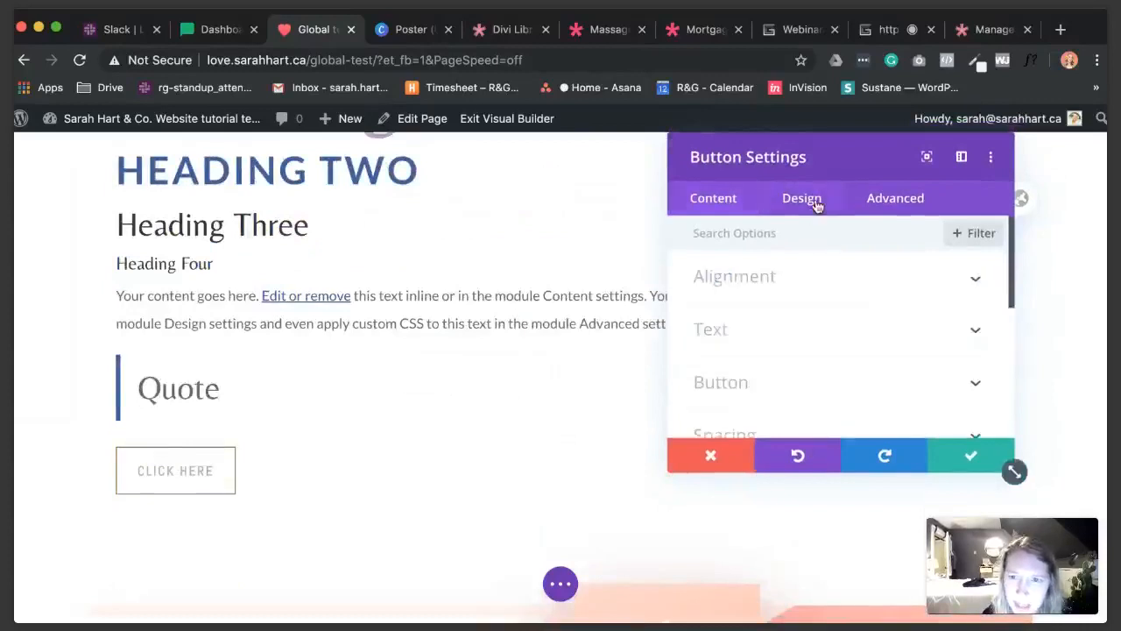
pyautogui.click(771, 376)
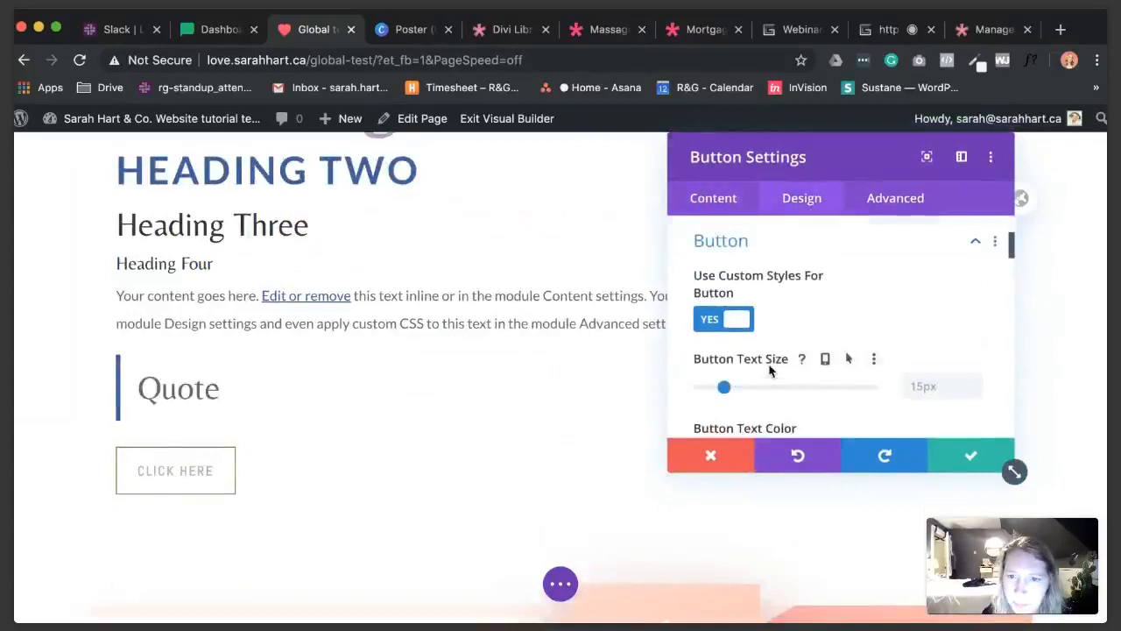
pyautogui.scroll(-2, 804, 315)
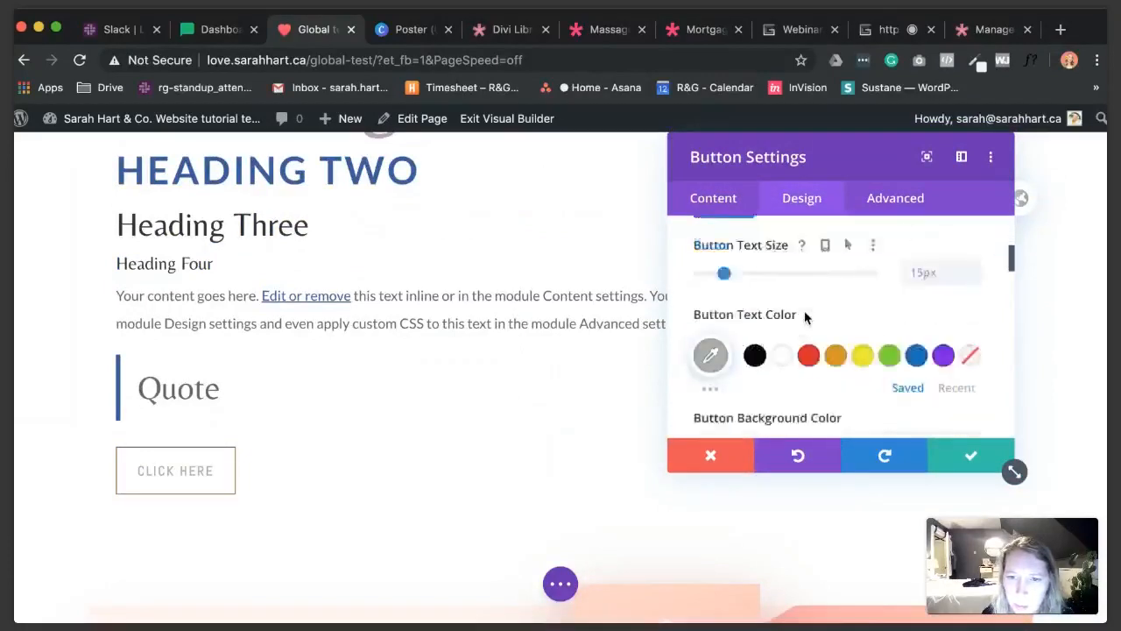
pyautogui.scroll(-1, 804, 317)
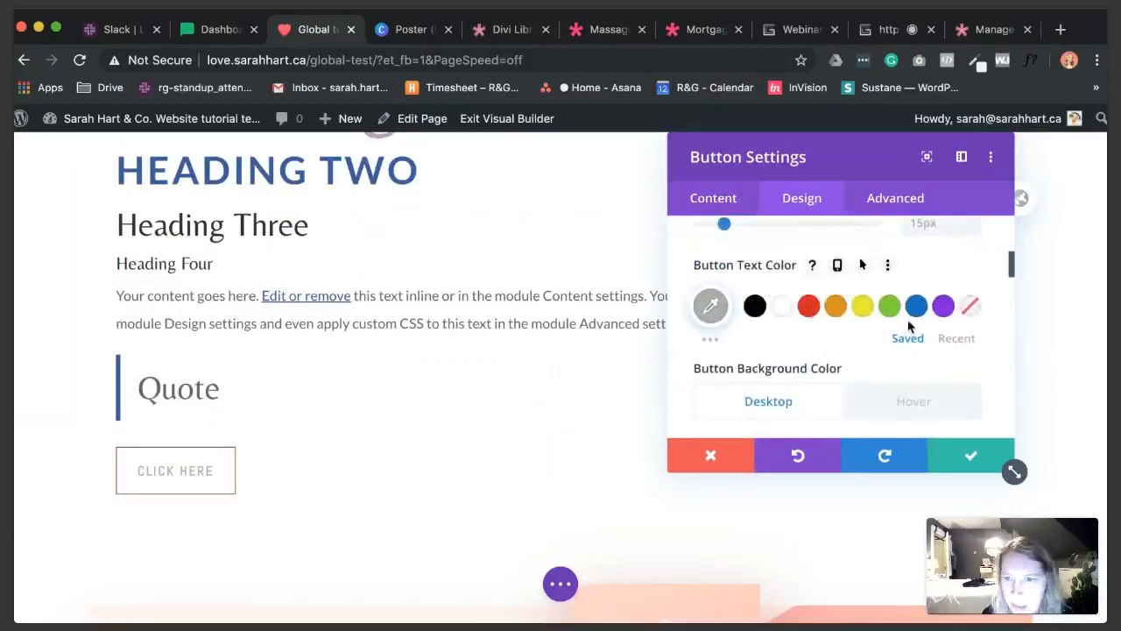
pyautogui.click(955, 338)
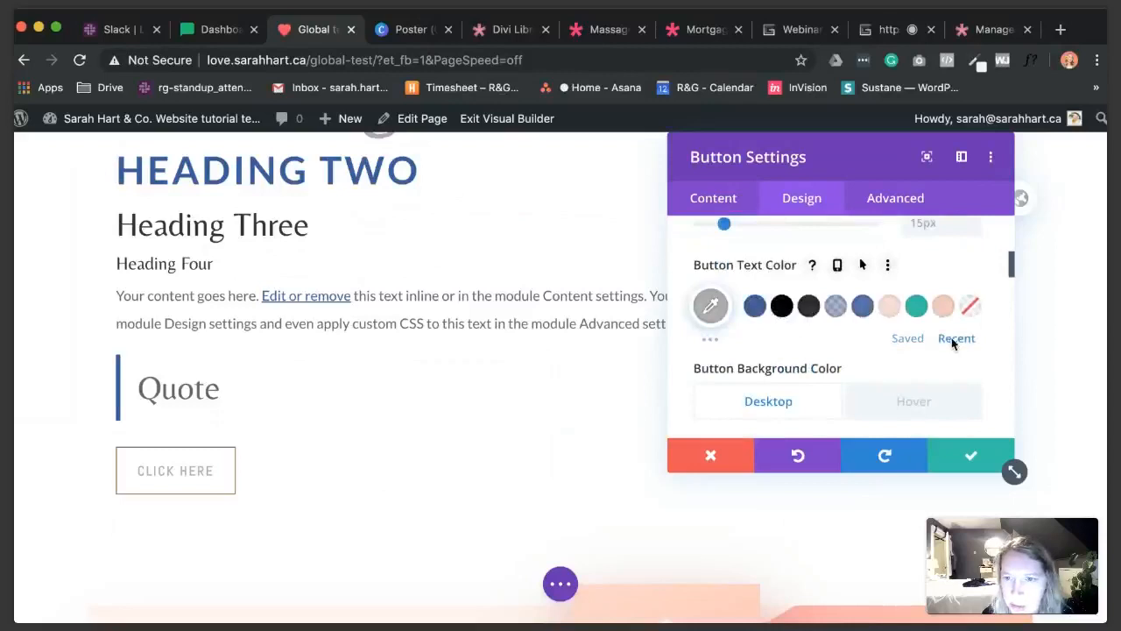
pyautogui.click(754, 305)
# - Set the new button's border color to the recently used blue #385b9e
pyautogui.scroll(-1, 762, 347)
pyautogui.scroll(-1, 762, 348)
pyautogui.scroll(4, 762, 348)
pyautogui.scroll(-2, 763, 347)
pyautogui.scroll(-3, 762, 348)
pyautogui.scroll(-1, 763, 348)
pyautogui.scroll(-6, 763, 348)
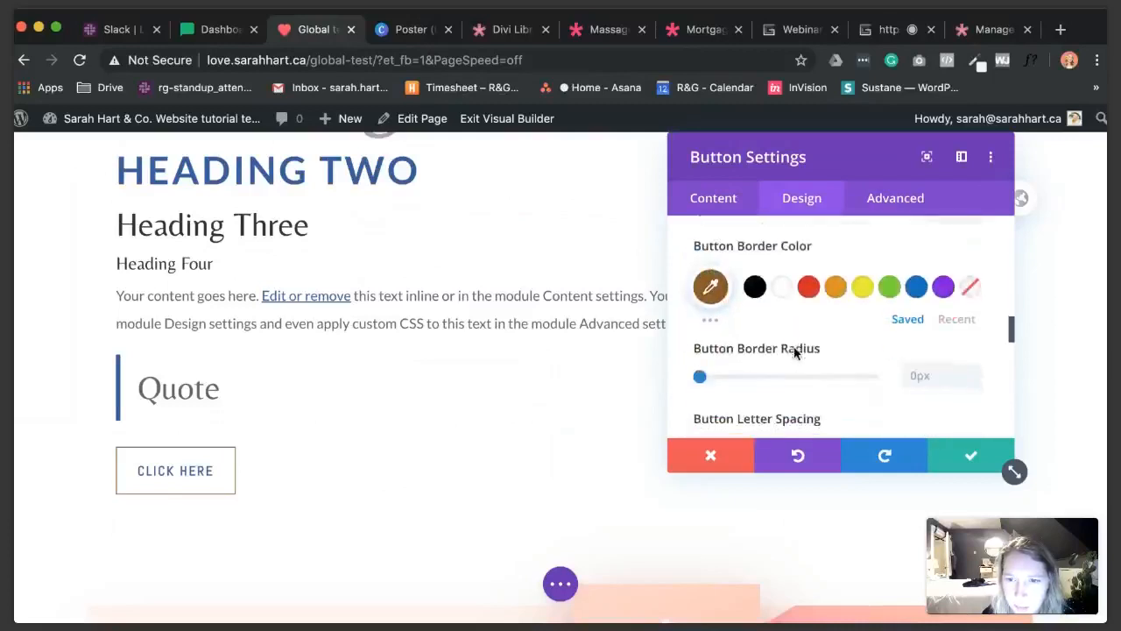
pyautogui.scroll(1, 796, 350)
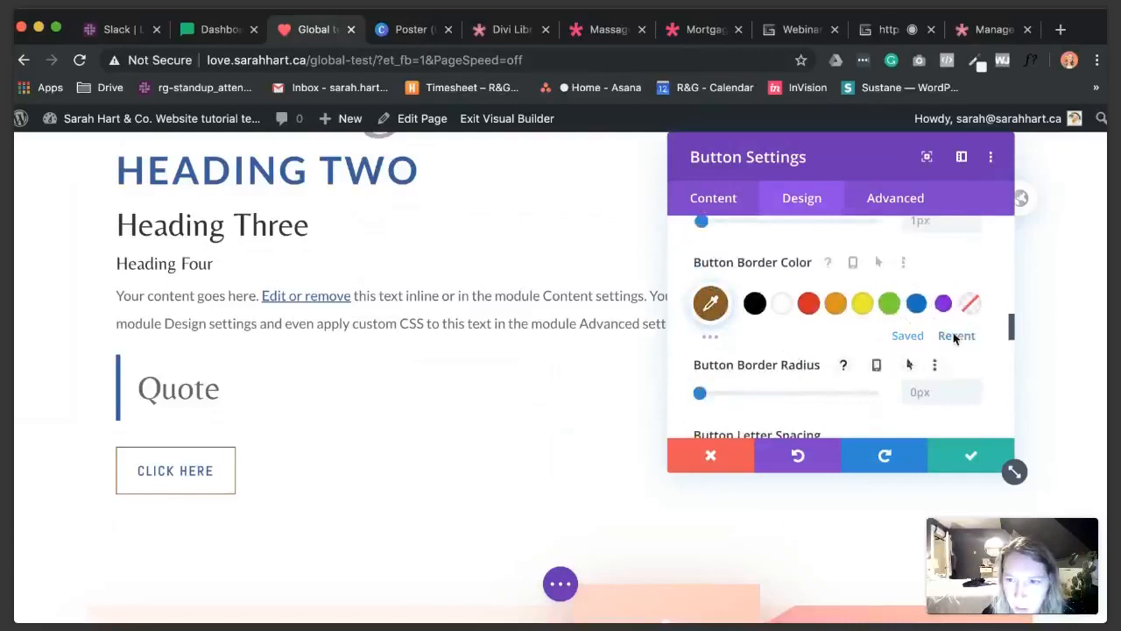
pyautogui.click(956, 335)
pyautogui.click(862, 304)
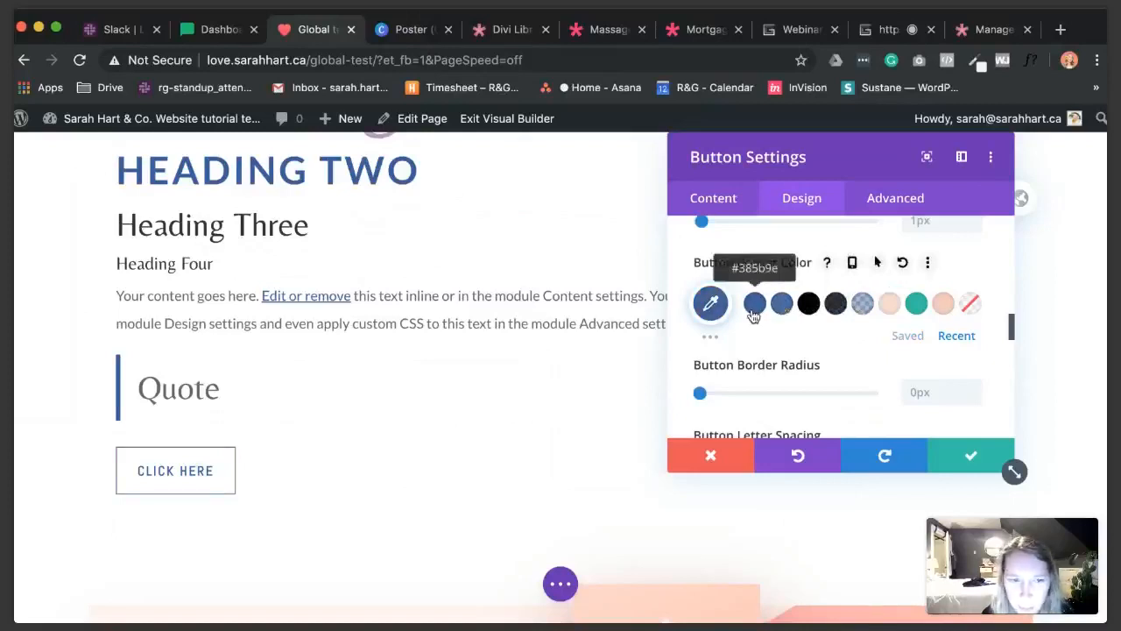
# - Set the new button's font to Lato and its font weight to Bold
pyautogui.scroll(-3, 752, 316)
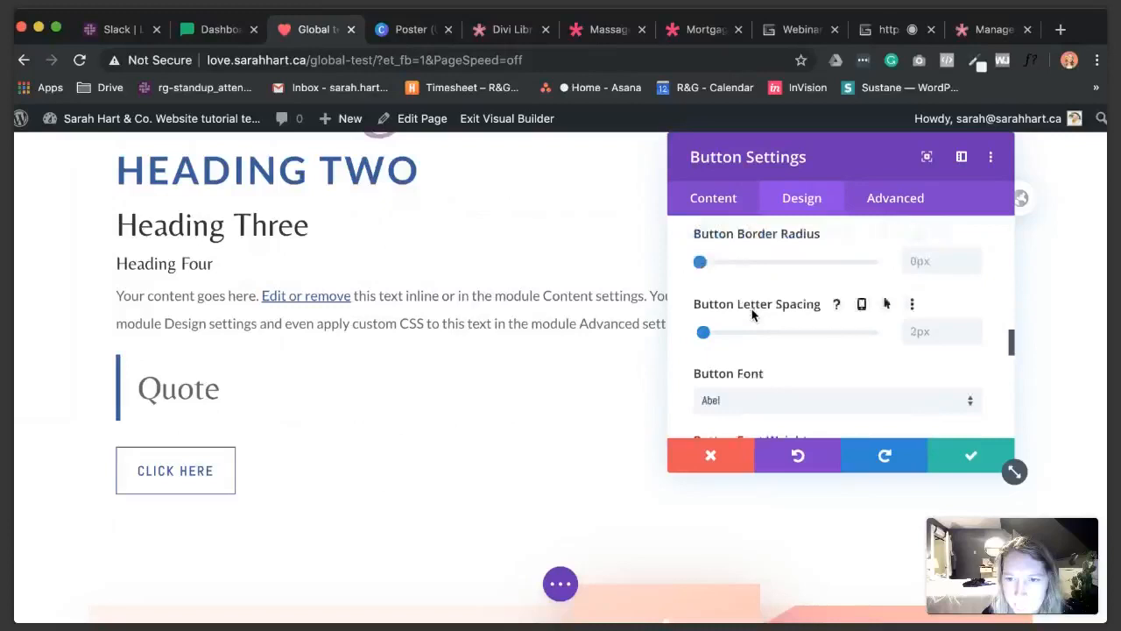
pyautogui.click(738, 359)
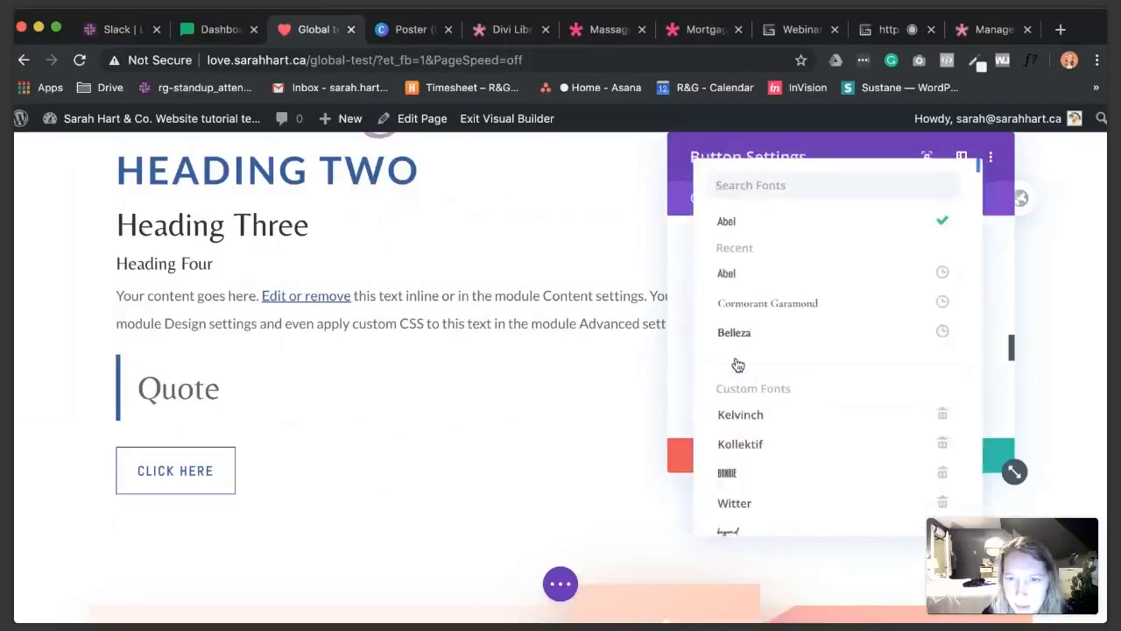
pyautogui.click(746, 336)
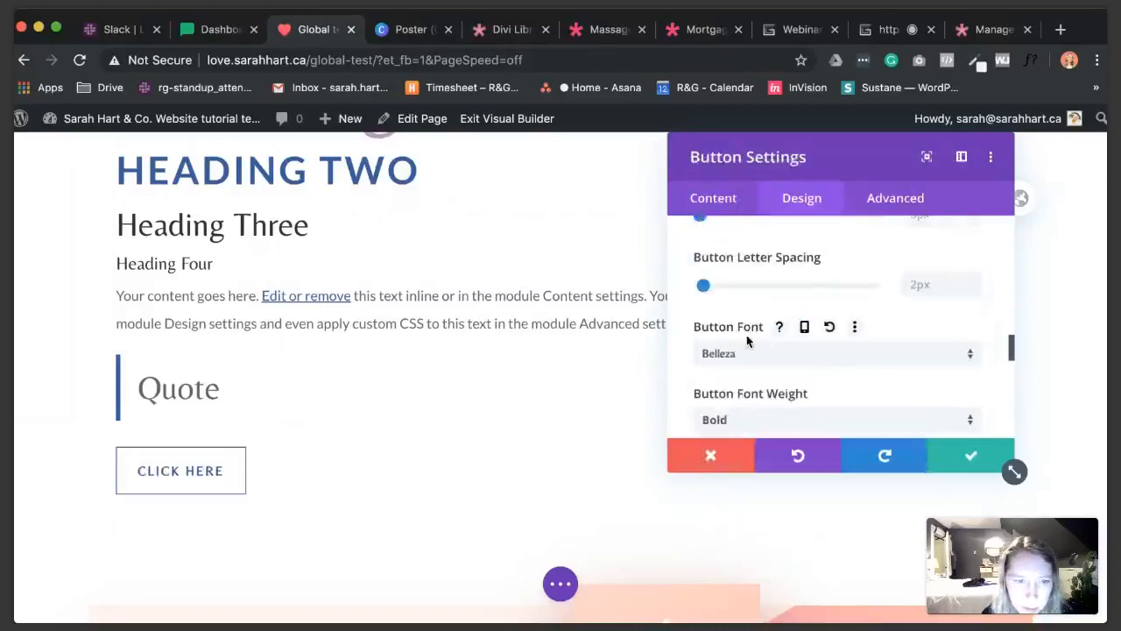
pyautogui.click(740, 355)
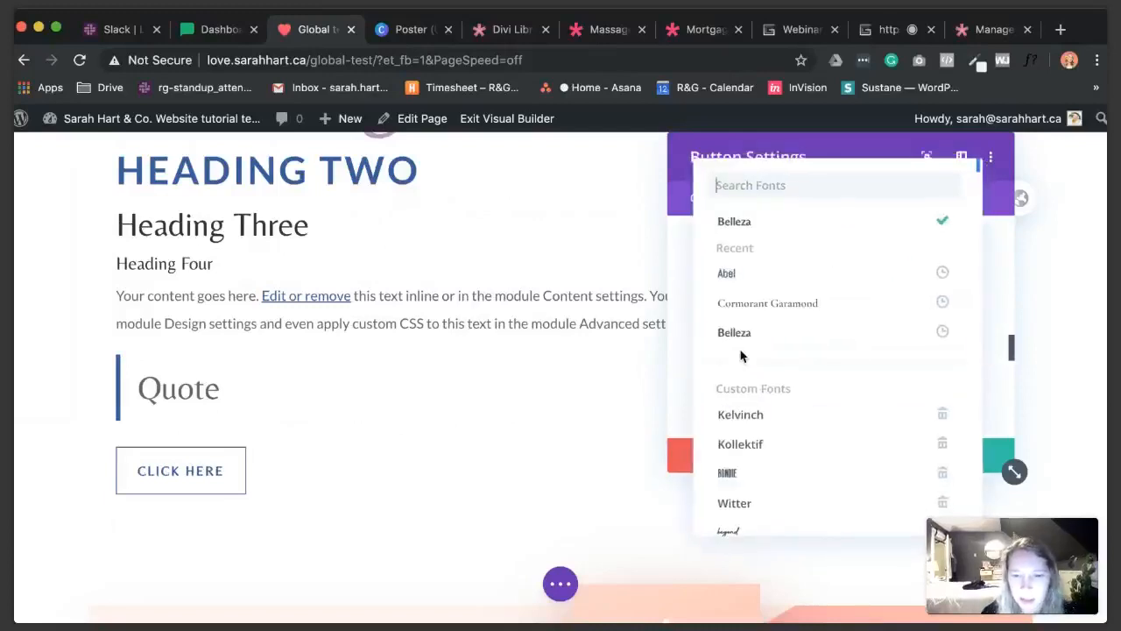
pyautogui.write('lato')
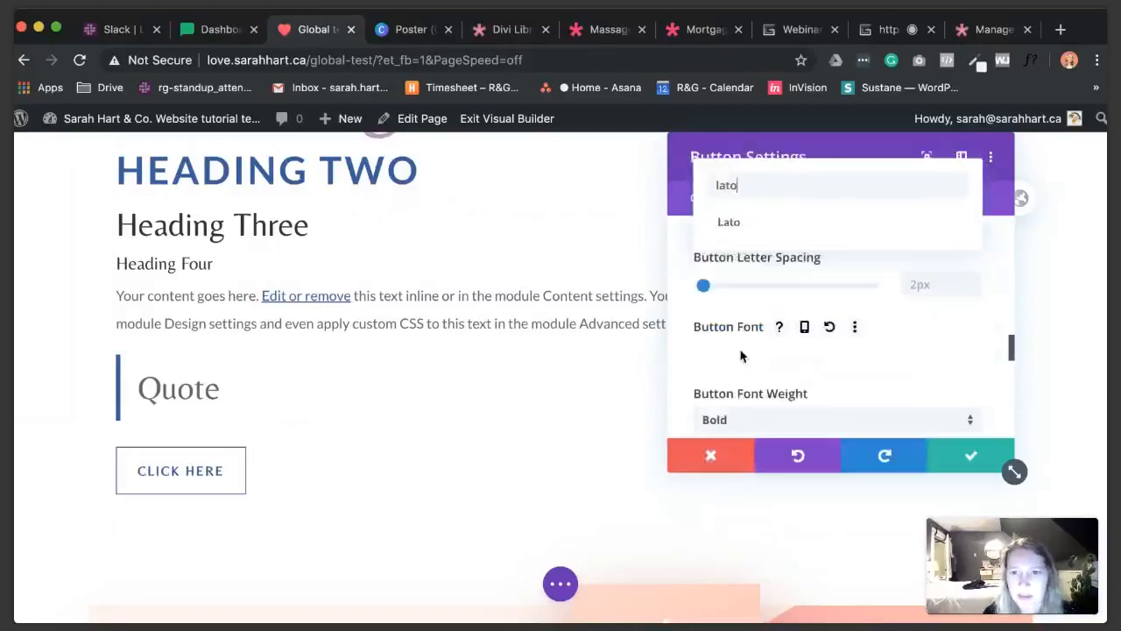
pyautogui.click(741, 221)
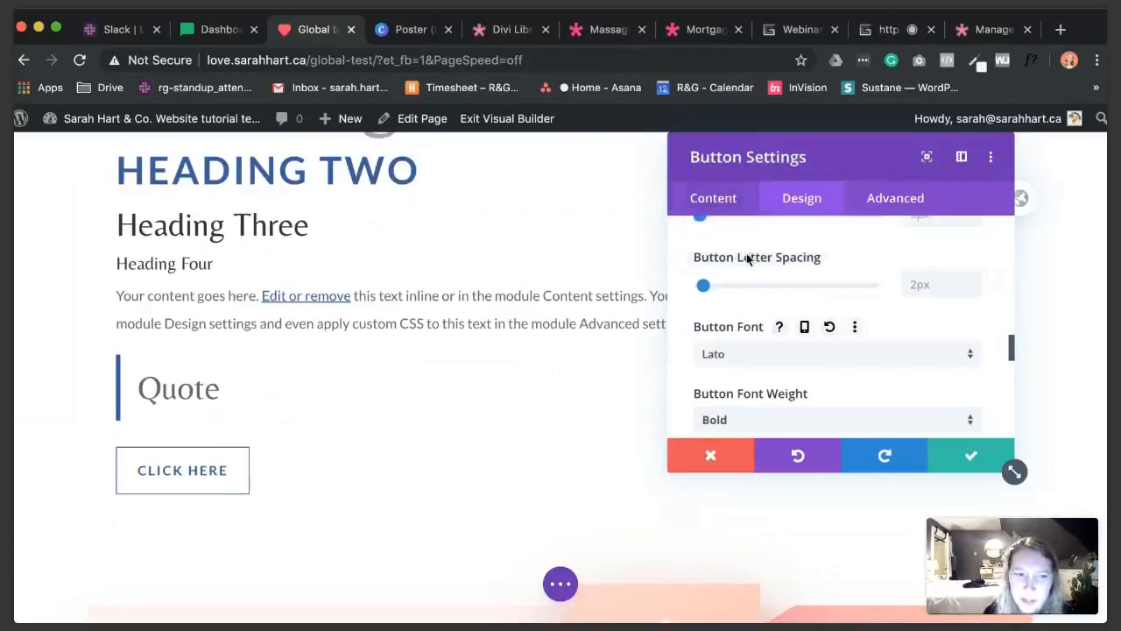
pyautogui.scroll(-1, 747, 253)
pyautogui.scroll(-1, 746, 263)
pyautogui.click(733, 375)
pyautogui.click(742, 480)
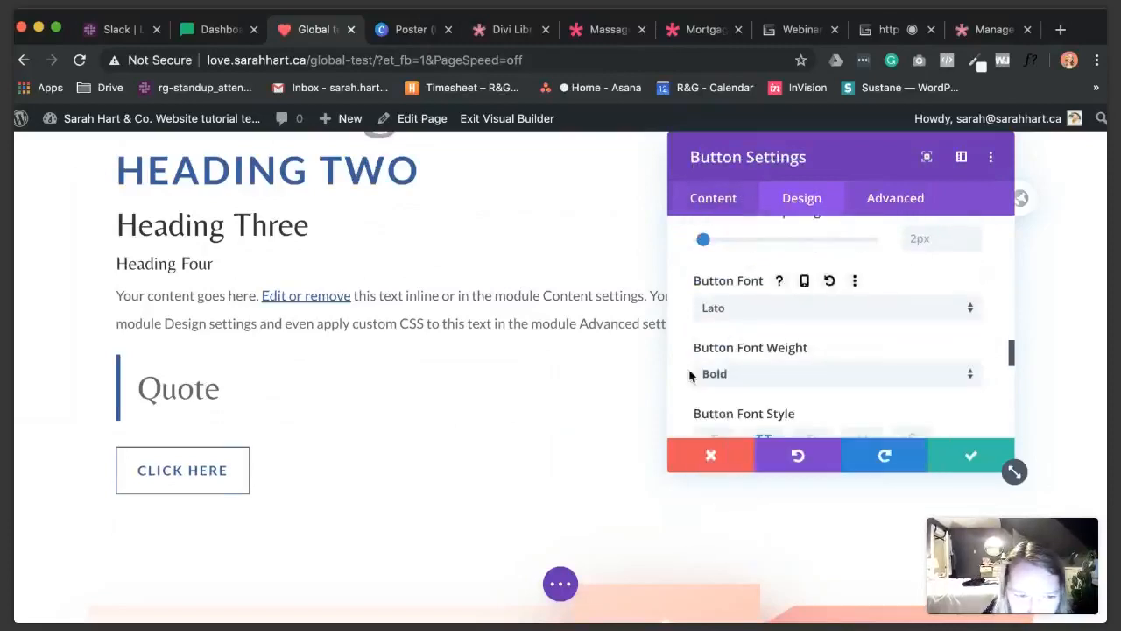
# - Set the button's letter spacing to 1.2px and save its settings
pyautogui.scroll(-2, 698, 378)
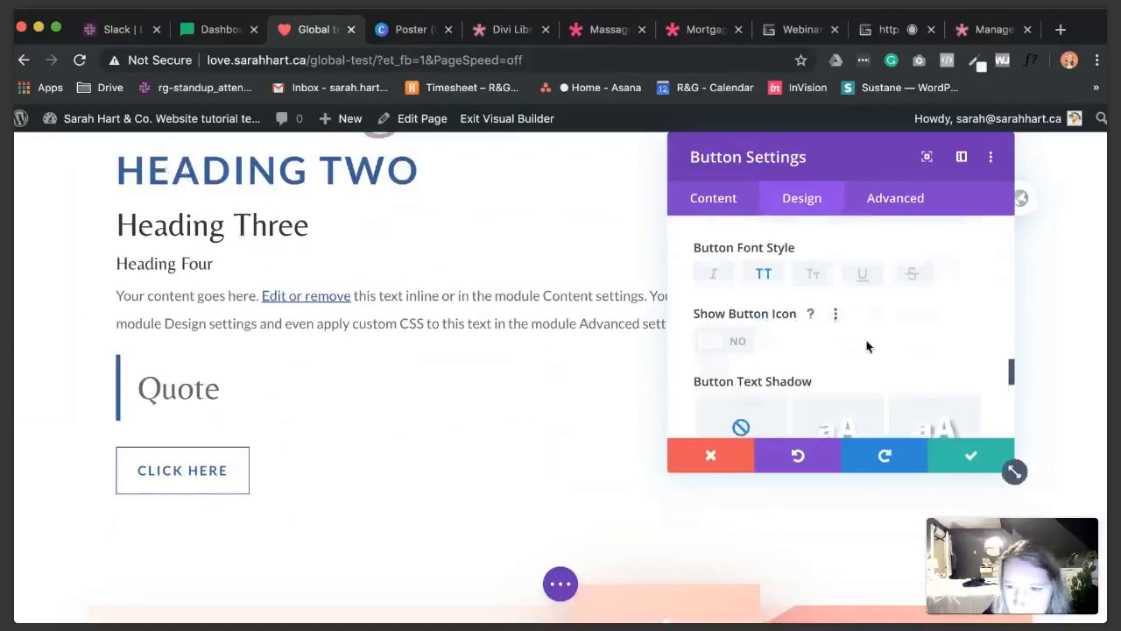
pyautogui.scroll(-3, 865, 346)
pyautogui.scroll(5, 865, 348)
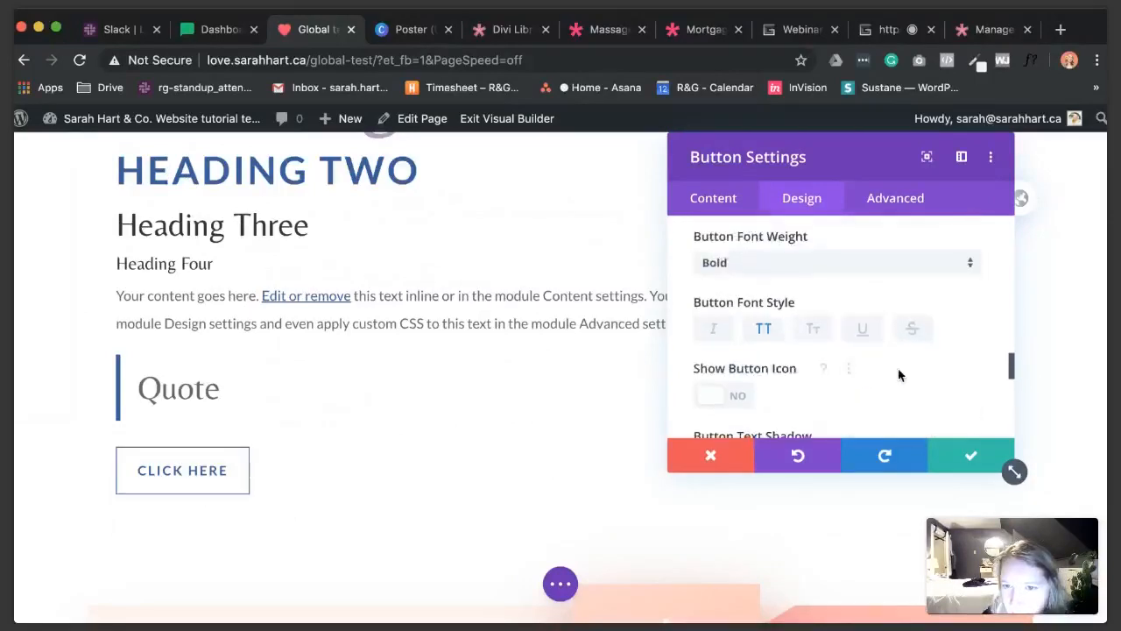
pyautogui.scroll(3, 899, 374)
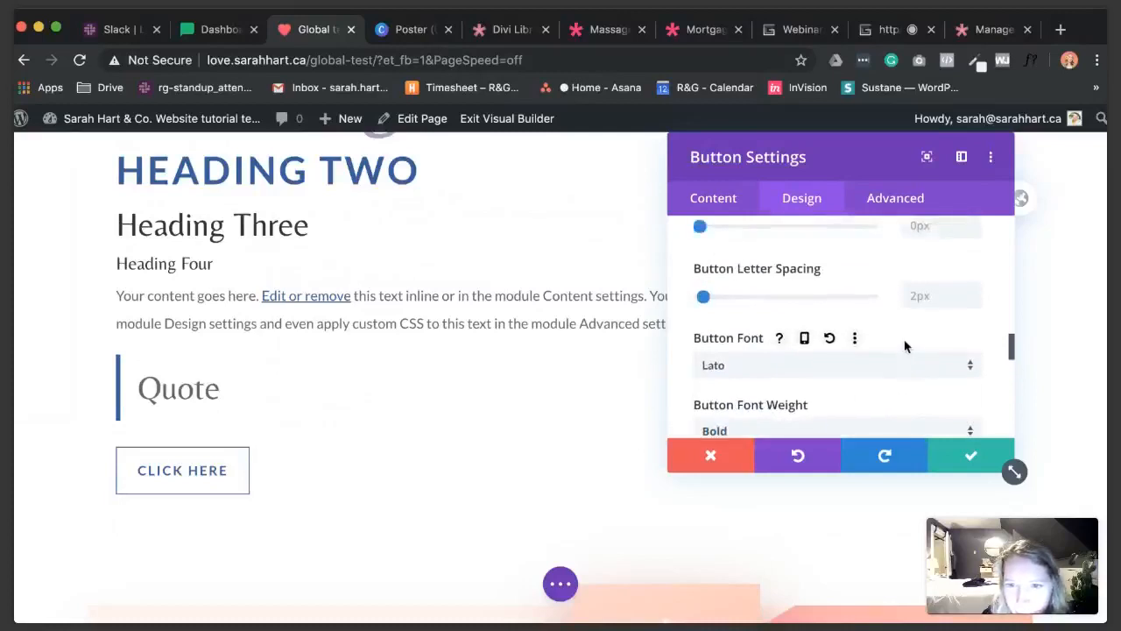
pyautogui.click(902, 340)
pyautogui.write('1px')
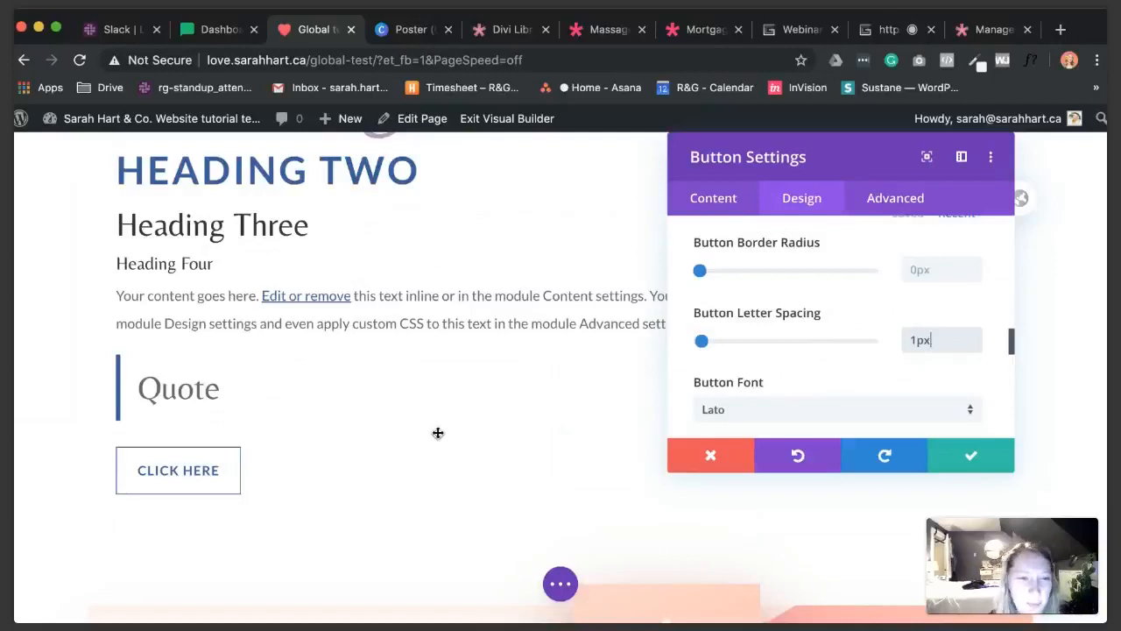
pyautogui.moveTo(932, 343); pyautogui.dragTo(901, 339)
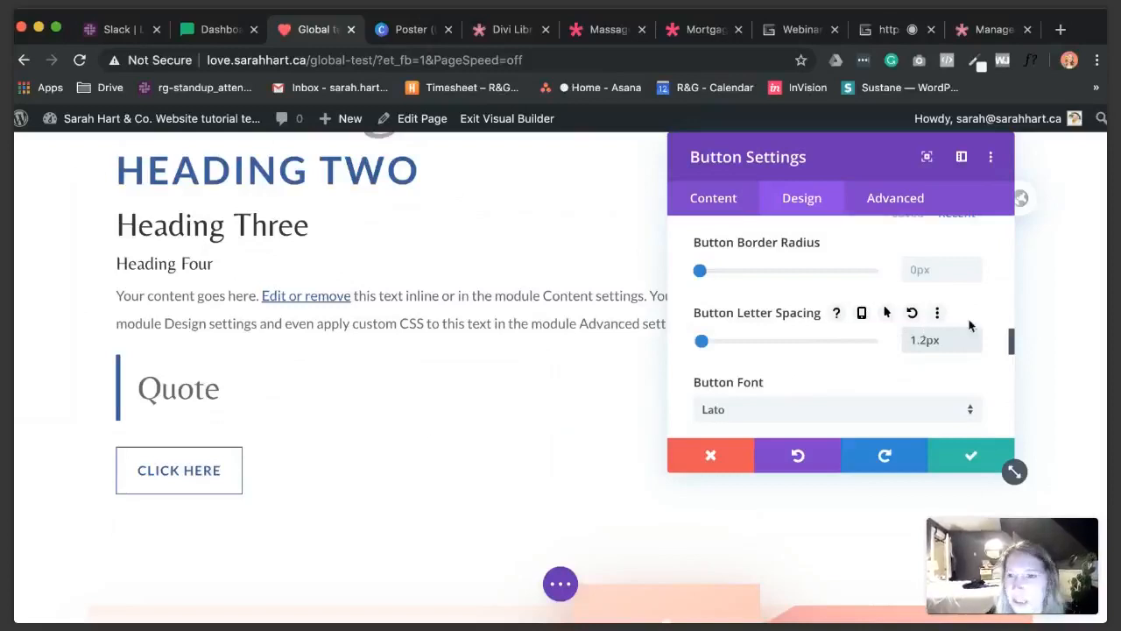
pyautogui.scroll(-4, 969, 326)
pyautogui.scroll(1, 969, 326)
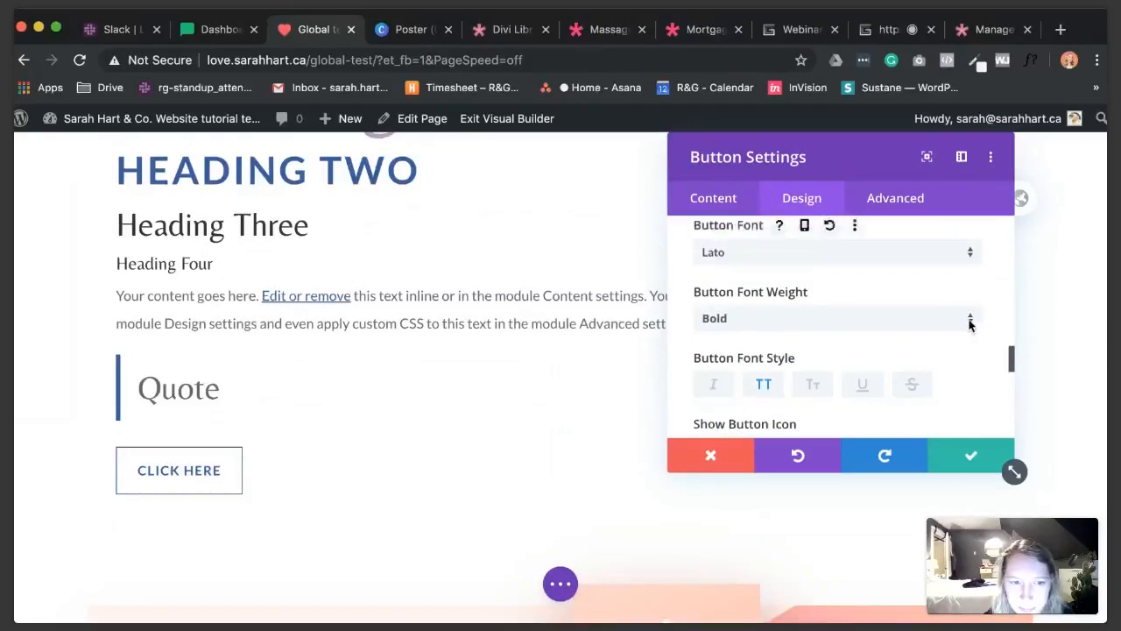
pyautogui.scroll(5, 968, 386)
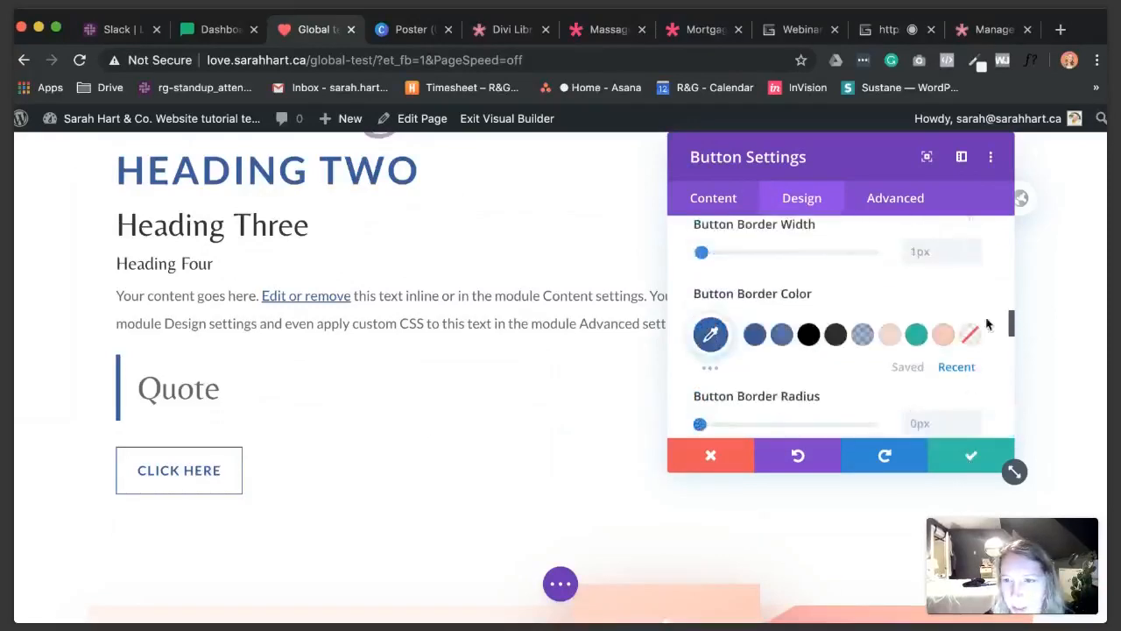
pyautogui.scroll(4, 999, 289)
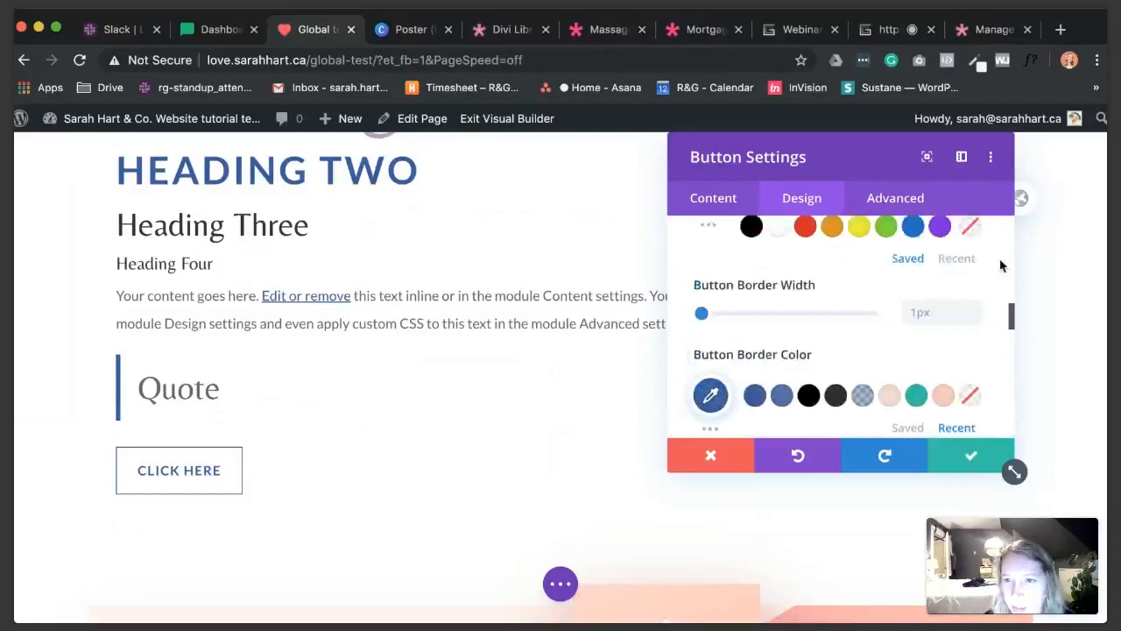
pyautogui.click(966, 460)
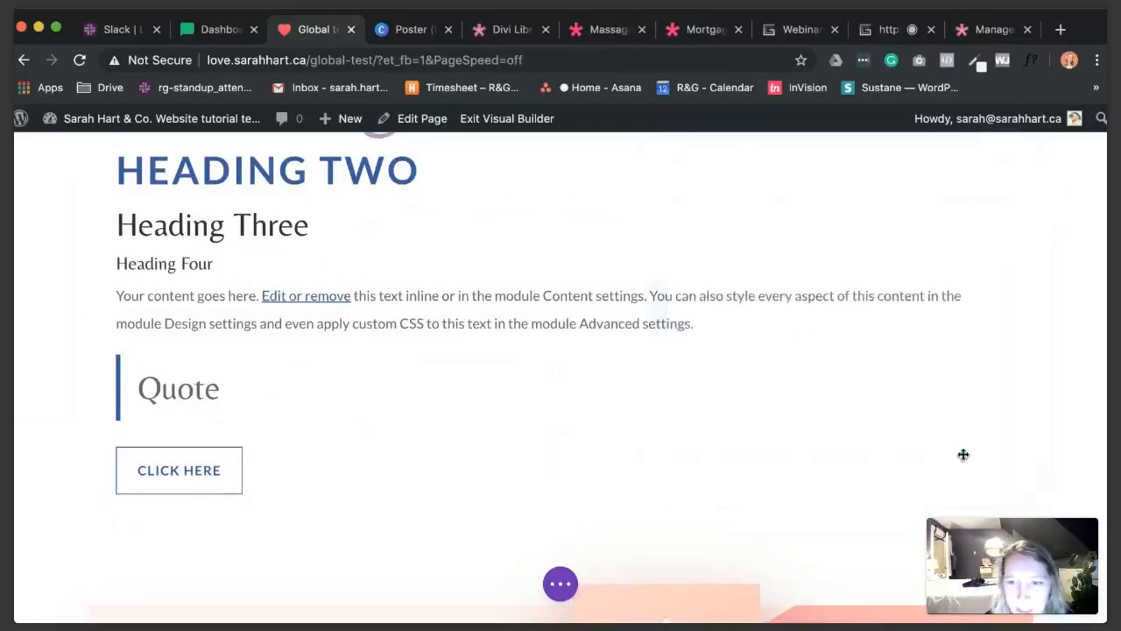
# - Make the styles of the "Click Here" button below the quote the default for all Button modules
pyautogui.scroll(-1, 350, 442)
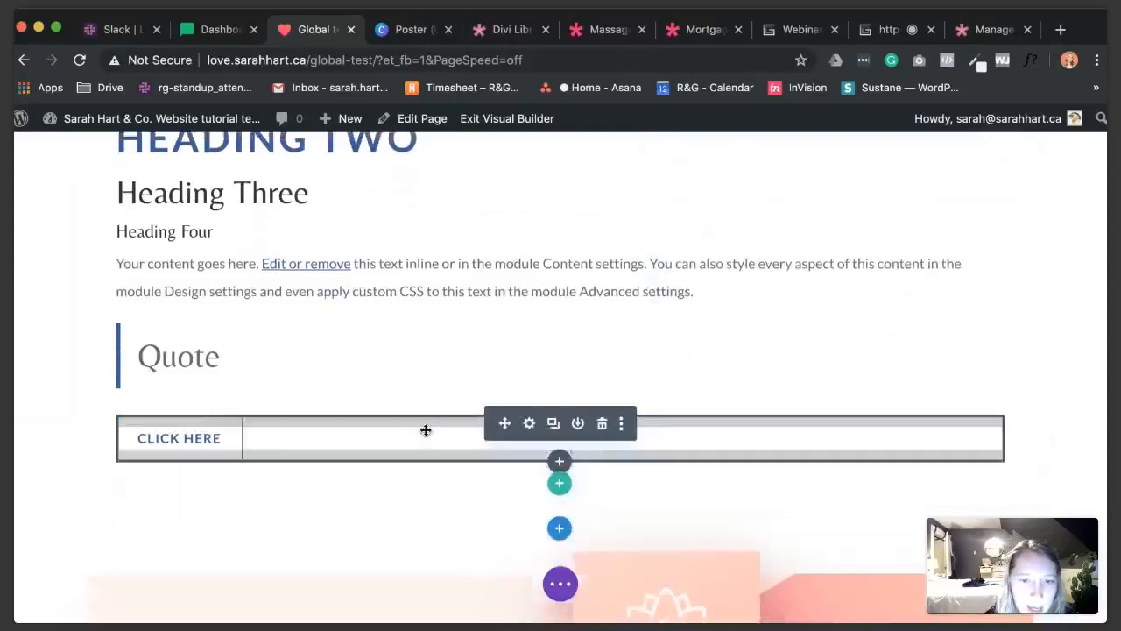
pyautogui.rightClick(555, 423)
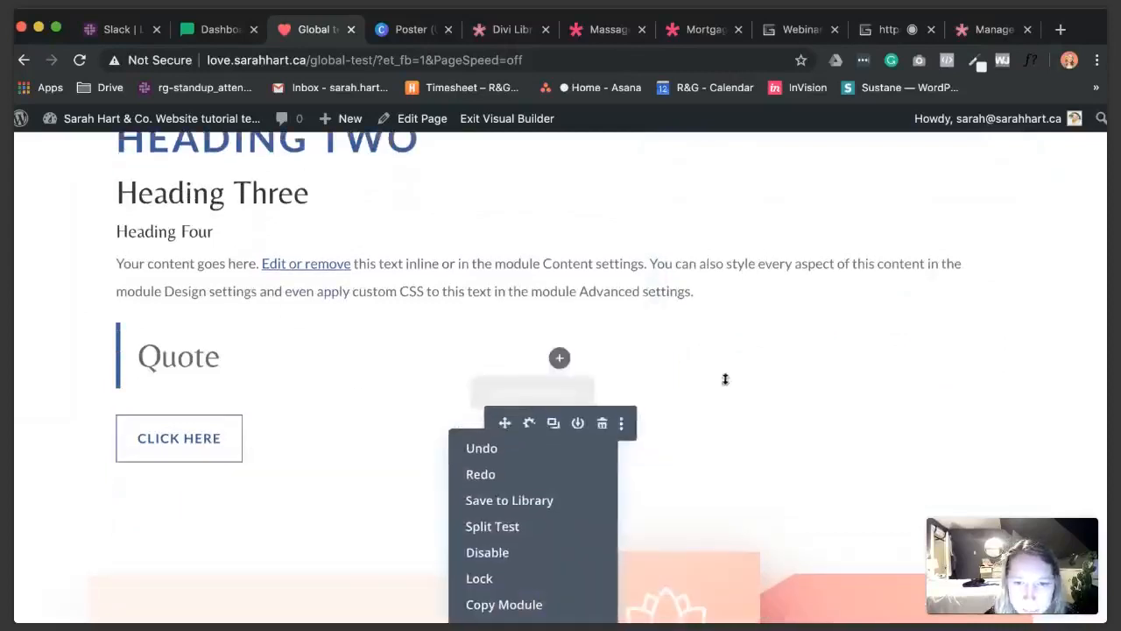
pyautogui.scroll(-3, 719, 359)
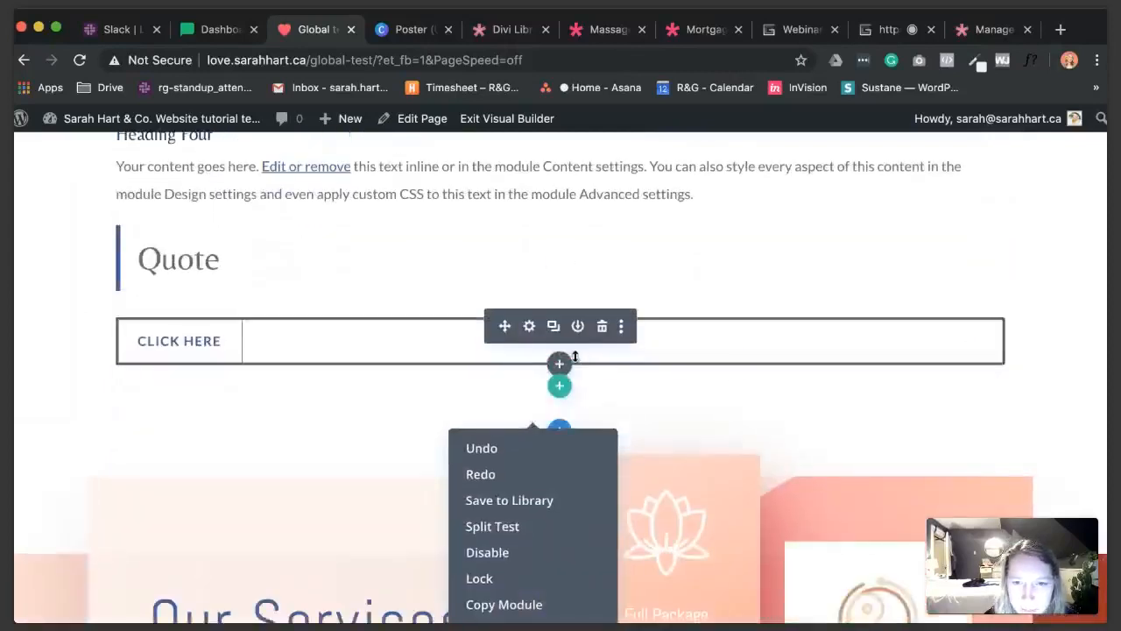
pyautogui.rightClick(529, 325)
pyautogui.scroll(-1, 774, 357)
pyautogui.scroll(-2, 774, 357)
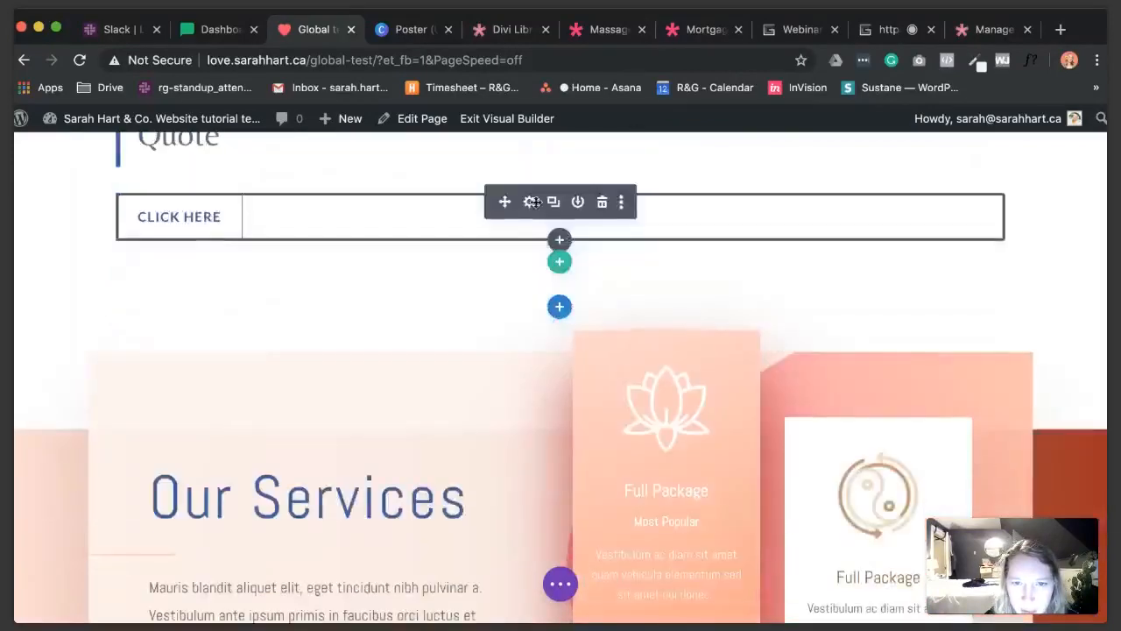
pyautogui.rightClick(532, 204)
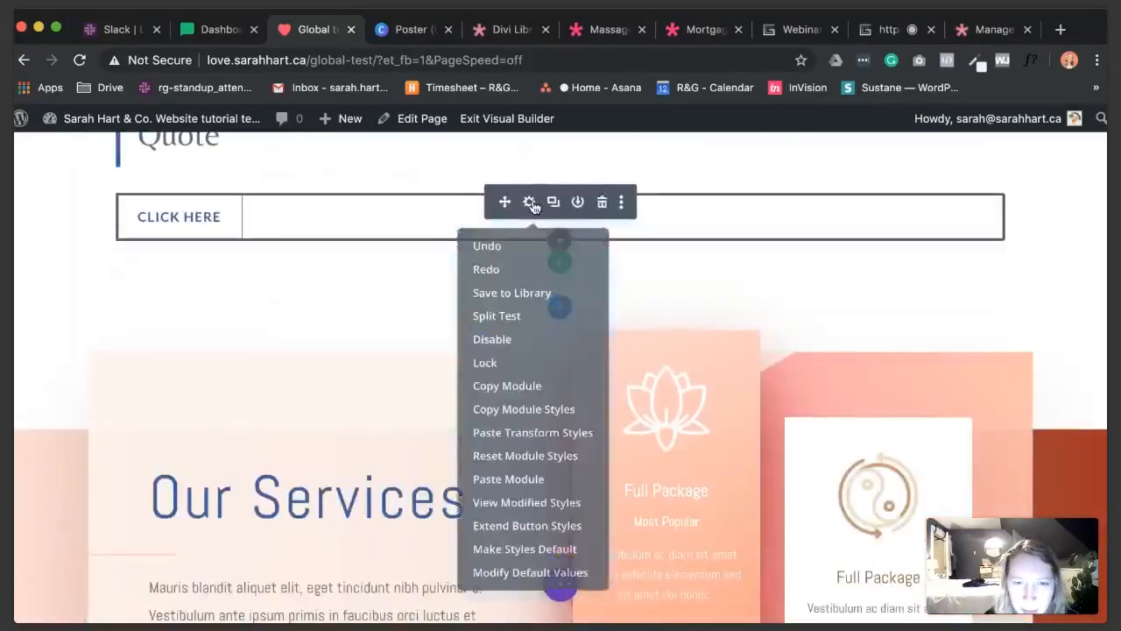
pyautogui.click(570, 565)
pyautogui.click(636, 406)
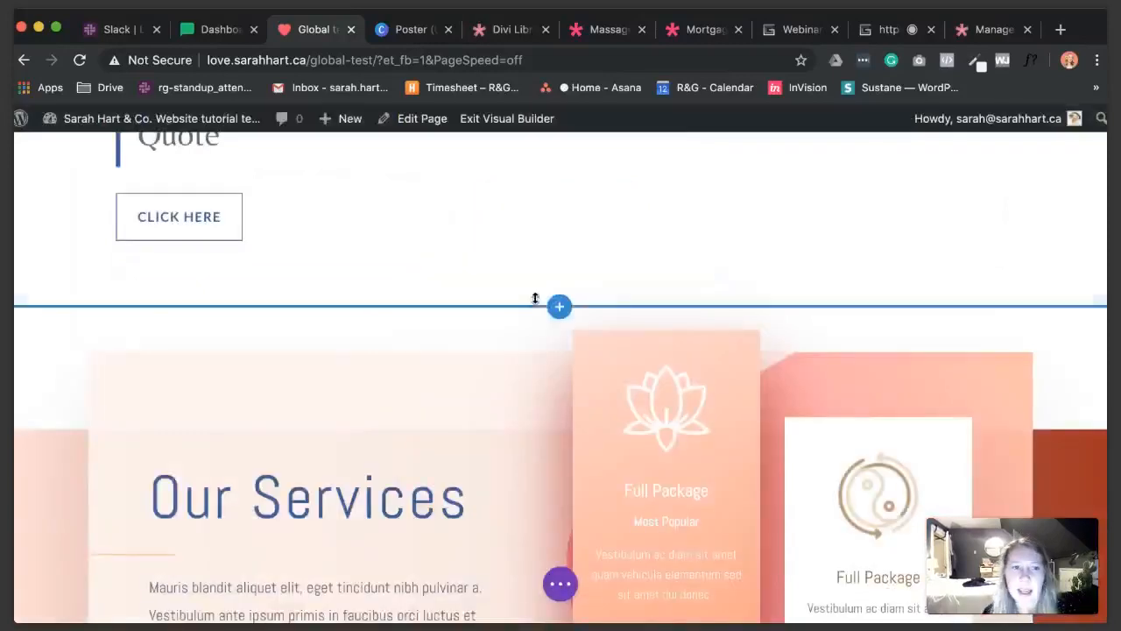
# - View the global Button defaults from the "Click Here" button's settings, and close both without changing anything
pyautogui.click(529, 279)
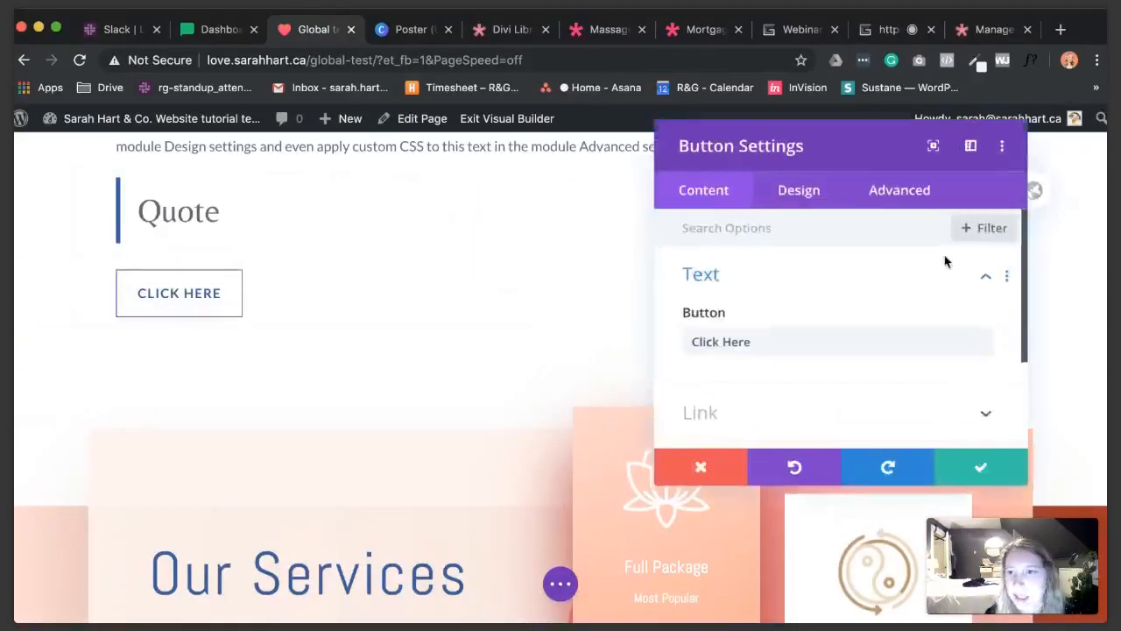
pyautogui.click(1030, 204)
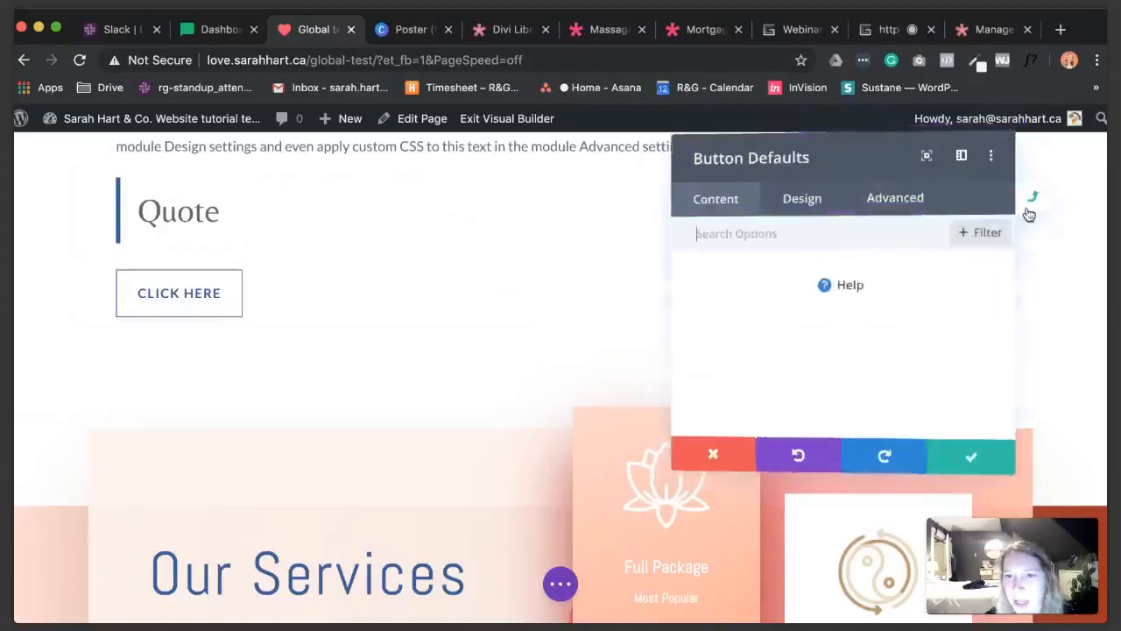
pyautogui.click(712, 457)
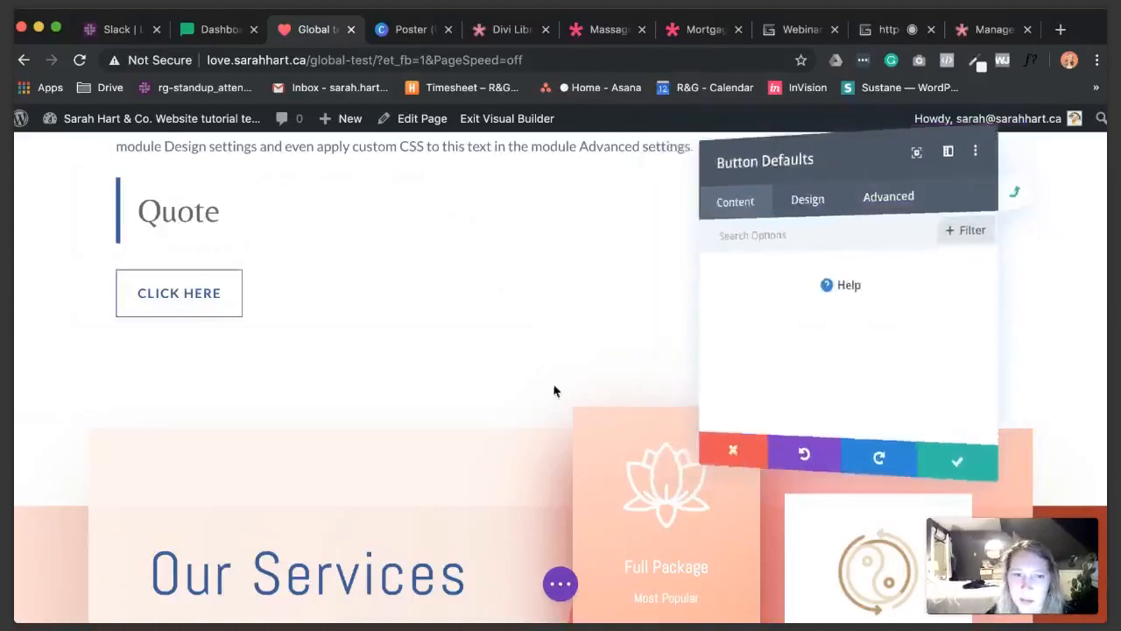
pyautogui.click(708, 463)
# - Look over the styled headings, quote and button, and check the module options of the "Full Package" blurb beside "Our Services"
pyautogui.scroll(3, 599, 416)
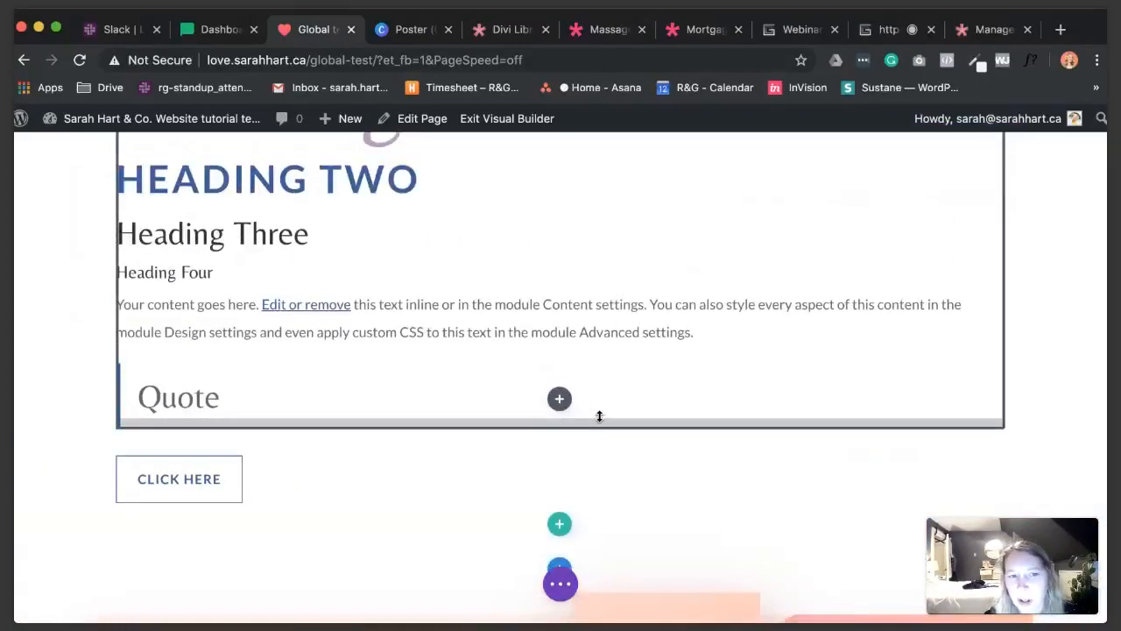
pyautogui.scroll(2, 600, 416)
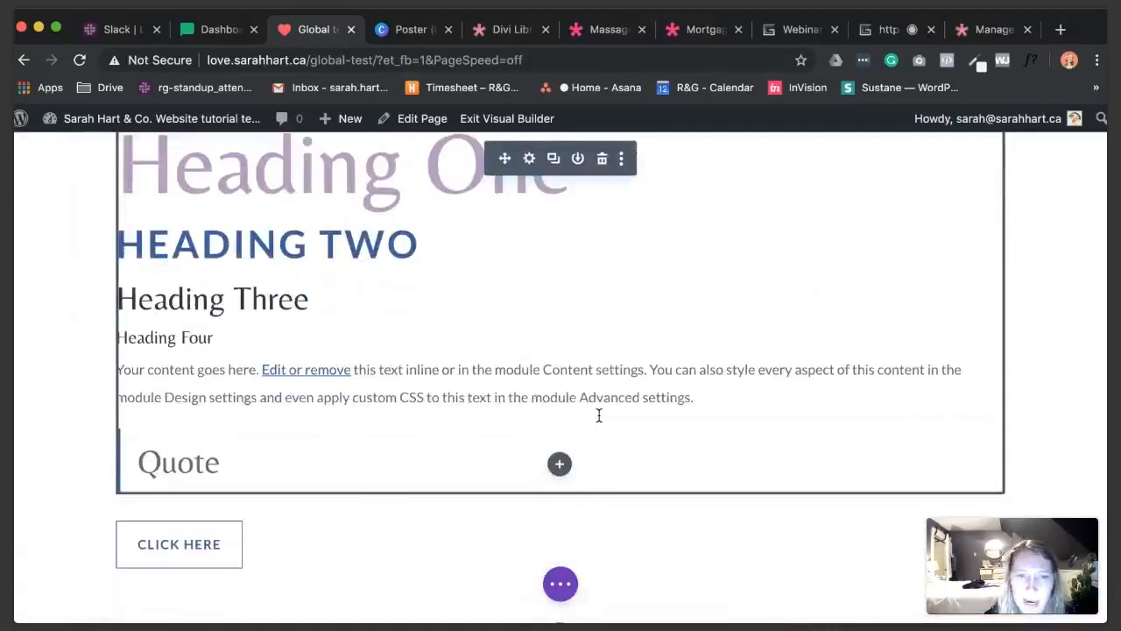
pyautogui.scroll(-1, 599, 416)
pyautogui.scroll(2, 285, 515)
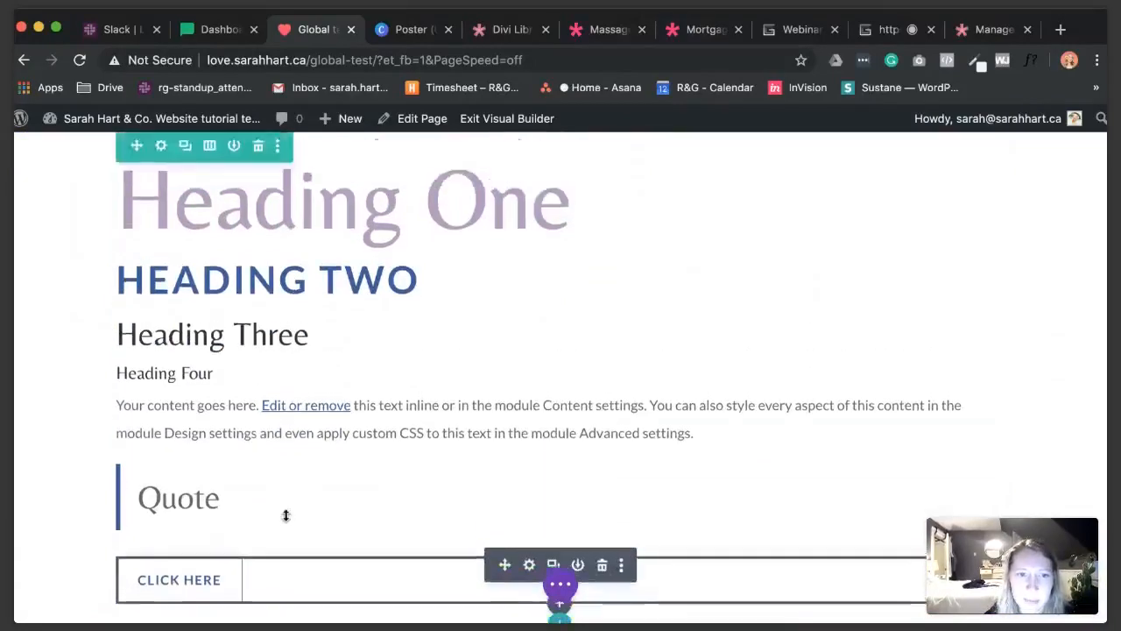
pyautogui.scroll(-5, 286, 515)
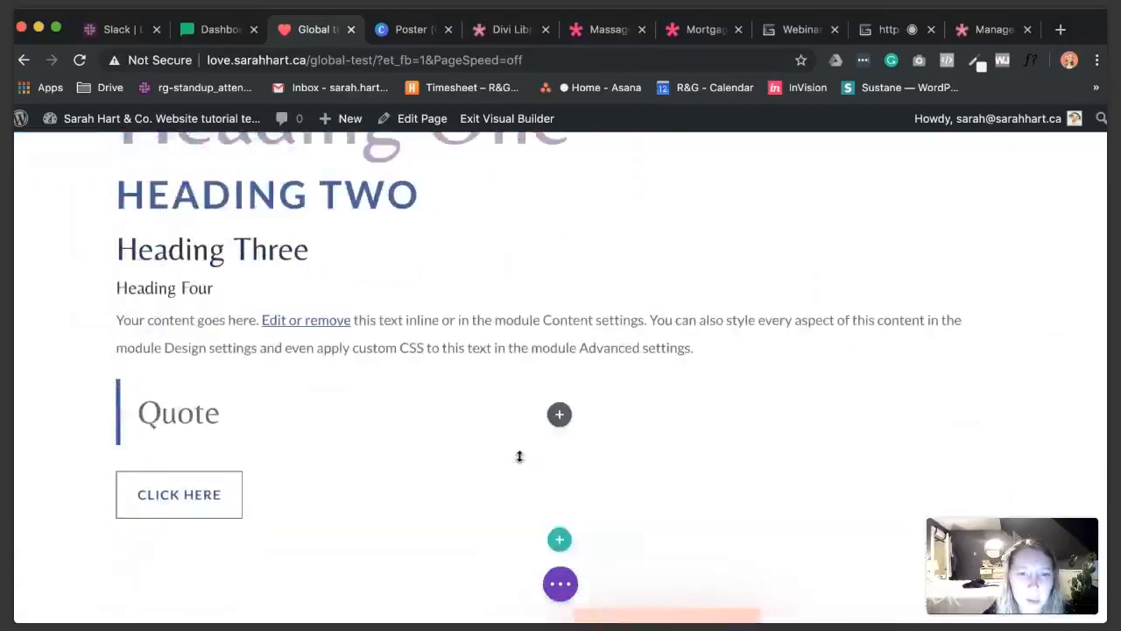
pyautogui.scroll(-1, 596, 394)
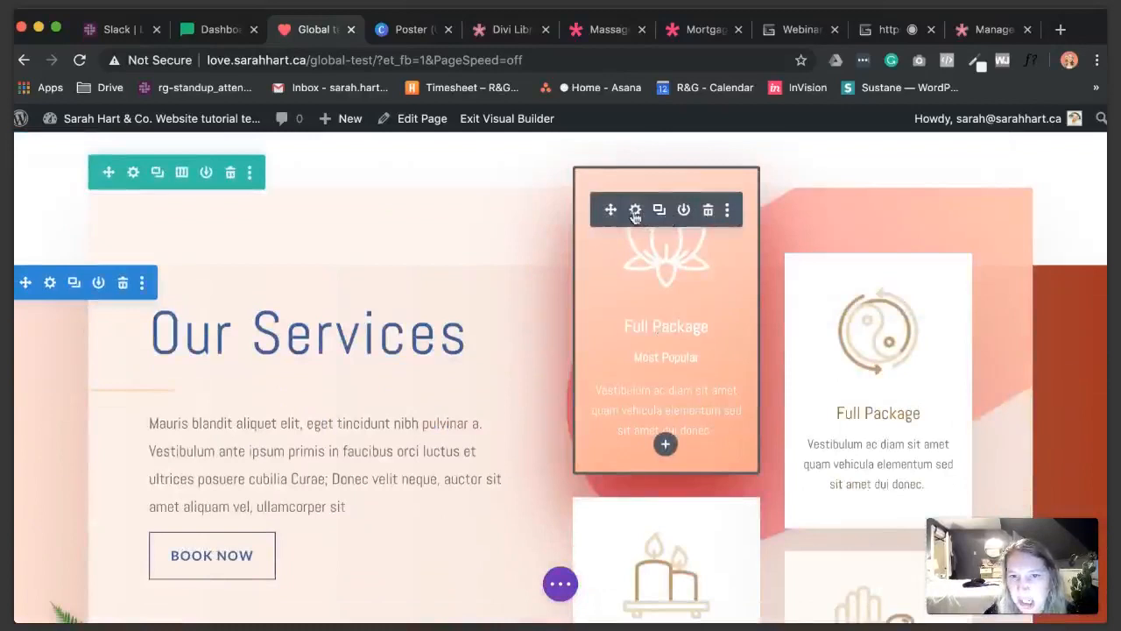
pyautogui.rightClick(635, 216)
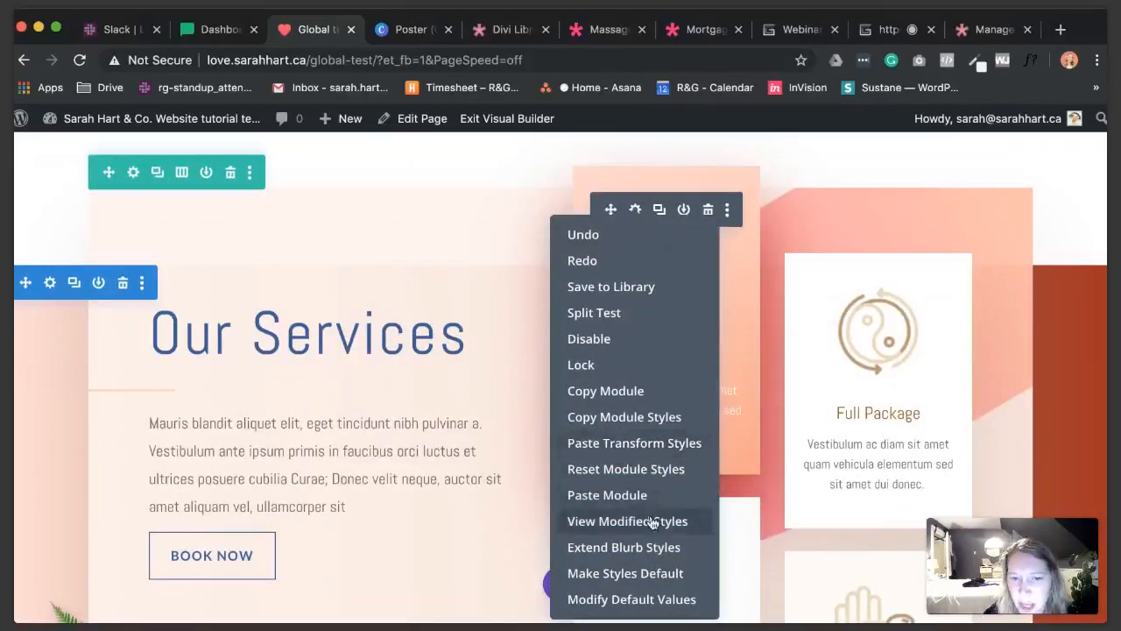
pyautogui.click(473, 253)
pyautogui.scroll(-10, 473, 253)
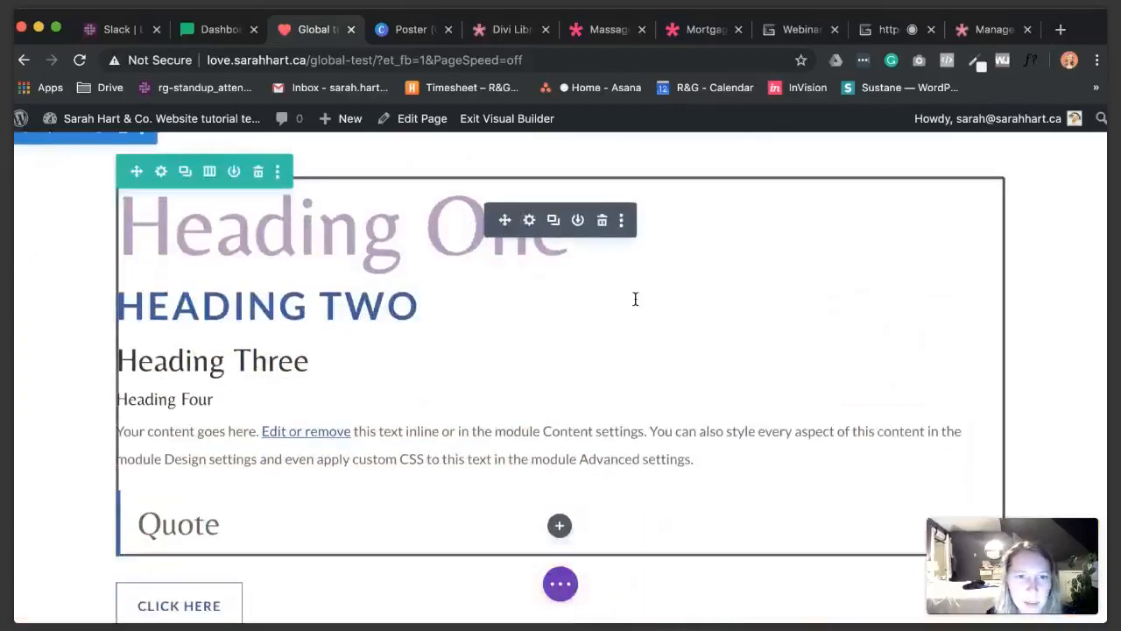
pyautogui.scroll(-3, 635, 298)
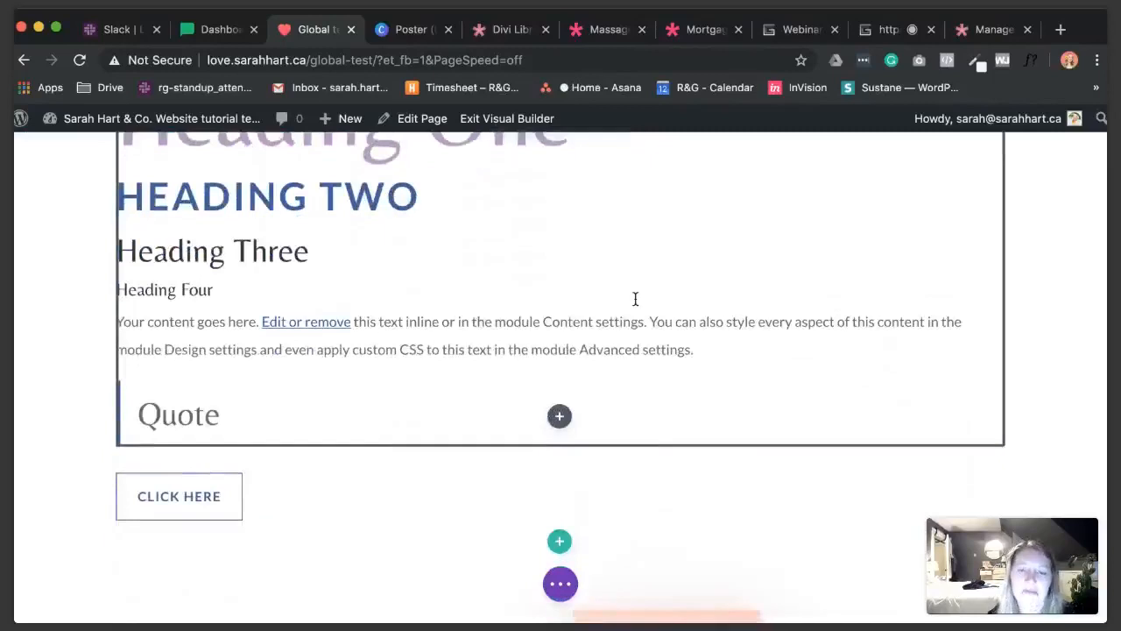
pyautogui.scroll(3, 635, 299)
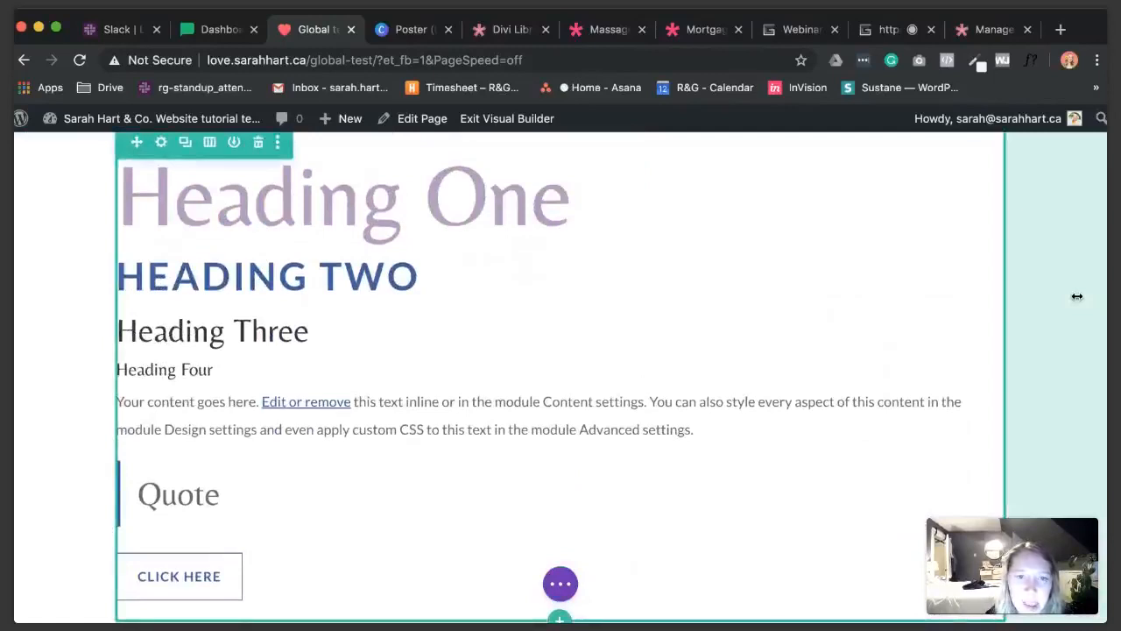
pyautogui.scroll(-5, 541, 465)
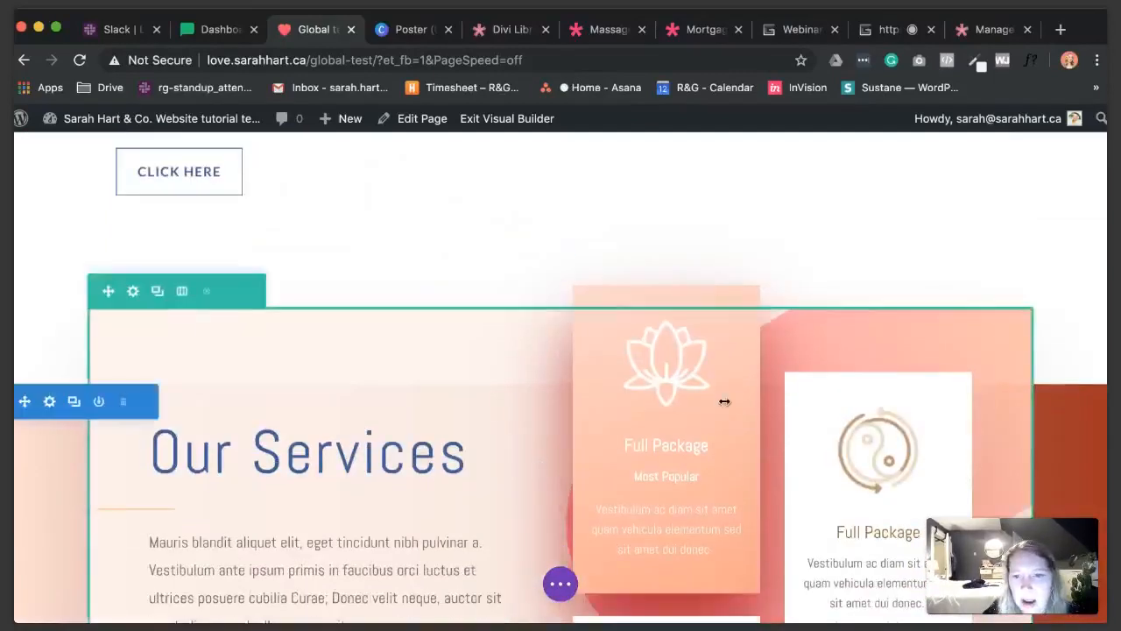
# - Look over the four "Full Package" blurbs beside "Our Services" and compare the highlighted "Most Popular" one with the others
pyautogui.scroll(-2, 724, 401)
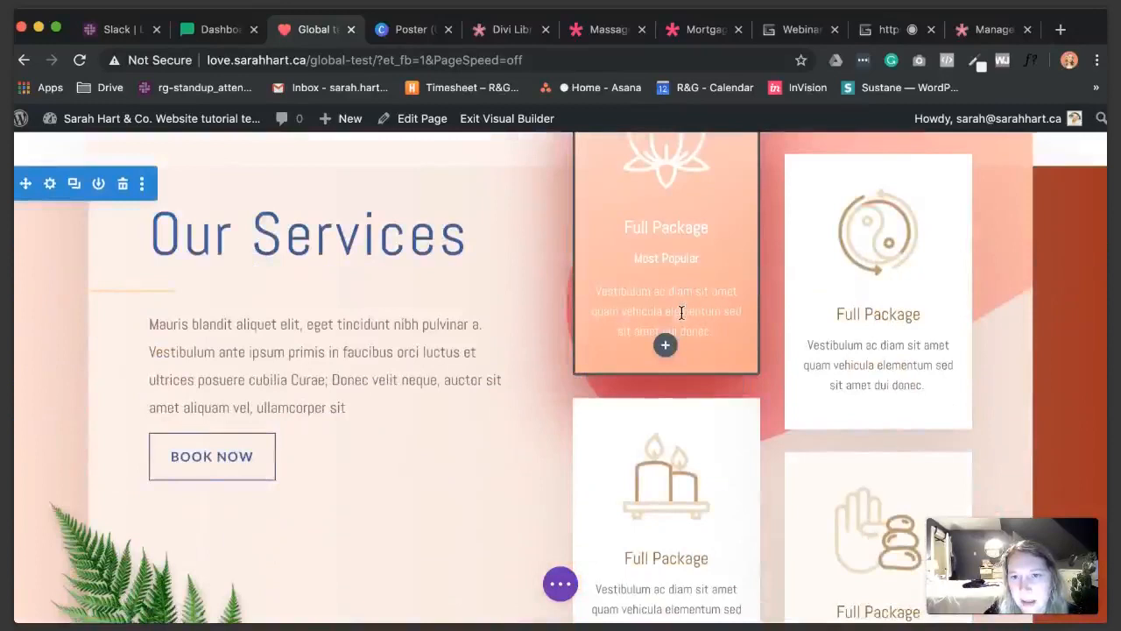
pyautogui.scroll(1, 649, 240)
pyautogui.rightClick(638, 188)
pyautogui.click(746, 233)
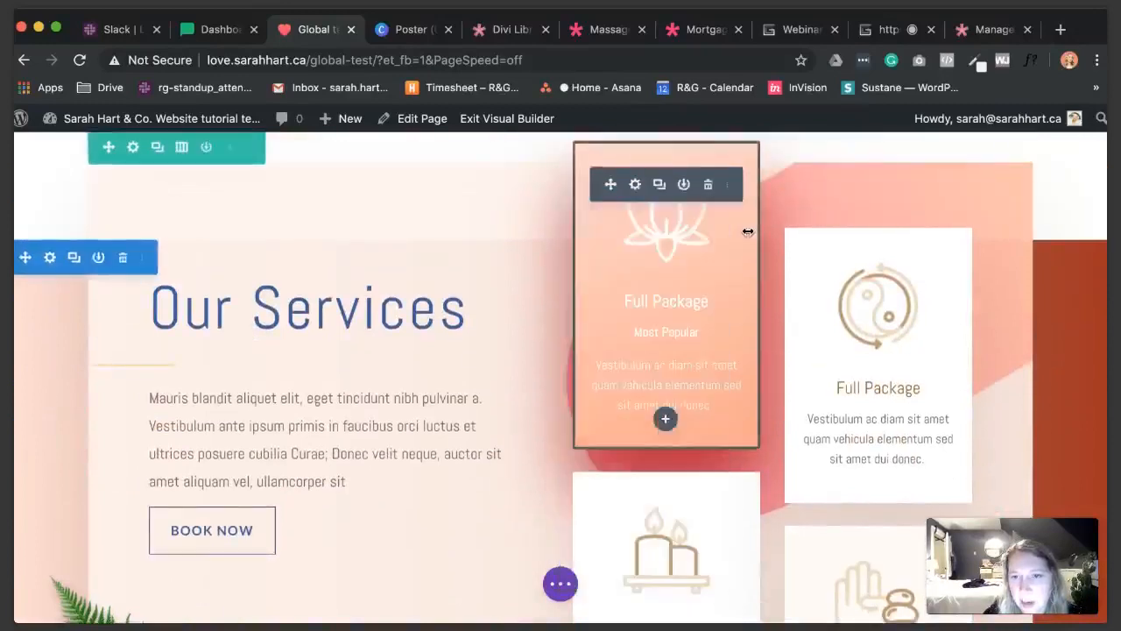
pyautogui.scroll(-1, 819, 469)
pyautogui.scroll(-2, 819, 469)
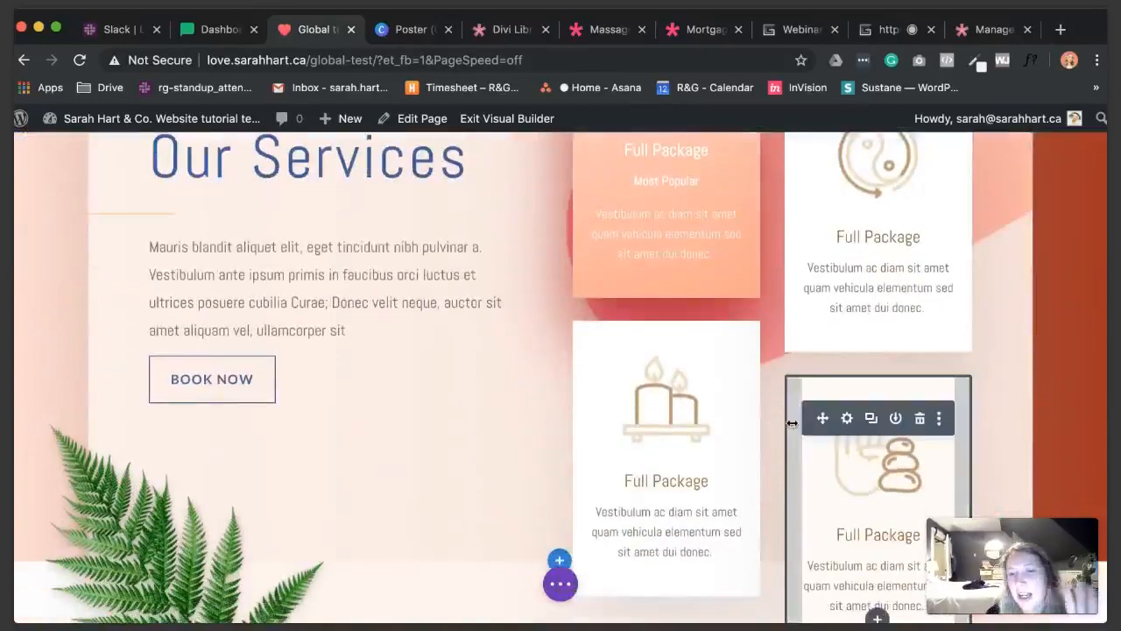
pyautogui.scroll(-1, 791, 423)
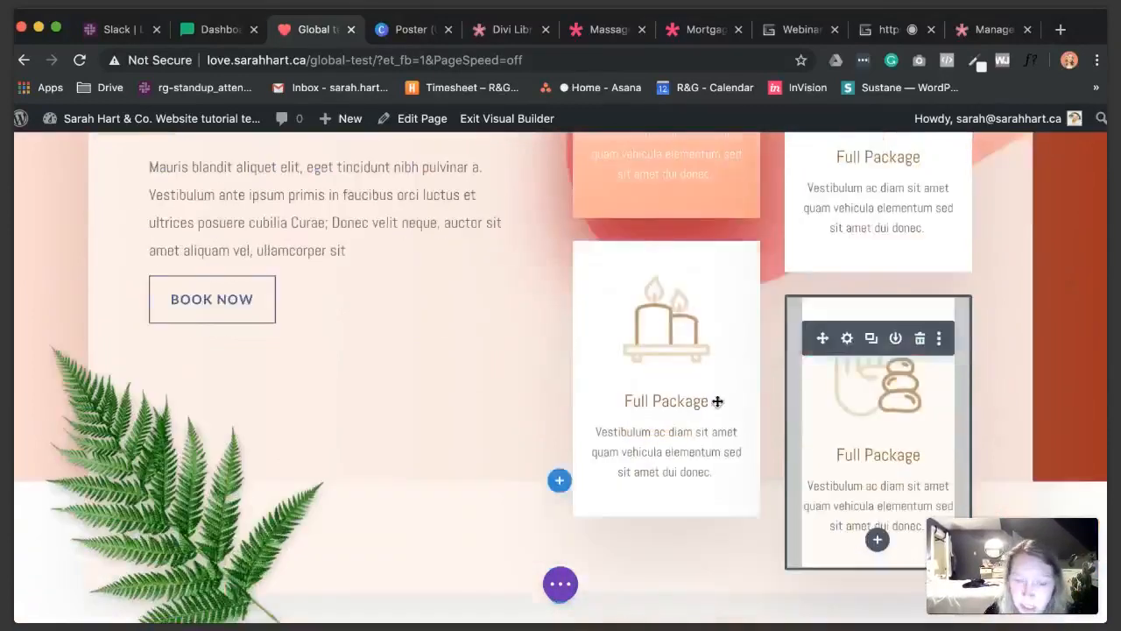
pyautogui.scroll(4, 717, 402)
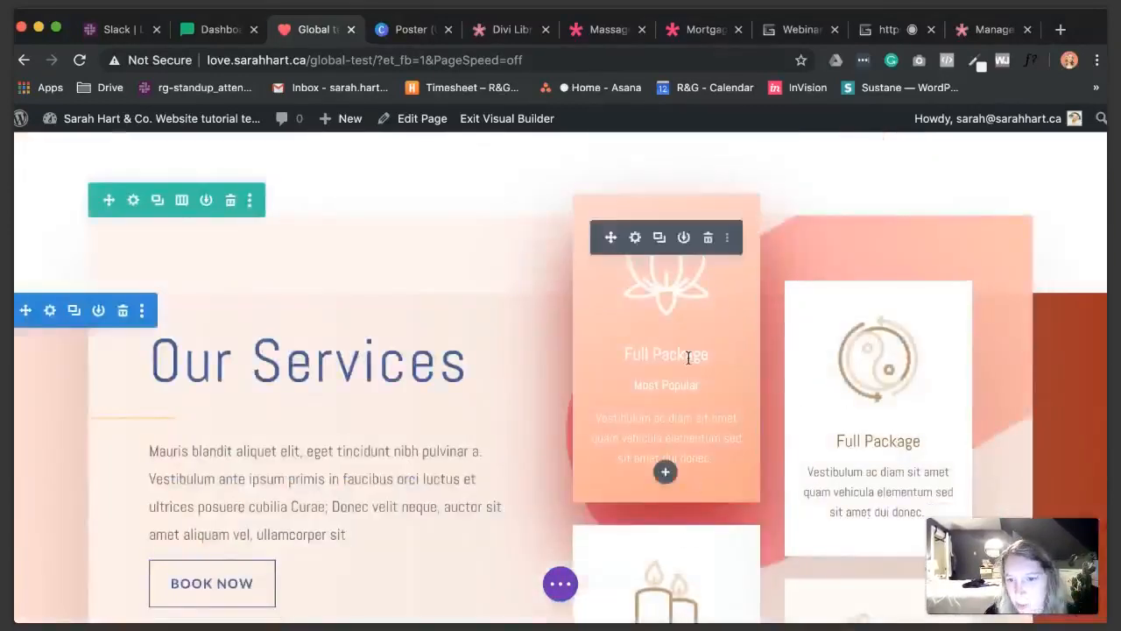
# - Make the styles of the "Most Popular" blurb beside "Our Services" the default for all Blurb modules across the site
pyautogui.rightClick(634, 240)
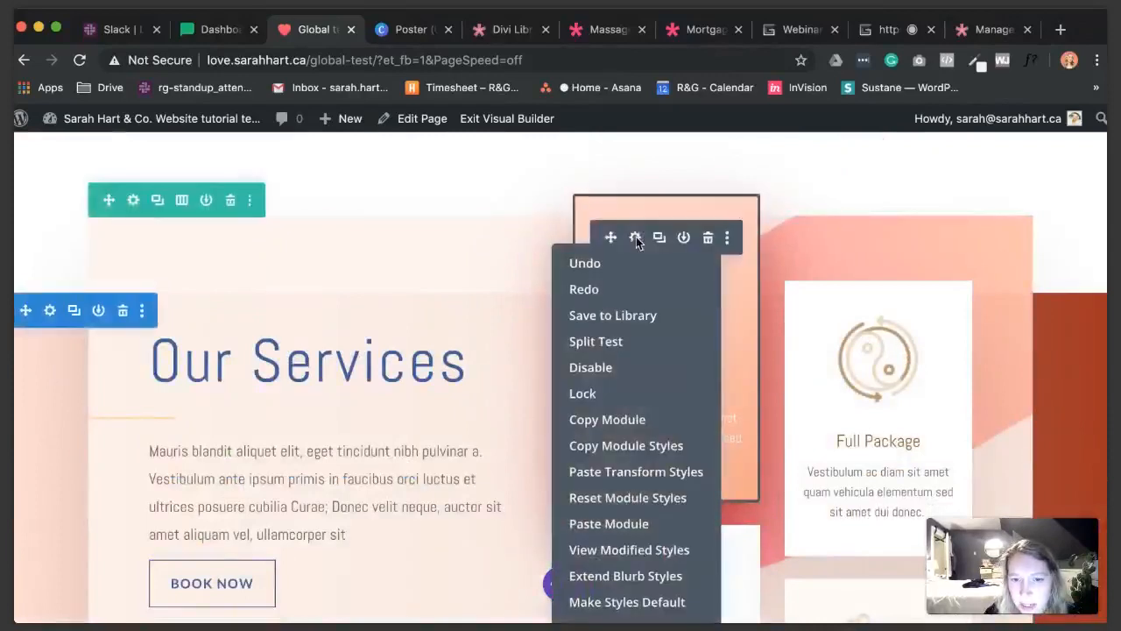
pyautogui.click(763, 451)
pyautogui.scroll(-1, 665, 246)
pyautogui.rightClick(637, 184)
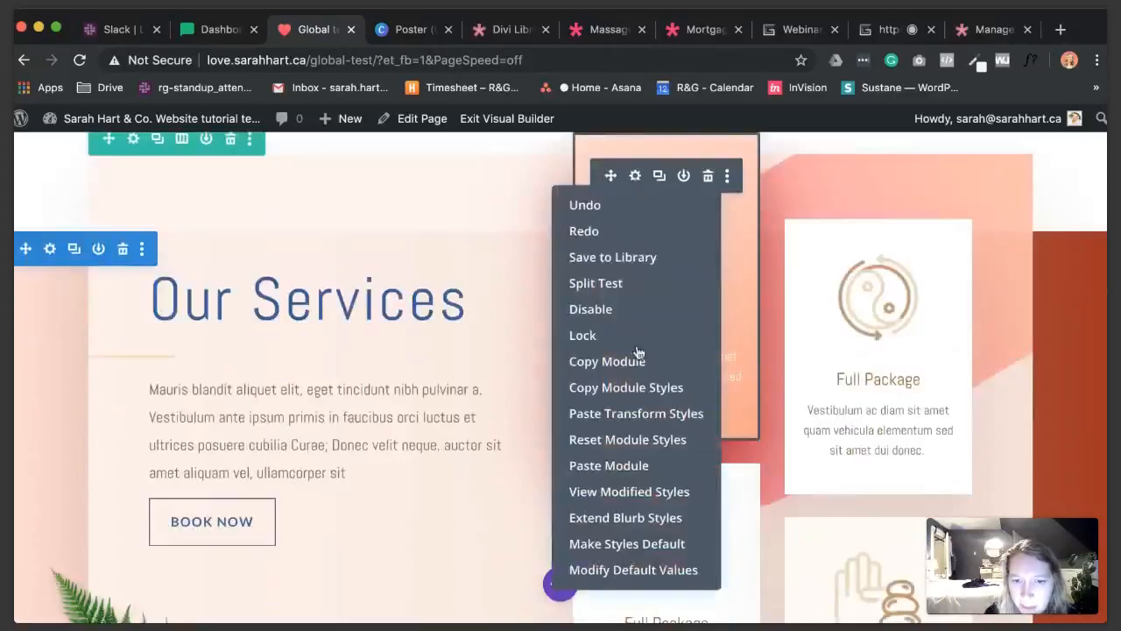
pyautogui.click(642, 544)
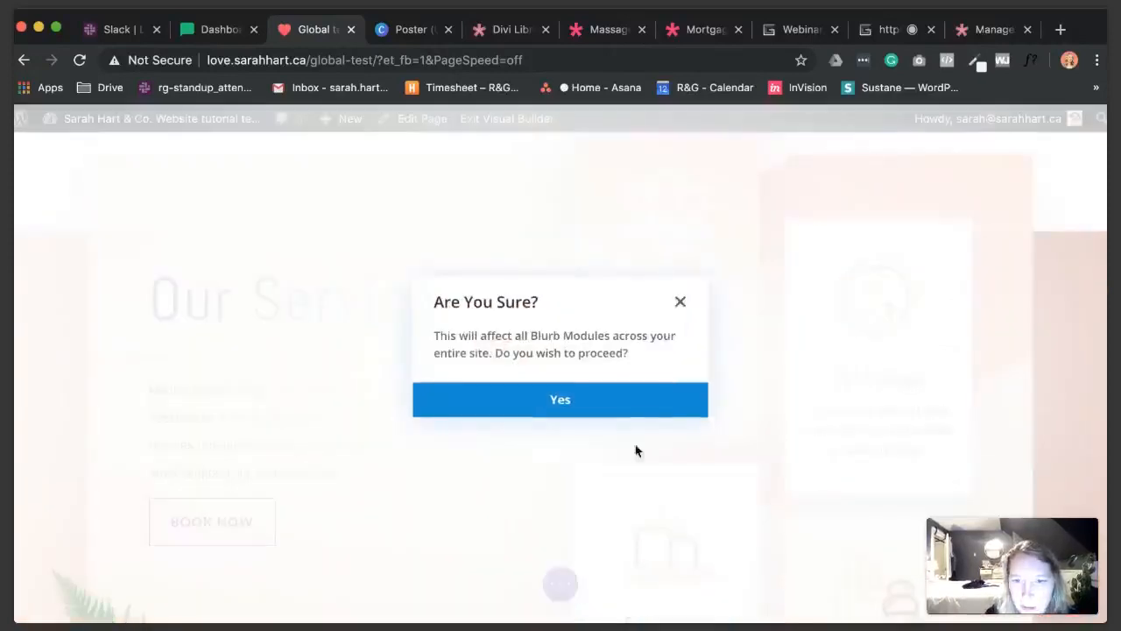
pyautogui.click(629, 402)
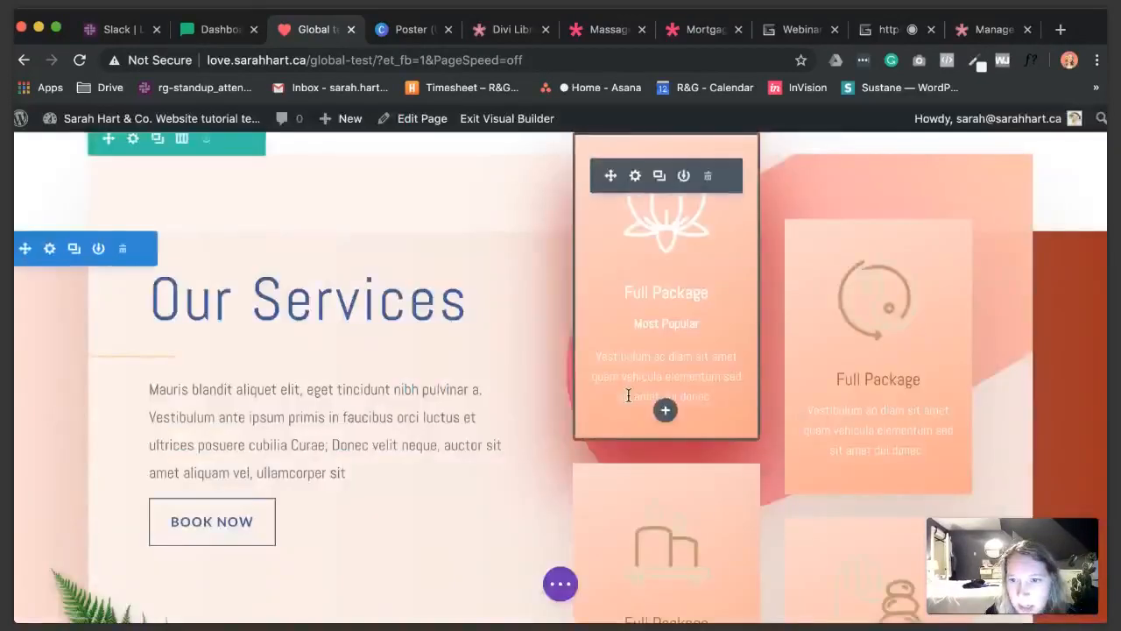
# - Examine the remaining blurbs and the "Book Now" button, and compare the "Our Services" section with the sample headings above
pyautogui.scroll(-3, 628, 394)
pyautogui.scroll(-5, 805, 439)
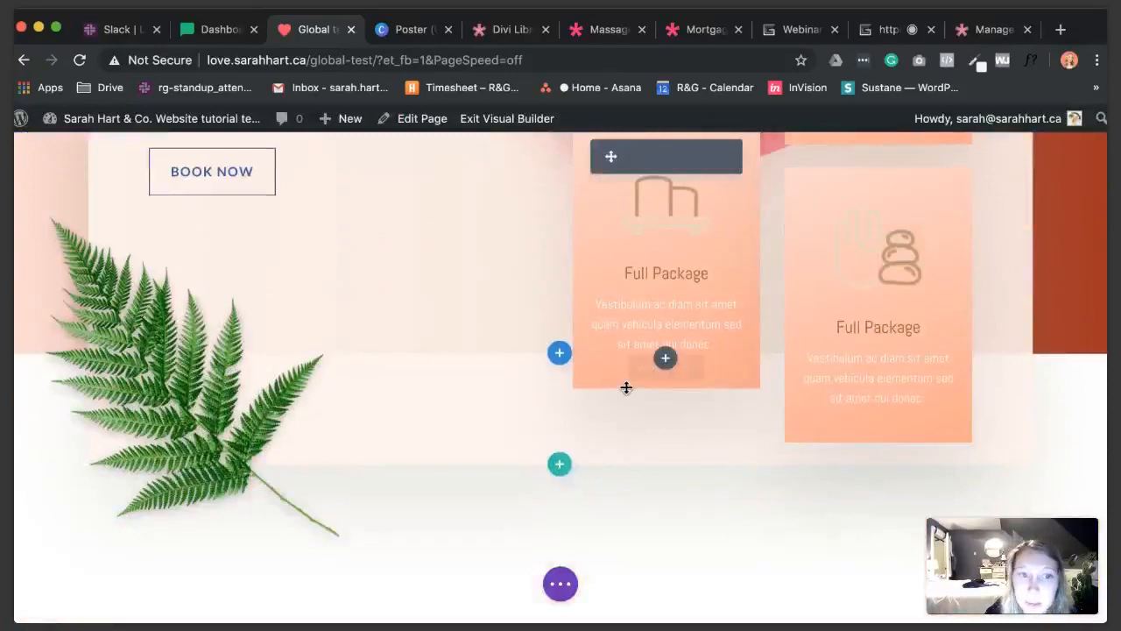
pyautogui.scroll(8, 627, 387)
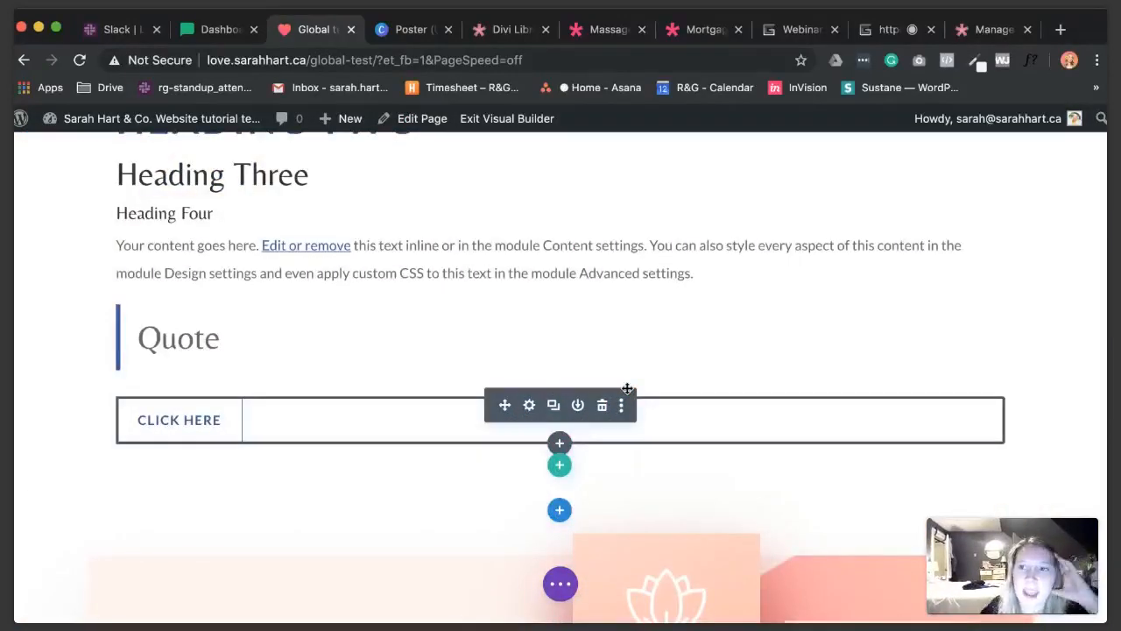
pyautogui.scroll(-7, 627, 388)
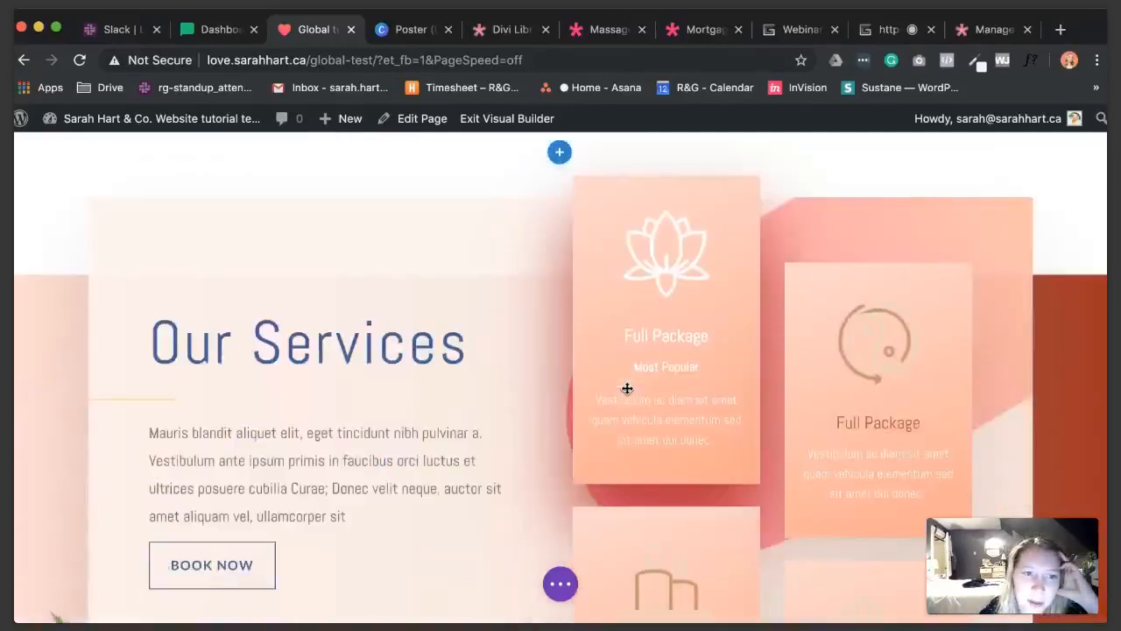
pyautogui.scroll(-4, 627, 388)
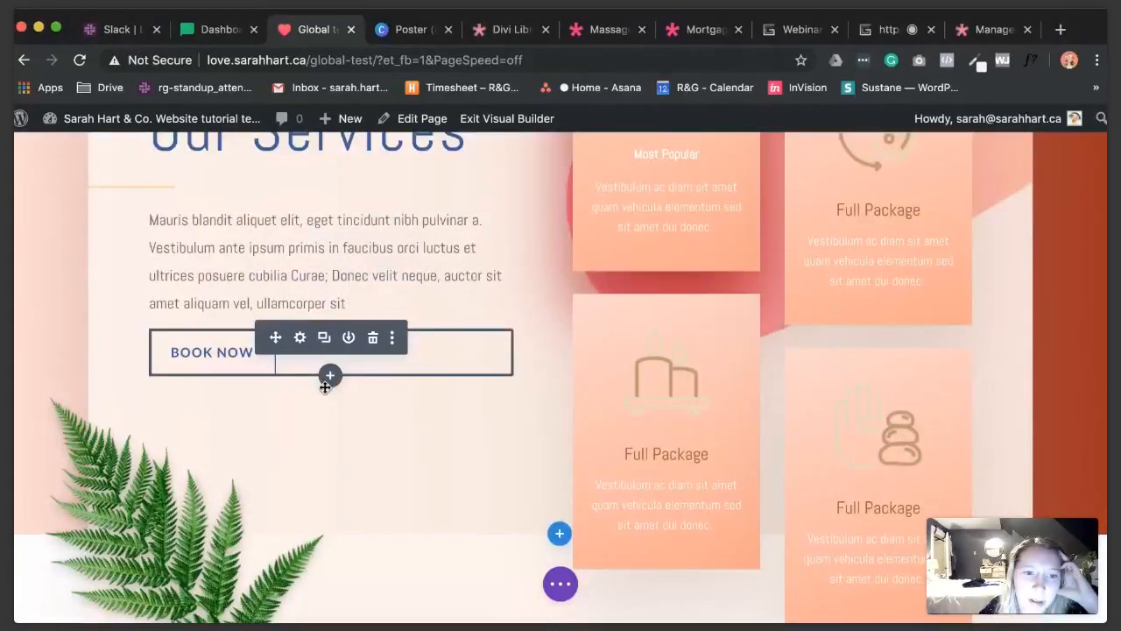
pyautogui.scroll(-8, 394, 405)
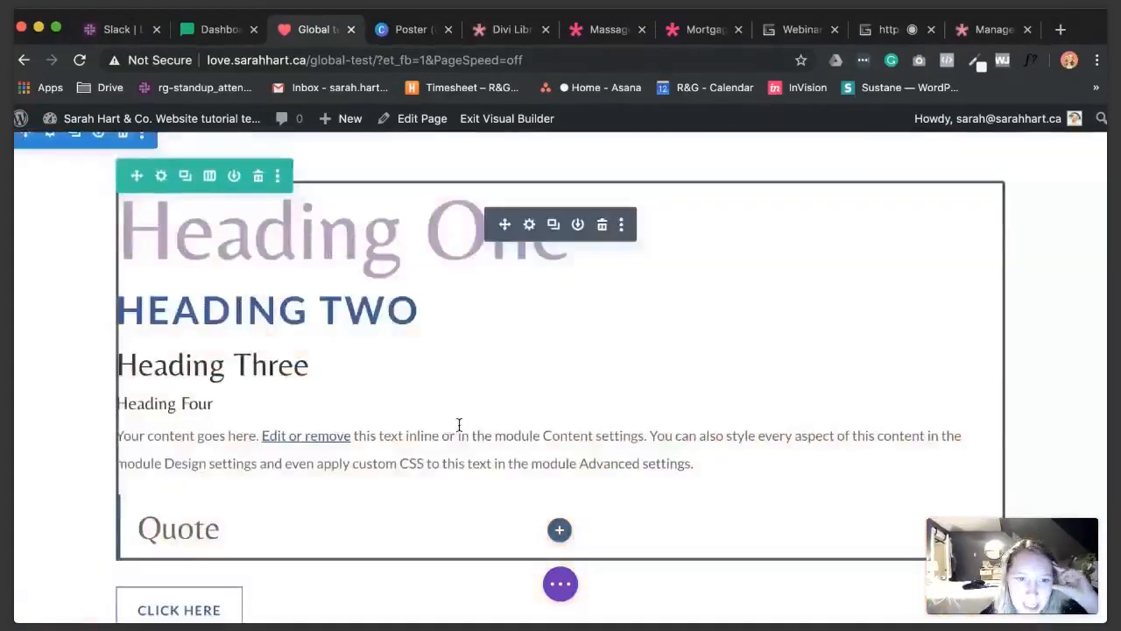
pyautogui.scroll(-6, 459, 425)
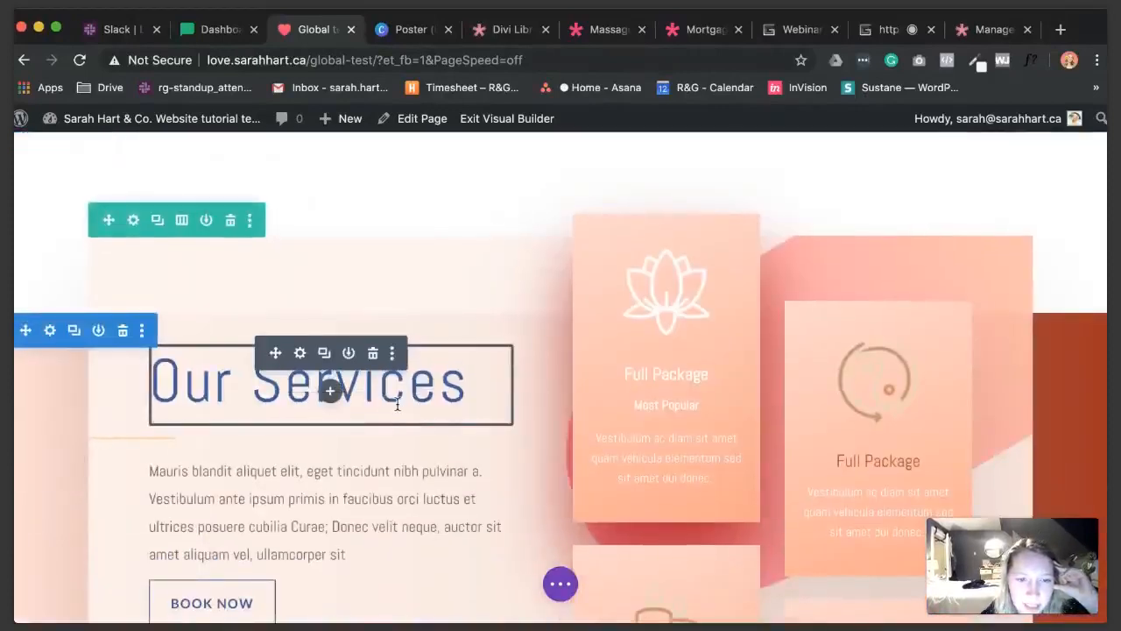
# - Check the heading design options of the "Our Services" text module and which heading level its body text uses
pyautogui.click(298, 353)
pyautogui.scroll(-2, 788, 368)
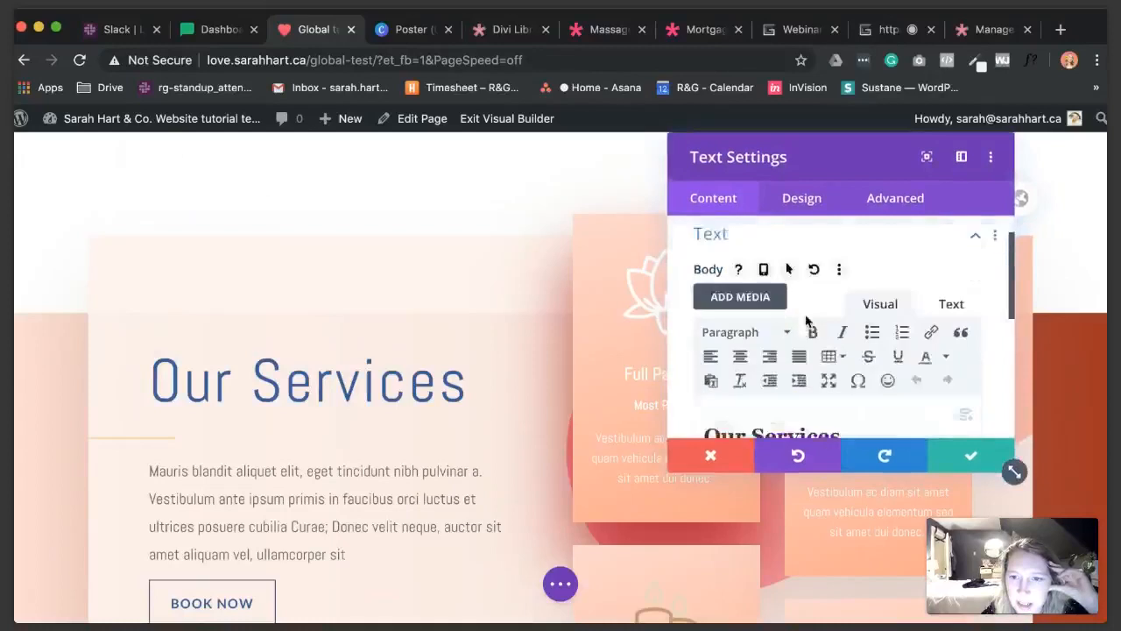
pyautogui.click(801, 198)
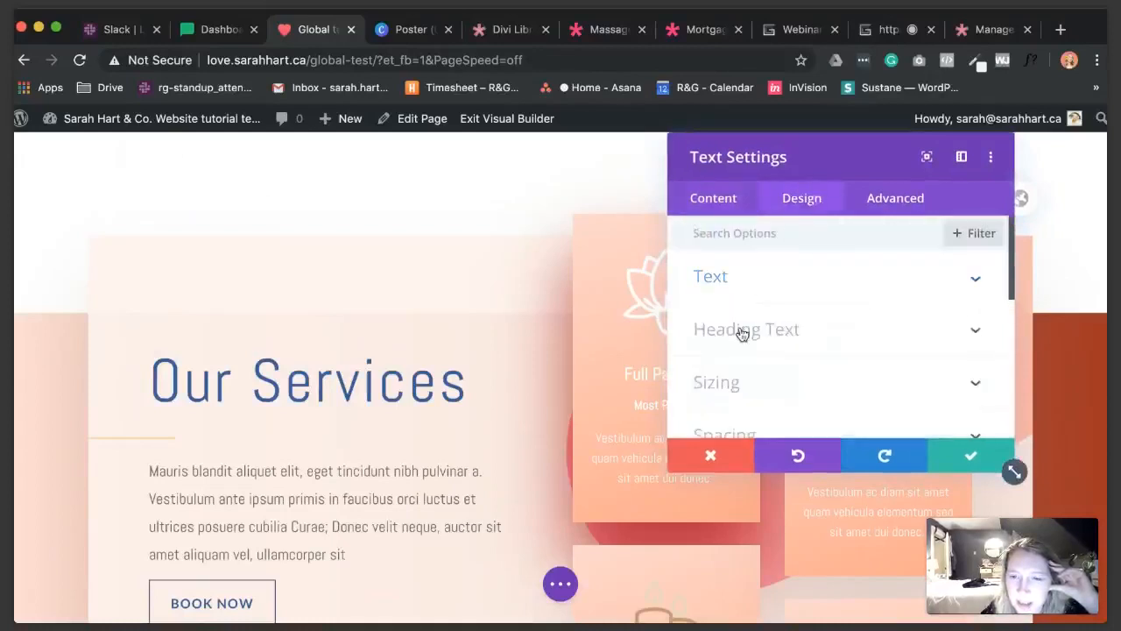
pyautogui.click(741, 331)
pyautogui.click(962, 289)
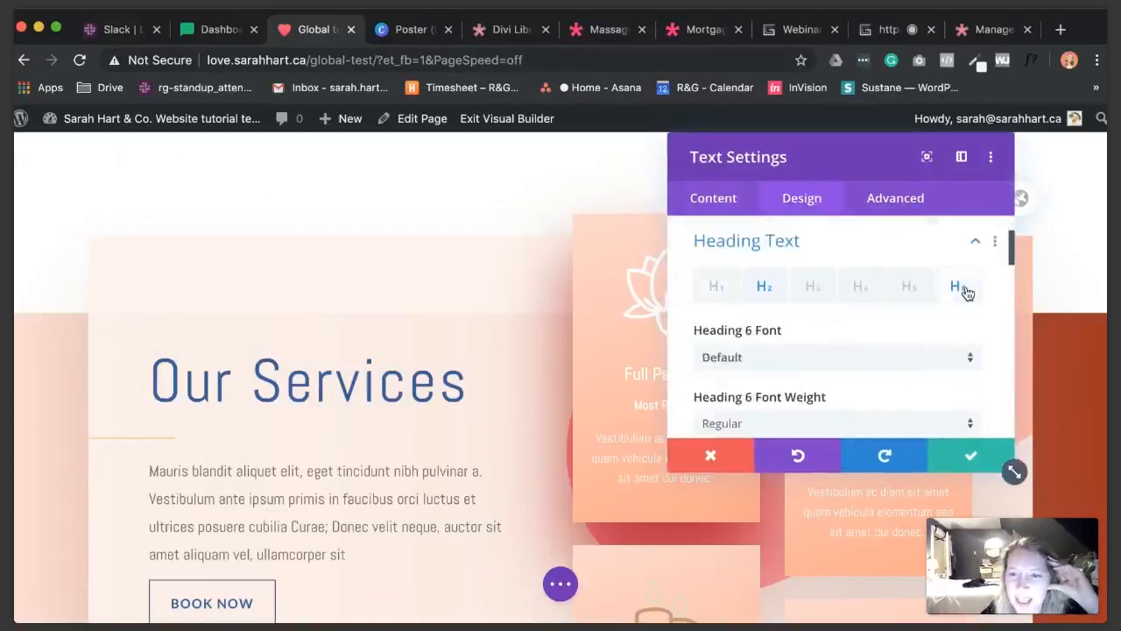
pyautogui.click(713, 200)
pyautogui.click(711, 280)
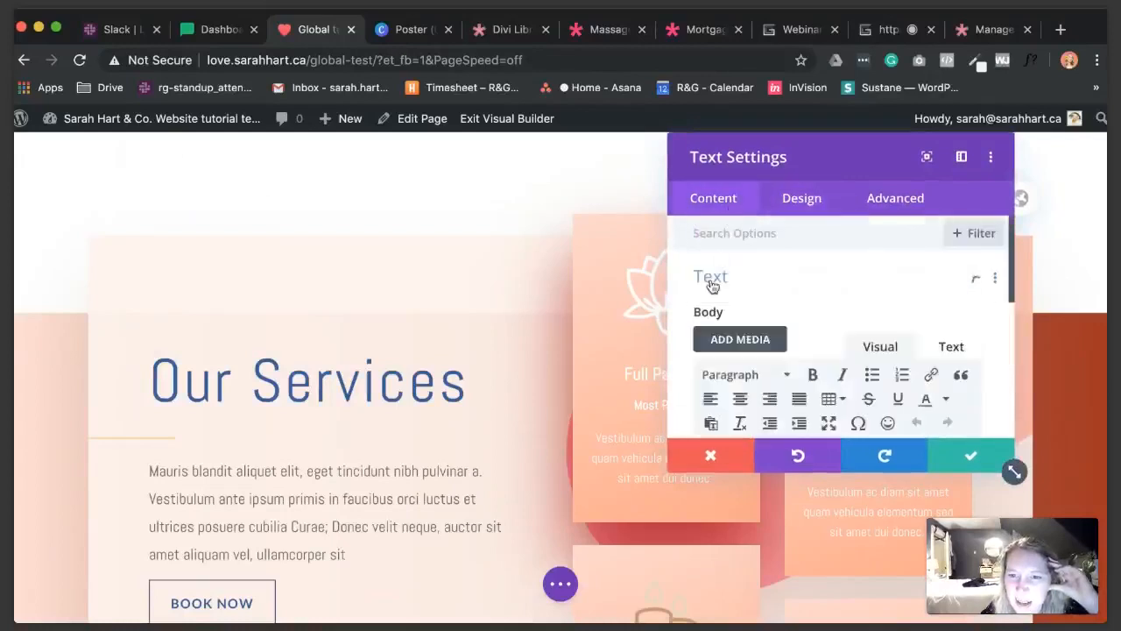
pyautogui.scroll(-3, 748, 304)
pyautogui.click(747, 368)
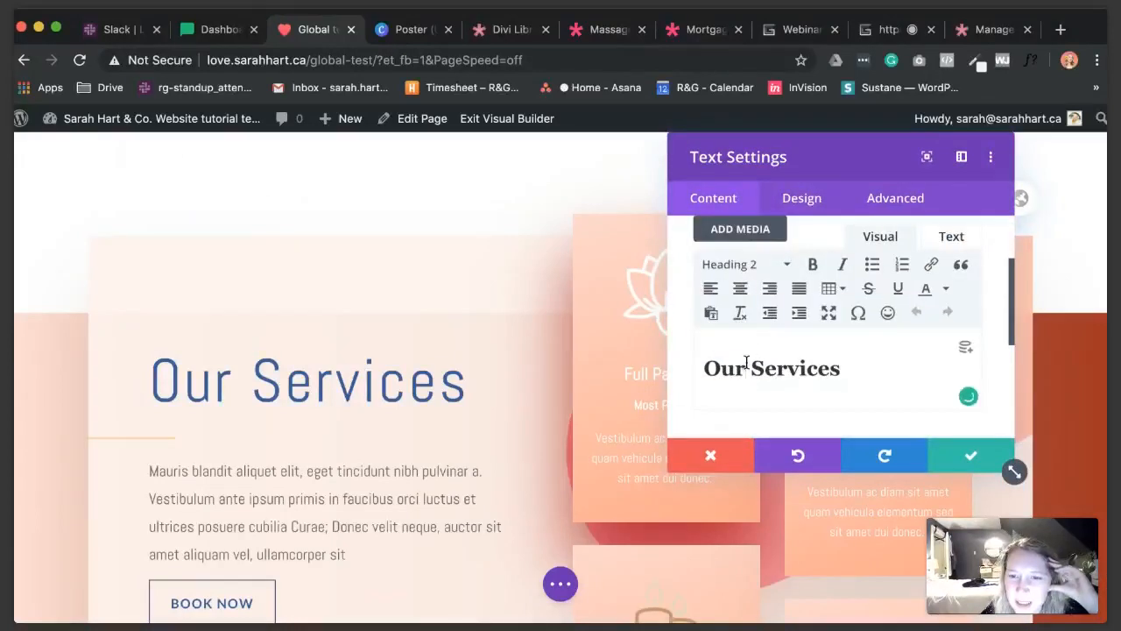
# - View the Heading 2 font settings of the "Our Services" text and close the module without saving
pyautogui.click(801, 200)
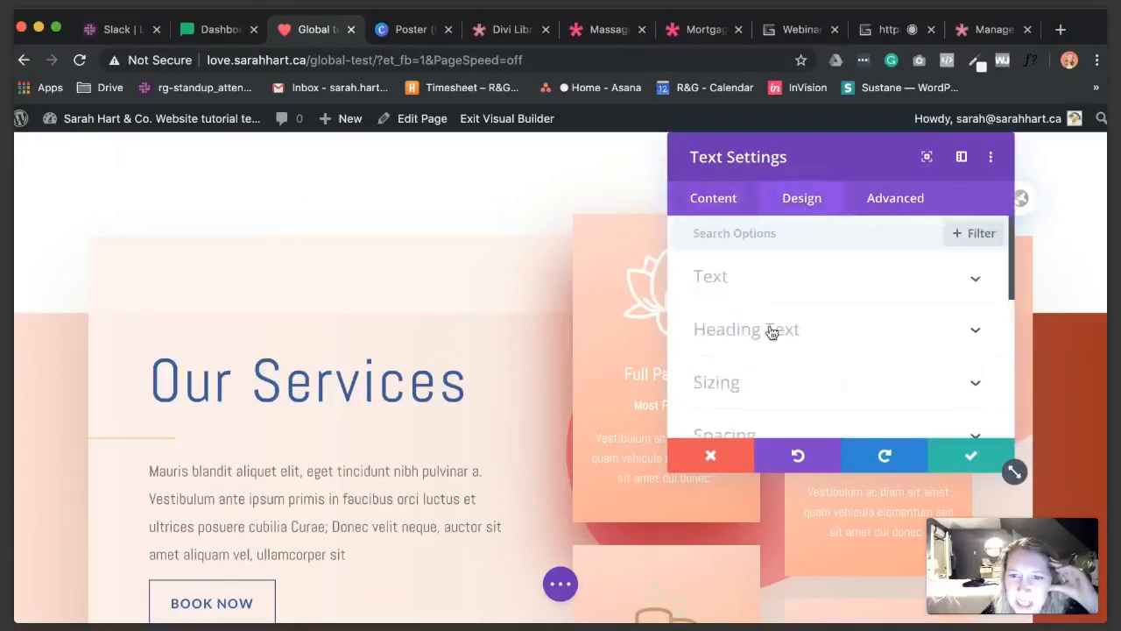
pyautogui.click(771, 331)
pyautogui.click(765, 286)
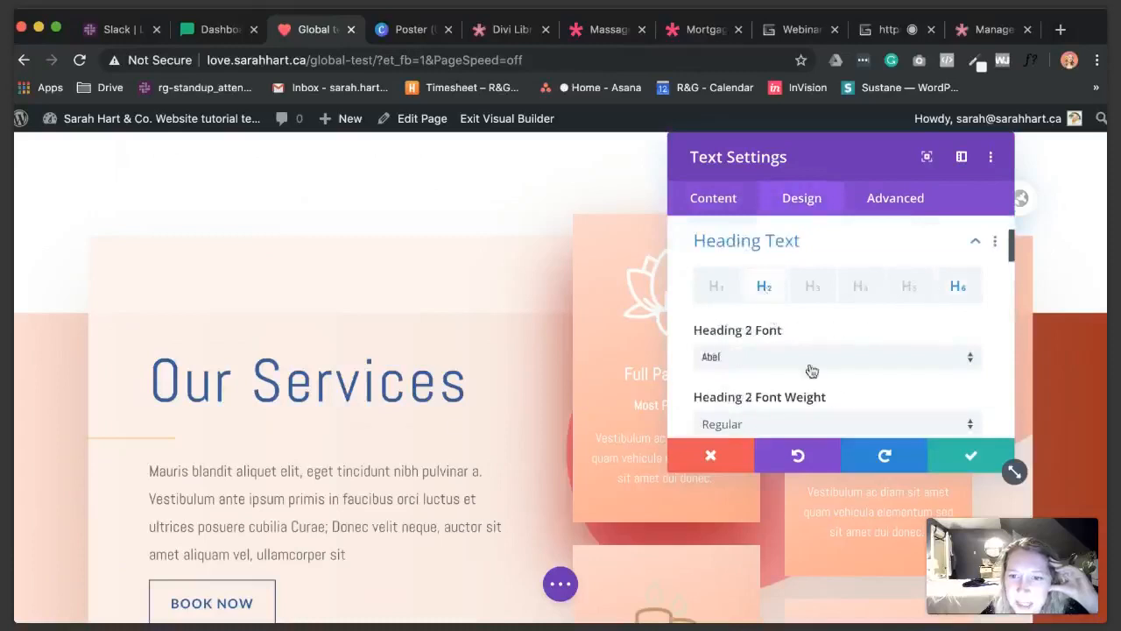
pyautogui.click(710, 462)
# - Make the styles of the text module with the sample headings and quote the default for all Text modules across the site
pyautogui.scroll(8, 517, 332)
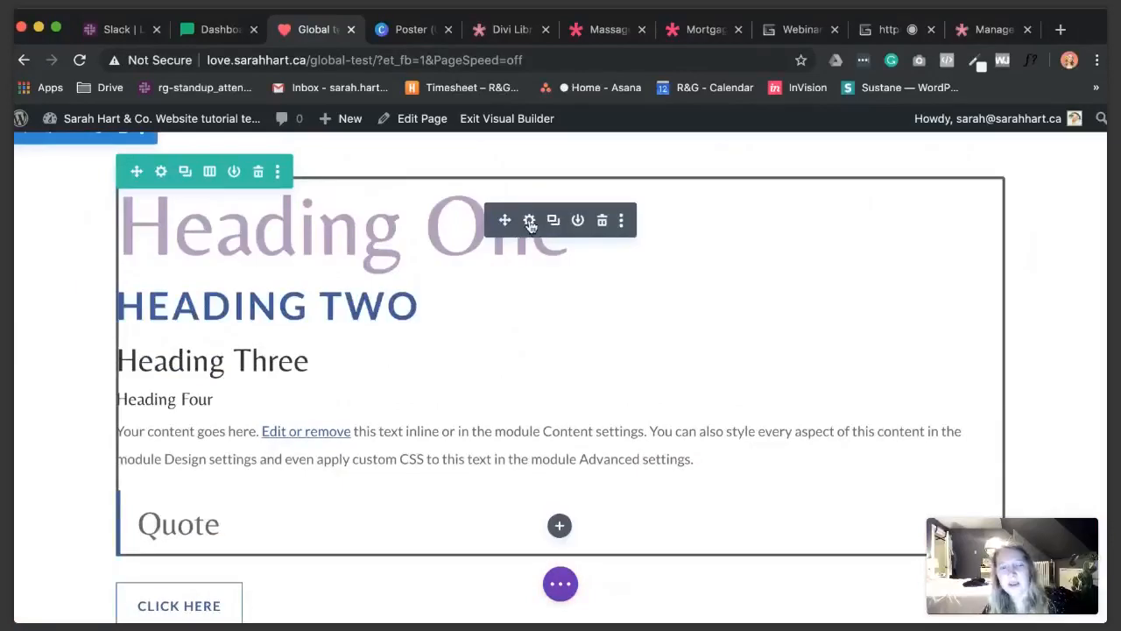
pyautogui.rightClick(529, 225)
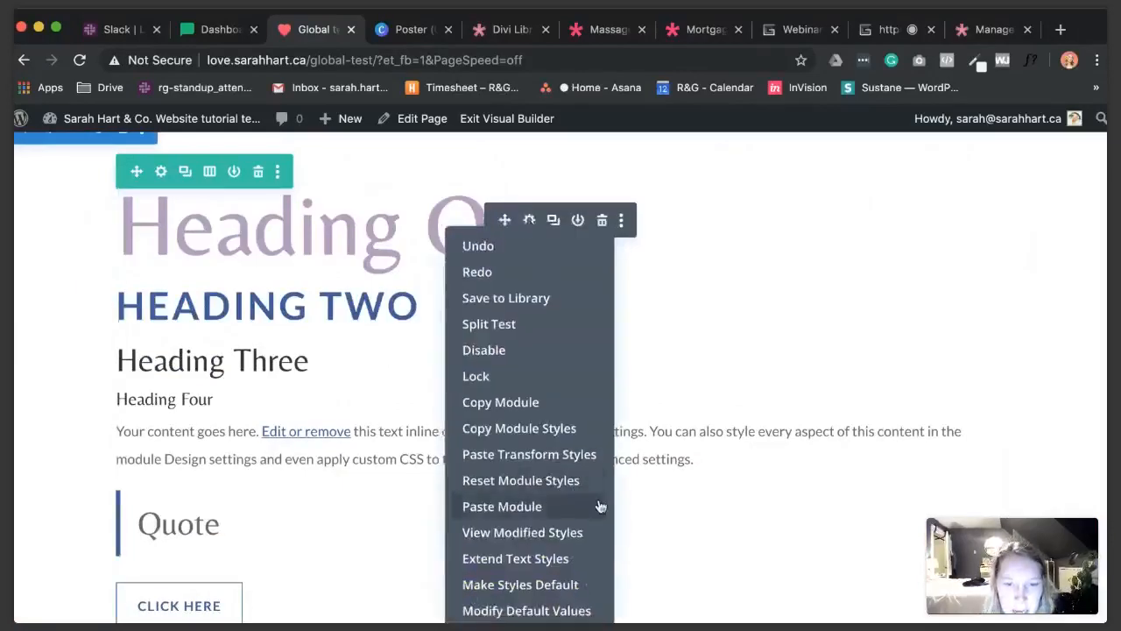
pyautogui.scroll(-1, 648, 498)
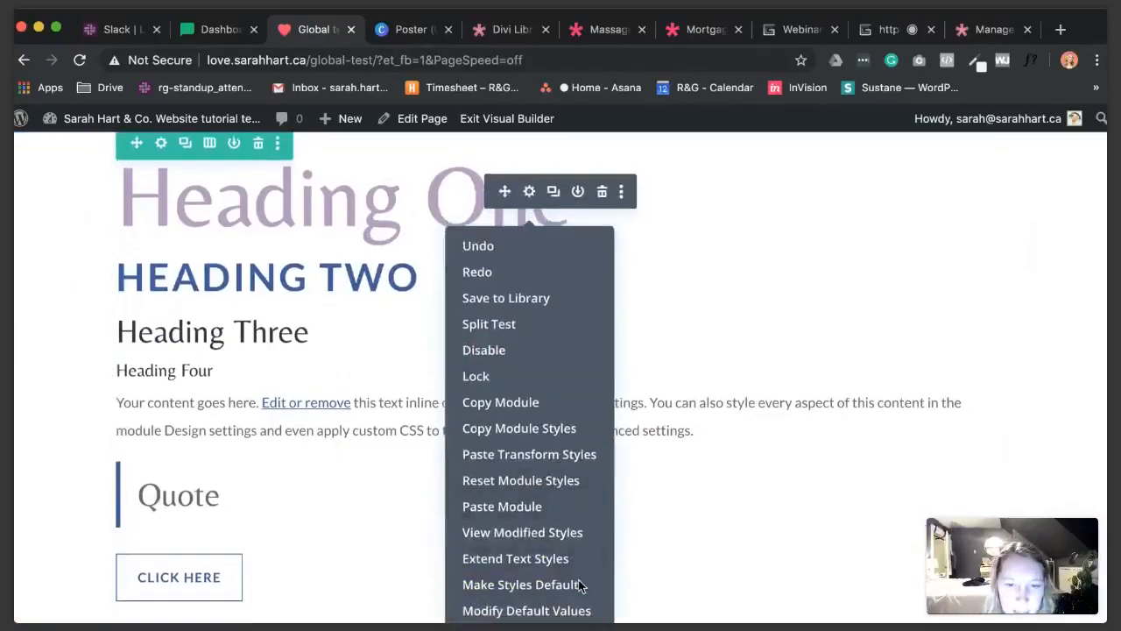
pyautogui.click(633, 550)
pyautogui.scroll(-2, 561, 227)
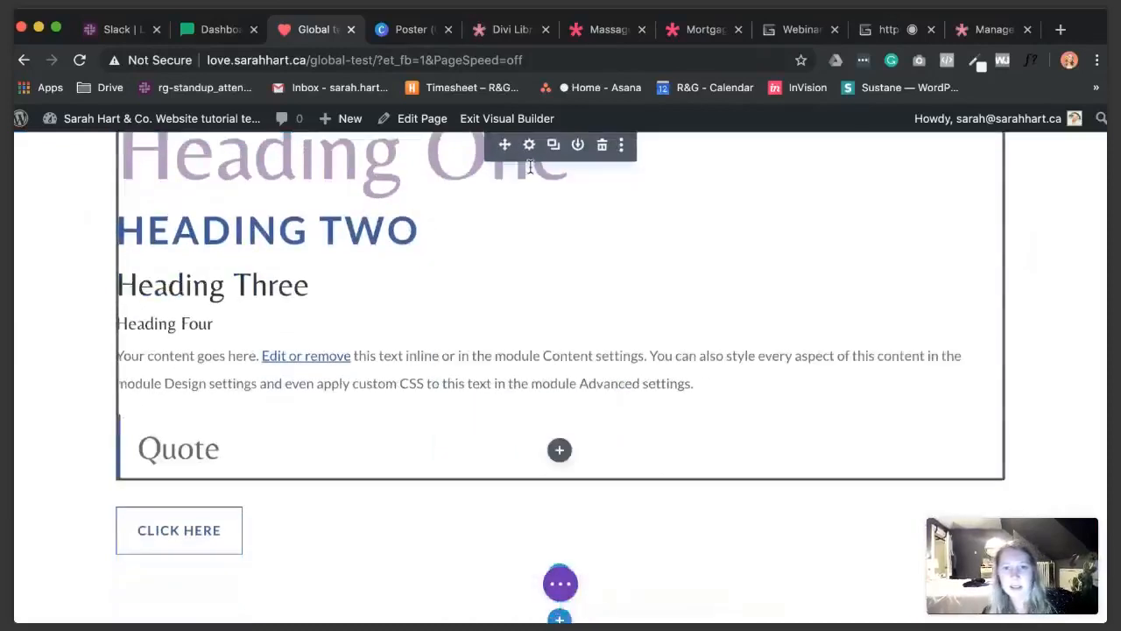
pyautogui.rightClick(530, 147)
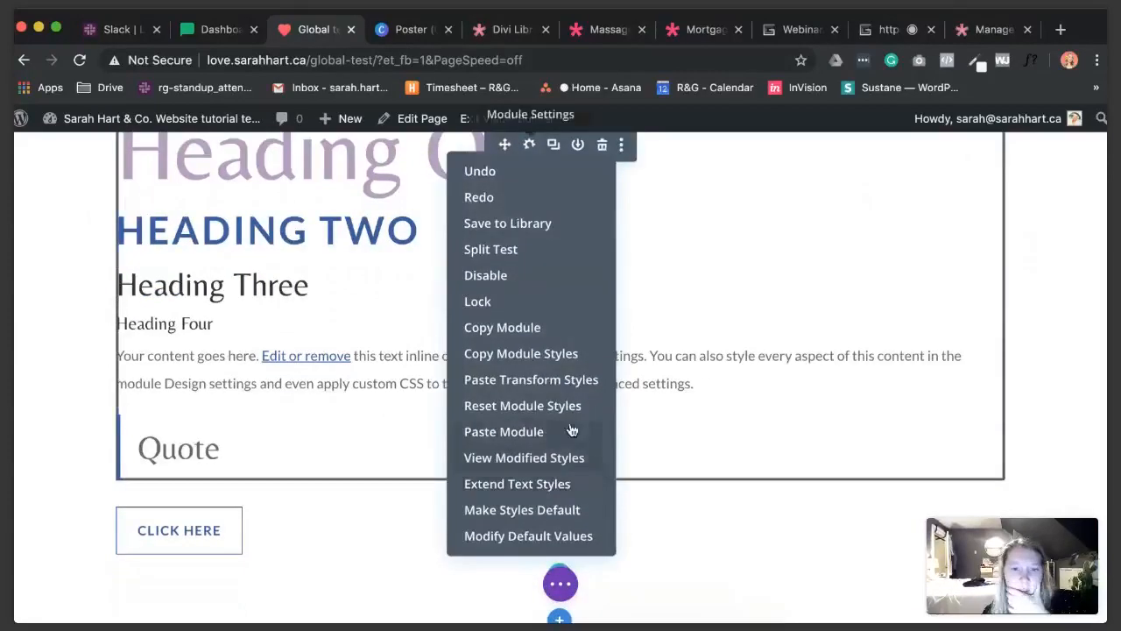
pyautogui.click(544, 510)
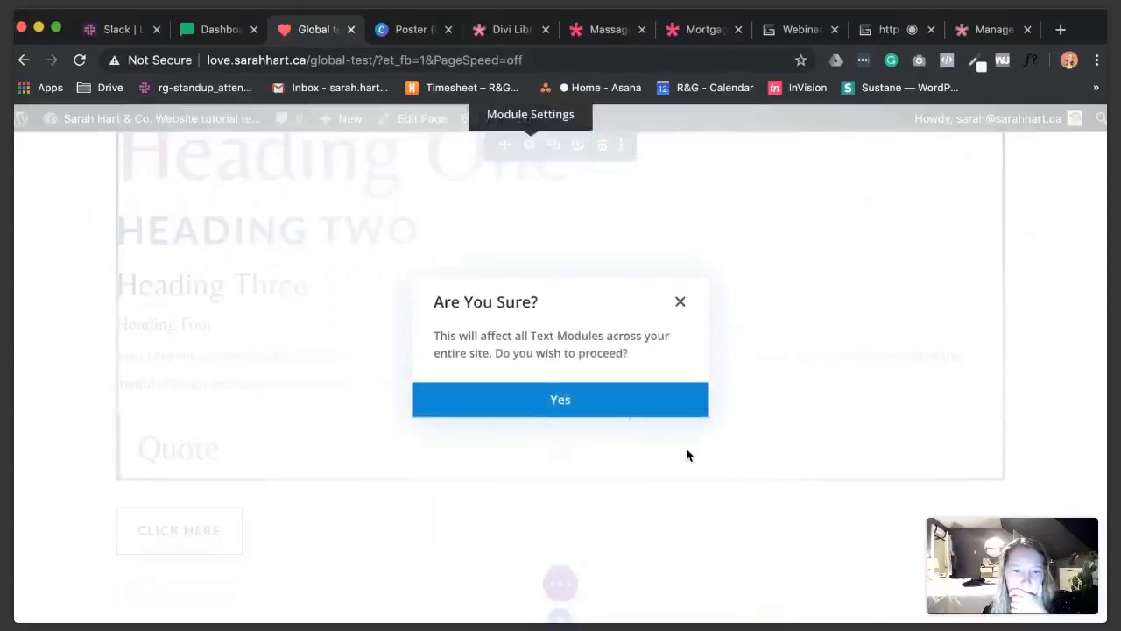
pyautogui.click(493, 413)
# - Compare the "Our Services" section with the sample headings, quote and button, and switch to the WebinarJam live broadcast
pyautogui.scroll(-6, 490, 407)
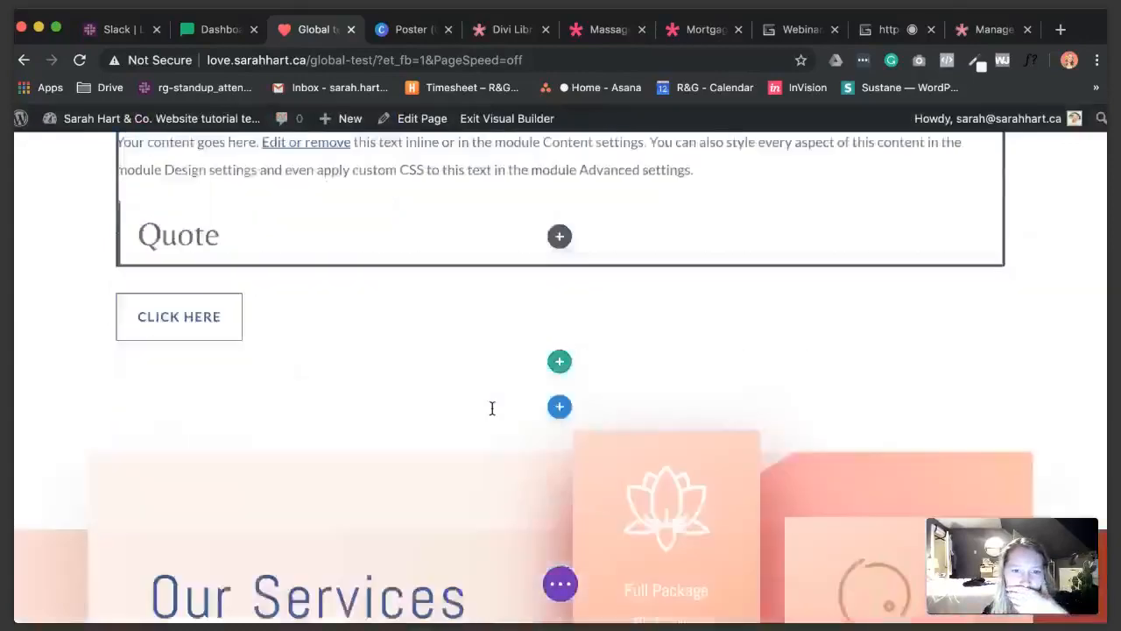
pyautogui.scroll(-3, 492, 408)
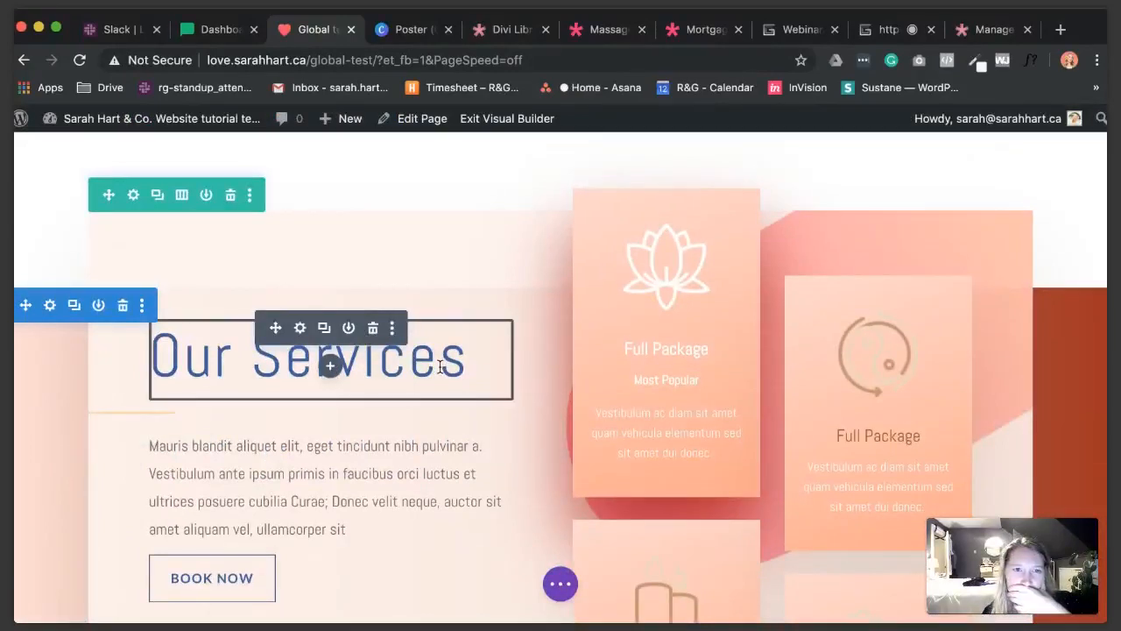
pyautogui.scroll(8, 440, 366)
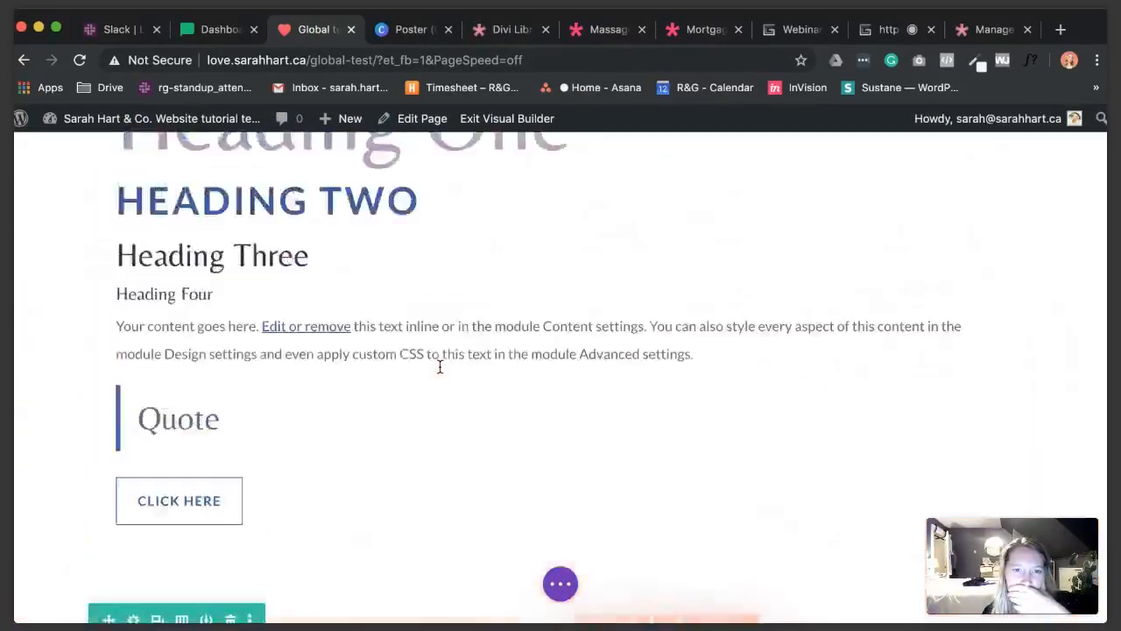
pyautogui.scroll(-1, 455, 373)
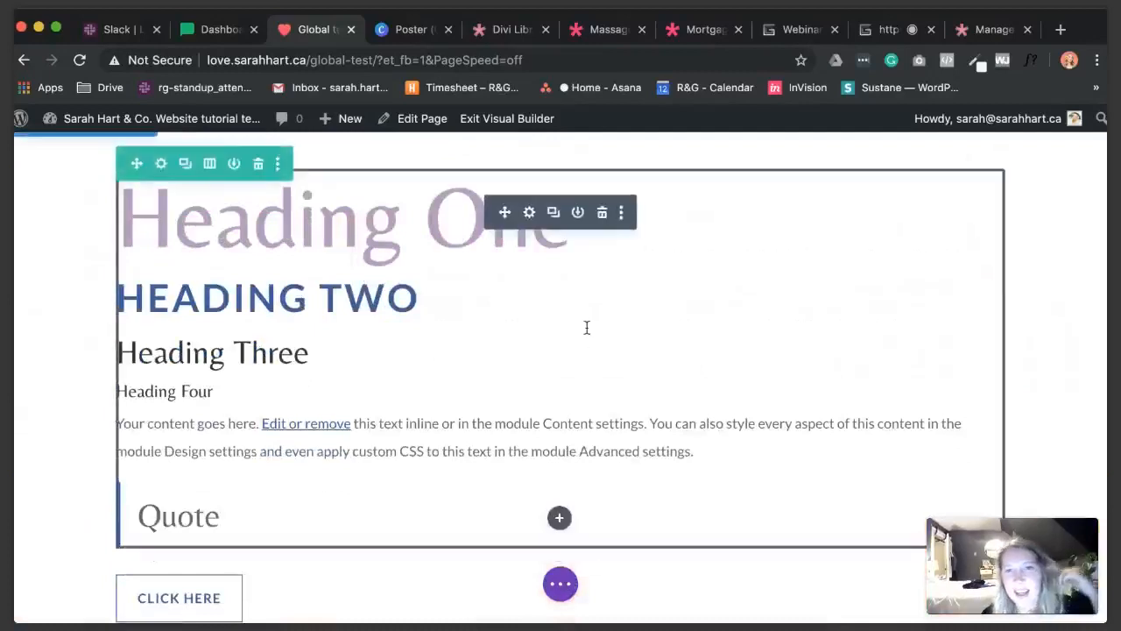
pyautogui.click(881, 28)
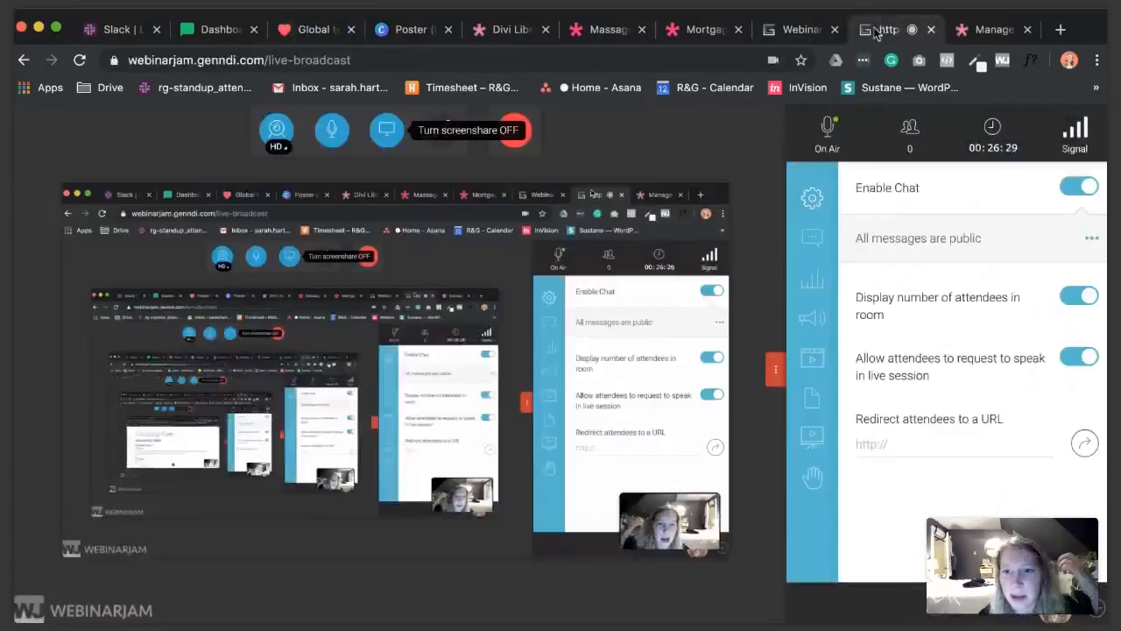